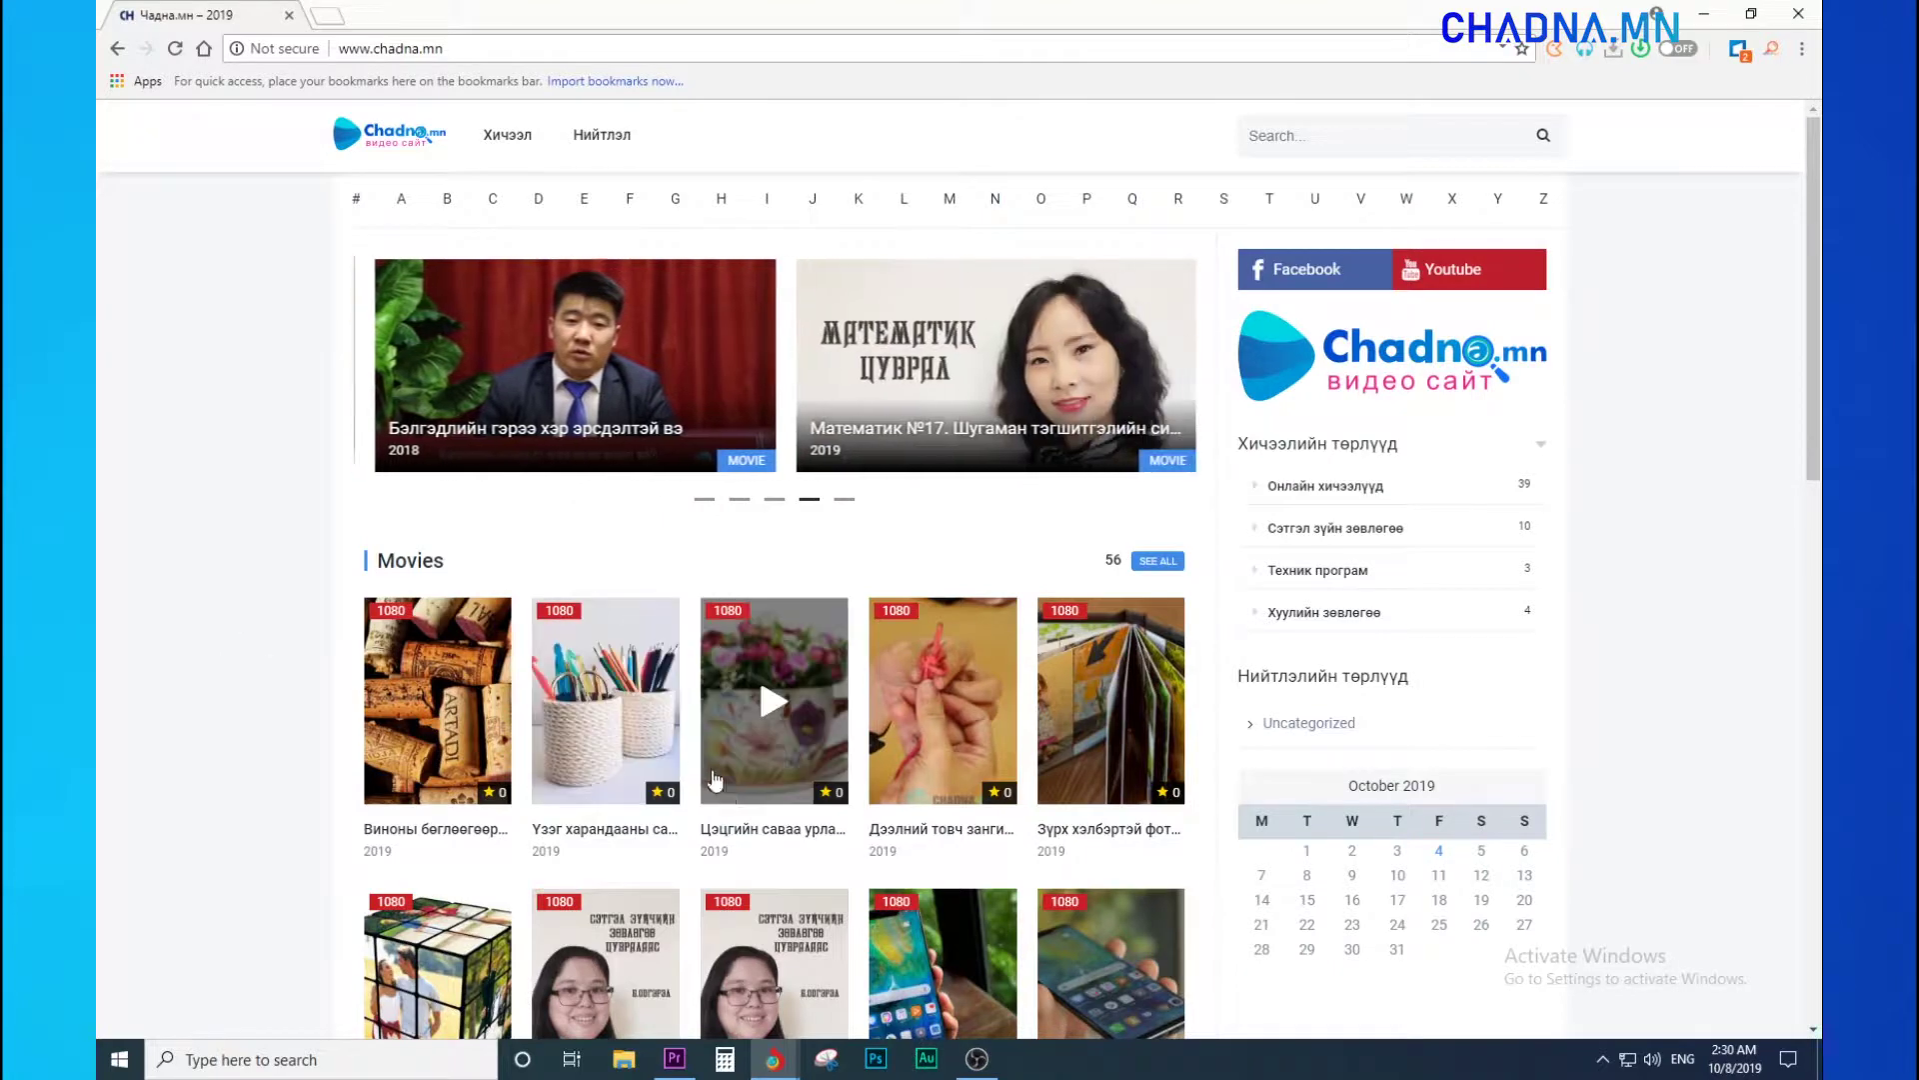
# - Switch from the browser to the Premiere Pro project and move the LESSON sequence's playhead to 00:01:04:12
pyautogui.click(1711, 20)
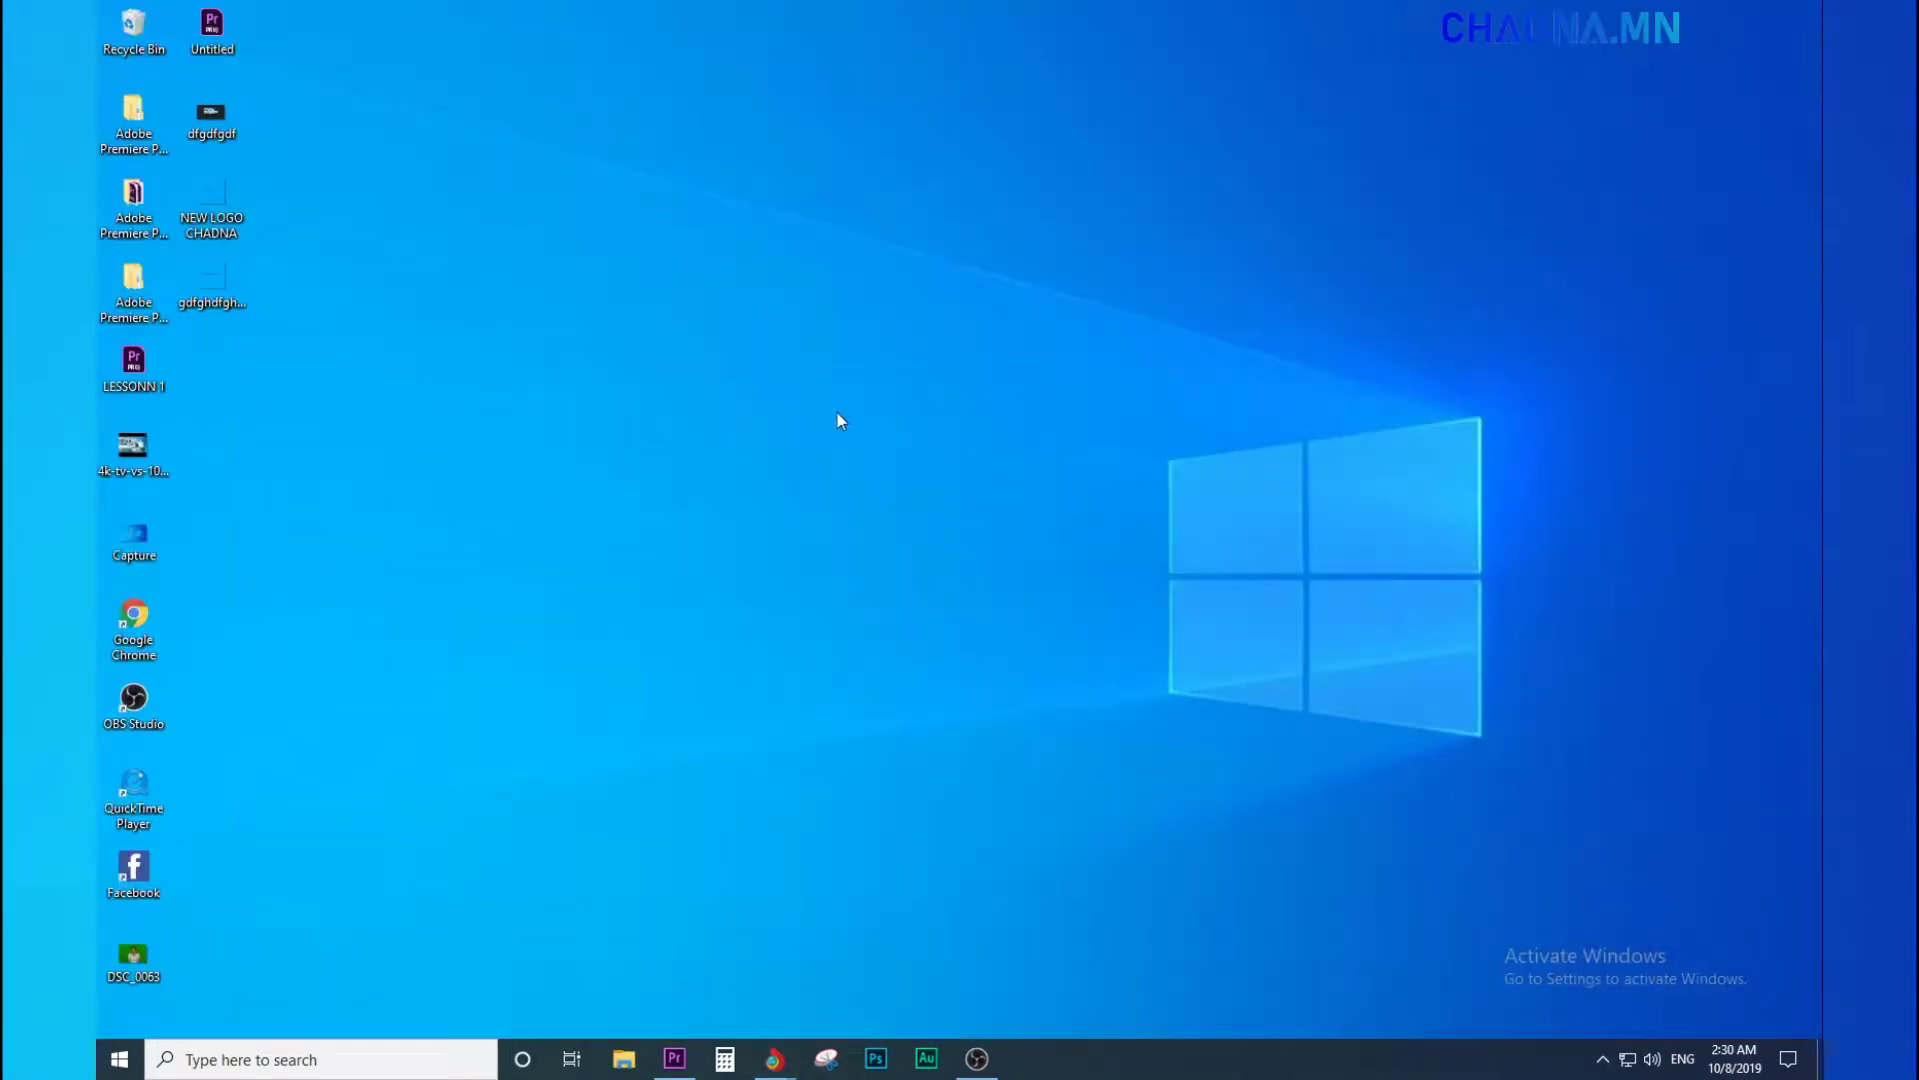
pyautogui.click(674, 1059)
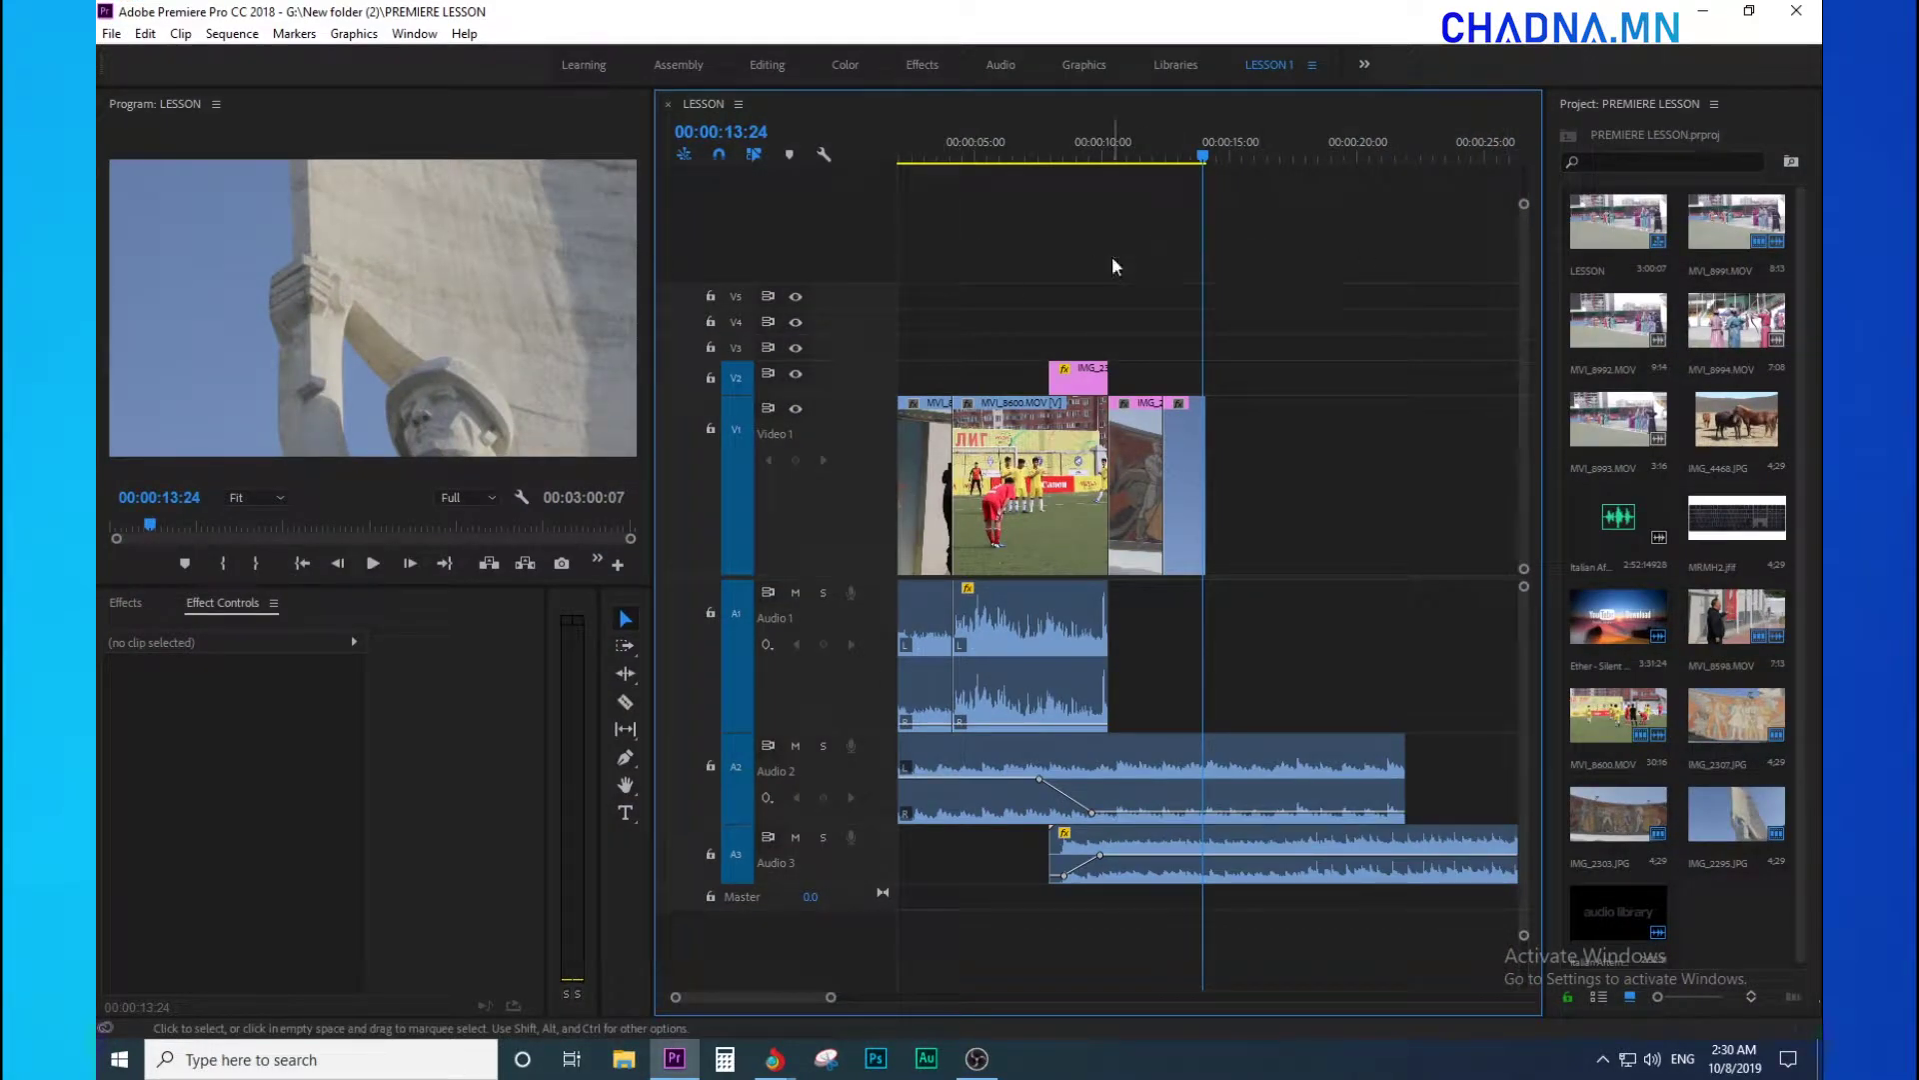
pyautogui.press('-')
pyautogui.press('-')
pyautogui.press('-')
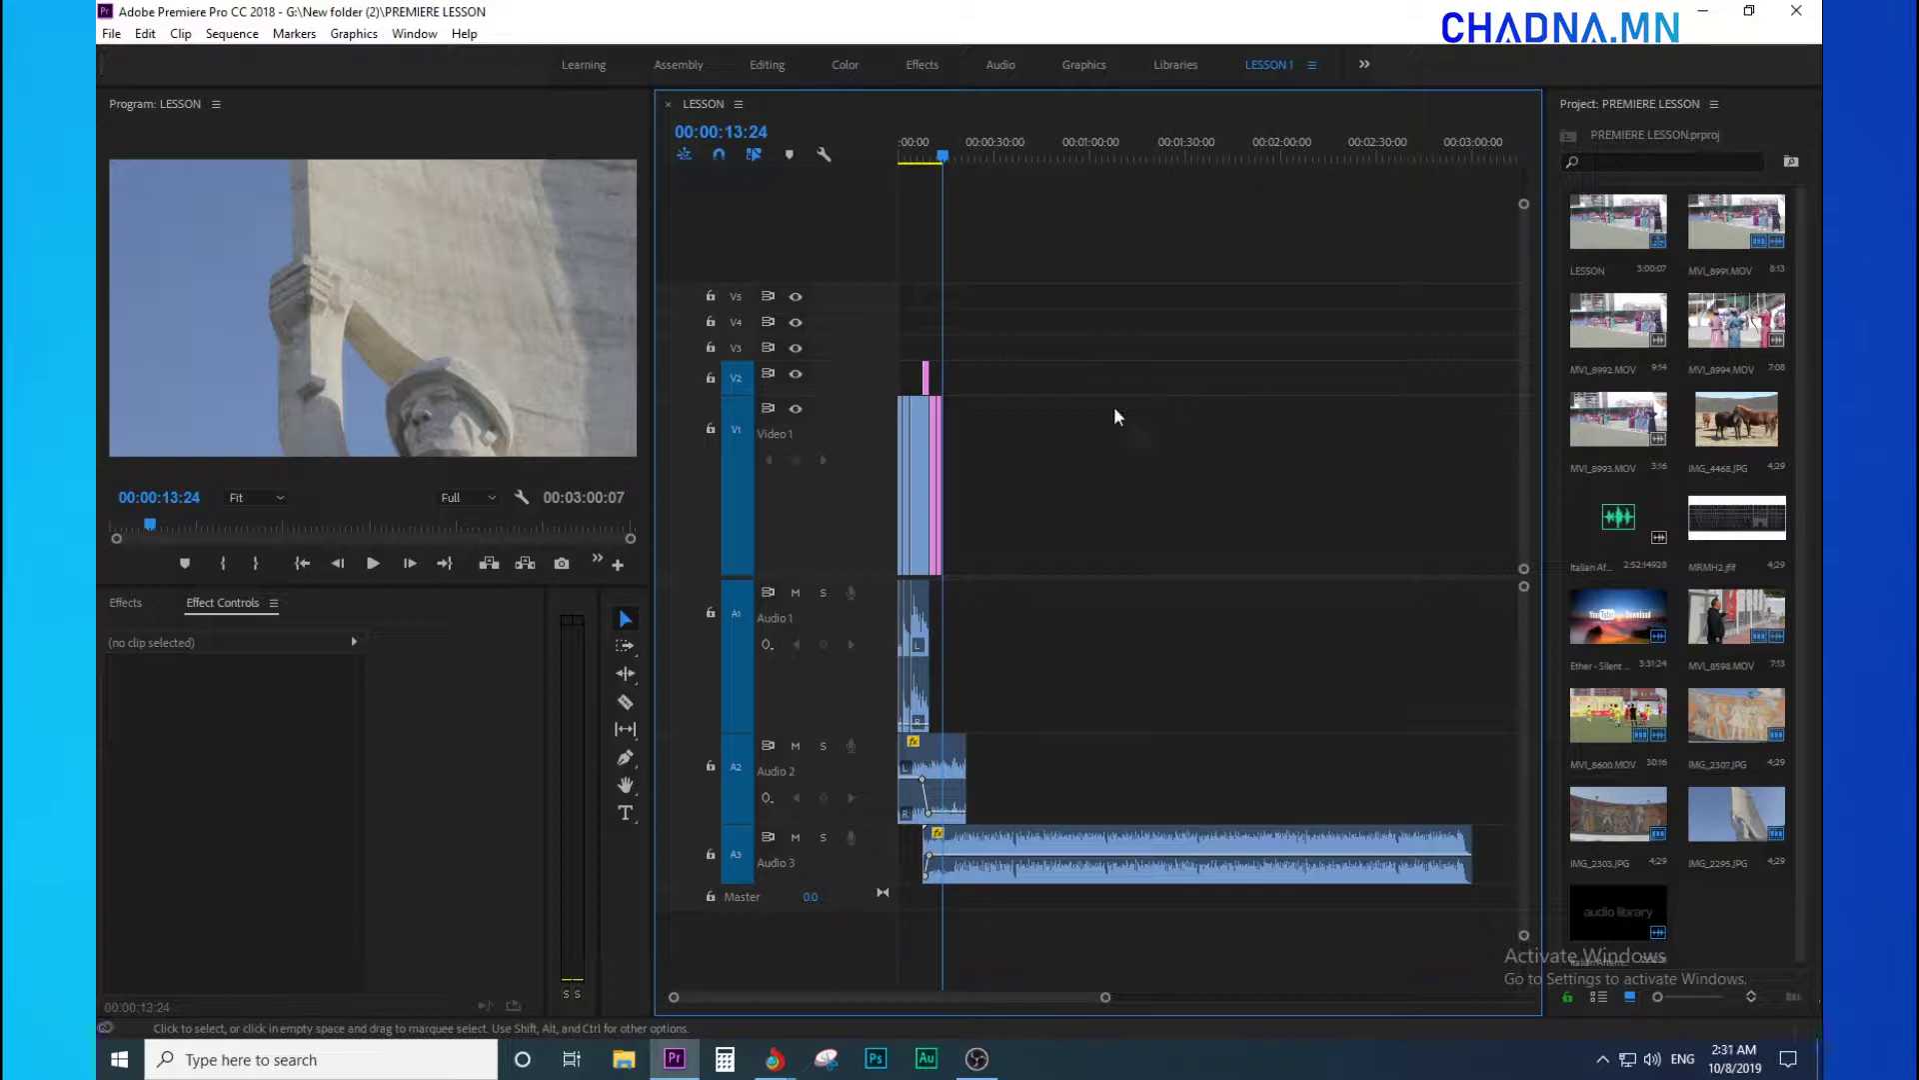
pyautogui.press('=')
pyautogui.press('=')
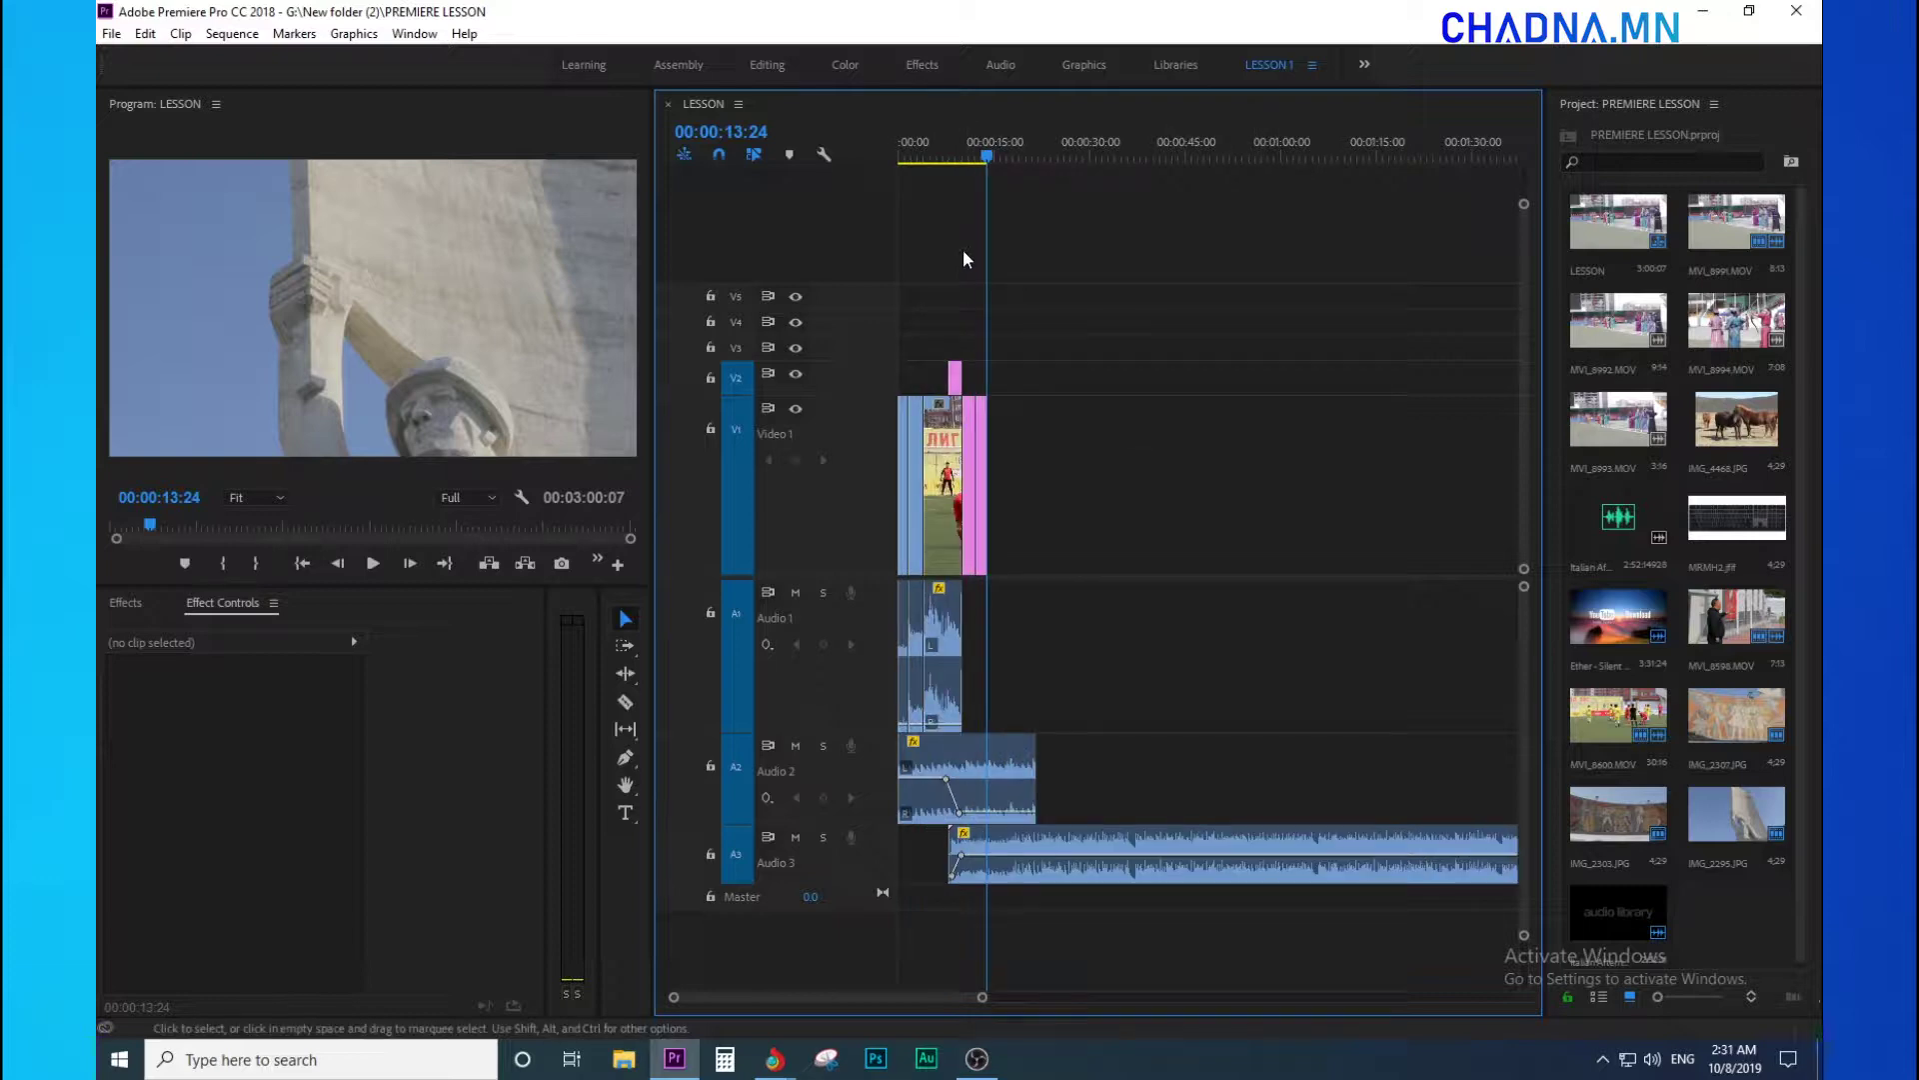
pyautogui.moveTo(1089, 158); pyautogui.dragTo(848, 291)
pyautogui.press('-')
pyautogui.press('-')
pyautogui.press('-')
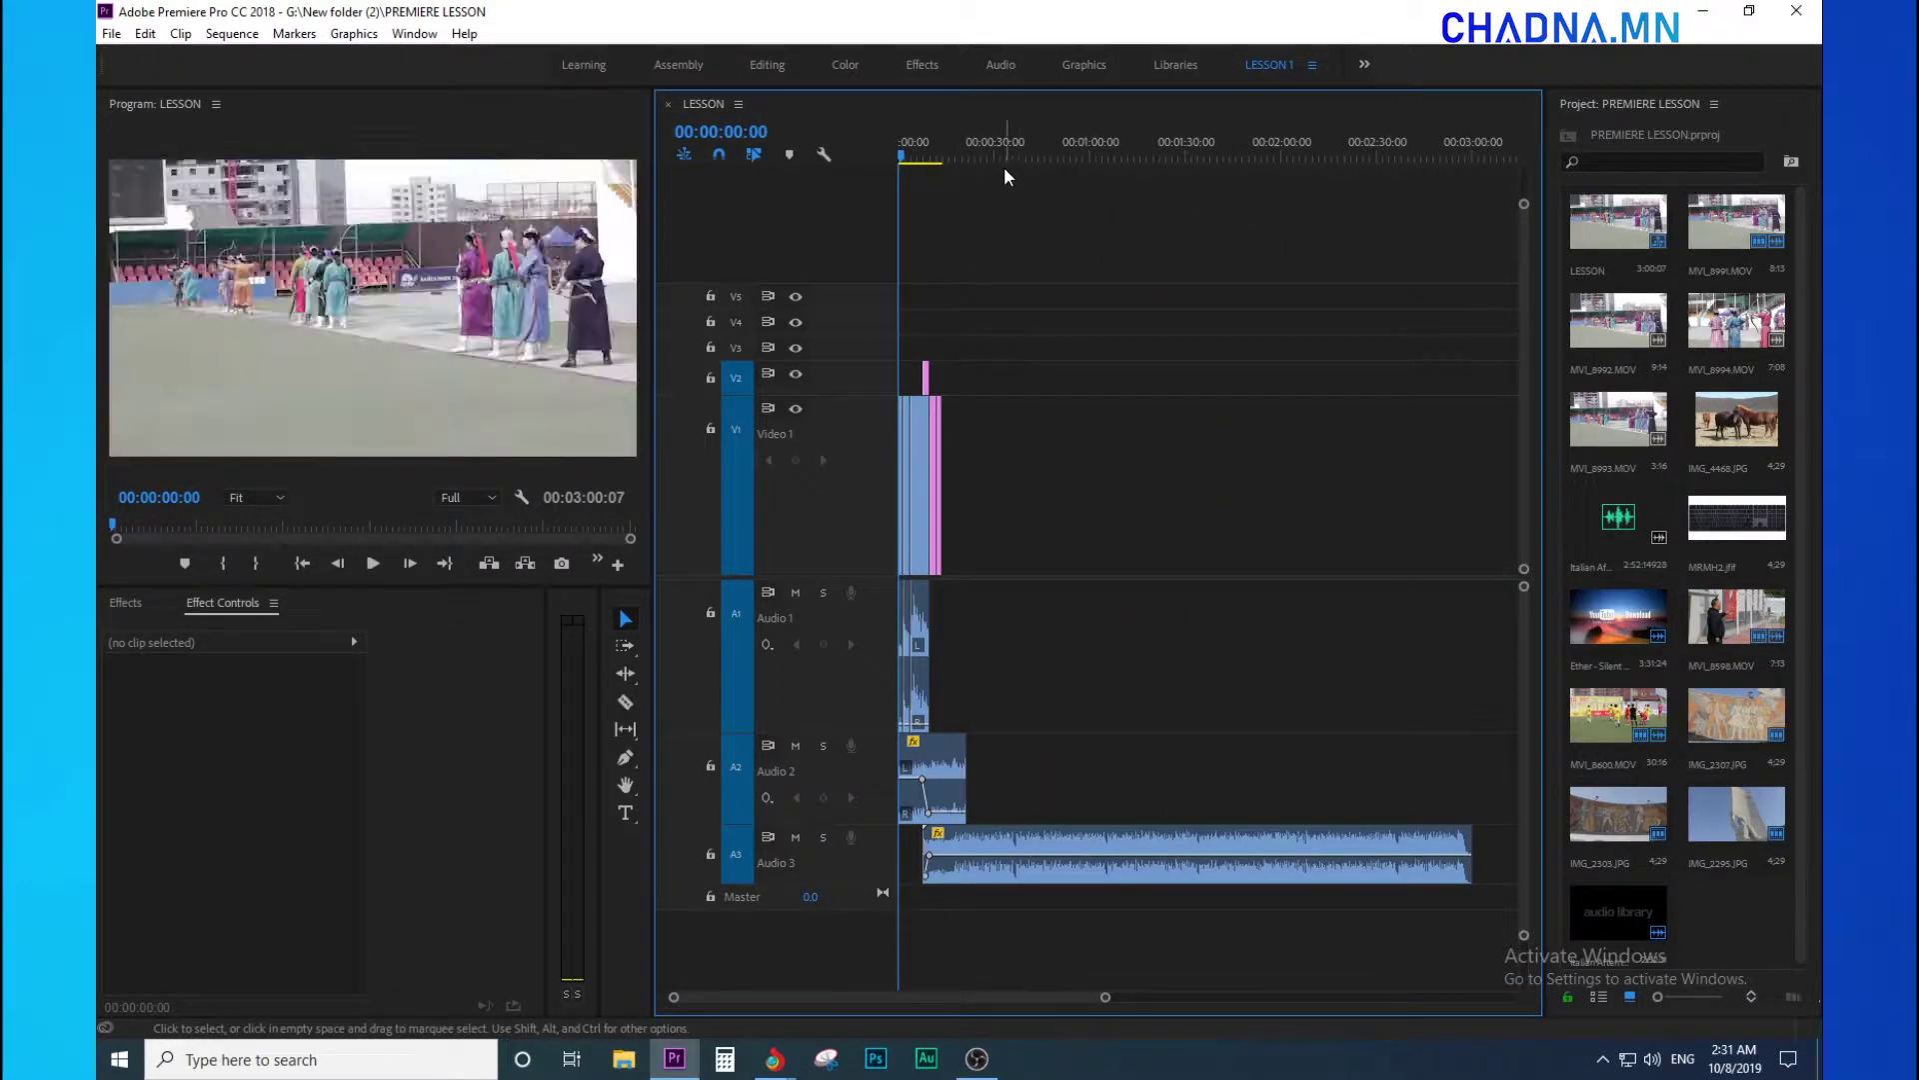
pyautogui.moveTo(992, 158); pyautogui.dragTo(1004, 250)
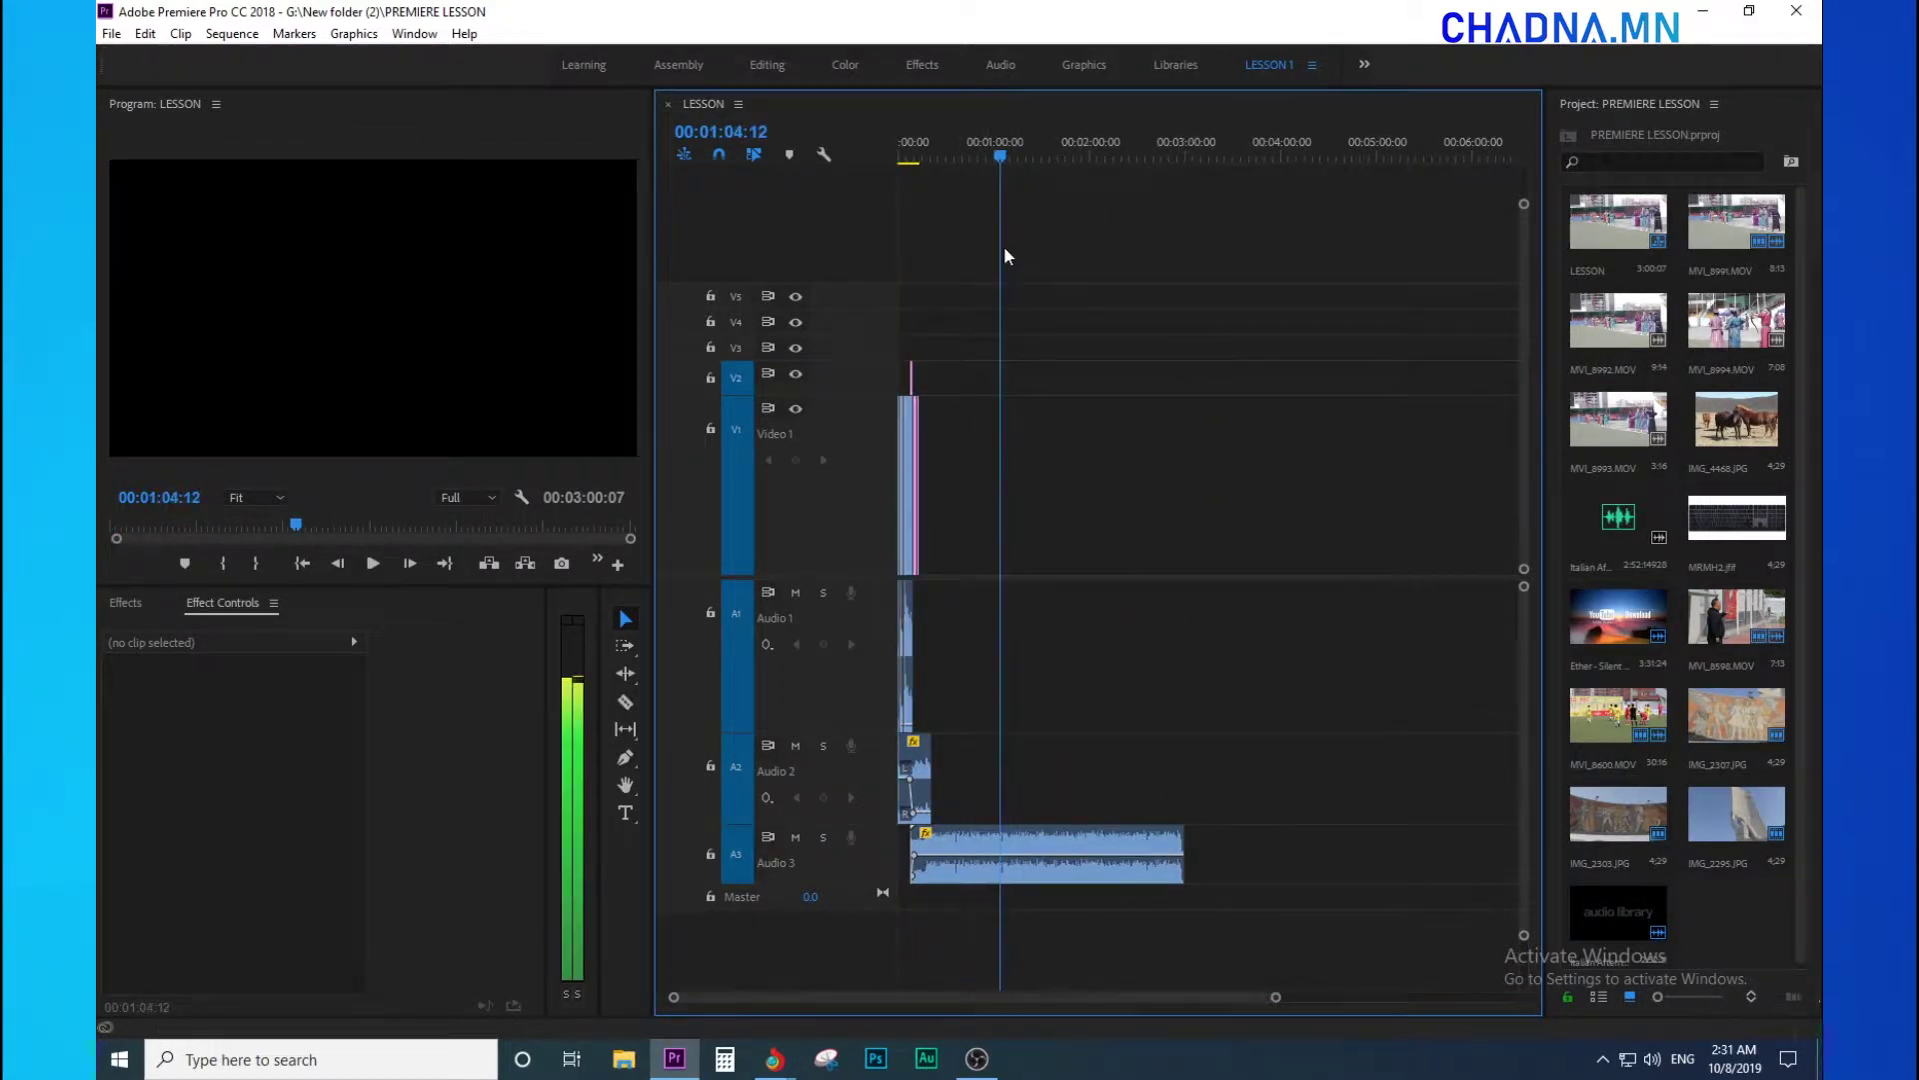
pyautogui.click(1177, 852)
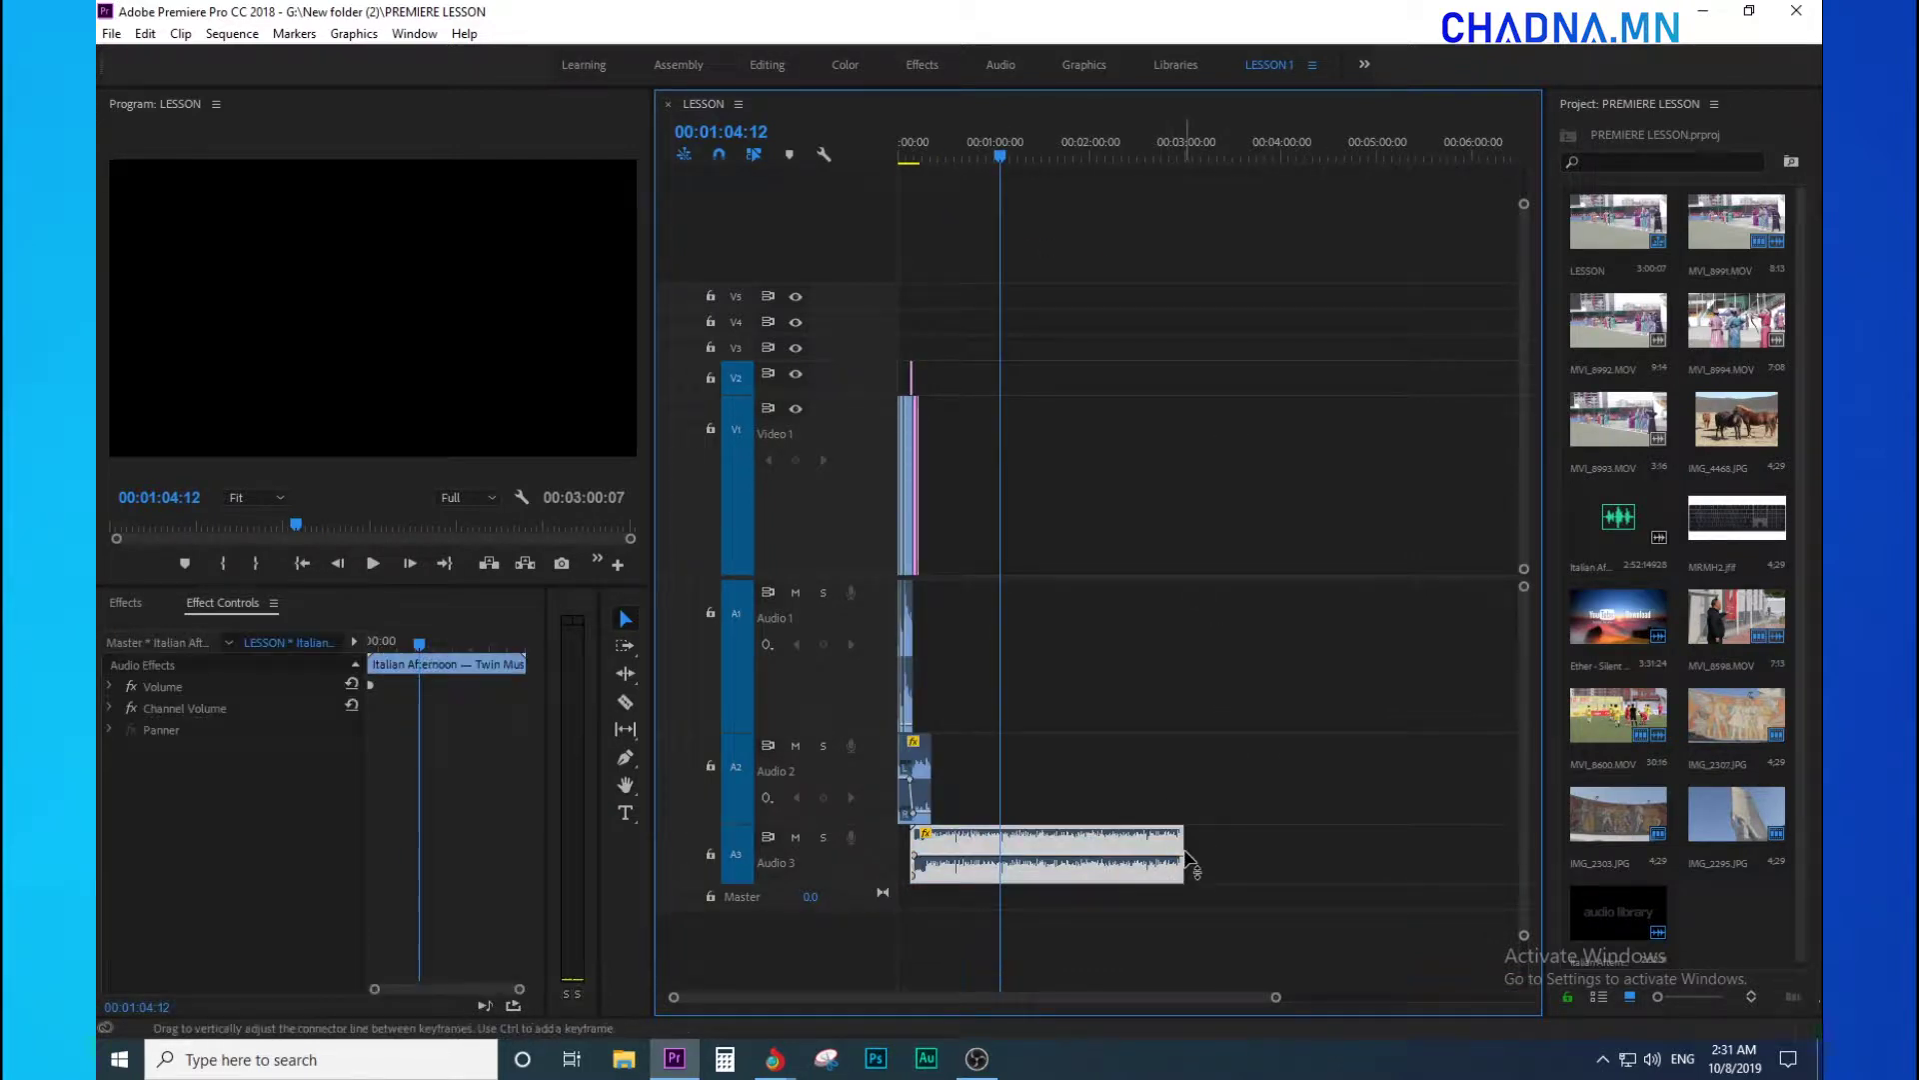
pyautogui.click(1181, 840)
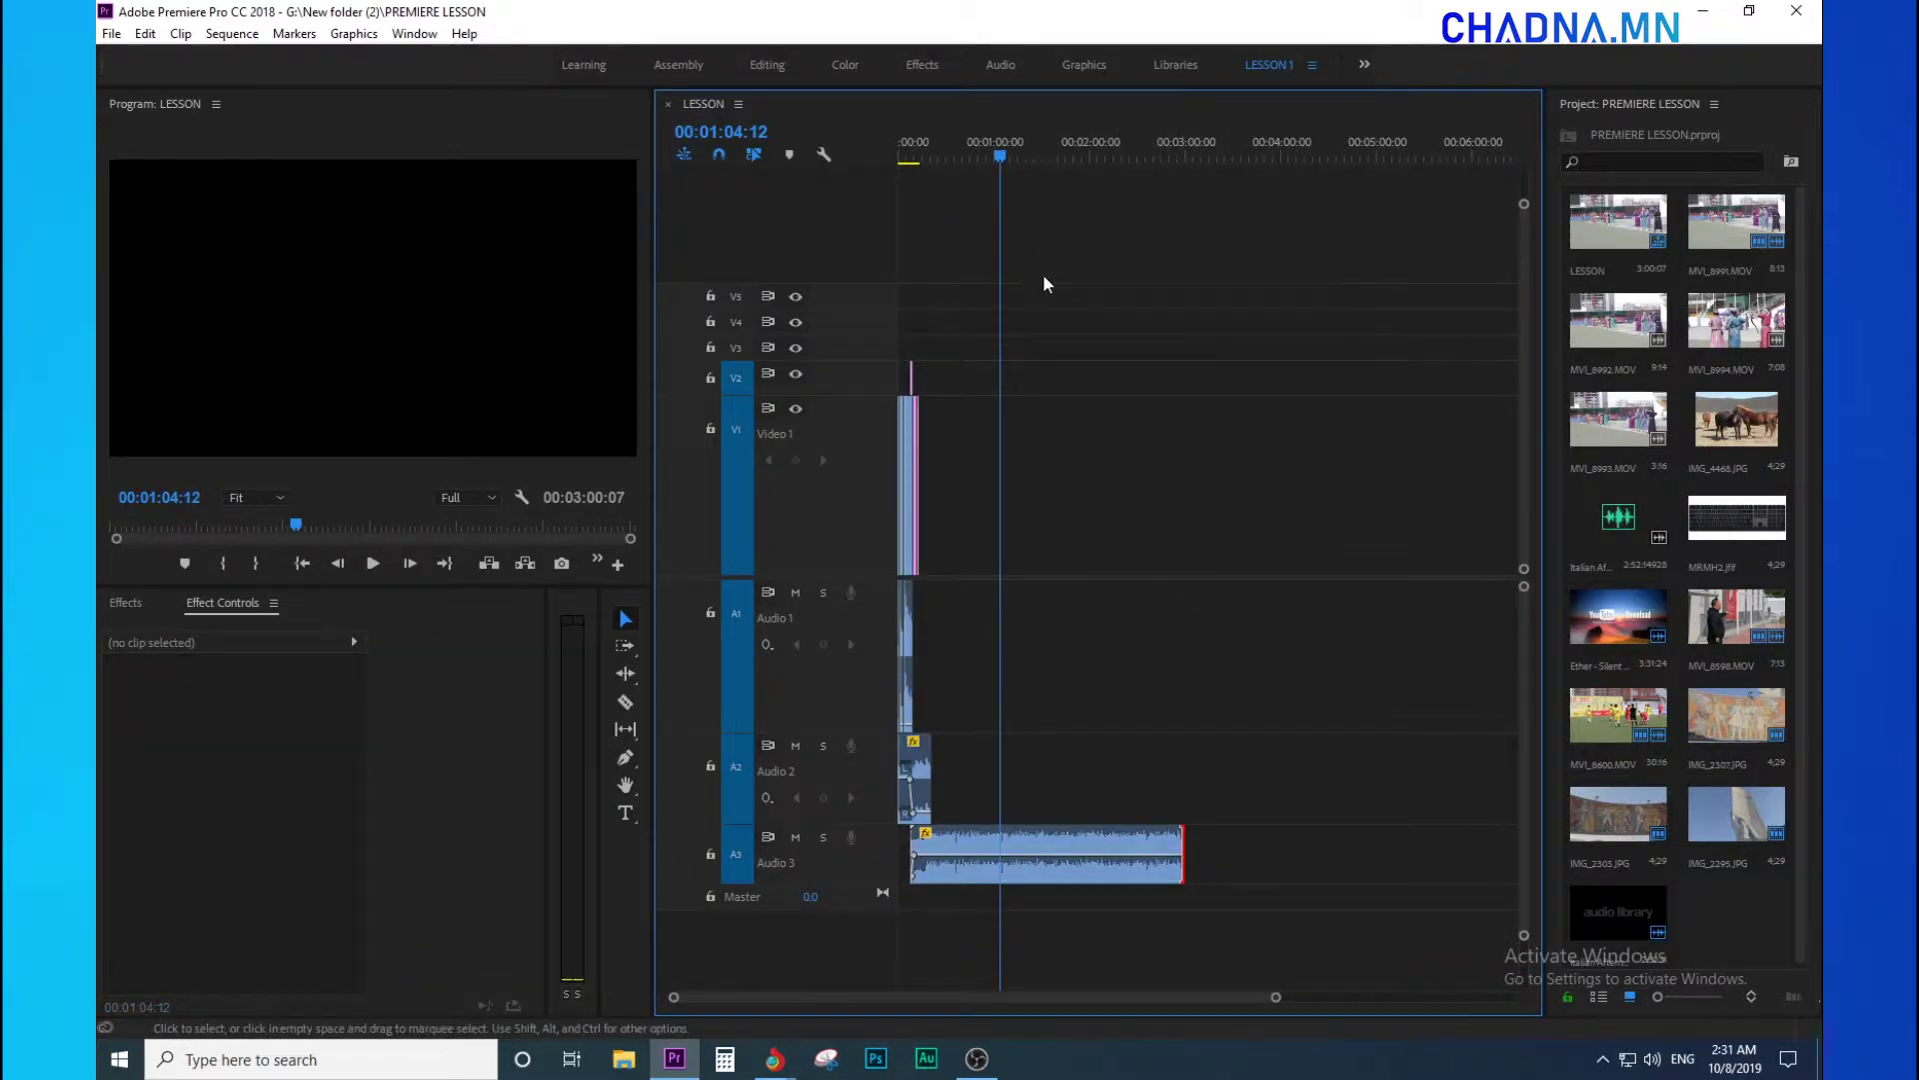
pyautogui.press('=')
pyautogui.press('=')
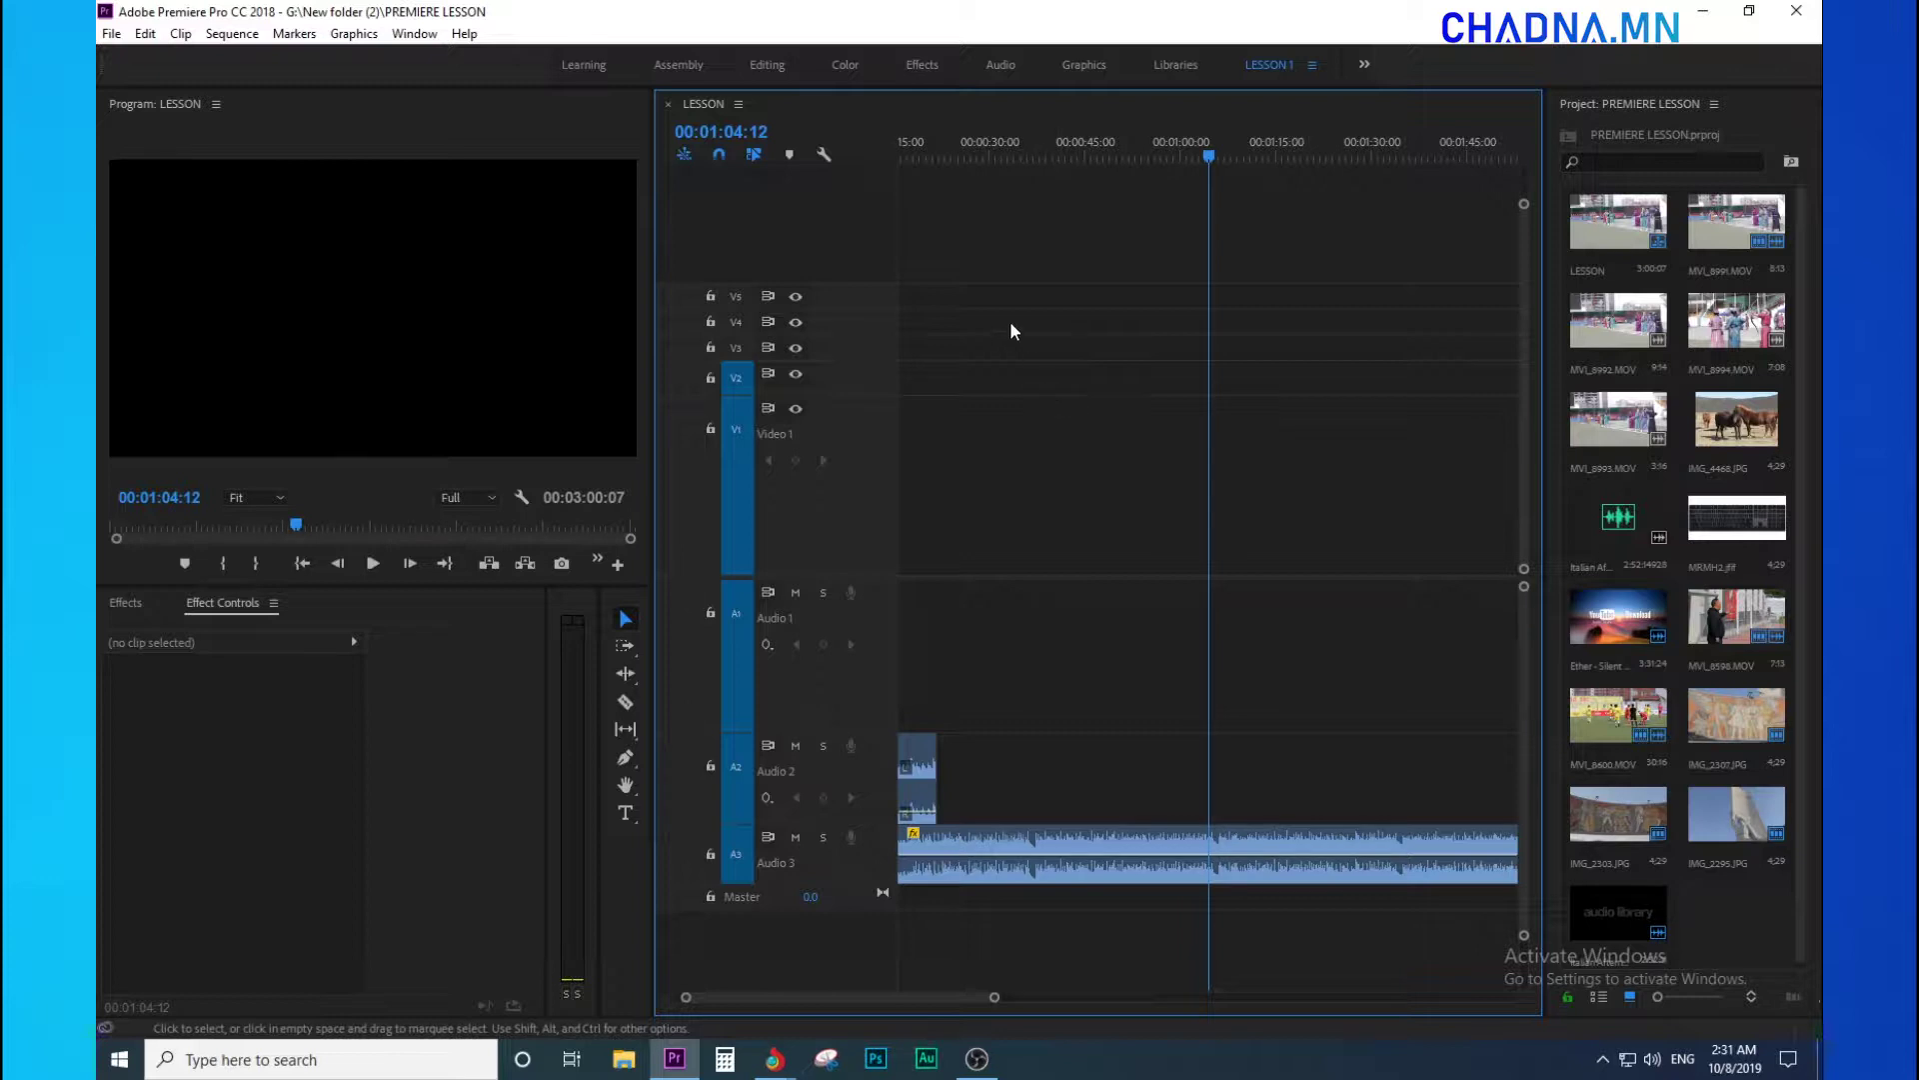
pyautogui.press('-')
pyautogui.press('-')
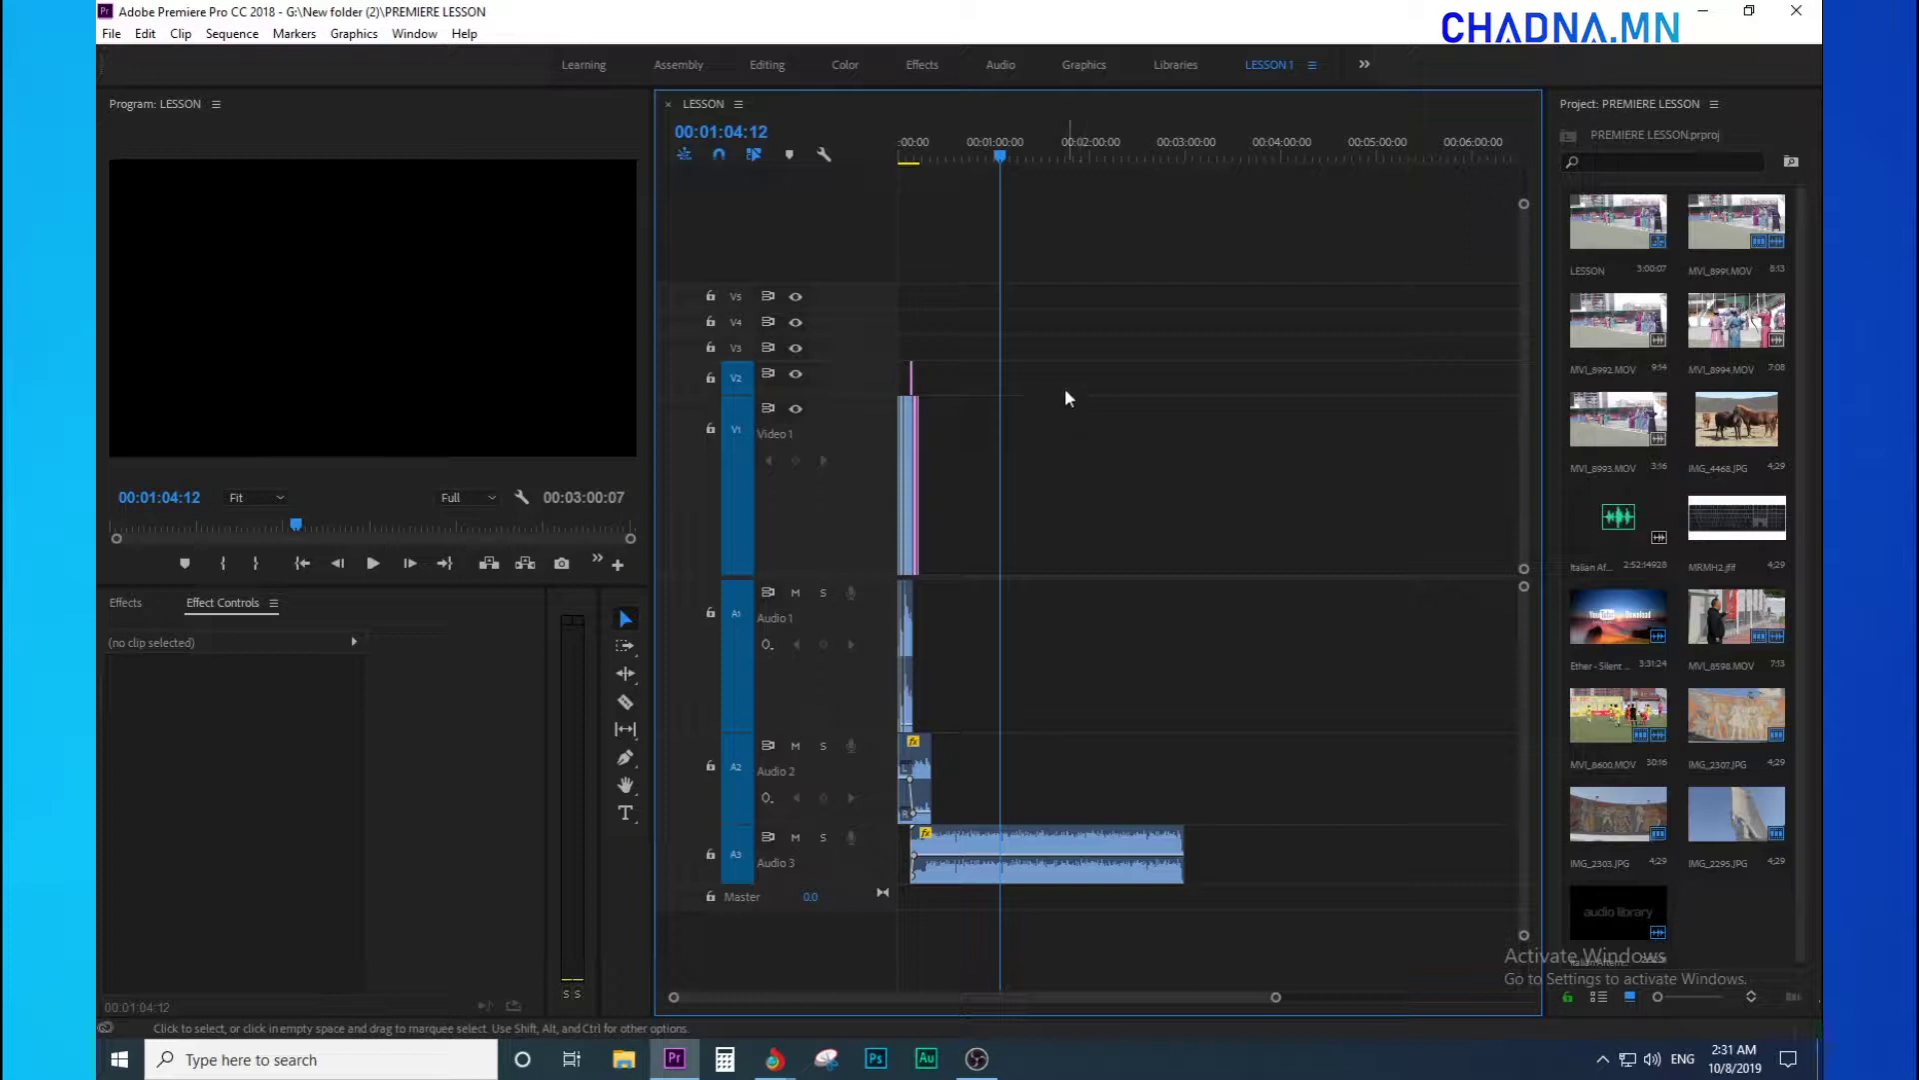
pyautogui.moveTo(957, 229); pyautogui.dragTo(1109, 265)
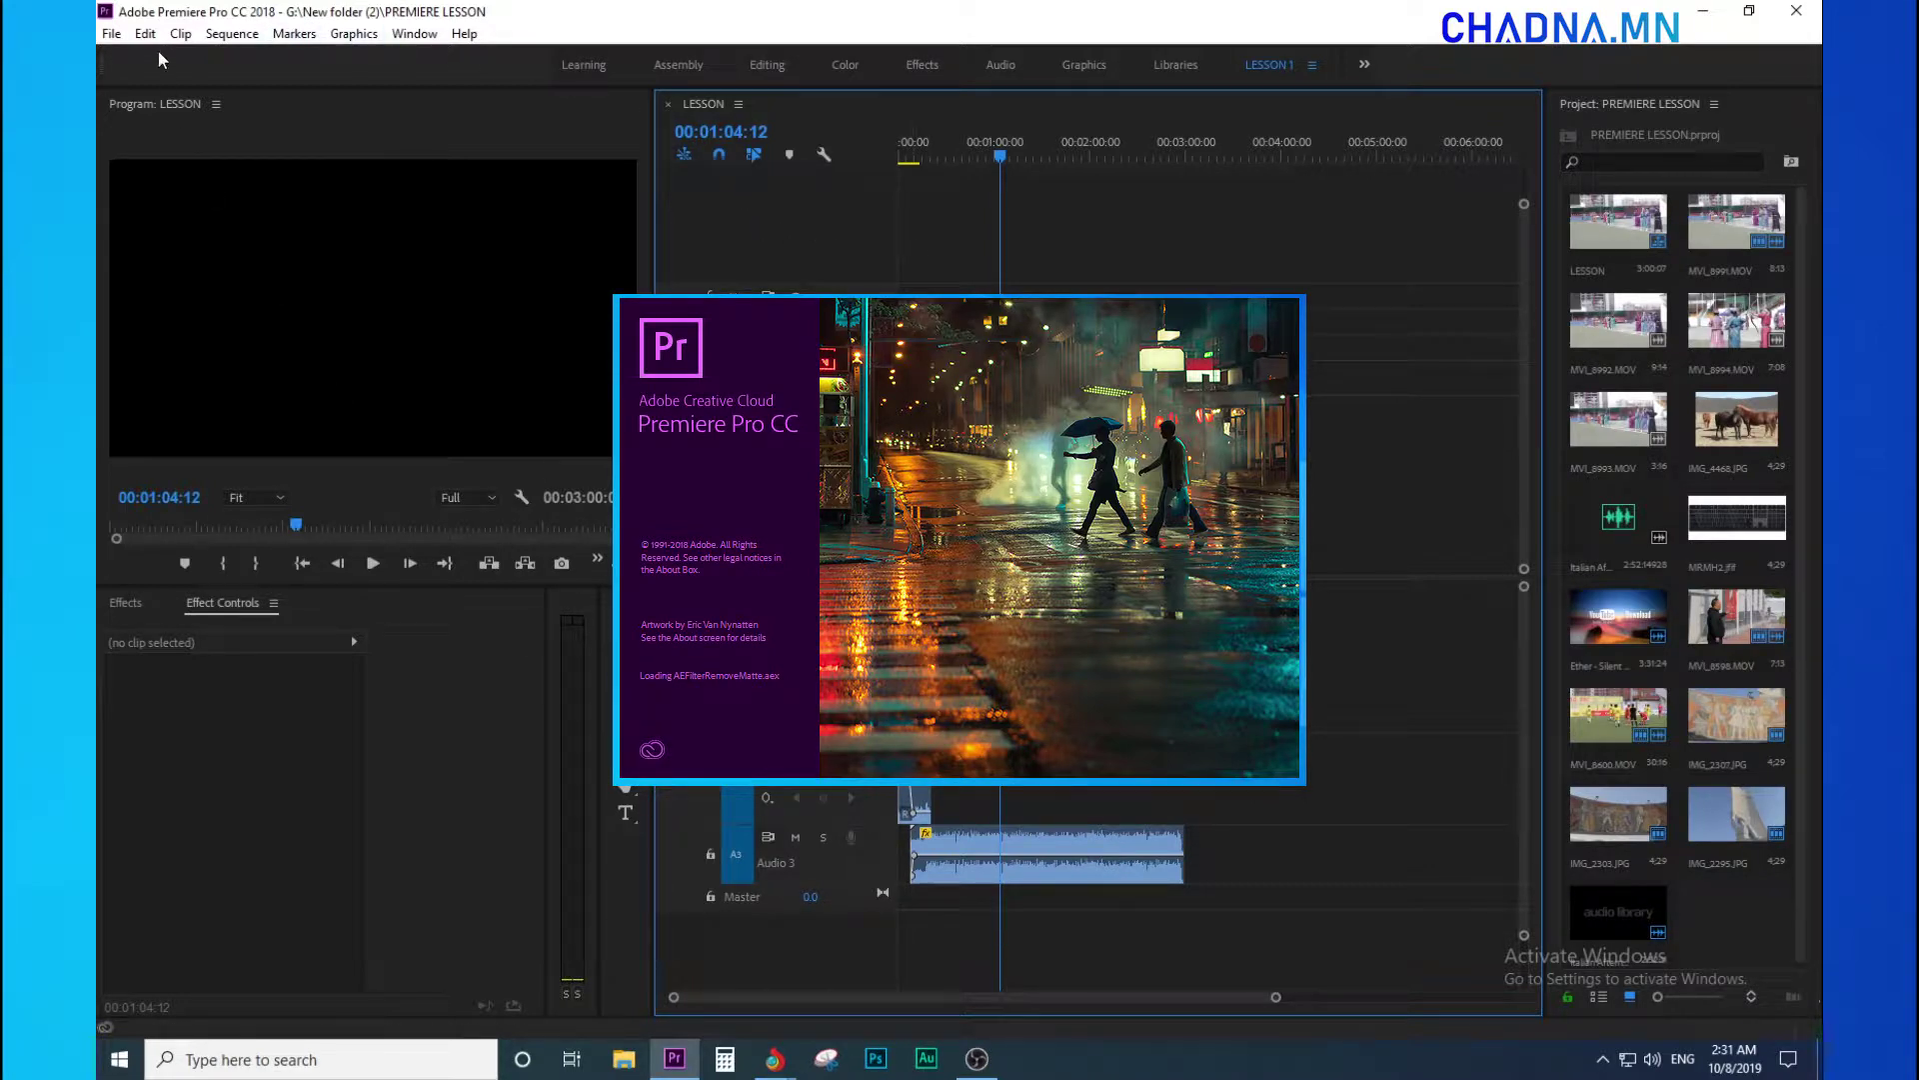
# - Create a 1920 × 1080 legacy title named Title 01 at 25.00 fps and reposition its editing window
pyautogui.click(109, 35)
pyautogui.moveTo(124, 58)
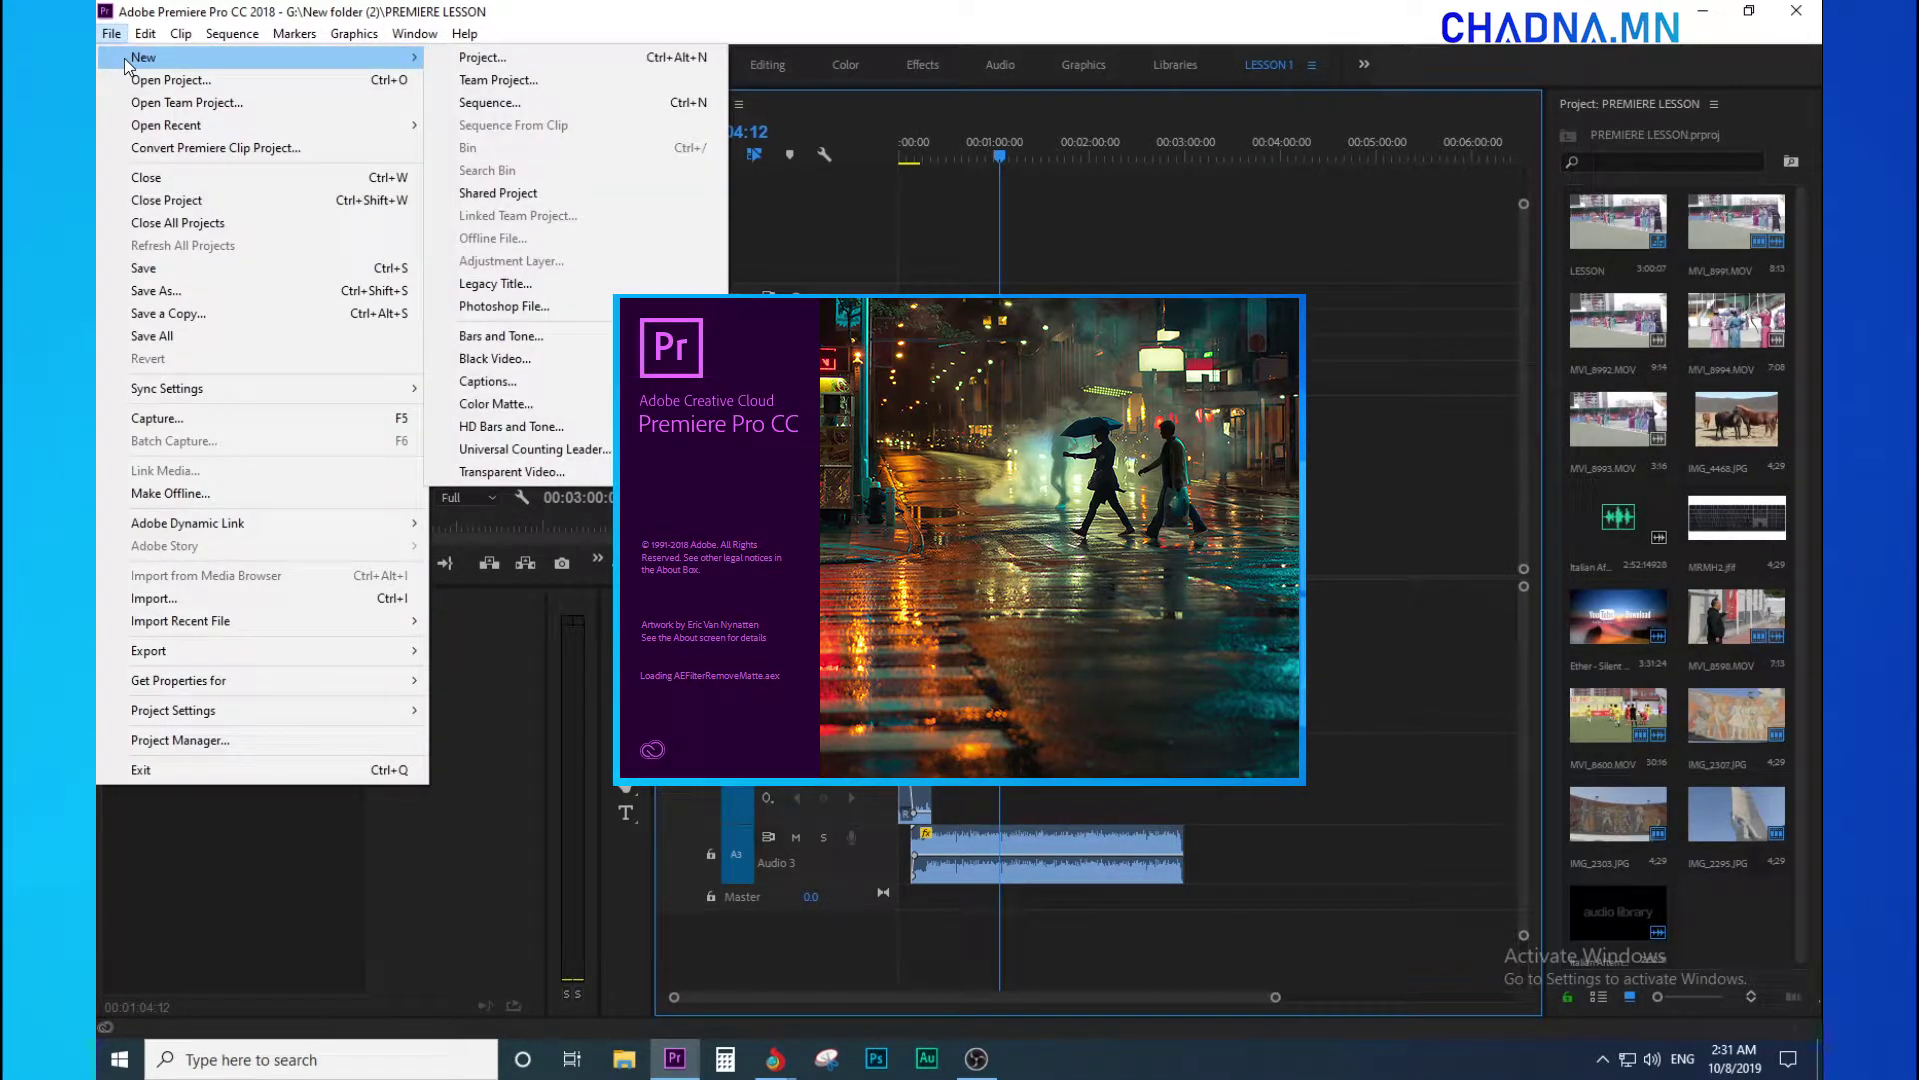
pyautogui.click(540, 286)
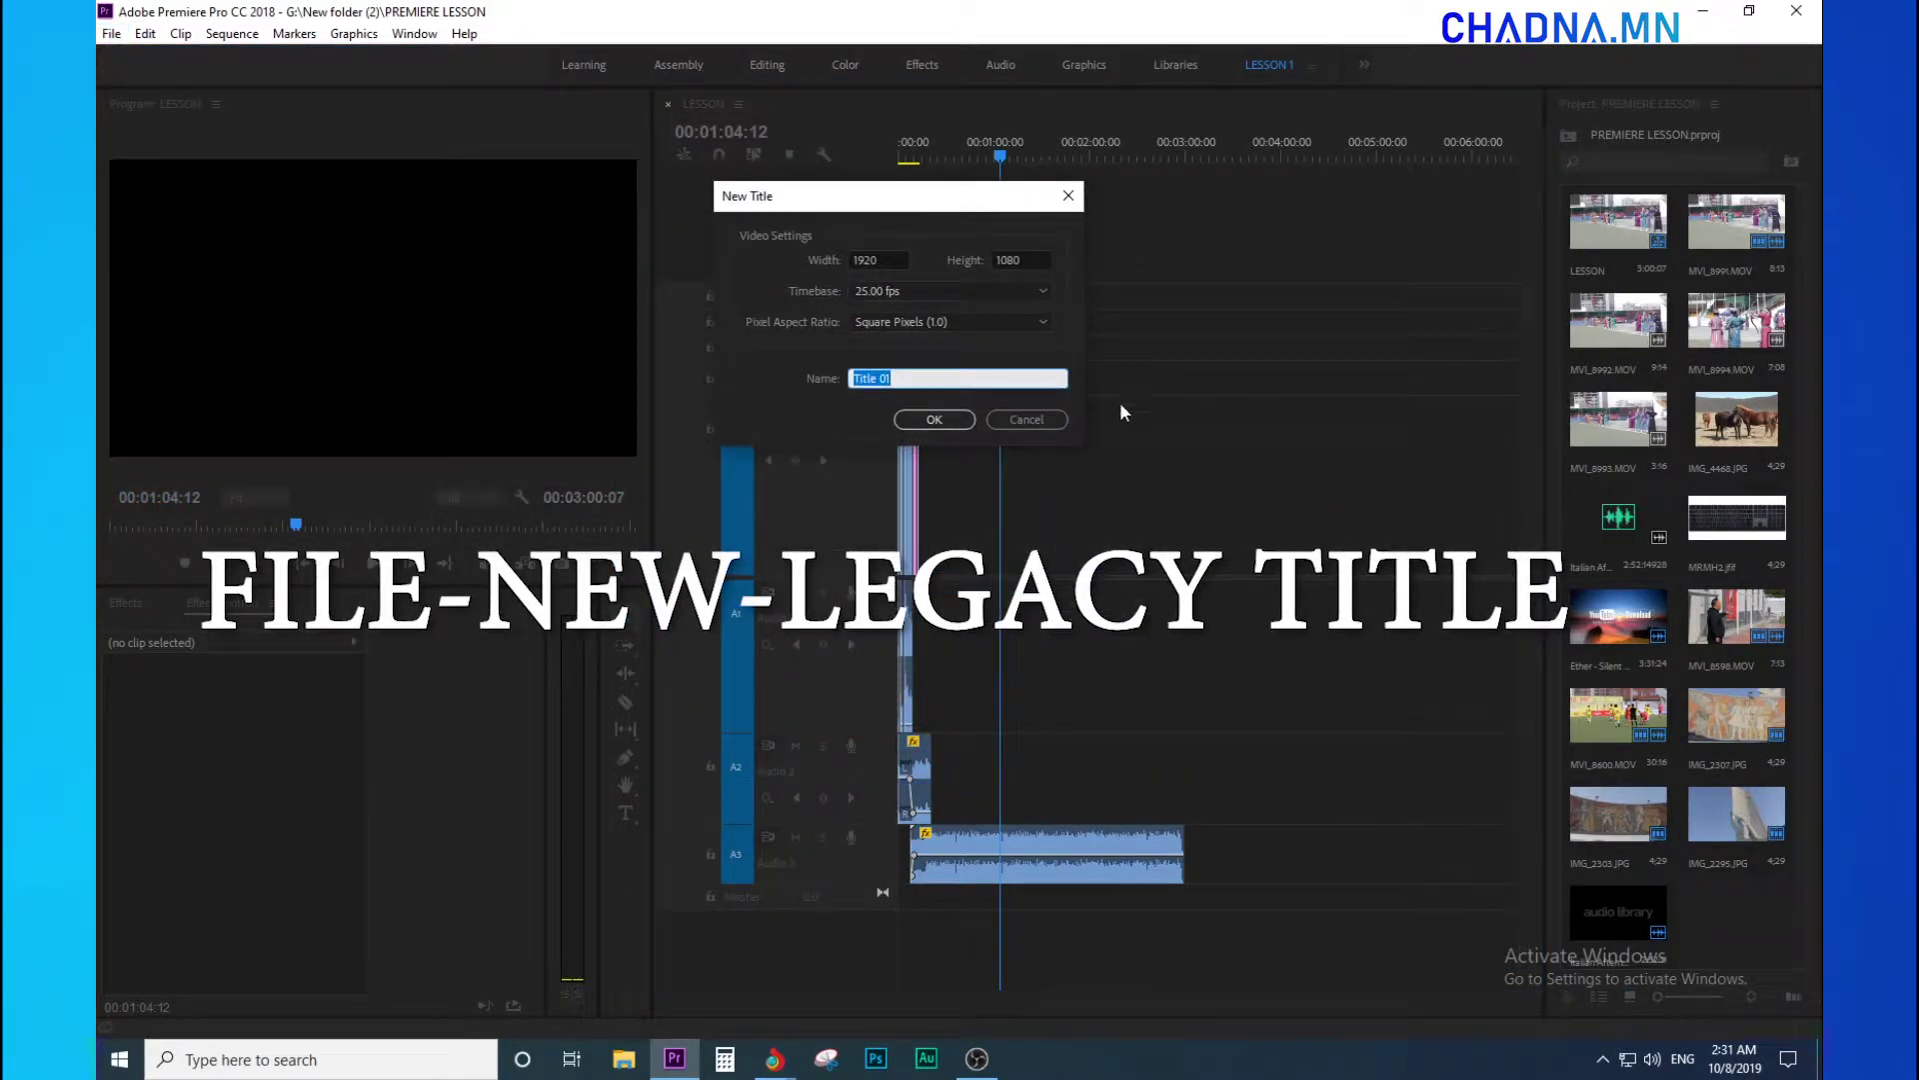
pyautogui.click(934, 419)
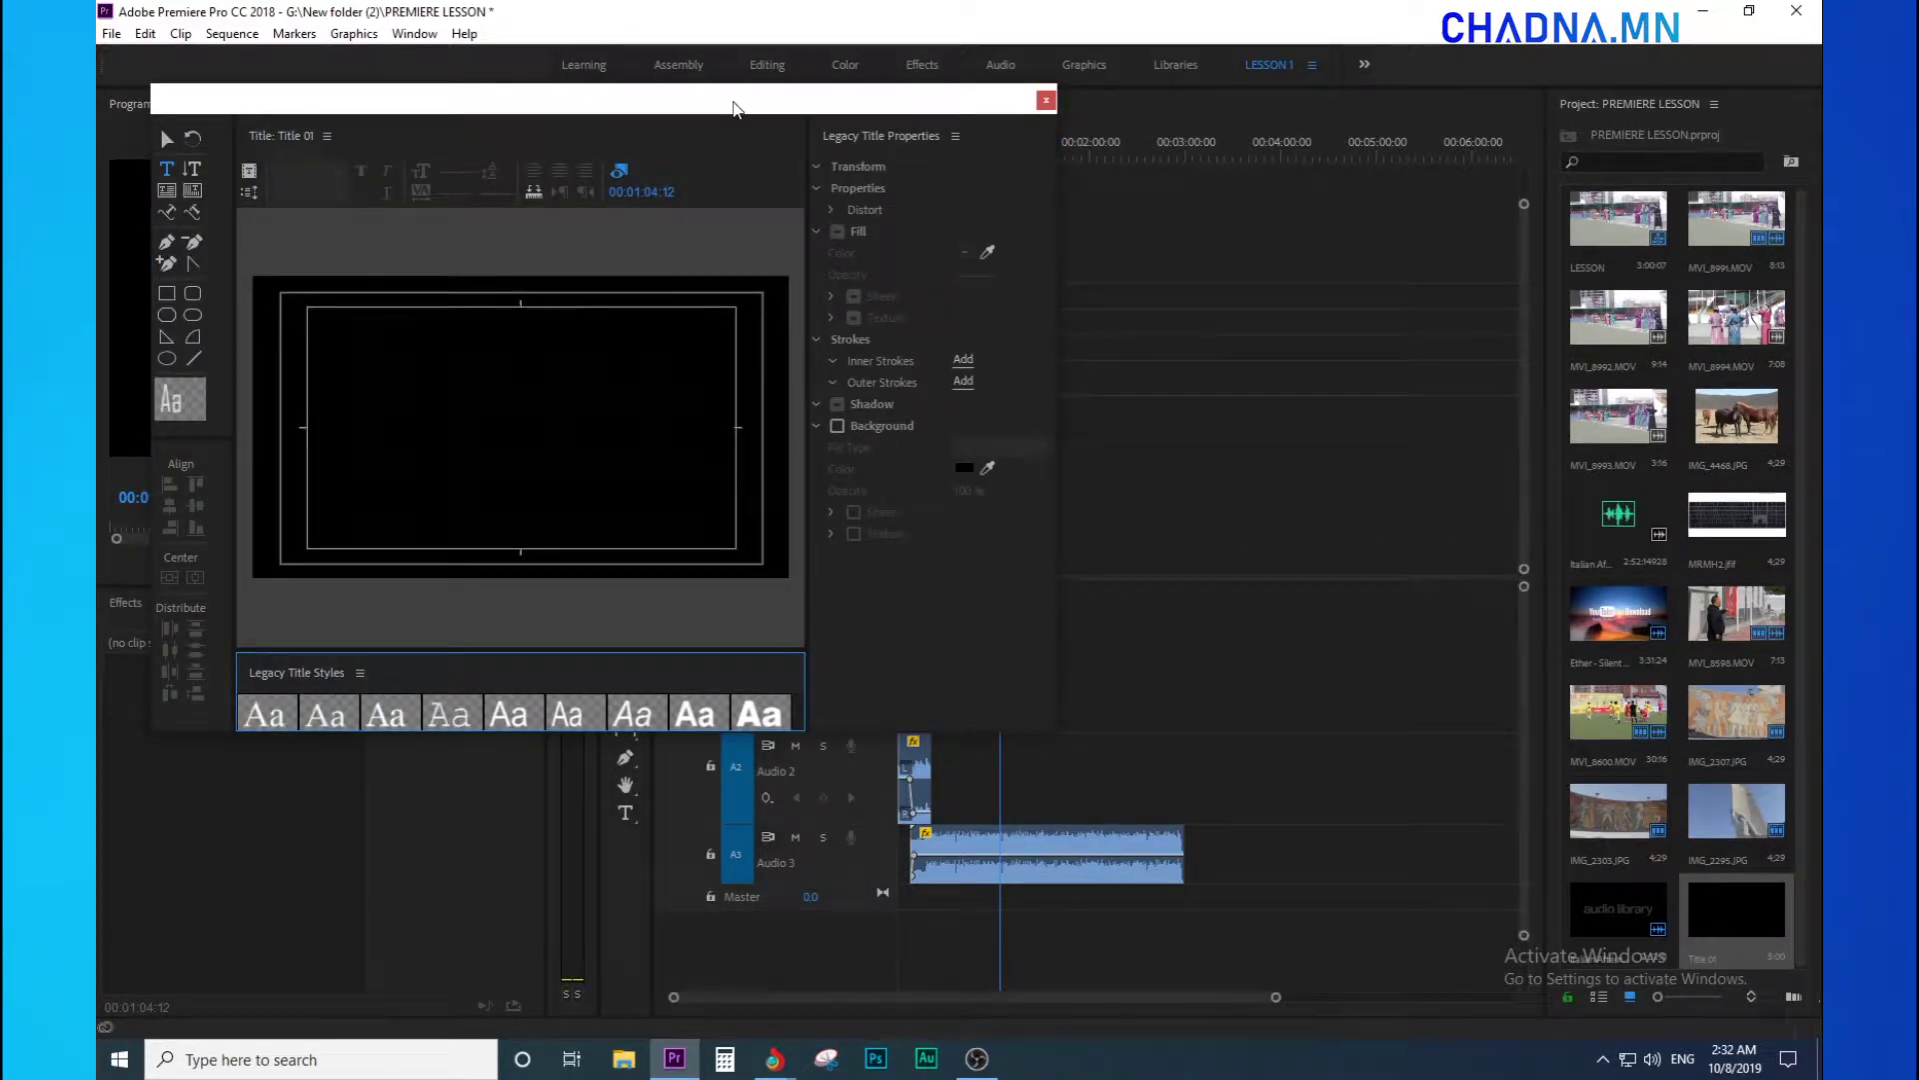
pyautogui.moveTo(733, 108); pyautogui.dragTo(1014, 180)
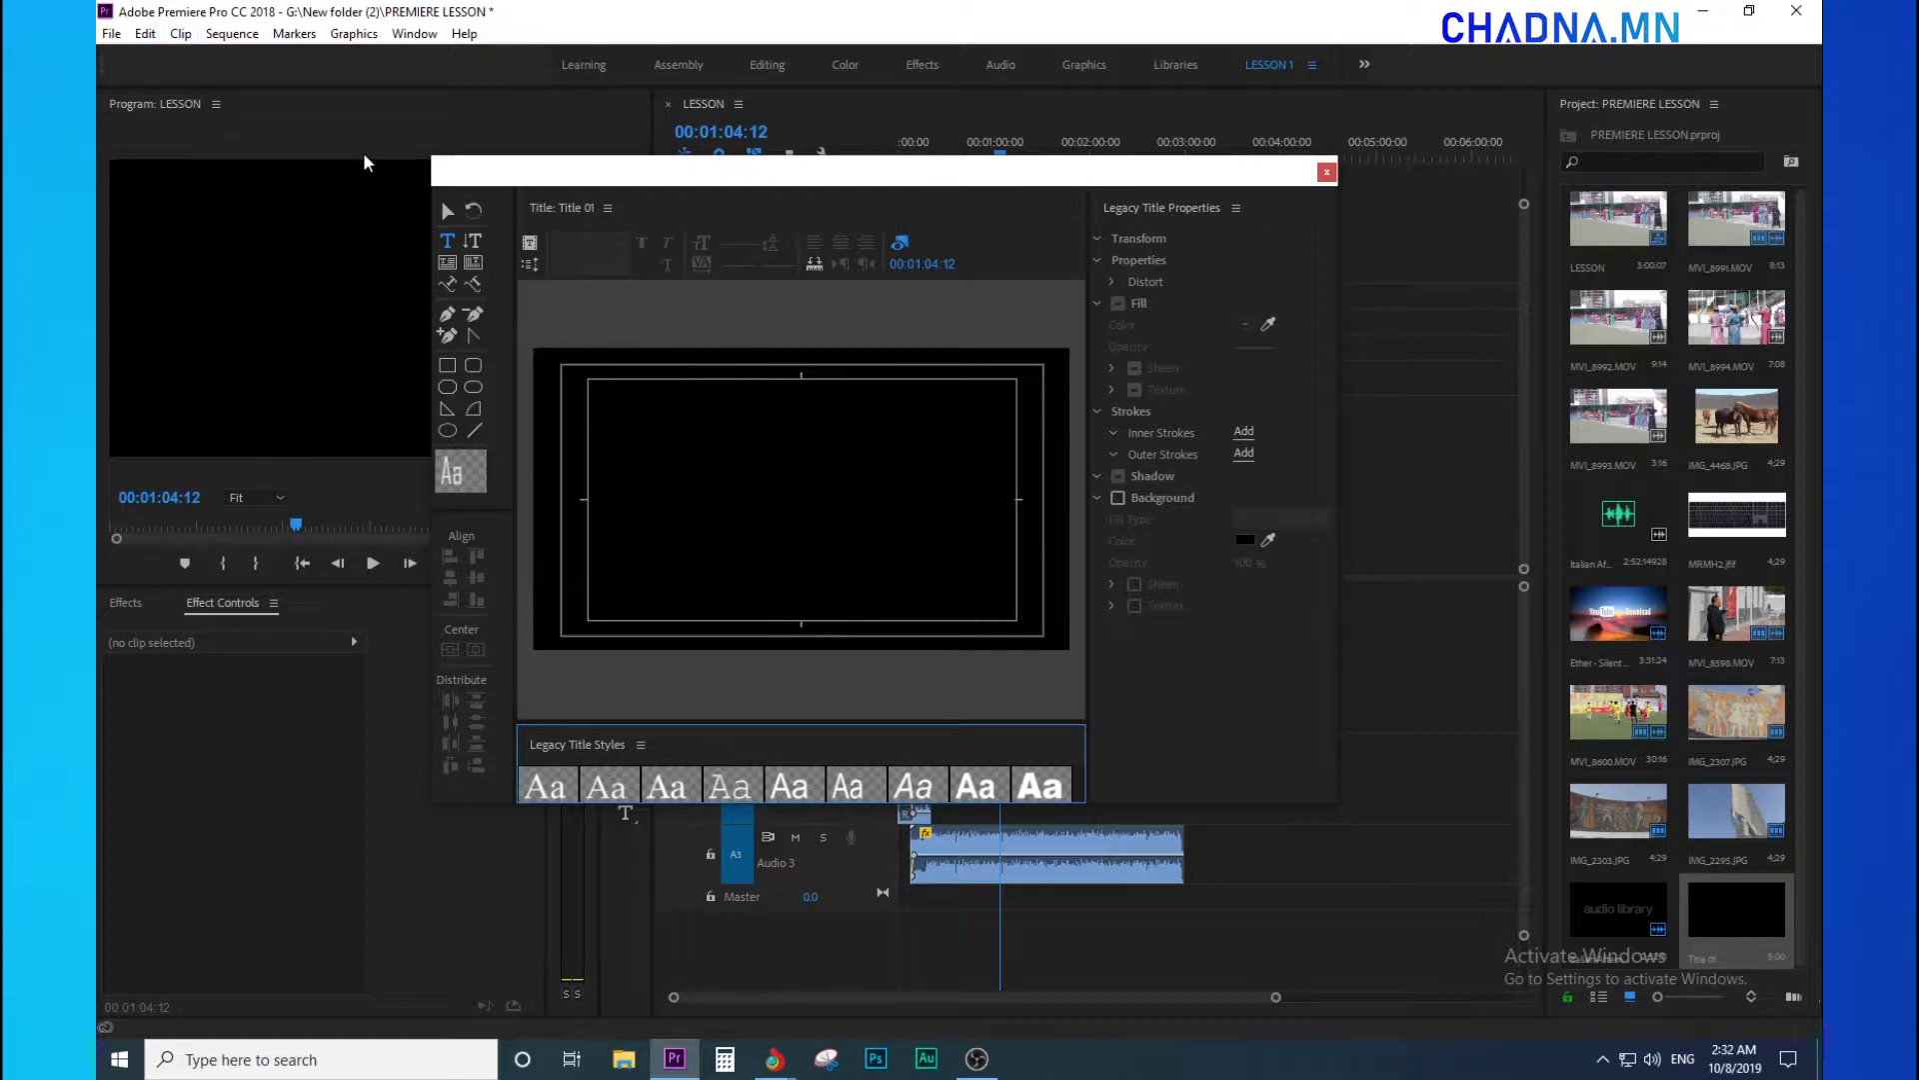
pyautogui.click(111, 33)
pyautogui.moveTo(250, 57)
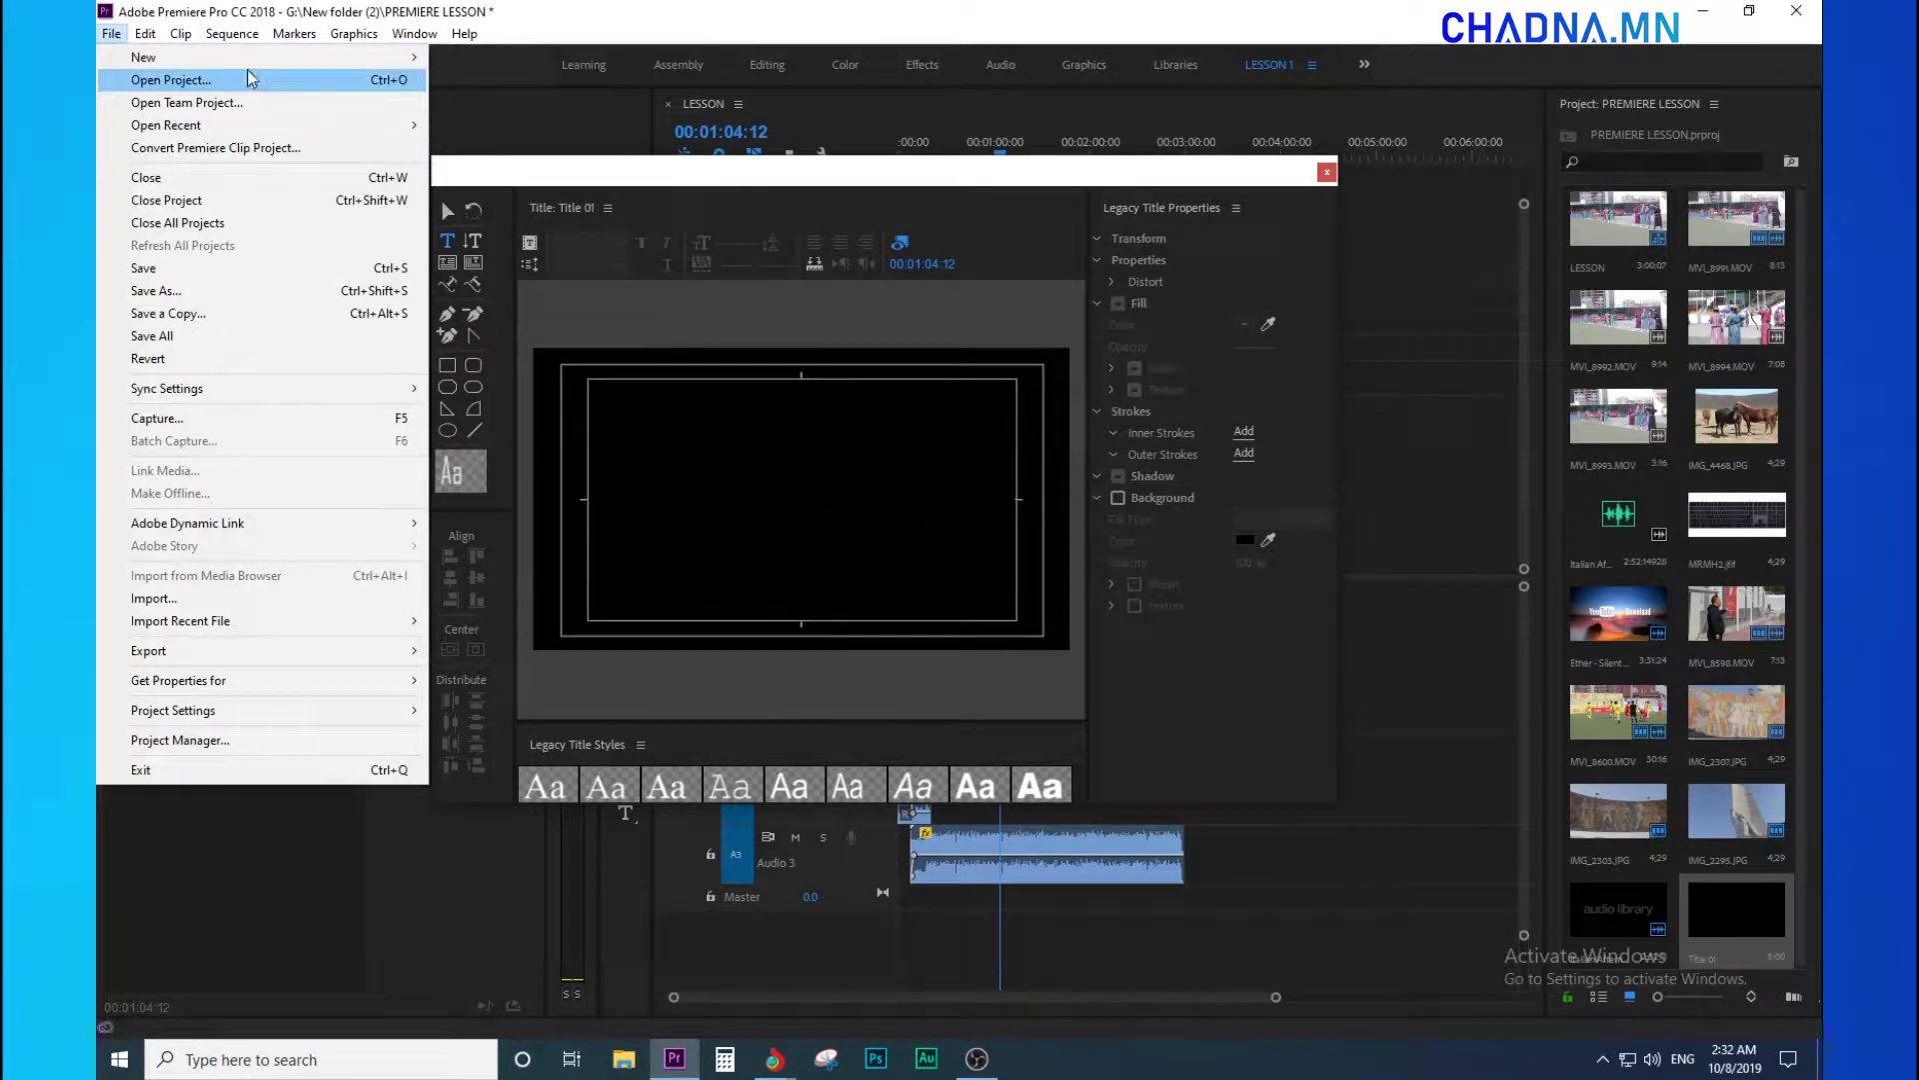
pyautogui.moveTo(405, 60)
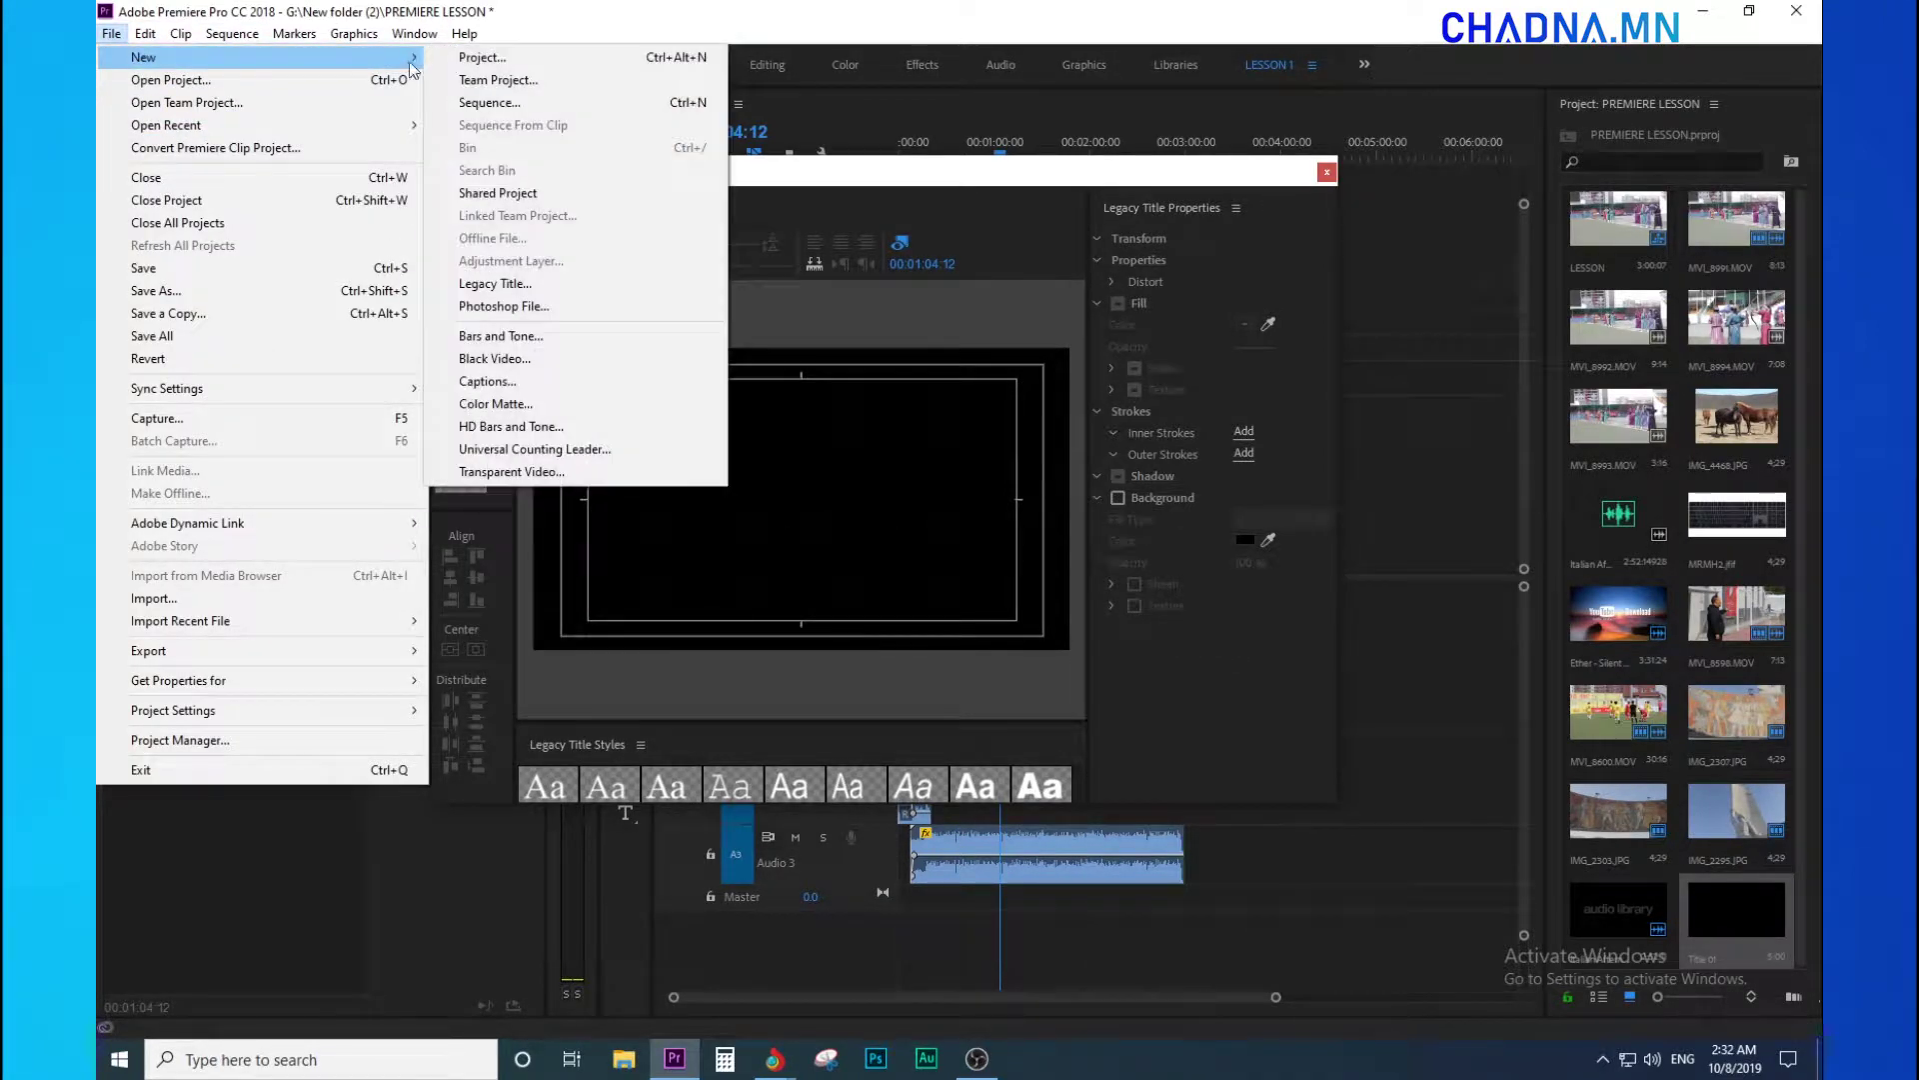
pyautogui.click(541, 285)
# - Add an area text box spanning most of the title-safe area with the text CHADNA.MN PREMIERE LESSON
pyautogui.moveTo(1113, 267); pyautogui.dragTo(1075, 163)
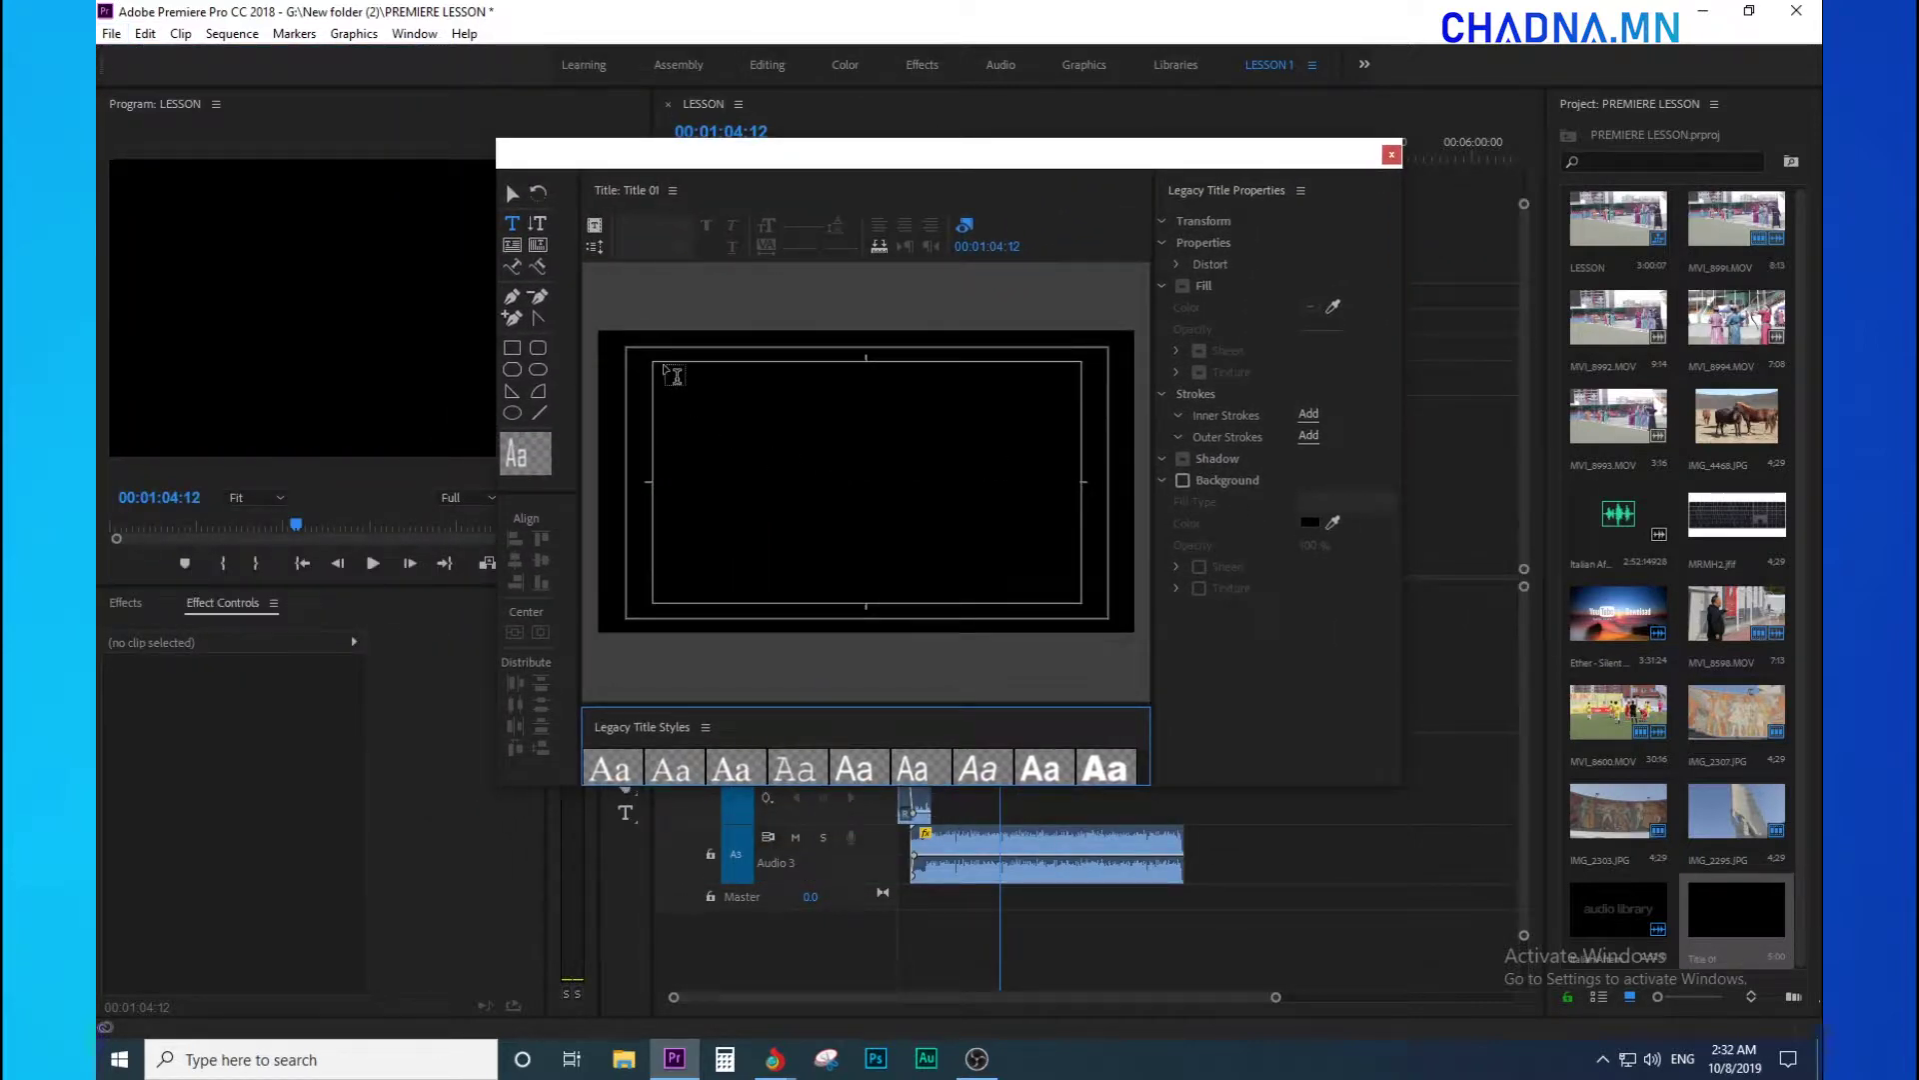
pyautogui.moveTo(665, 380); pyautogui.dragTo(1077, 606)
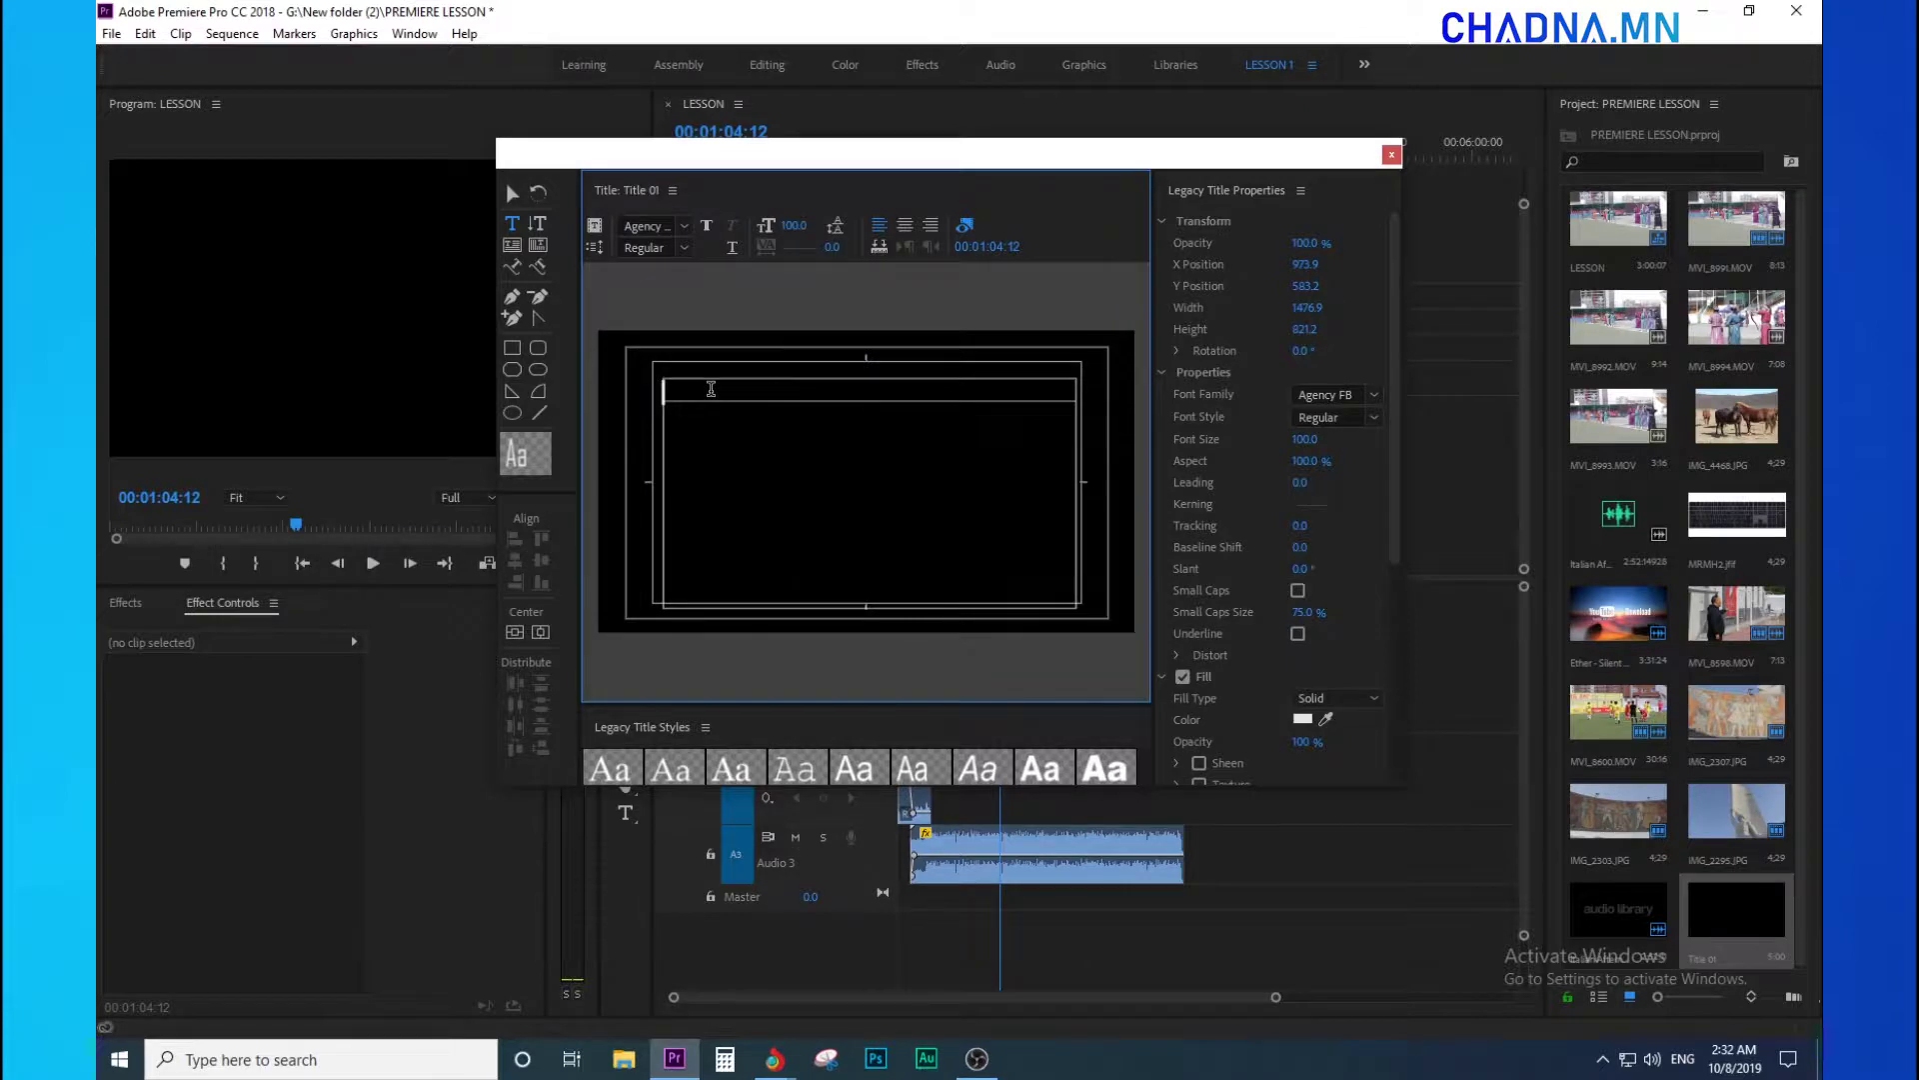
pyautogui.write('CHADNA.MN PREMIERE LESSON')
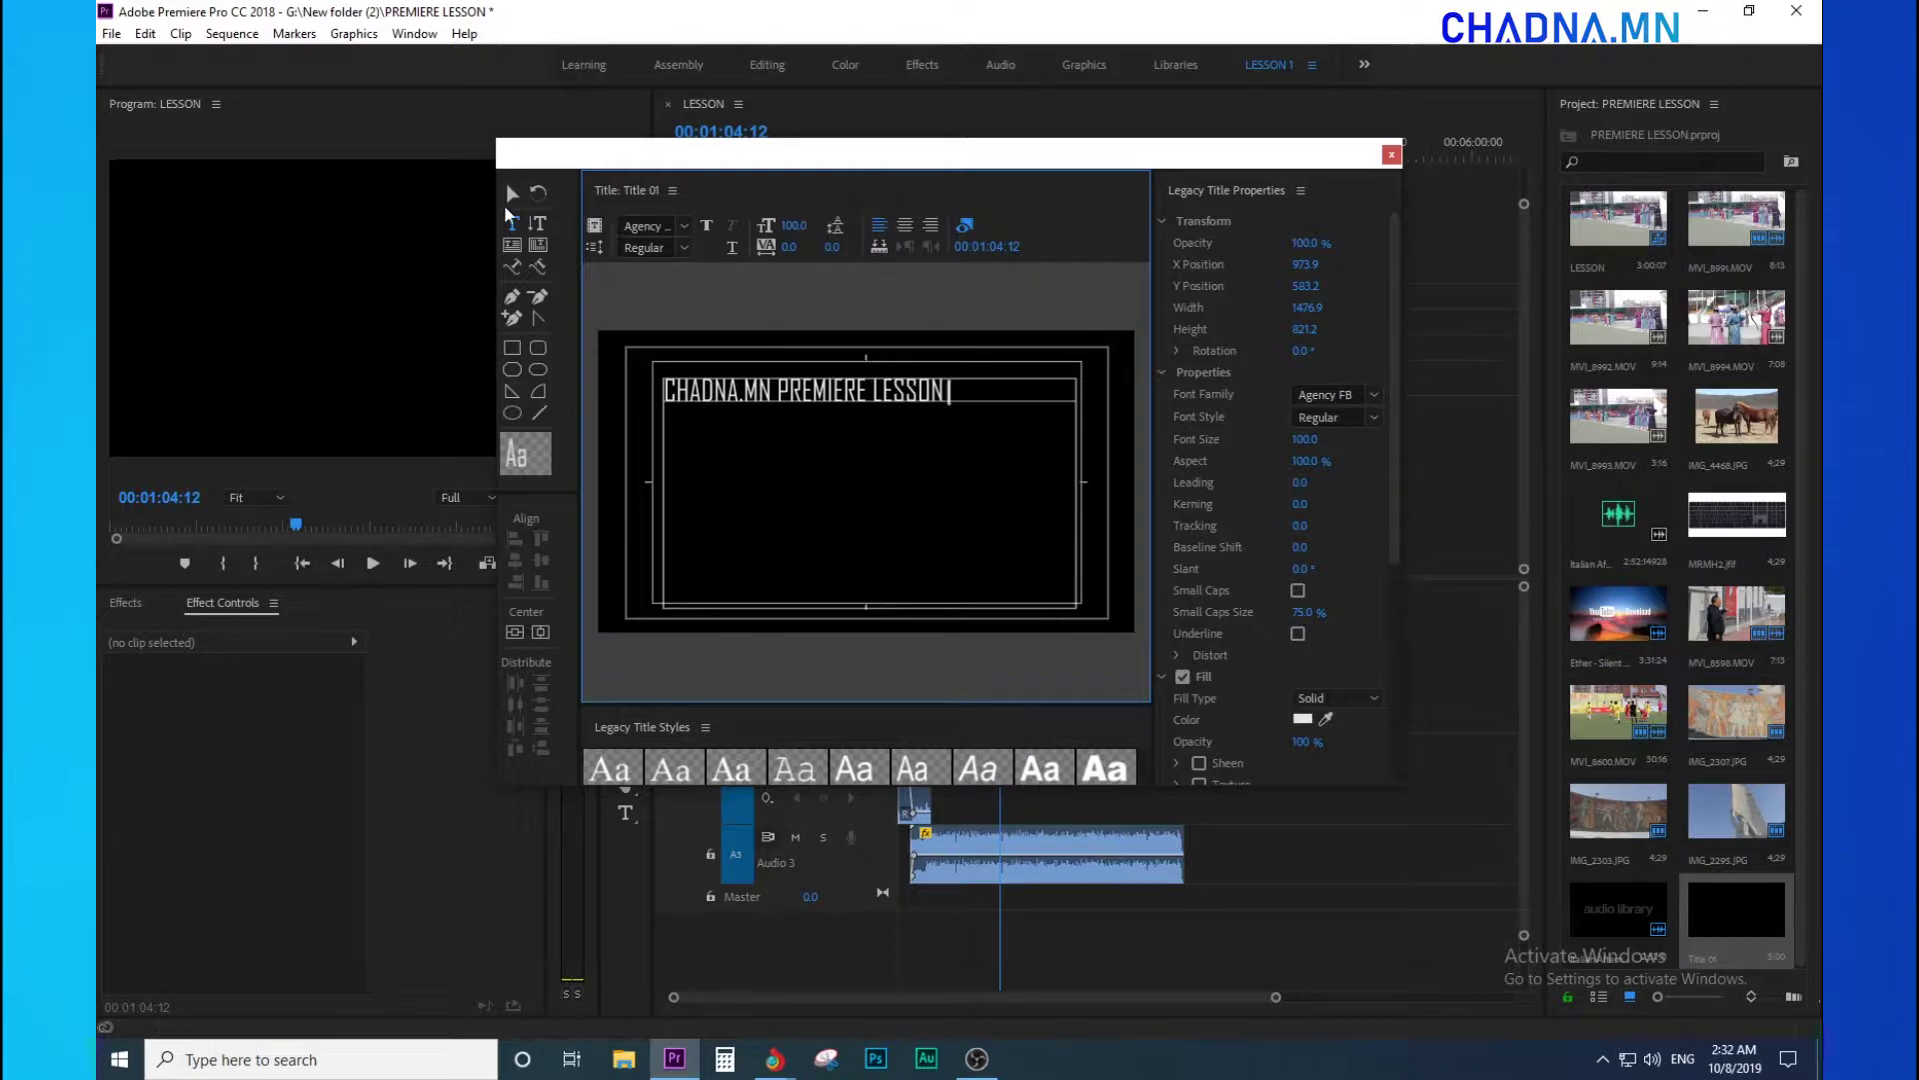
# - Enlarge the title editing window and apply the white Arial Black title style to the text
pyautogui.moveTo(489, 227); pyautogui.dragTo(182, 227)
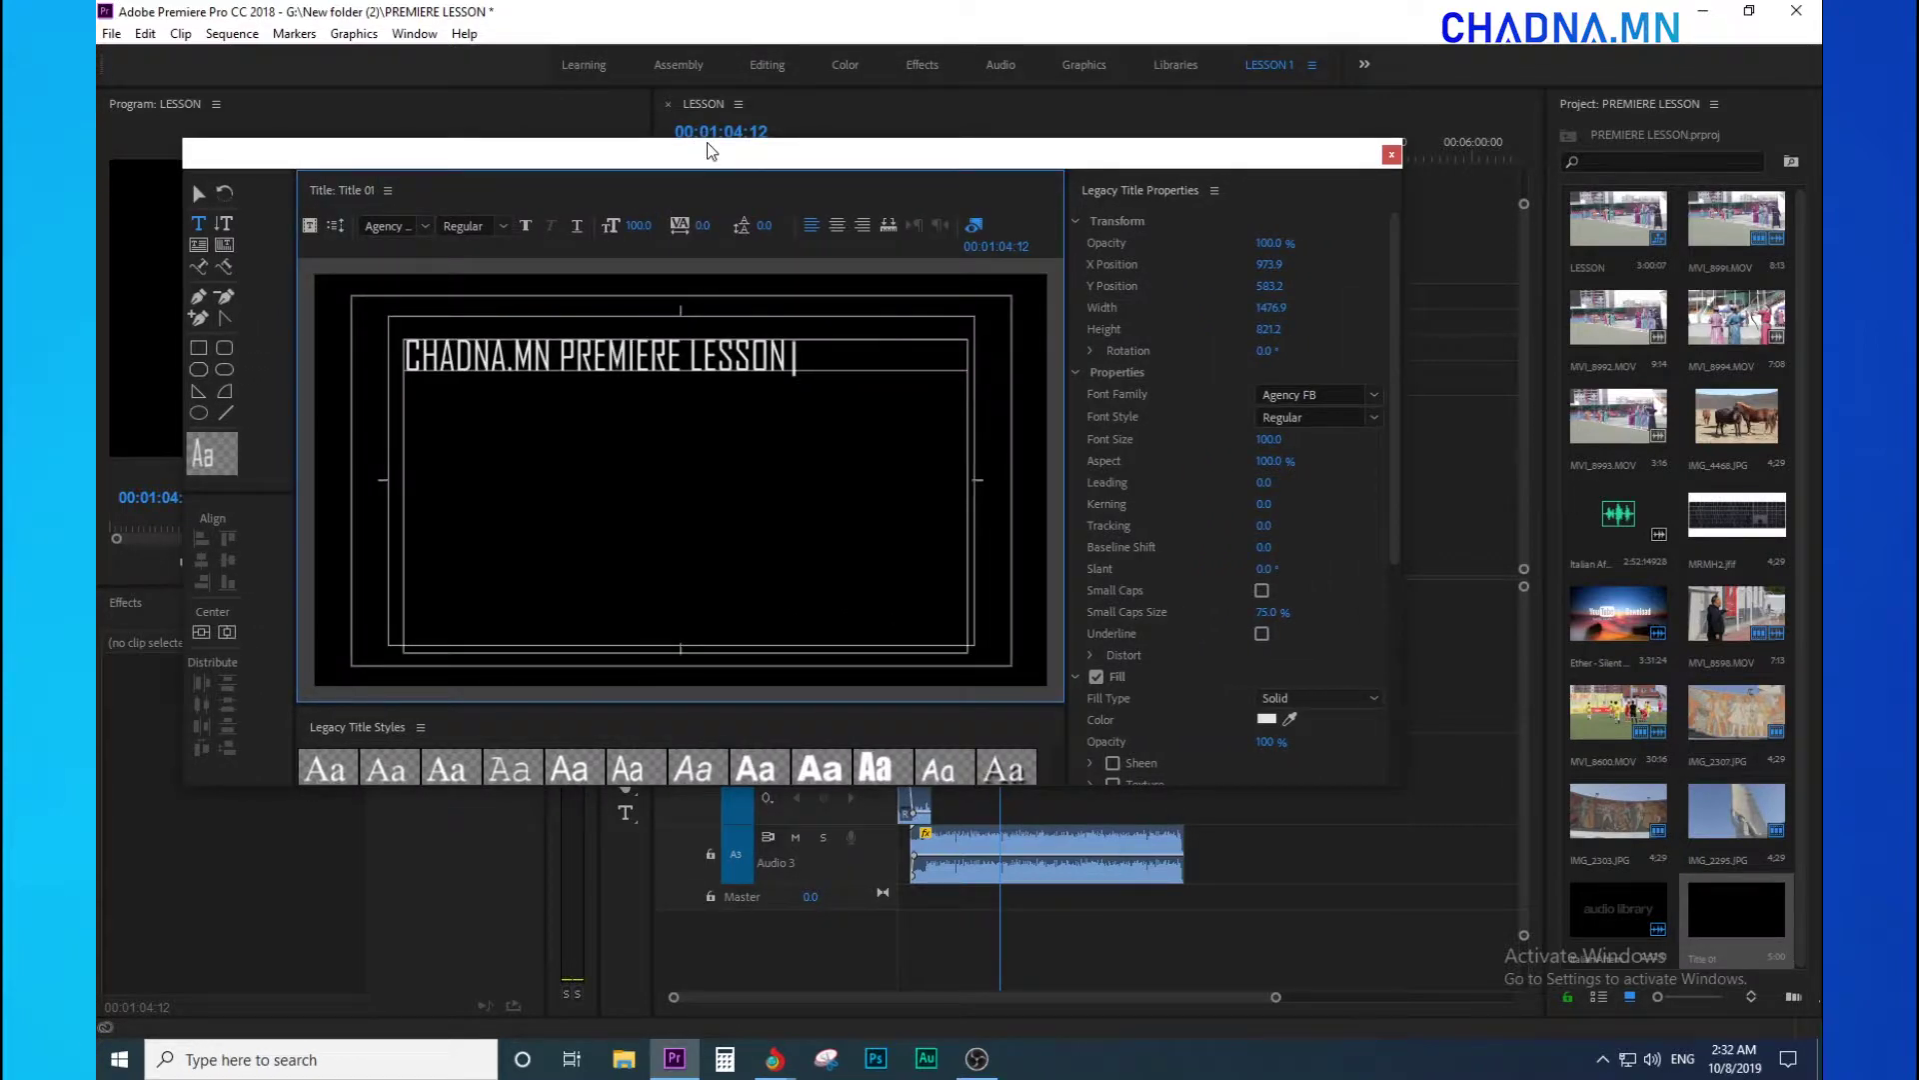
pyautogui.moveTo(715, 148); pyautogui.dragTo(749, 40)
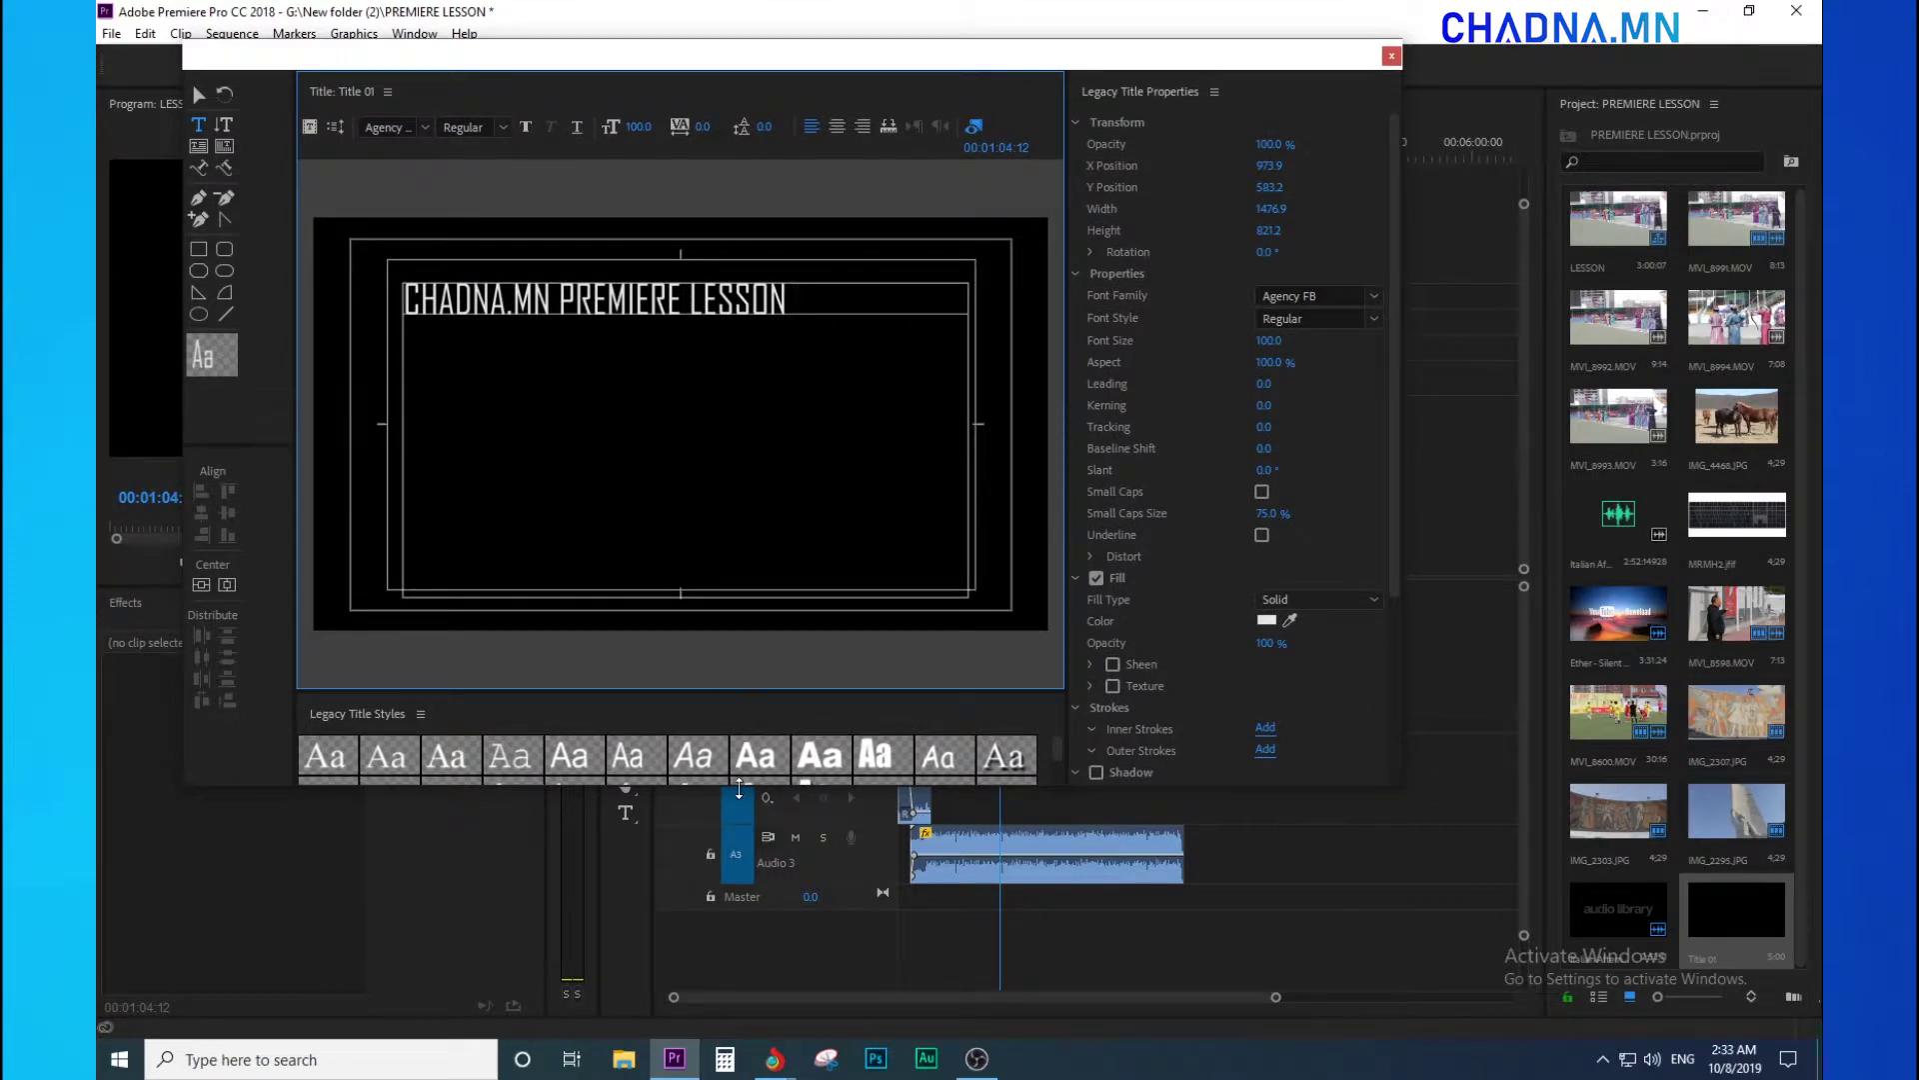
pyautogui.click(762, 790)
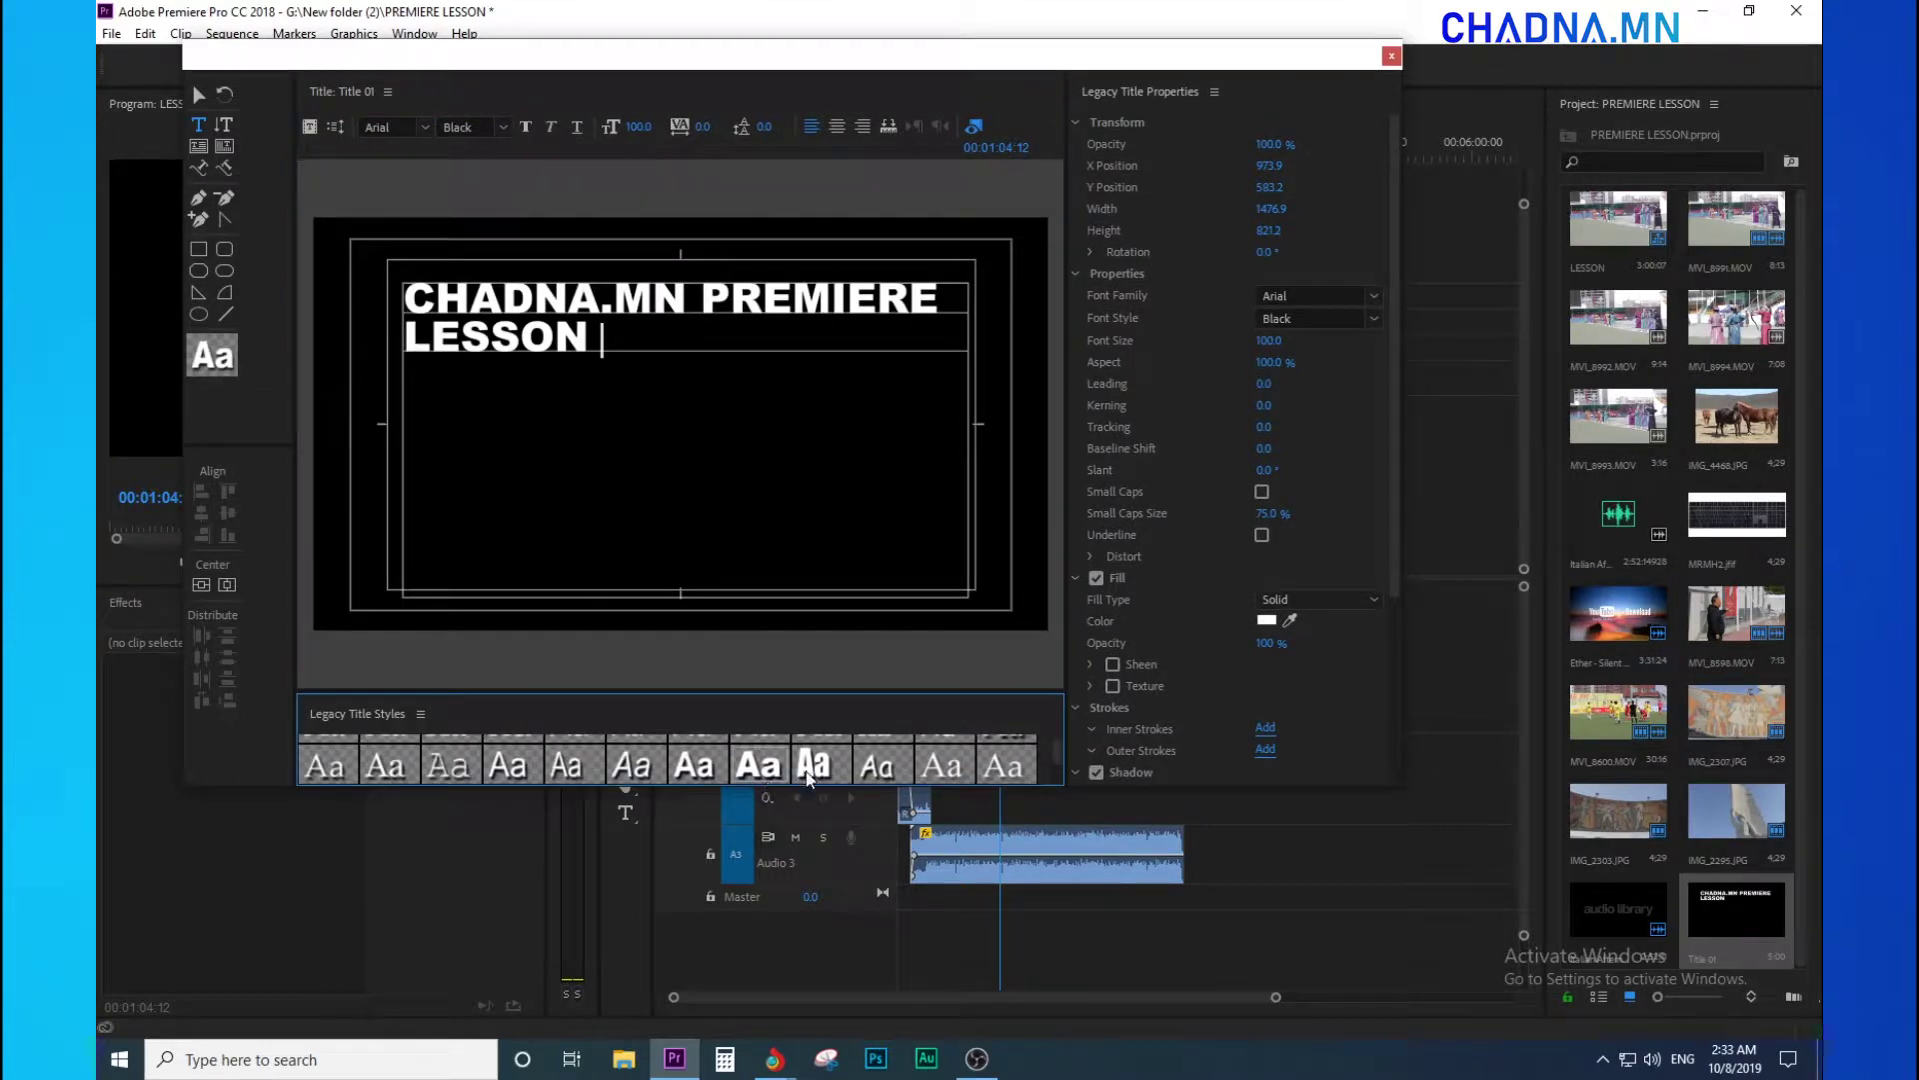
pyautogui.moveTo(993, 787); pyautogui.dragTo(995, 1000)
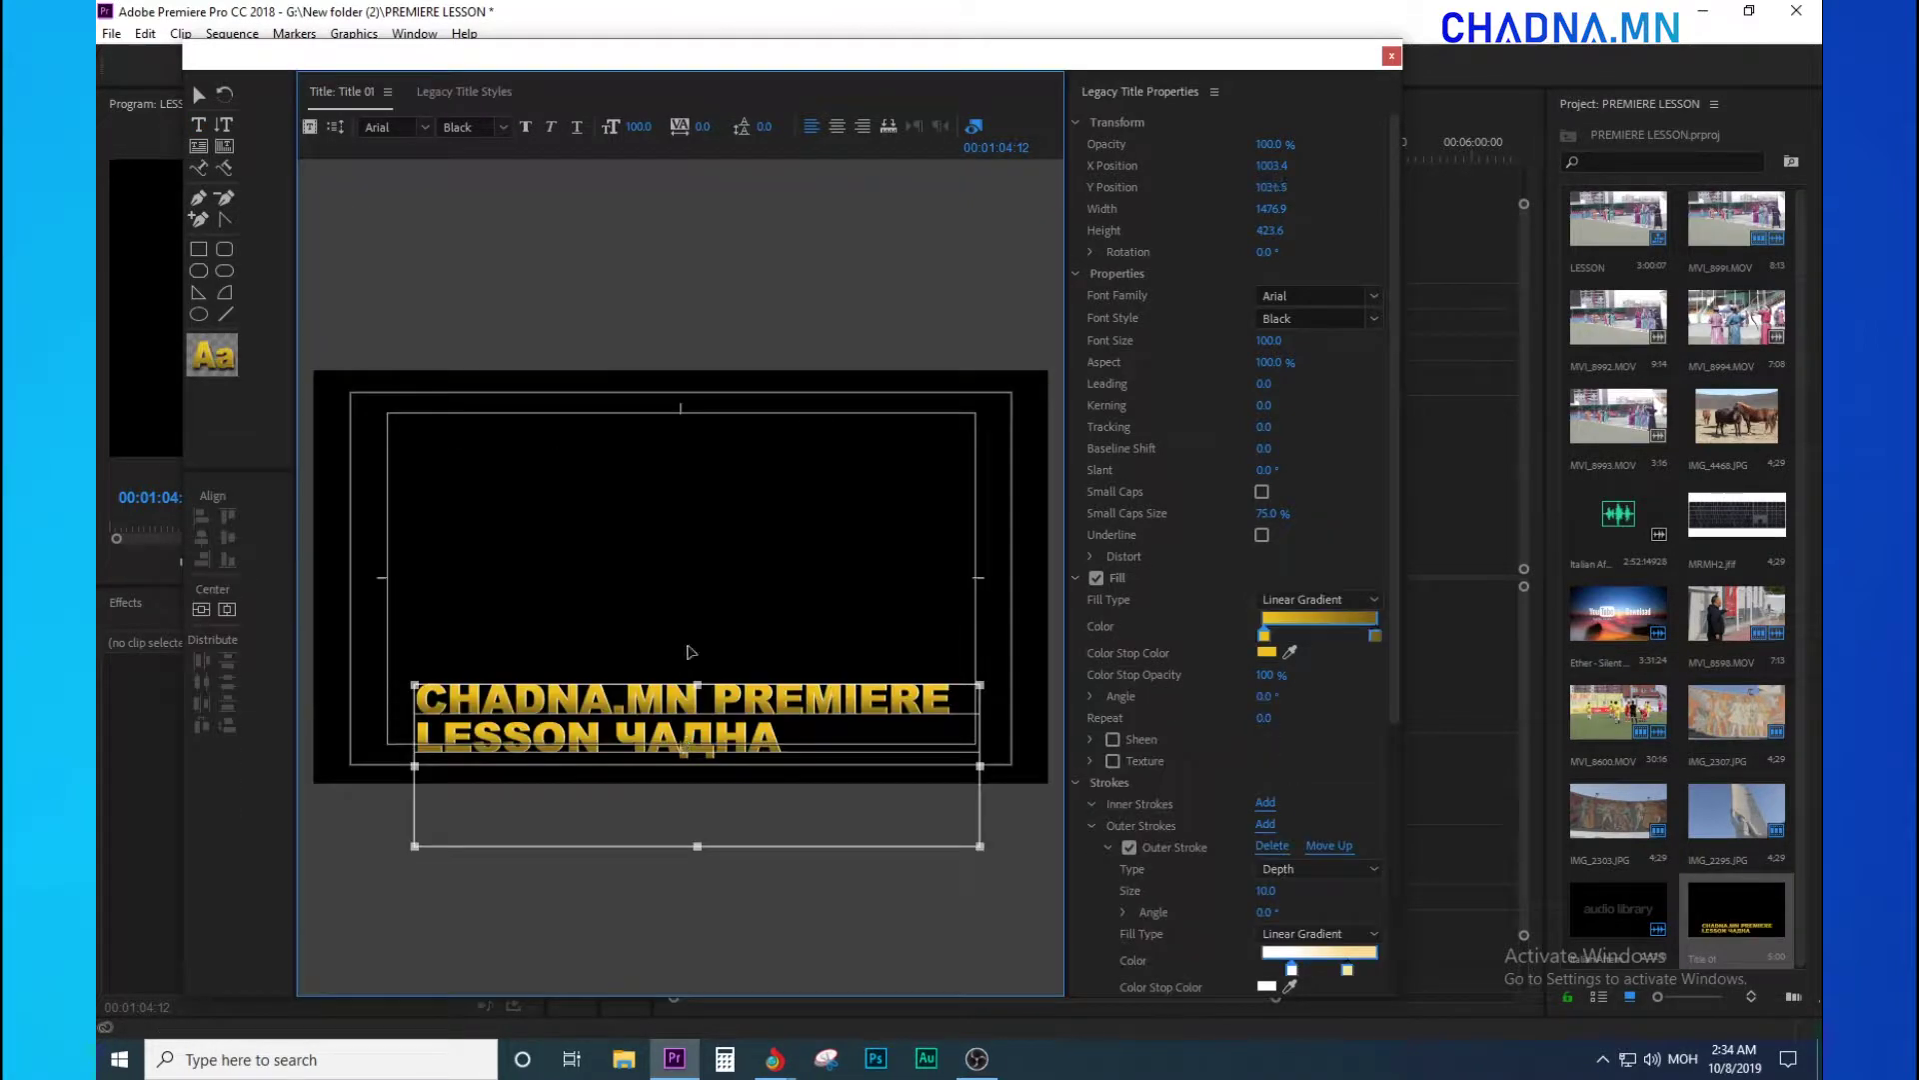
# - Move the gold text block up to about X 936, Y 495 and try changing its font size
pyautogui.moveTo(682, 730); pyautogui.dragTo(632, 536)
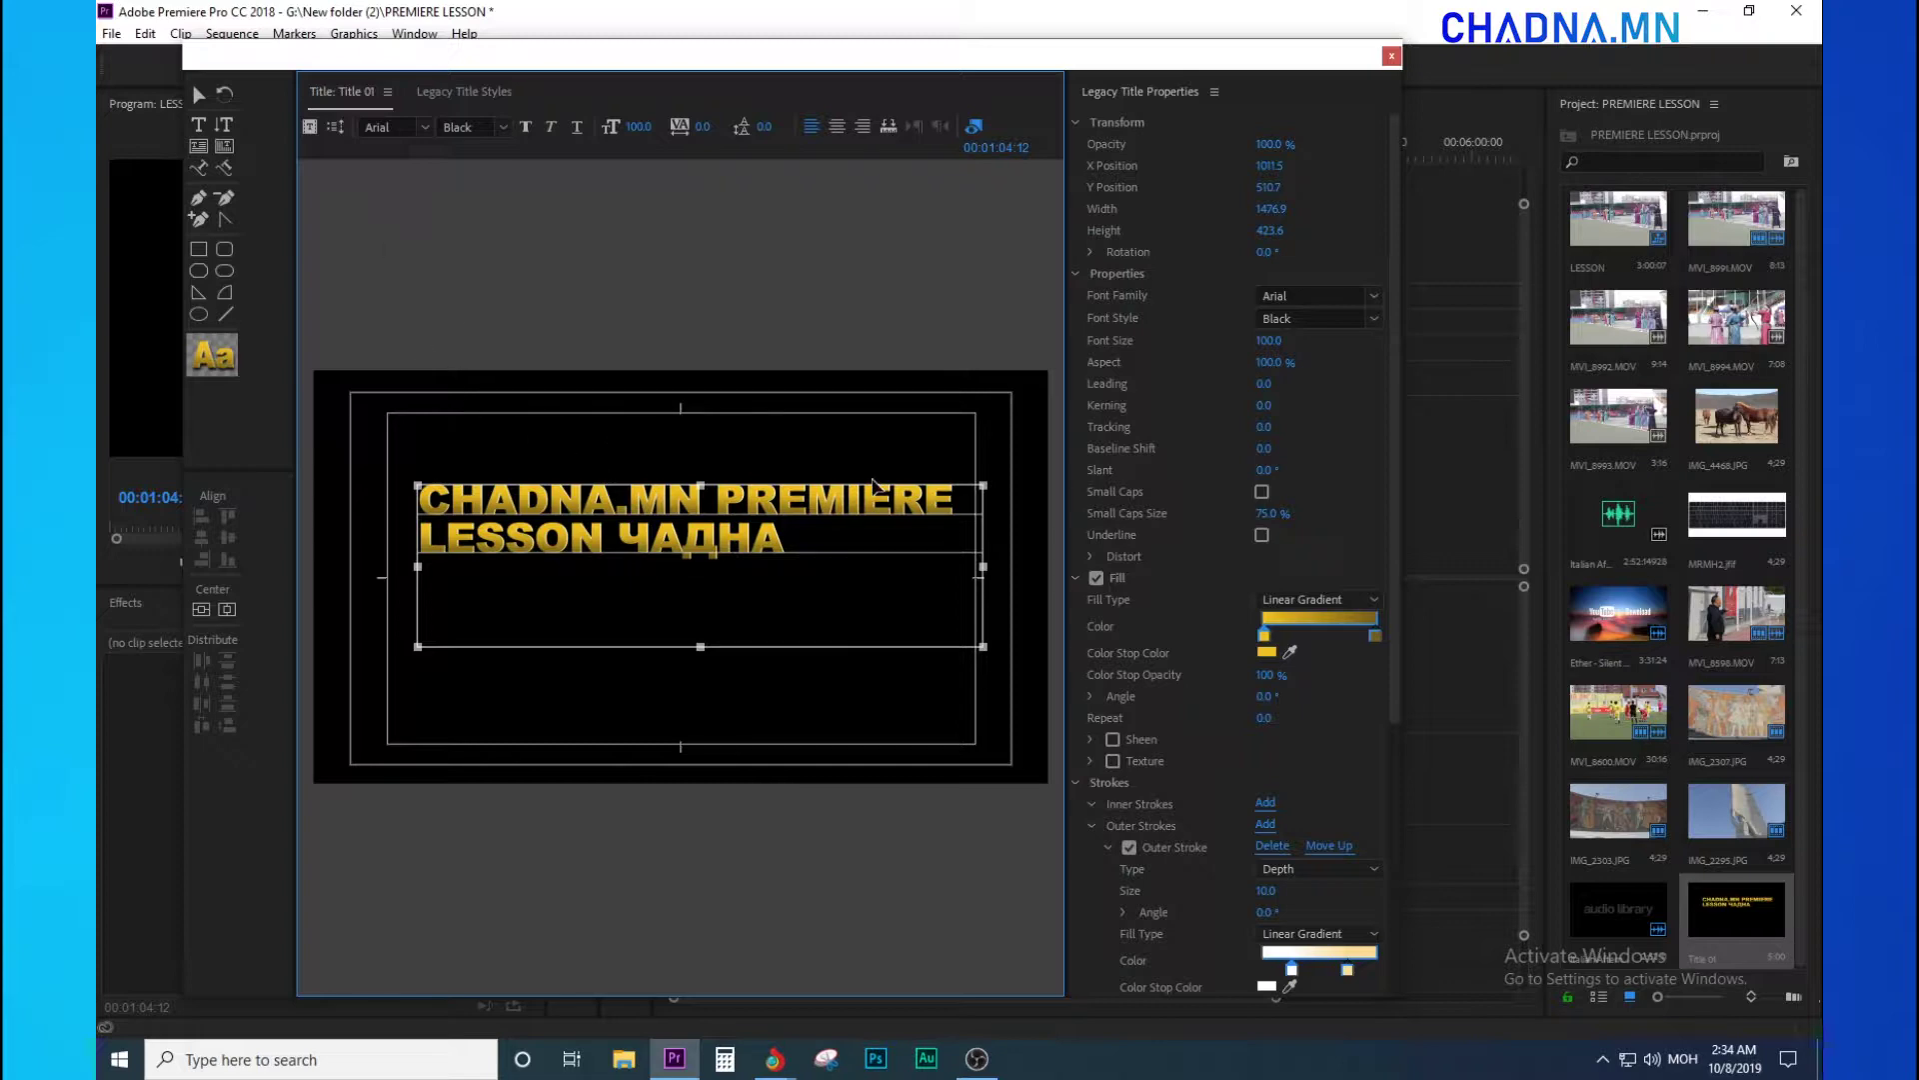
pyautogui.click(198, 95)
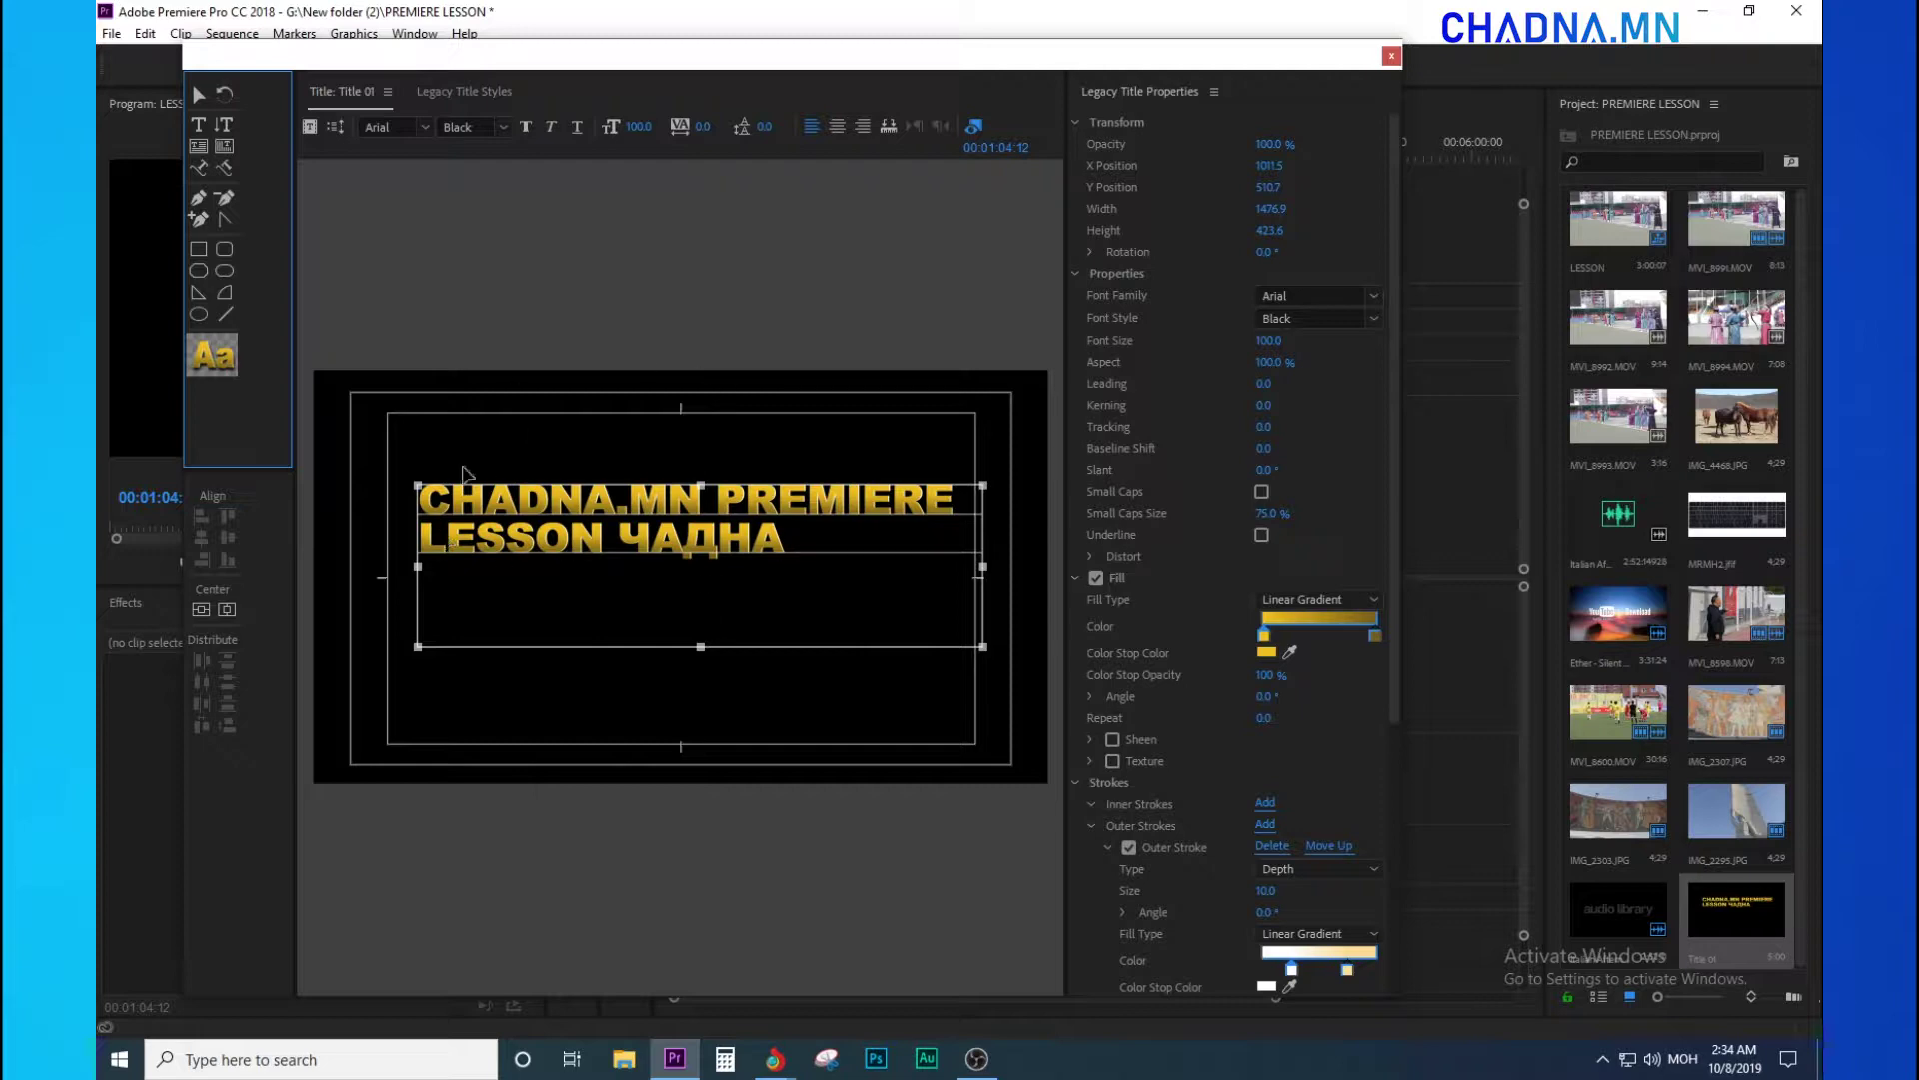
pyautogui.moveTo(613, 535)
pyautogui.mouseDown()
pyautogui.moveTo(707, 480)
pyautogui.moveTo(663, 580)
pyautogui.moveTo(513, 777)
pyautogui.moveTo(519, 562)
pyautogui.moveTo(582, 526)
pyautogui.mouseUp()
pyautogui.moveTo(635, 129); pyautogui.dragTo(1112, 129)
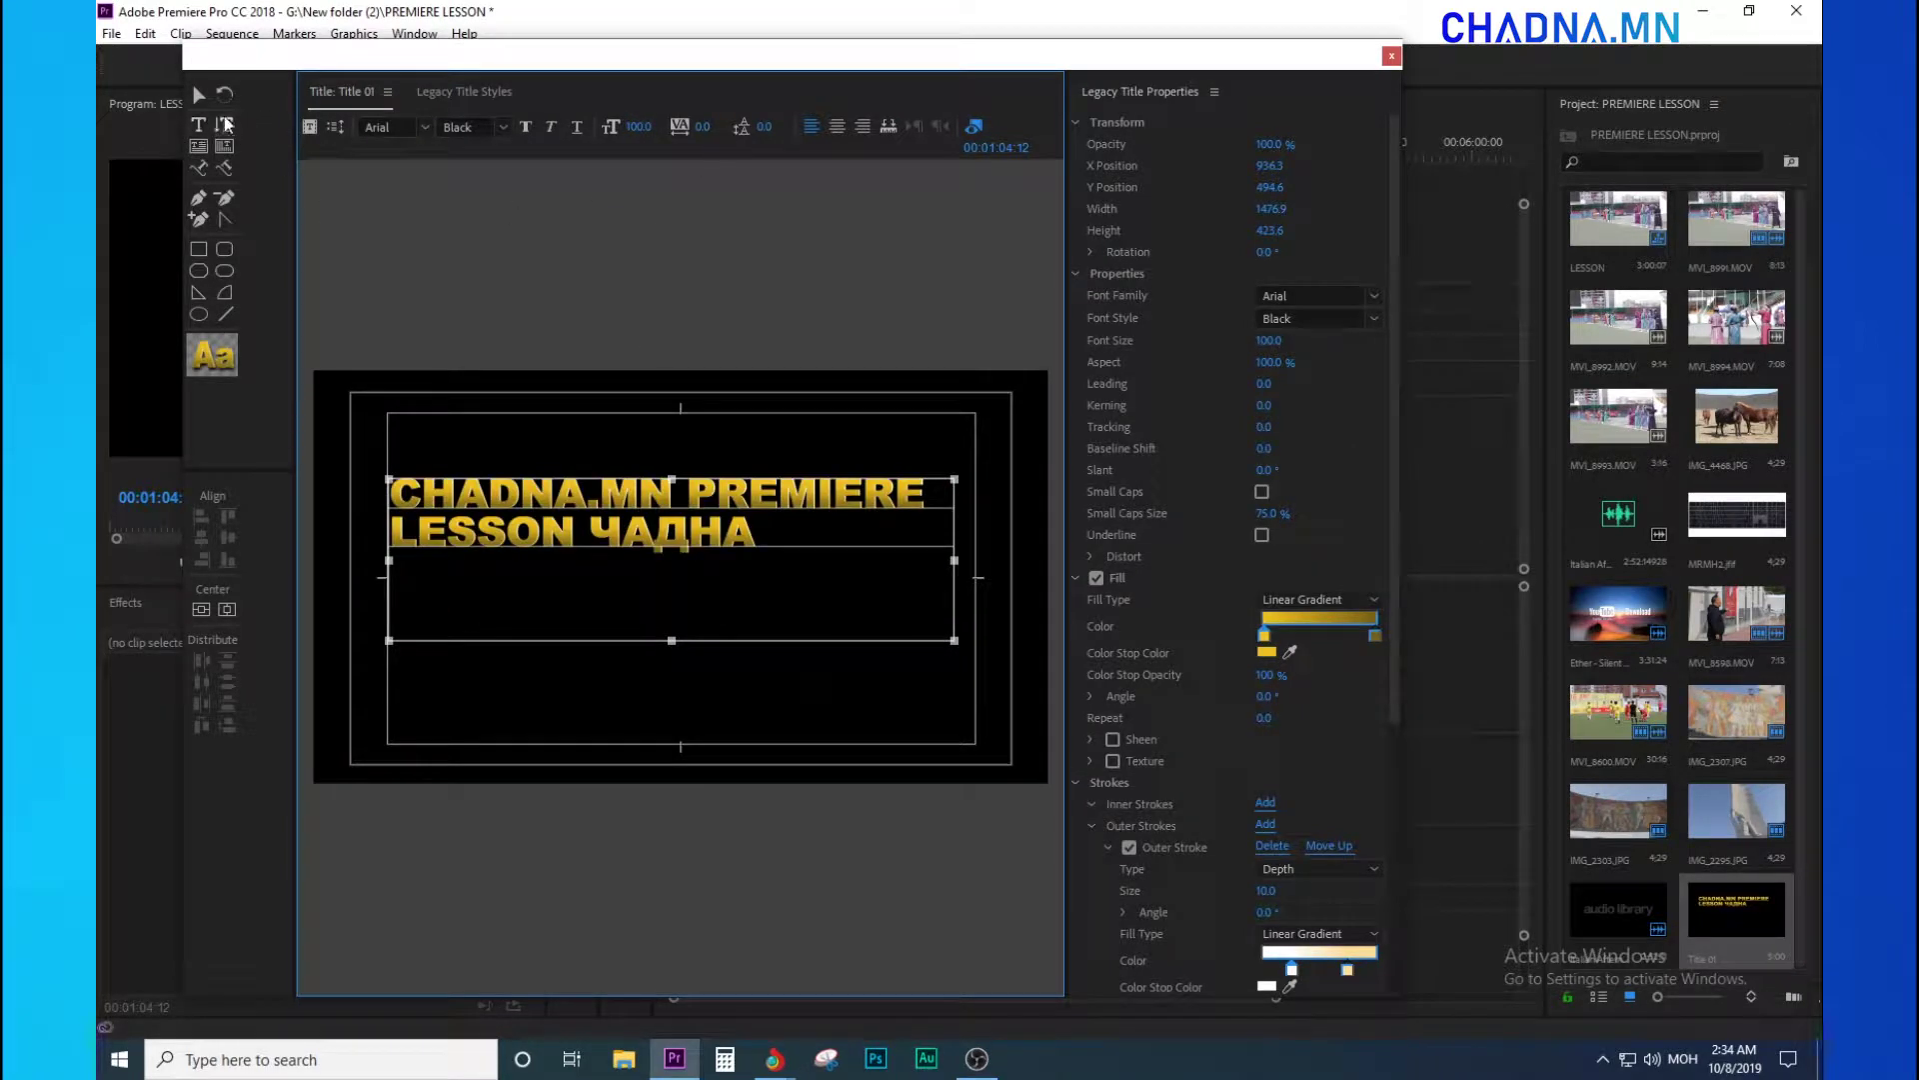
# - Add a horizontal area text reading ЧАДНА.МН above the existing text block, near the title frame's upper edge
pyautogui.click(199, 127)
pyautogui.moveTo(427, 421); pyautogui.dragTo(989, 535)
pyautogui.write('ЧАДНА')
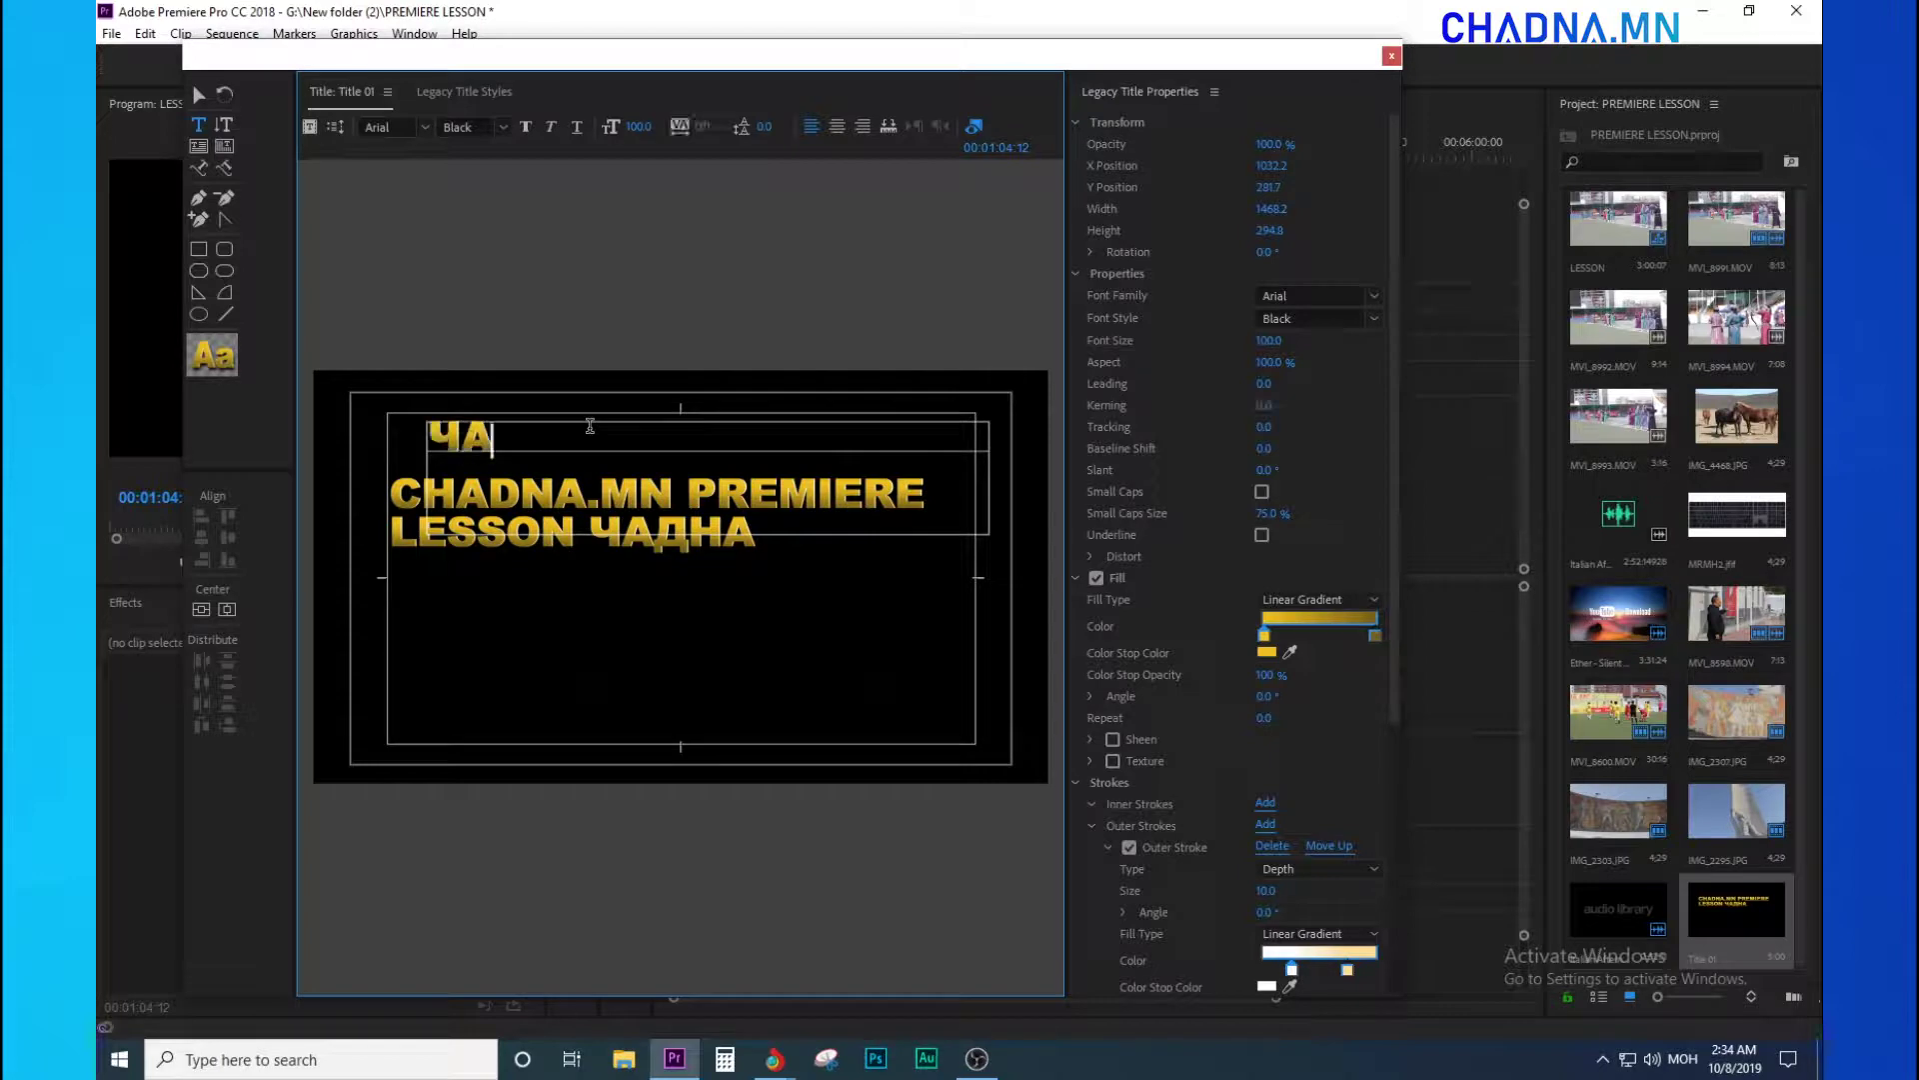
pyautogui.press('BackSpace')
pyautogui.press('BackSpace')
pyautogui.press('BackSpace')
pyautogui.write('ДНАв')
pyautogui.press('BackSpace')
pyautogui.write('.МН')
pyautogui.press('Escape')
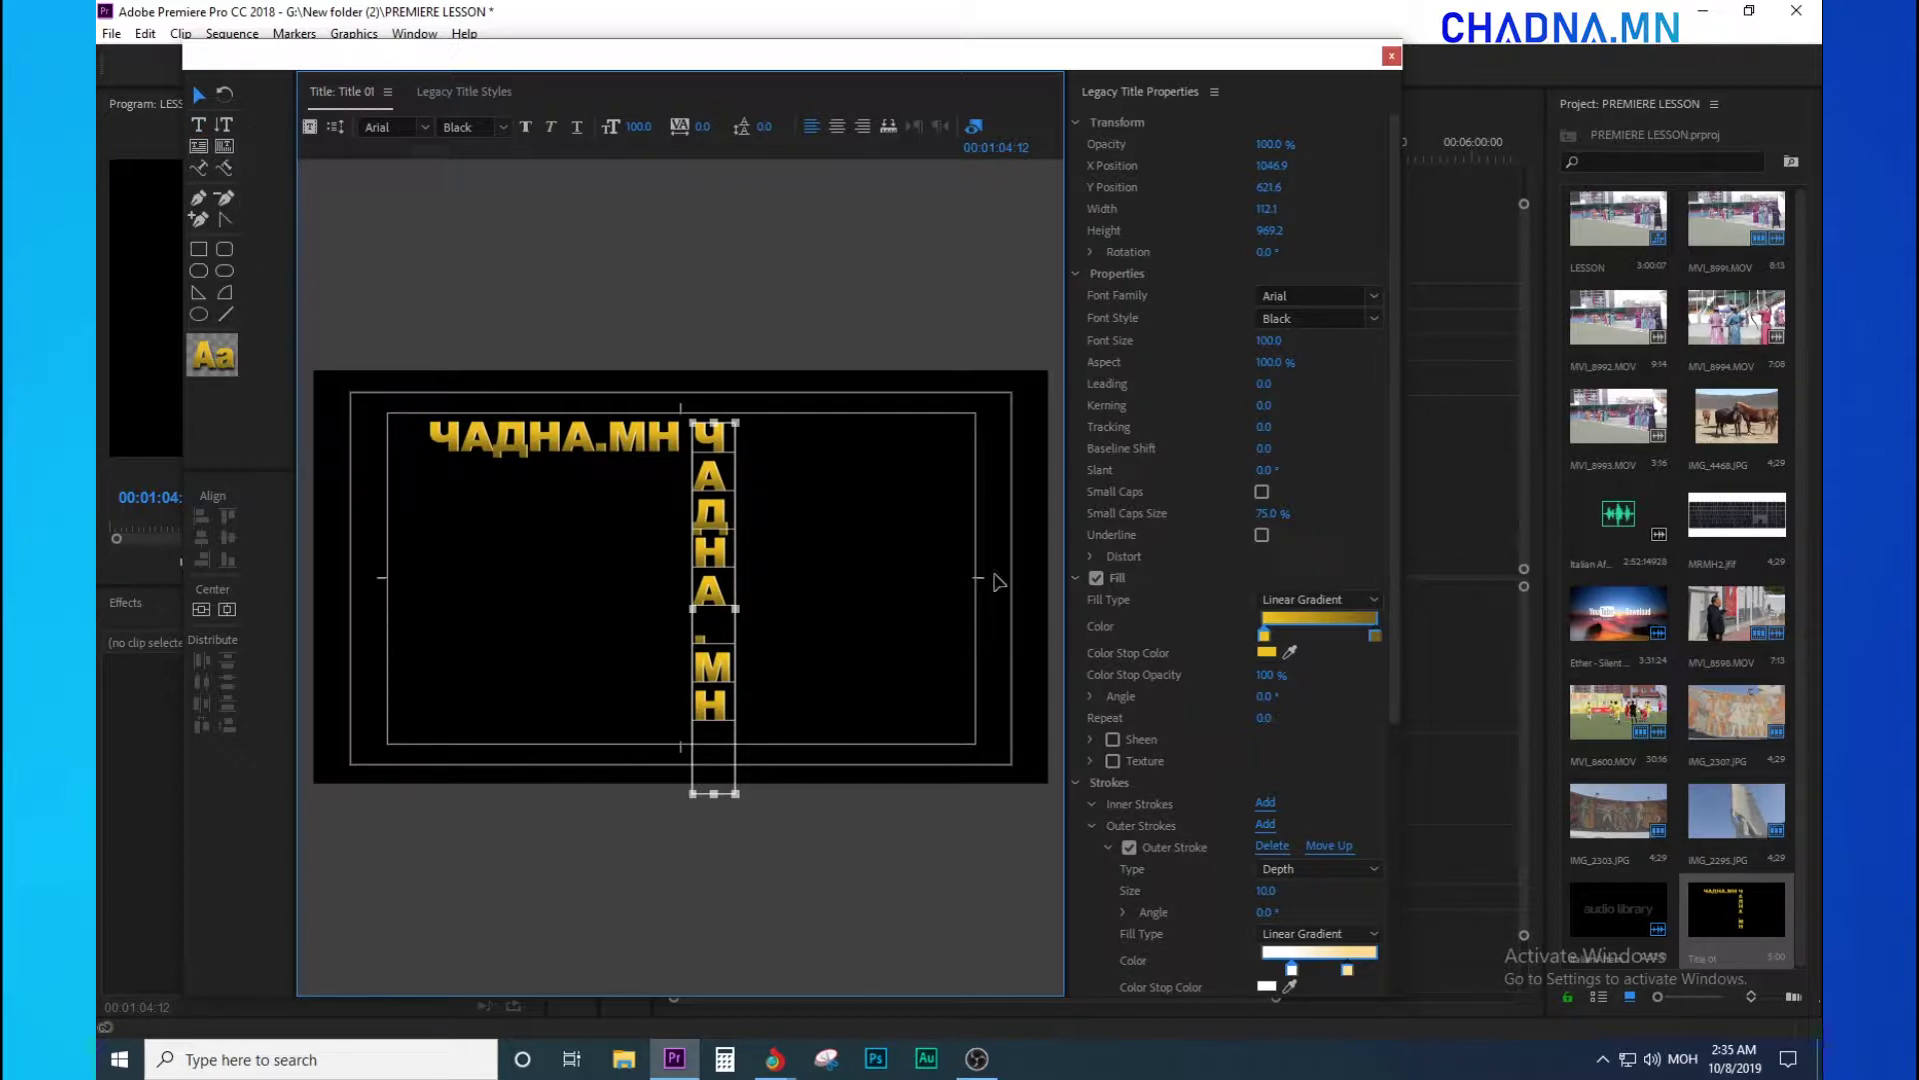
# - Draw a tall rectangle about 312 wide and 796 high to the right of the vertical ЧАДНА.МН text
pyautogui.click(196, 254)
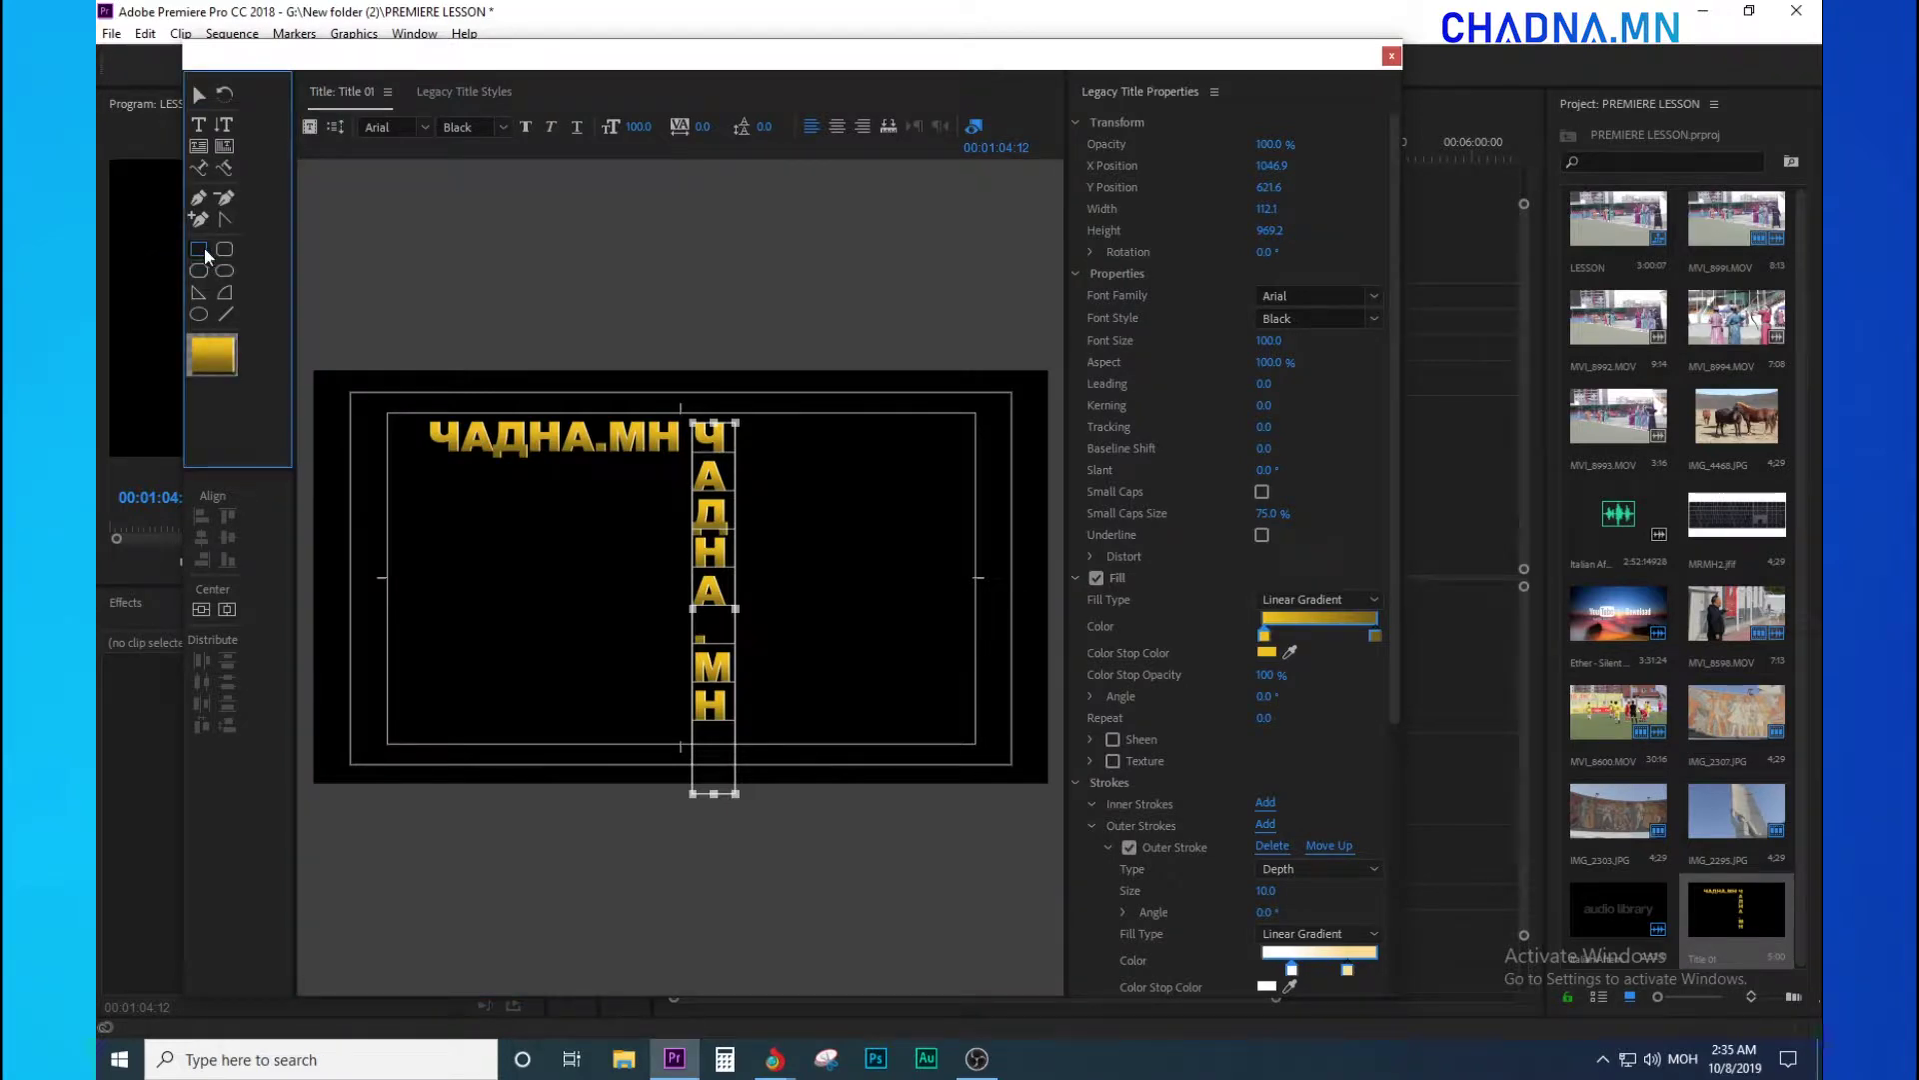
pyautogui.moveTo(755, 424)
pyautogui.mouseDown()
pyautogui.moveTo(954, 715)
pyautogui.moveTo(877, 730)
pyautogui.mouseUp()
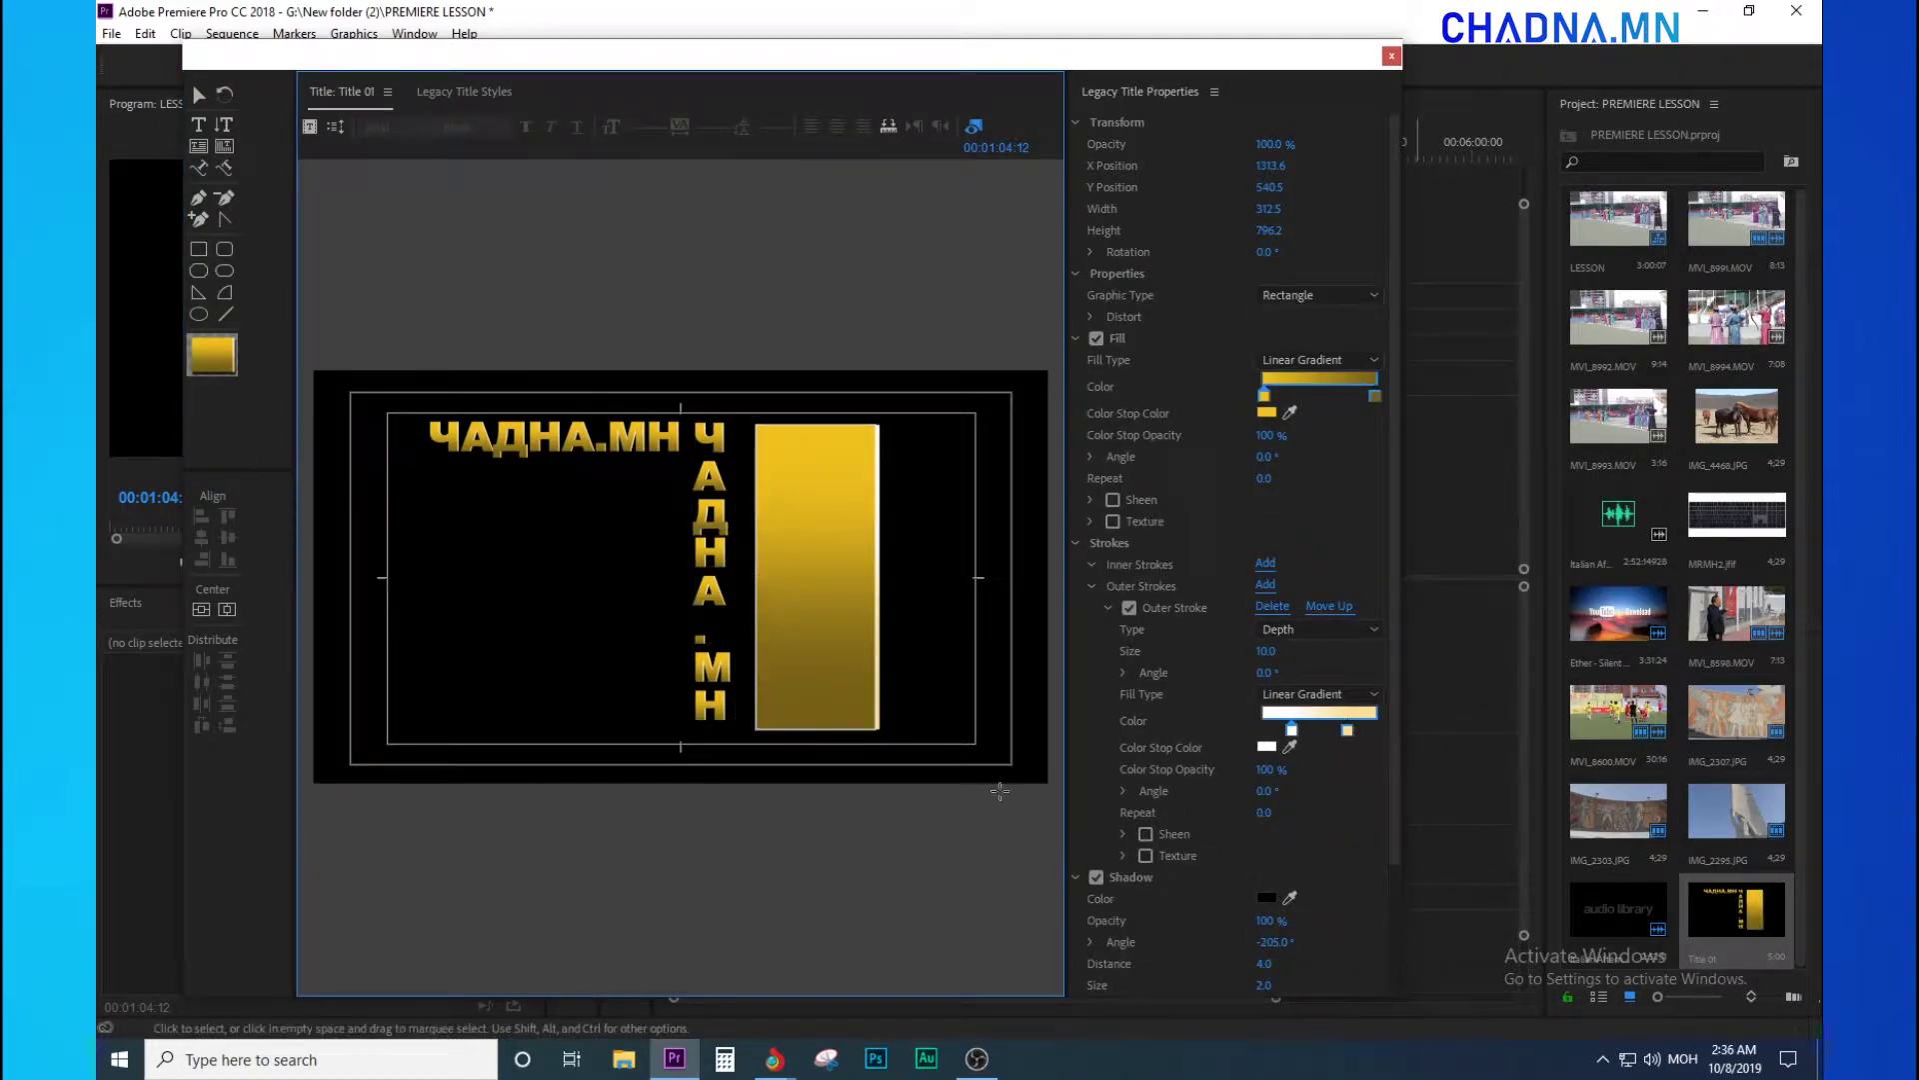
pyautogui.click(812, 487)
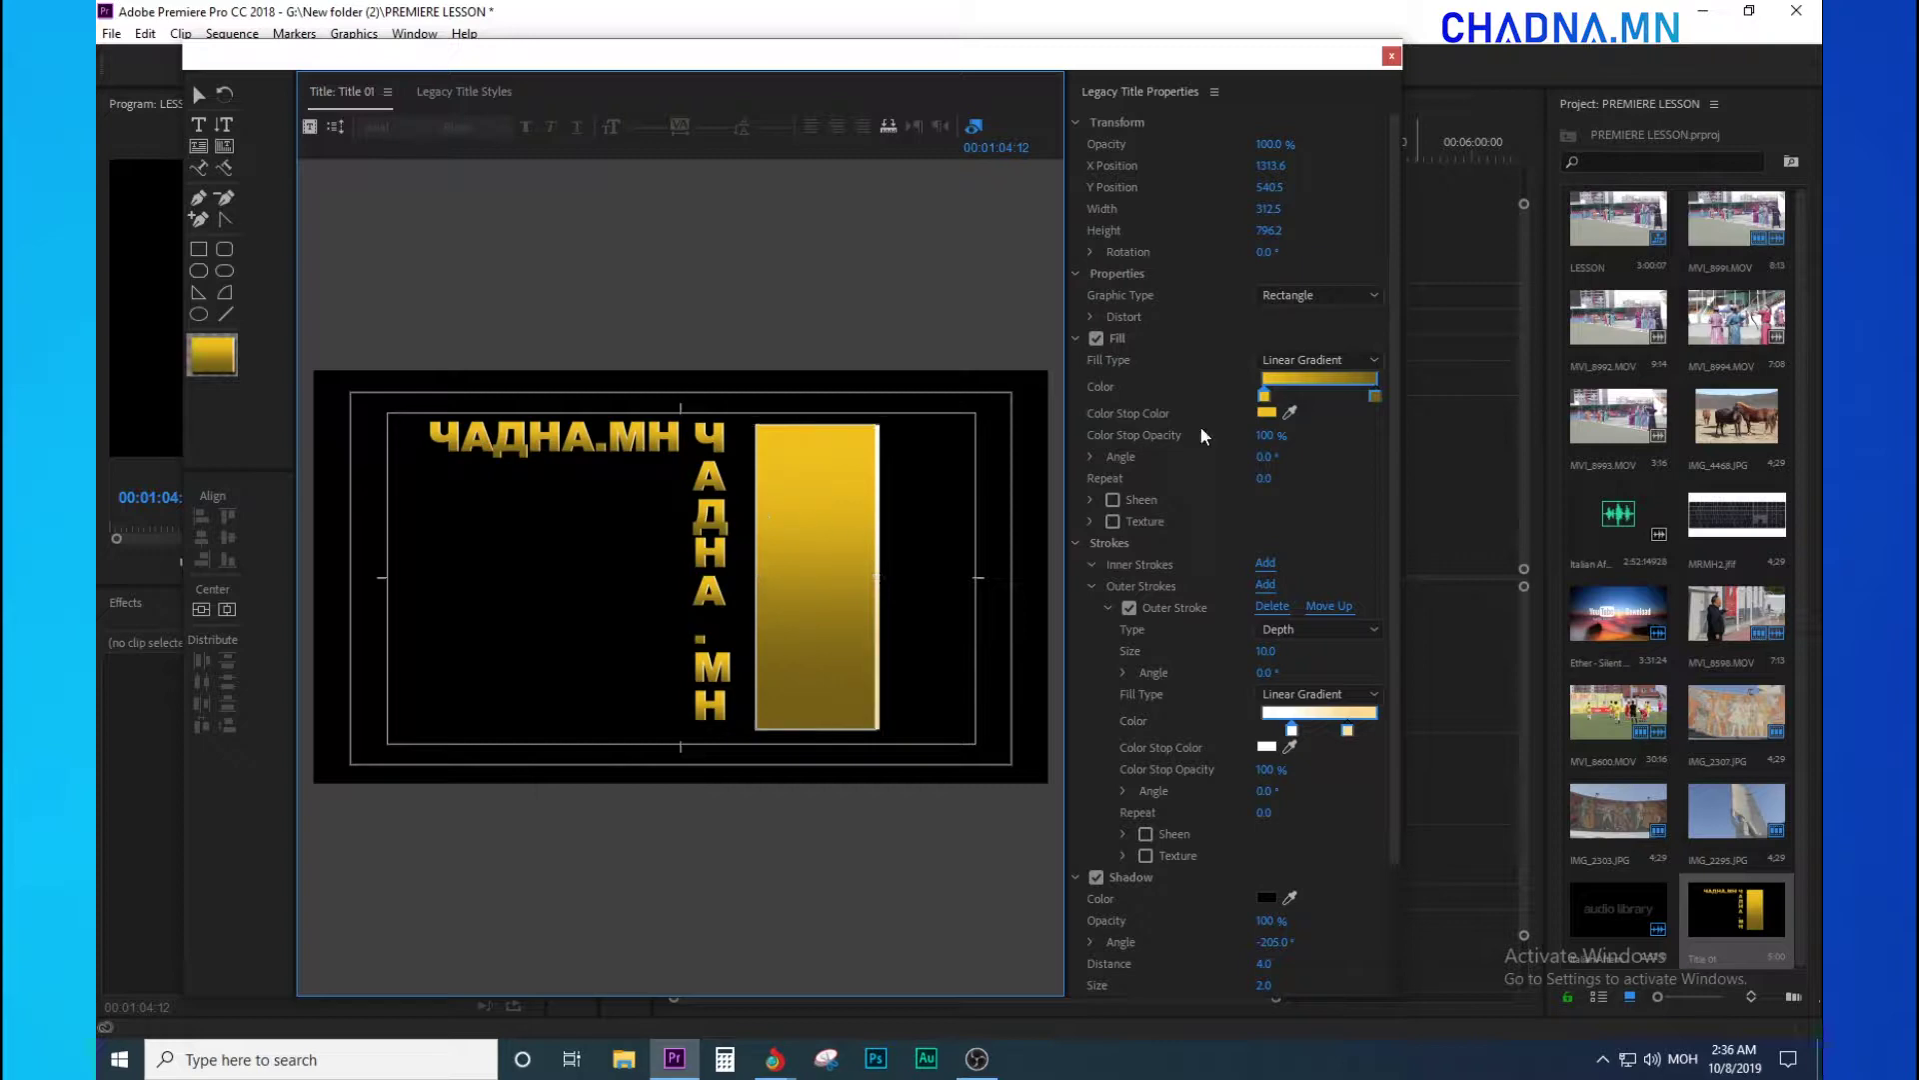
# - Move the rectangle over the vertical ЧАДНА.МН text and narrow it to the width of the lettering
pyautogui.moveTo(806, 531); pyautogui.dragTo(719, 519)
pyautogui.rightClick(717, 464)
pyautogui.click(942, 719)
pyautogui.click(792, 577)
pyautogui.moveTo(792, 577); pyautogui.dragTo(731, 577)
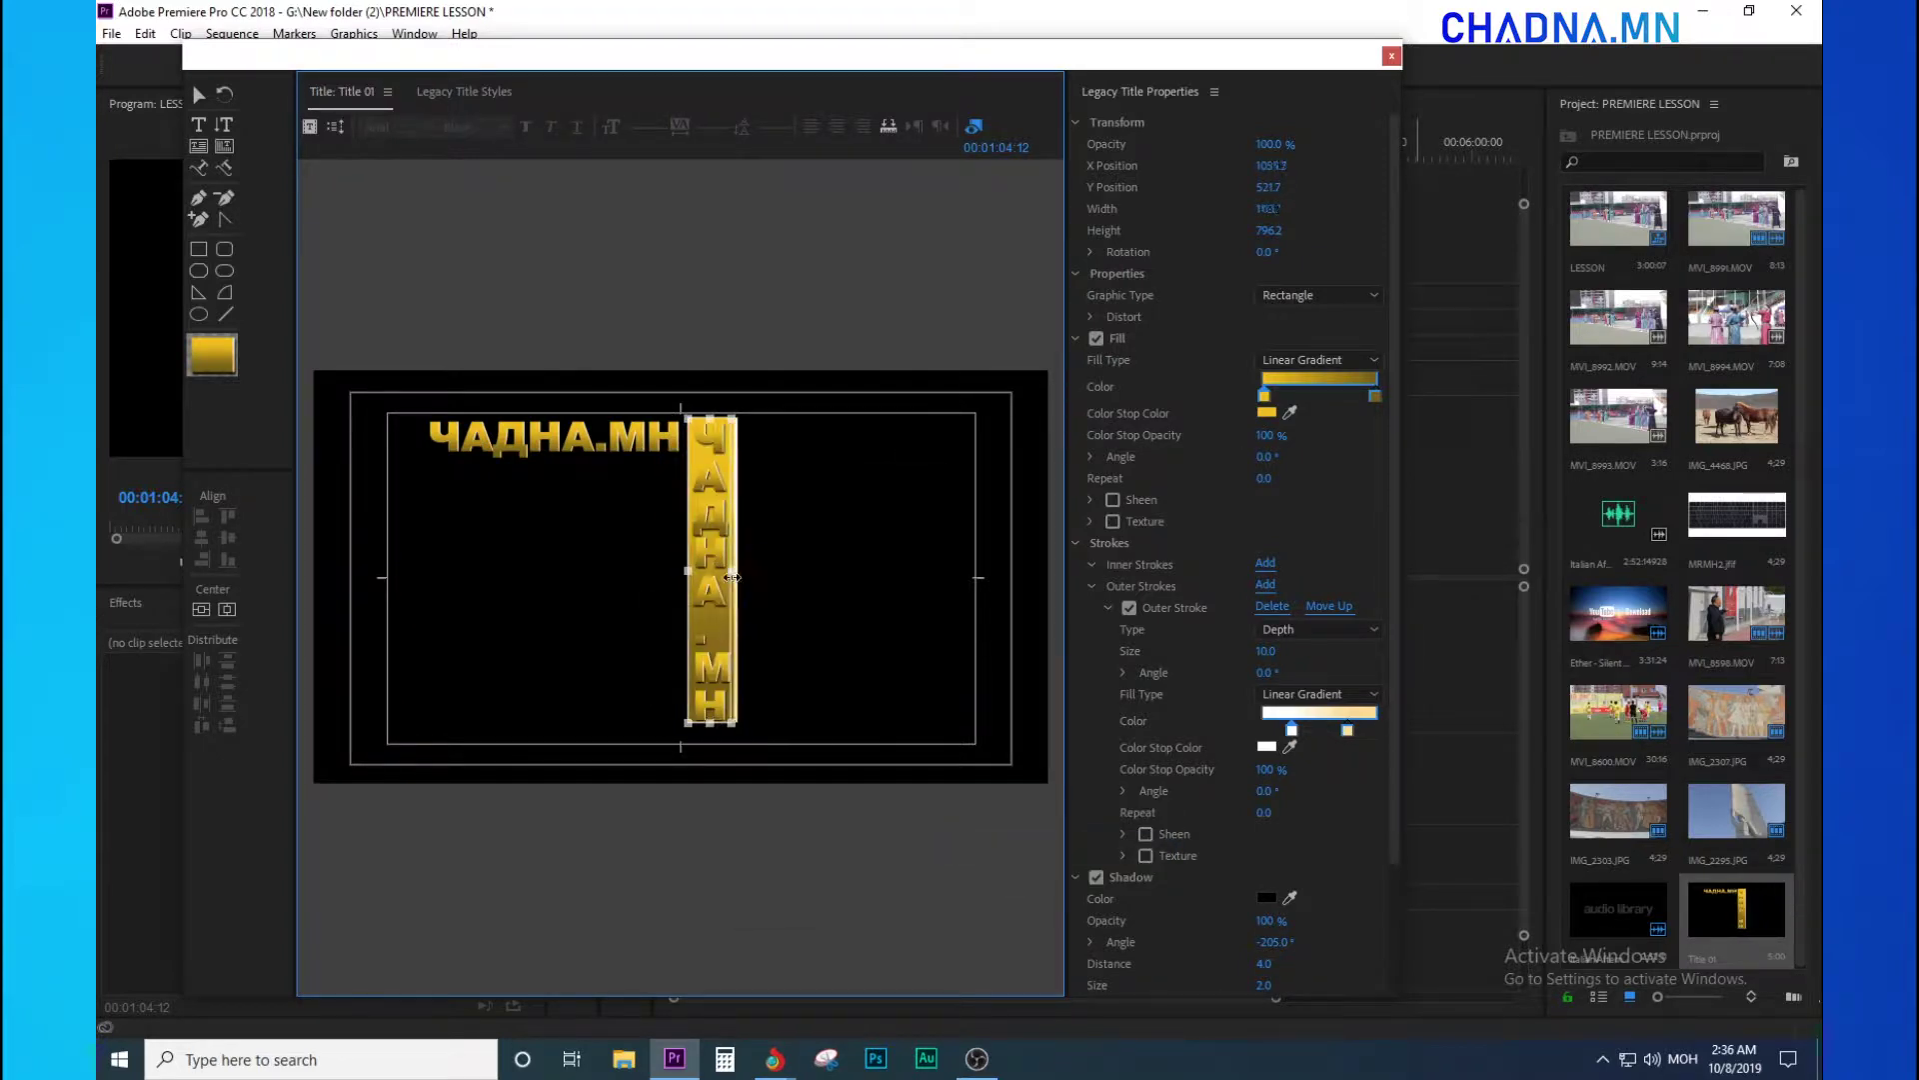
pyautogui.rightClick(712, 497)
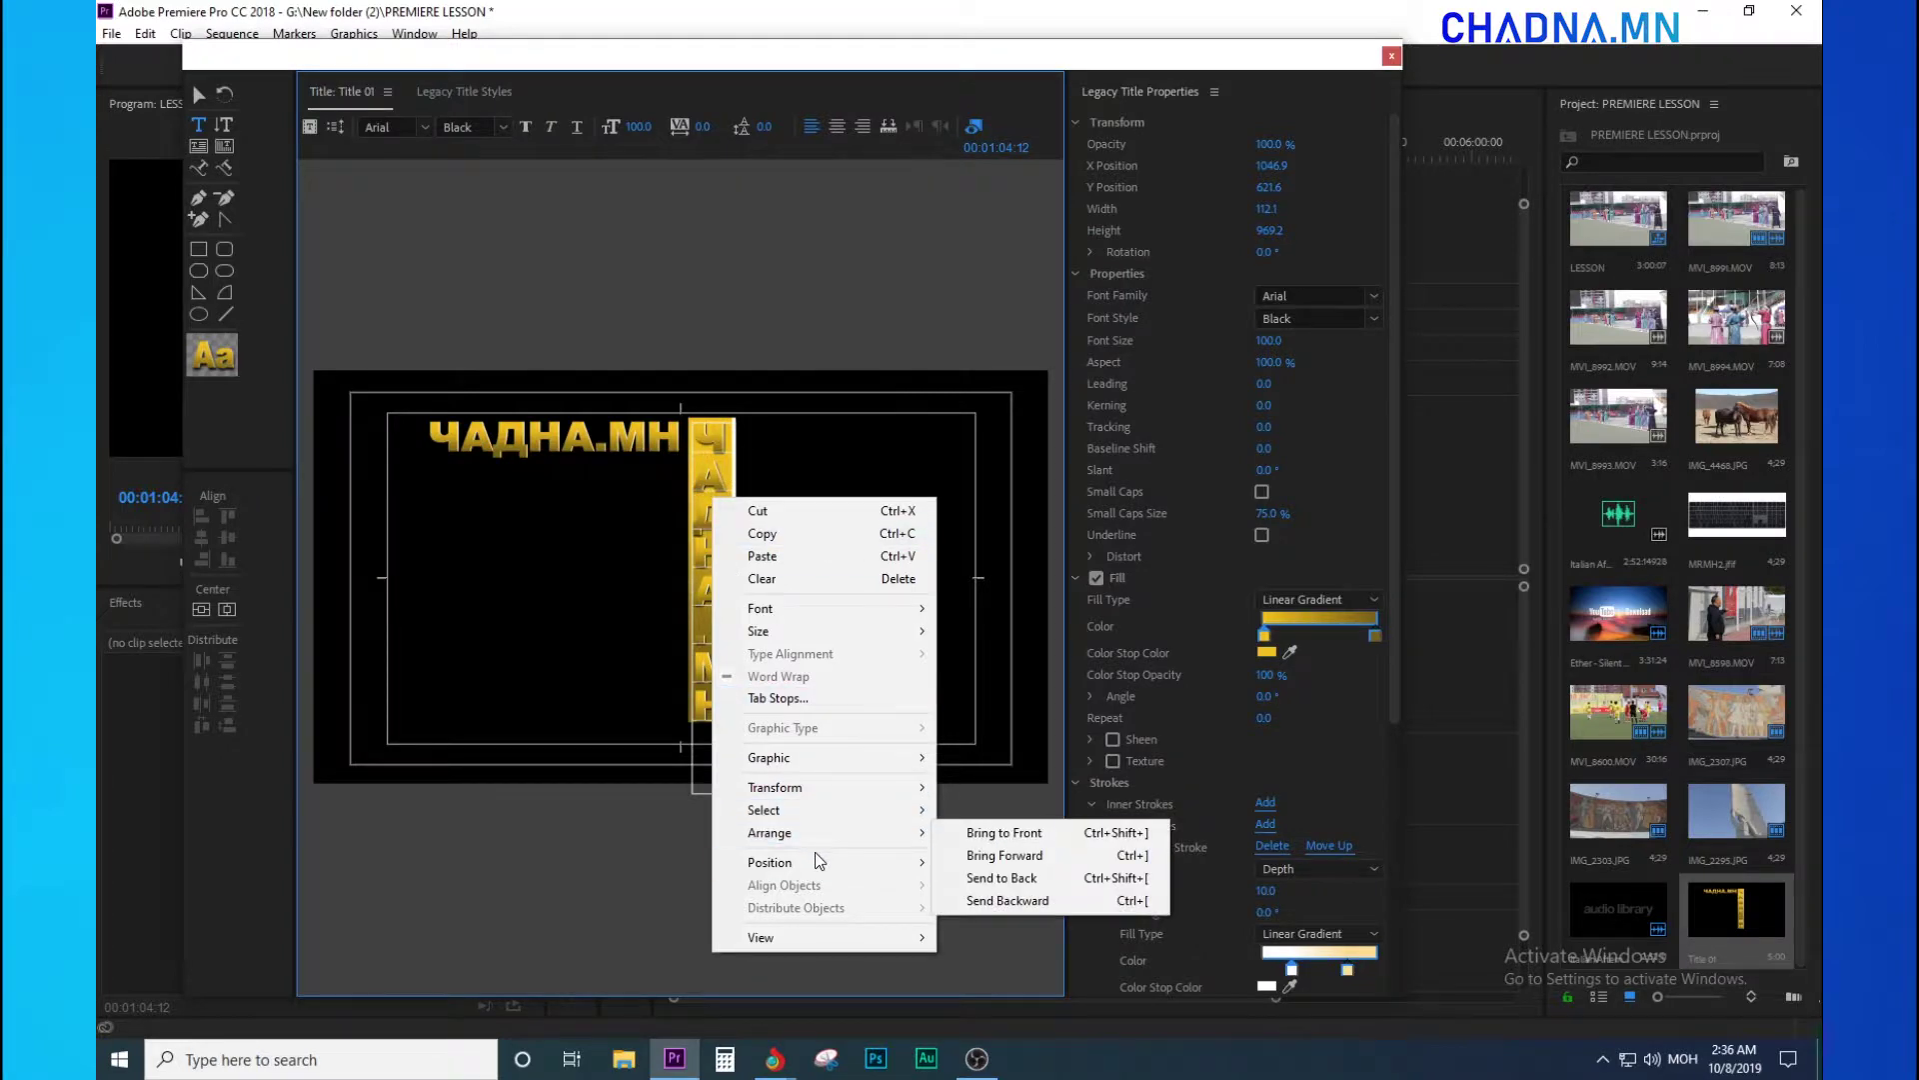
pyautogui.moveTo(820, 840)
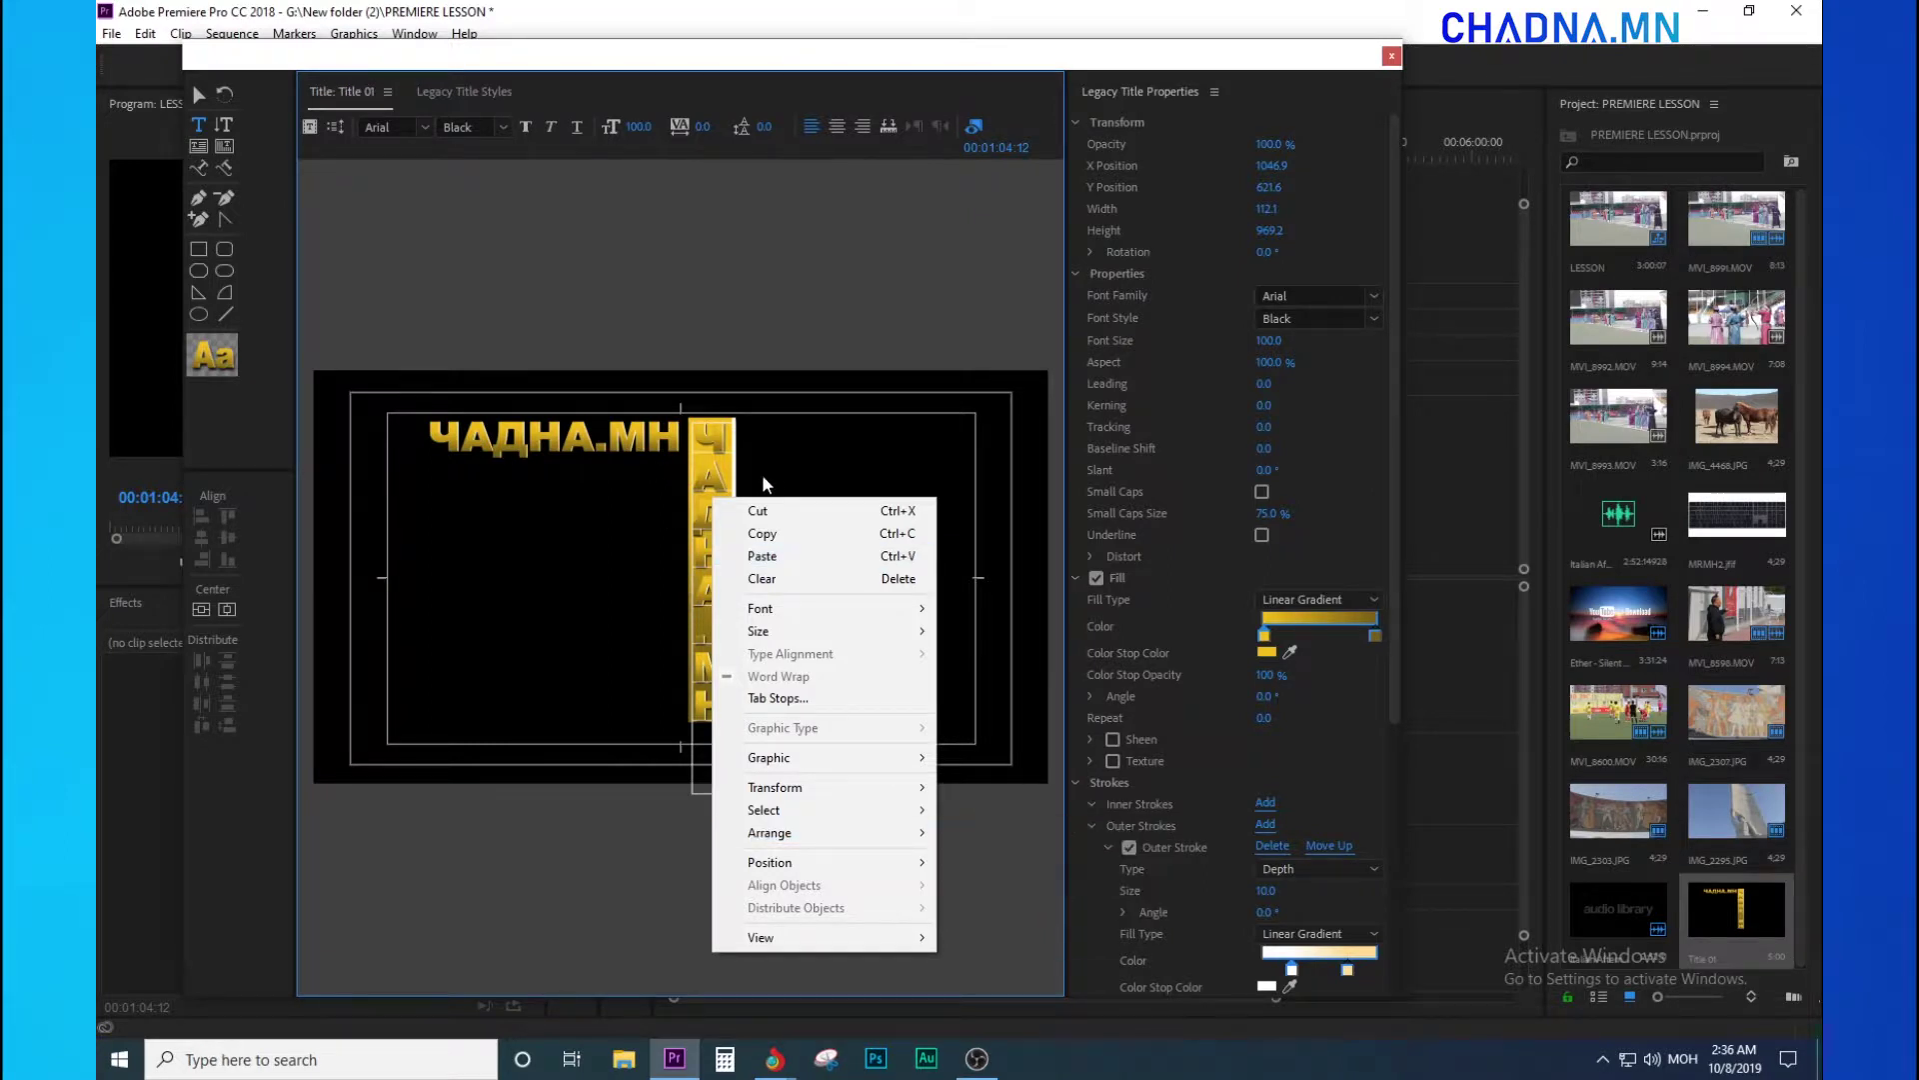
pyautogui.click(704, 440)
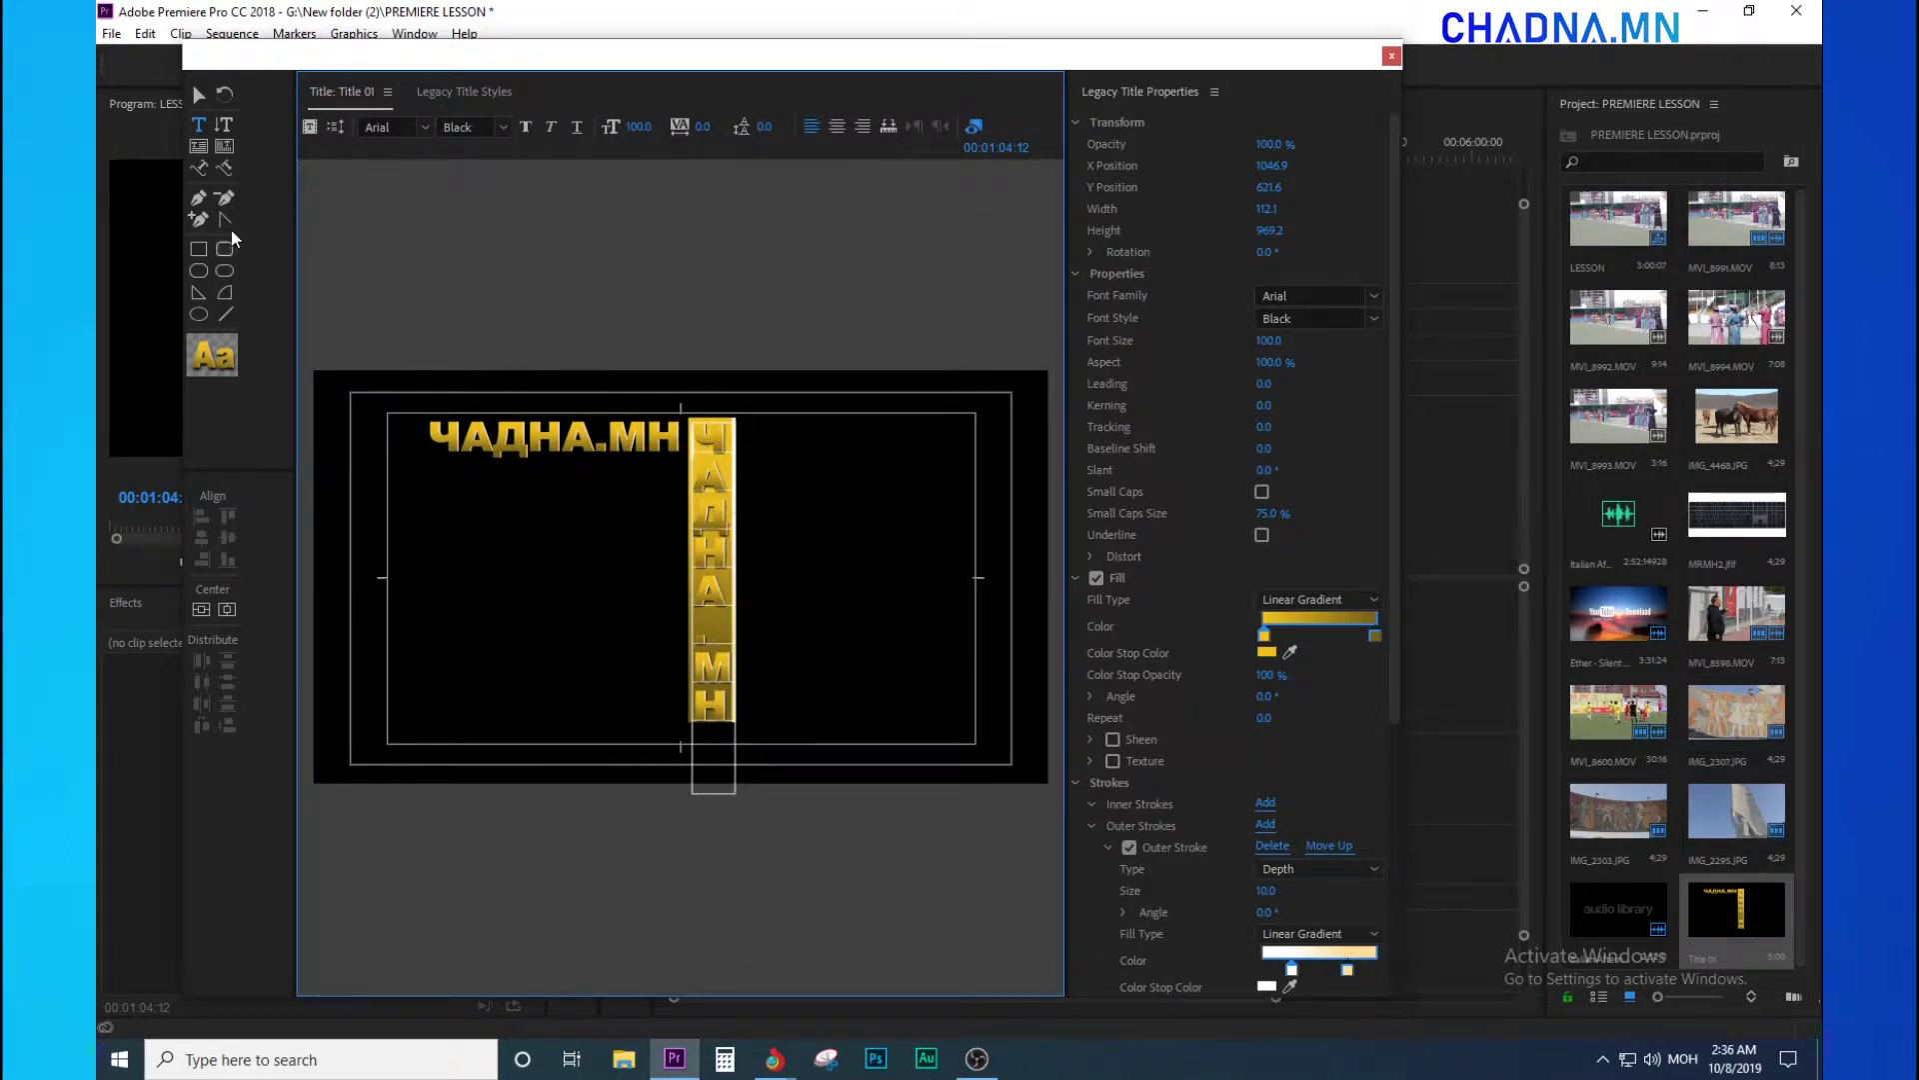
# - Move the vertical ЧАДНА.МН text out to the right of the gold rectangle, at about X 1170, Y 623
pyautogui.click(199, 94)
pyautogui.moveTo(712, 478); pyautogui.dragTo(757, 479)
pyautogui.press('Right')
pyautogui.press('Right')
pyautogui.press('Right')
pyautogui.press('Right')
pyautogui.press('Right')
pyautogui.press('Right')
pyautogui.press('Right')
pyautogui.press('Right')
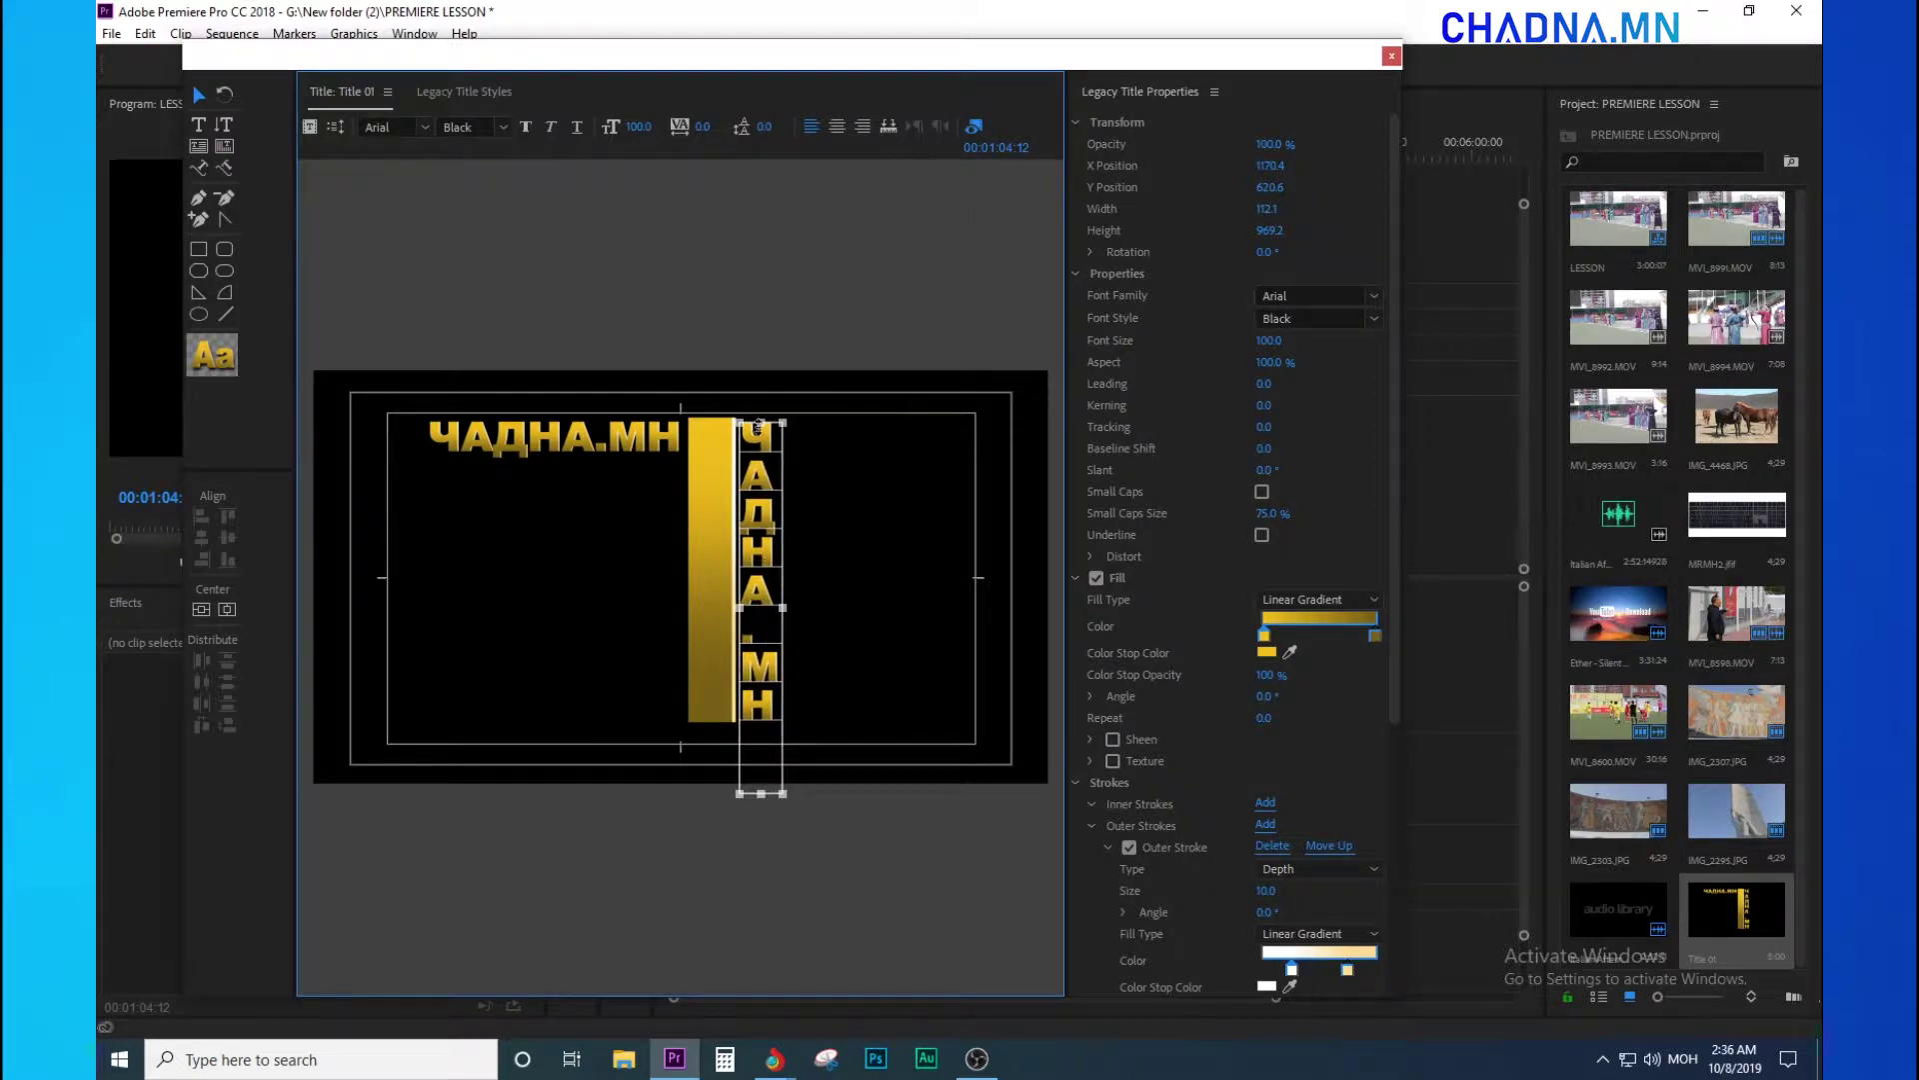
pyautogui.click(600, 520)
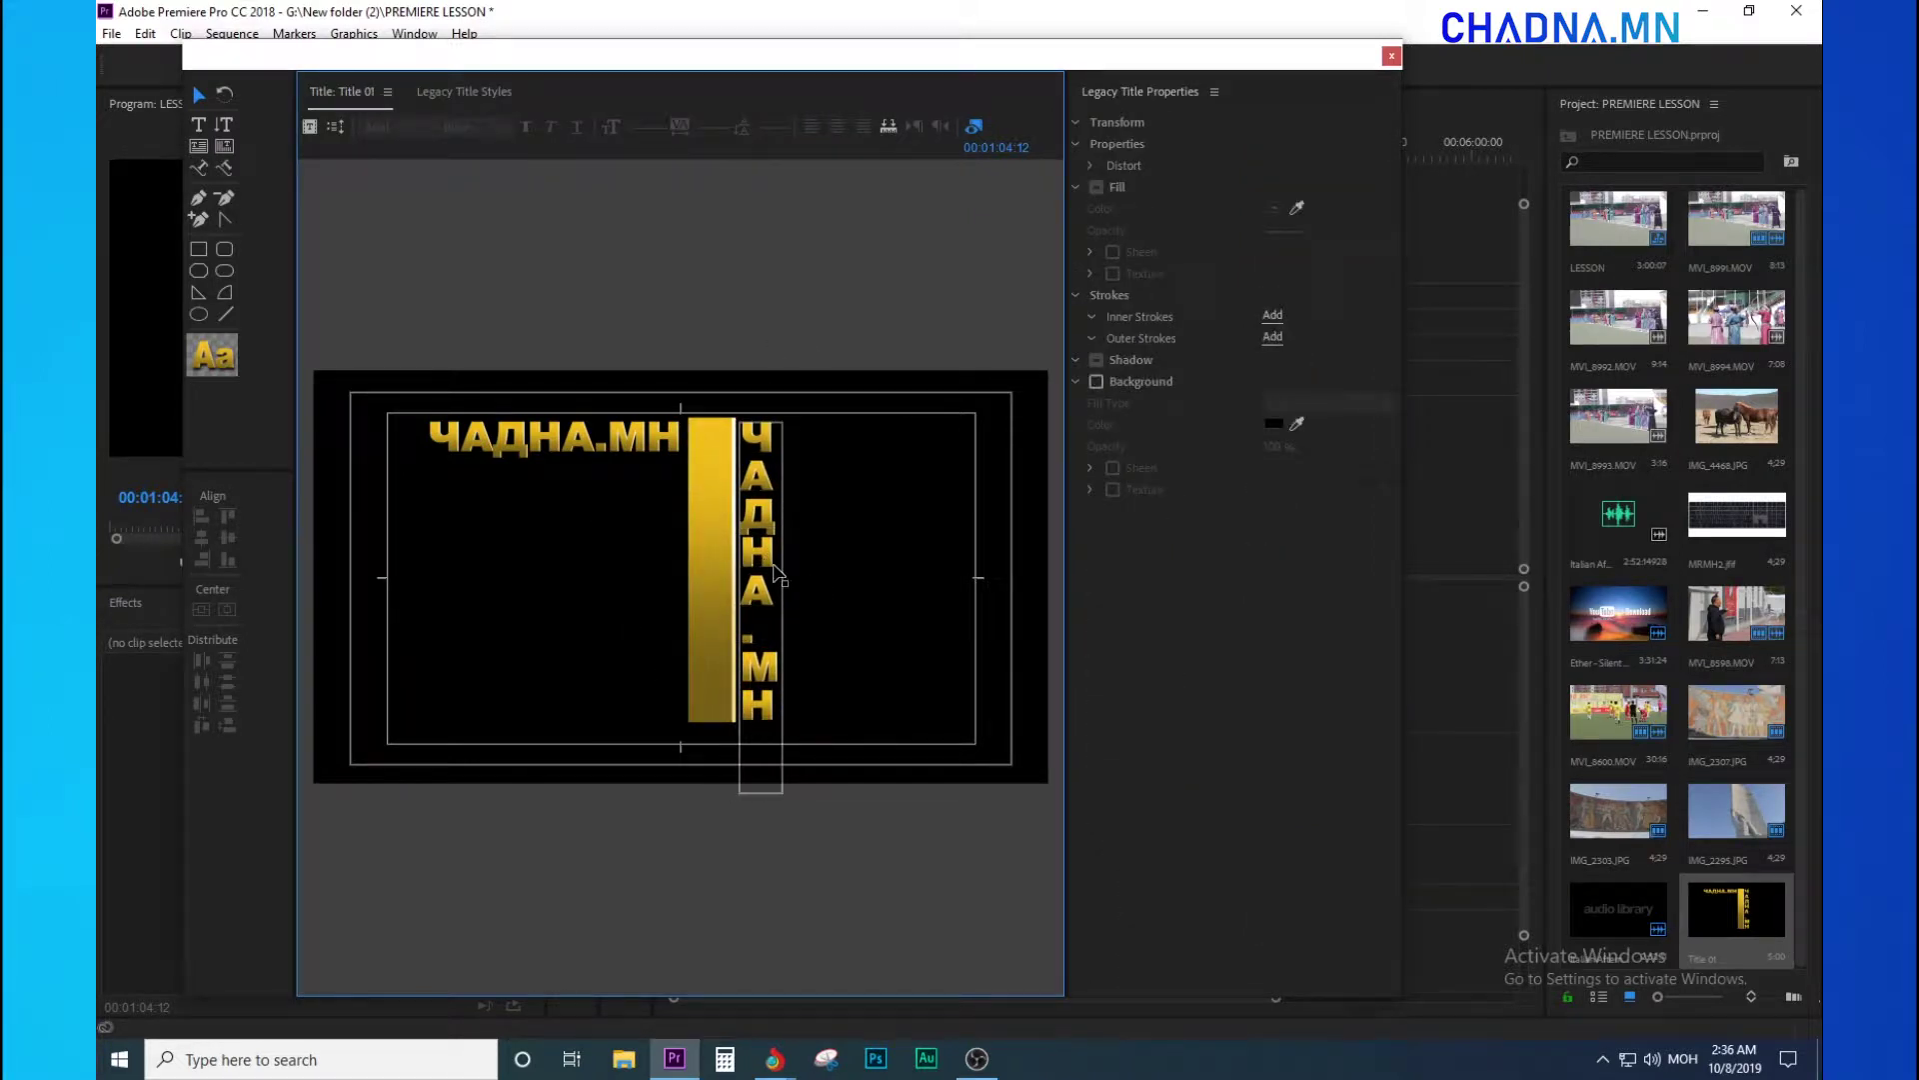
pyautogui.click(768, 600)
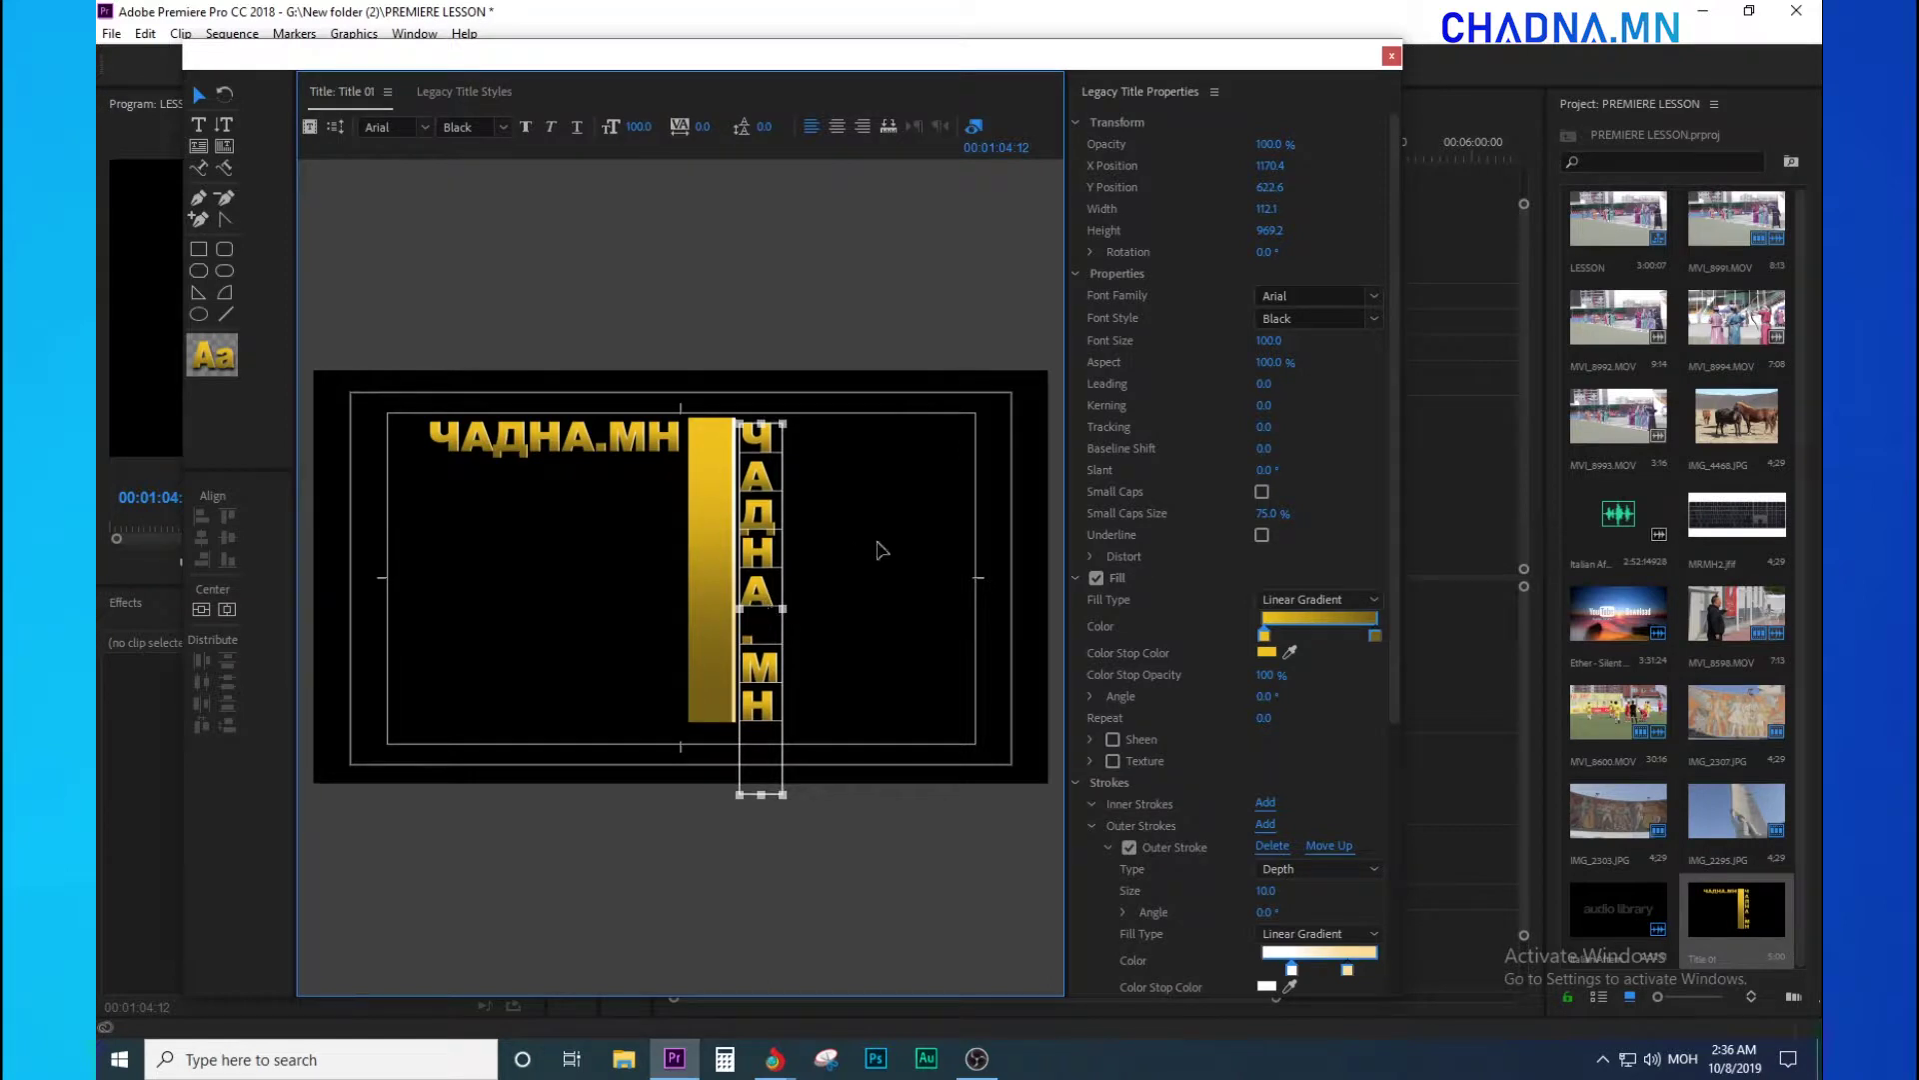
pyautogui.click(859, 556)
# - Draw an ellipse about 423 wide and 420 high below the horizontal text and delete it
pyautogui.click(711, 648)
pyautogui.click(198, 313)
pyautogui.moveTo(389, 507); pyautogui.dragTo(550, 666)
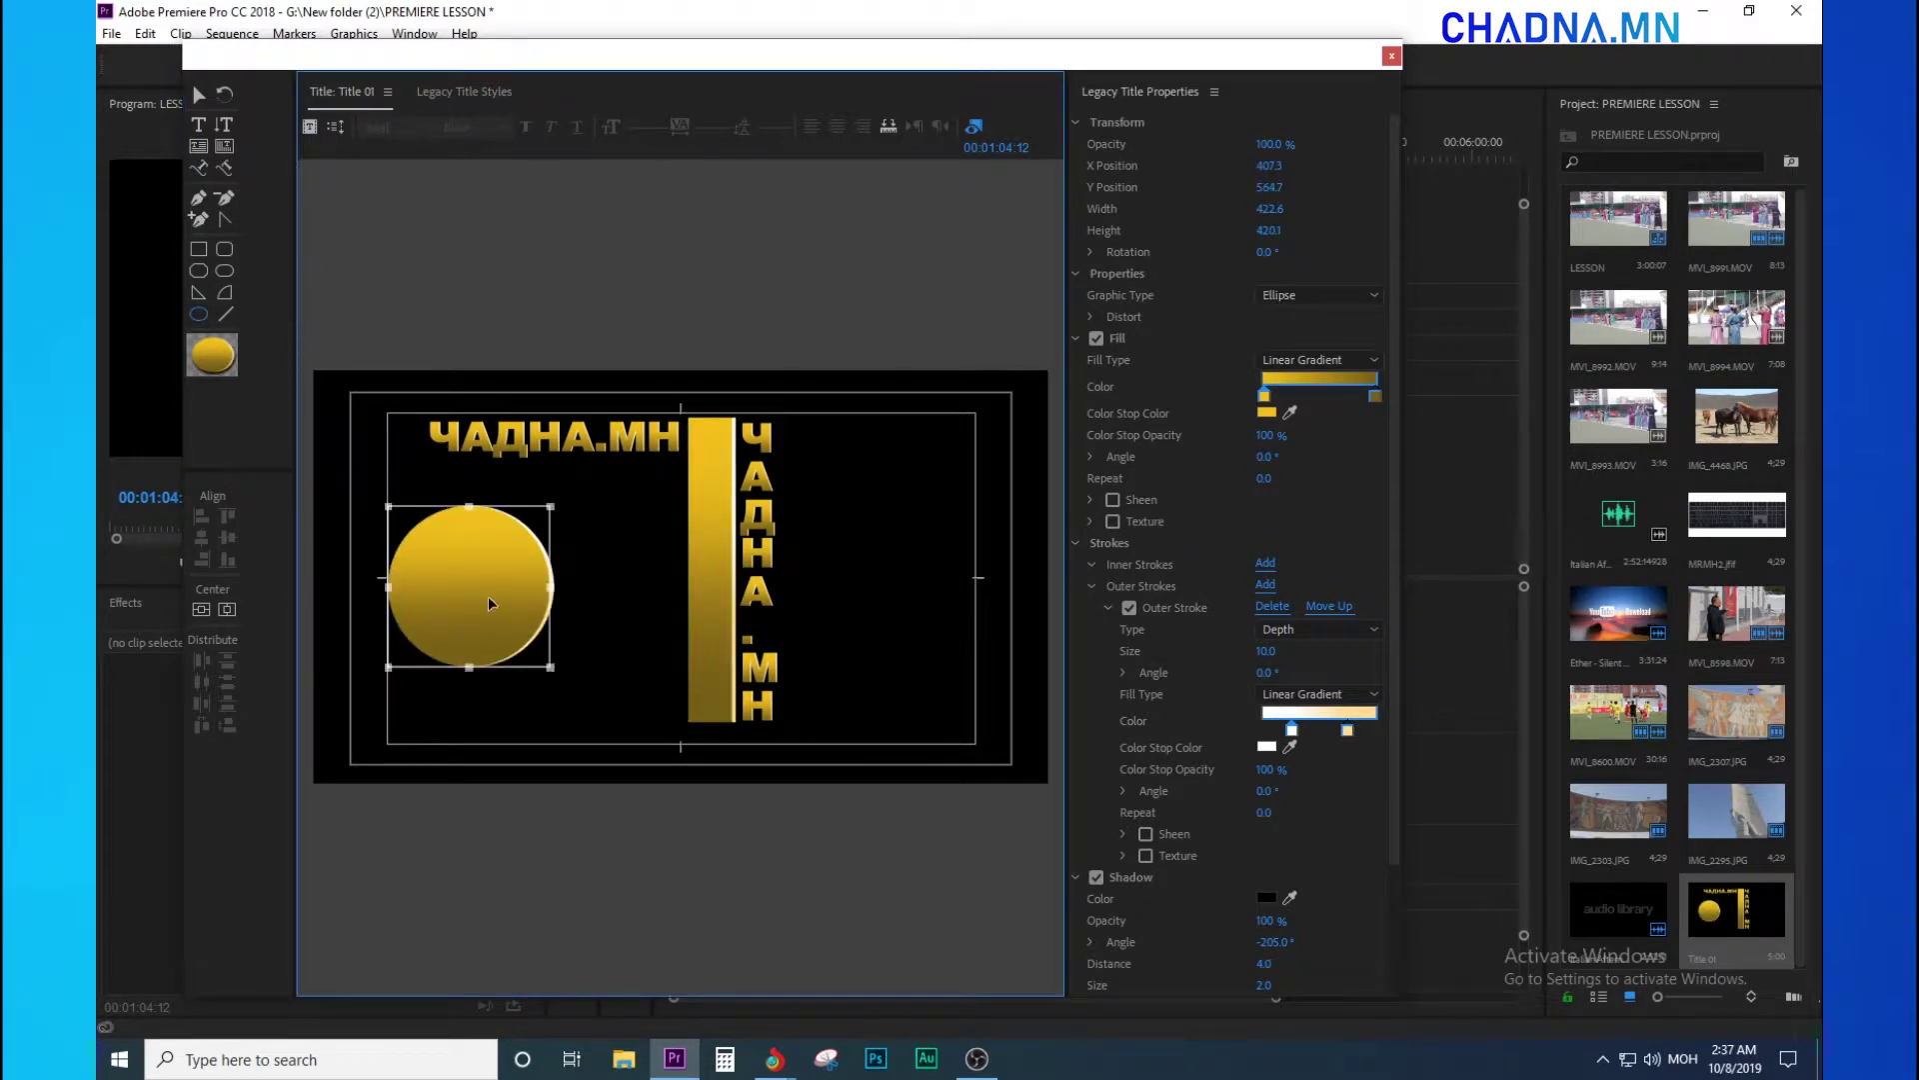
pyautogui.press('Delete')
# - Draw an arc shape about 444 wide and 573 high beside the gold rectangle and delete it
pyautogui.press('a')
pyautogui.moveTo(491, 450)
pyautogui.mouseDown()
pyautogui.moveTo(560, 592)
pyautogui.moveTo(731, 672)
pyautogui.moveTo(663, 668)
pyautogui.mouseUp()
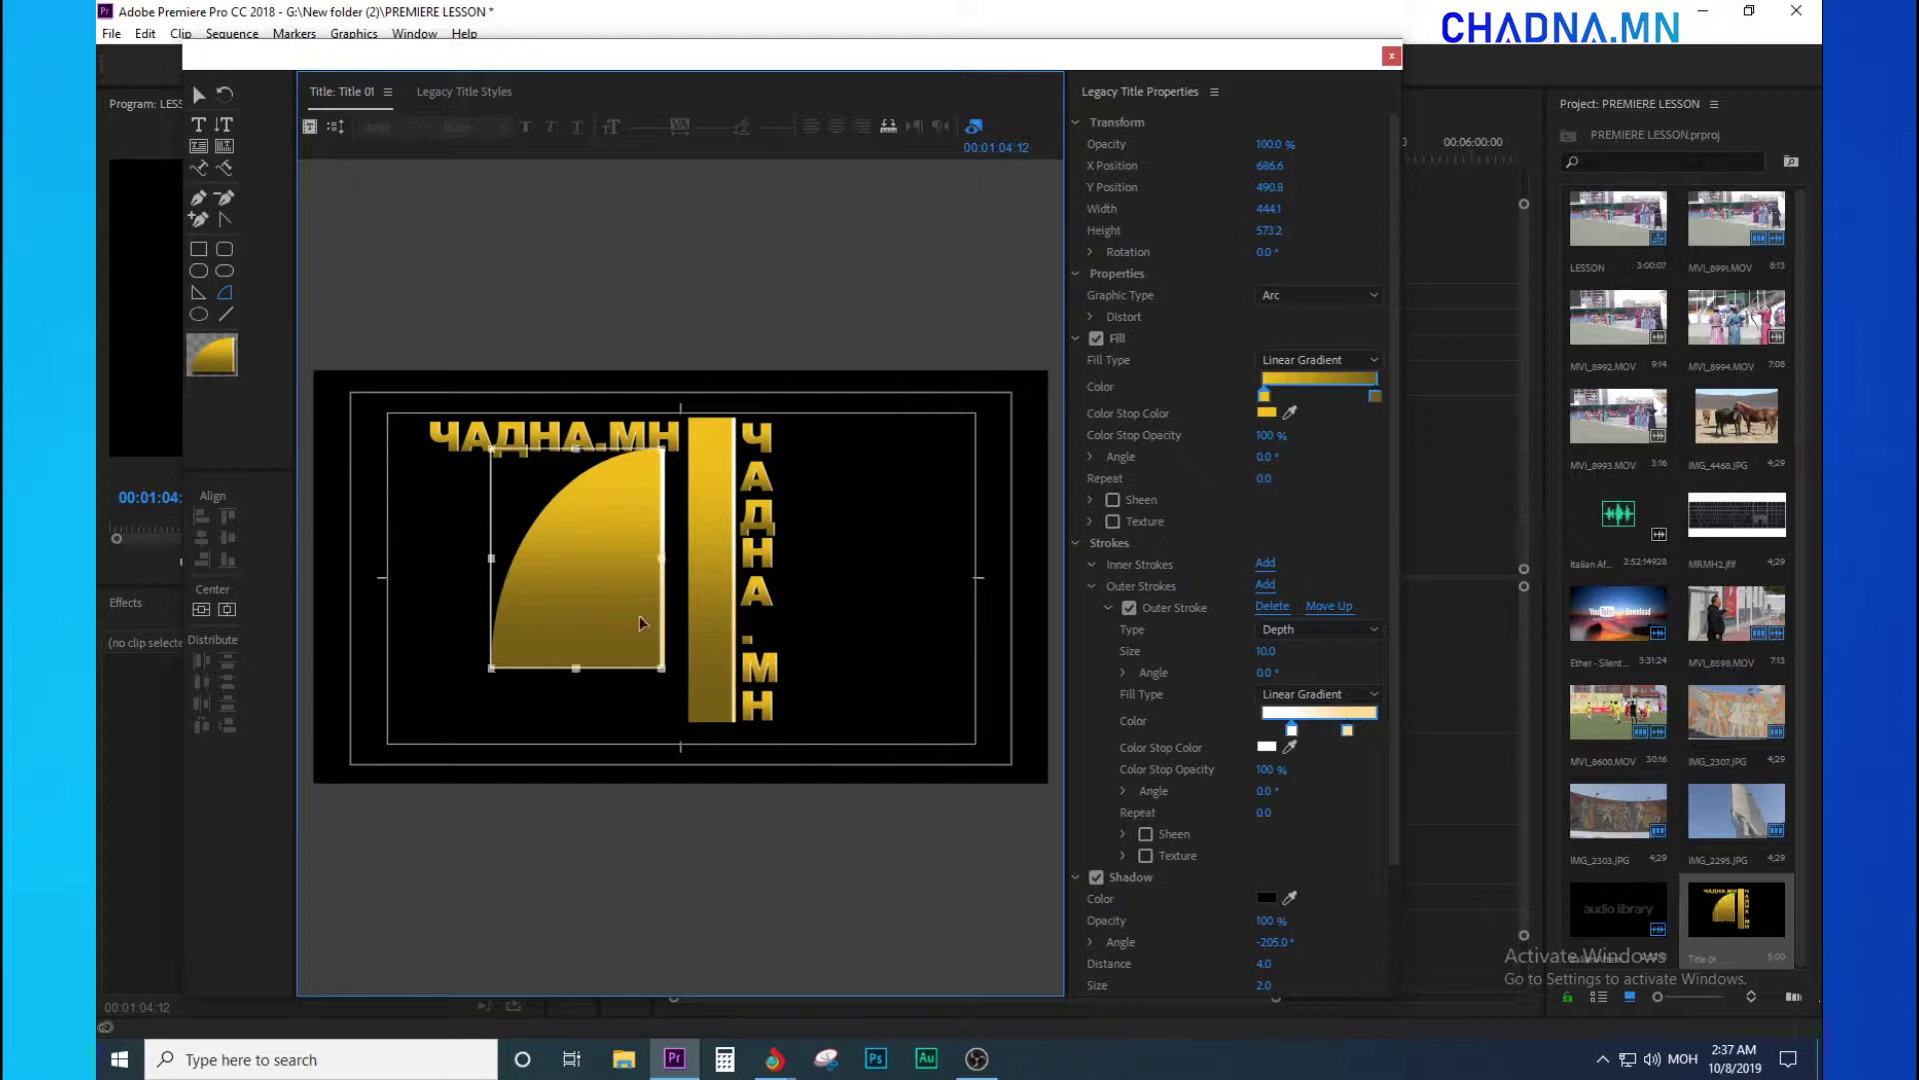
pyautogui.press('Delete')
# - Draw a rounded rectangle about 713 wide and 149 high over the horizontal ЧАДНА.МН text and send it to the back
pyautogui.click(224, 270)
pyautogui.moveTo(420, 518)
pyautogui.mouseDown()
pyautogui.moveTo(570, 645)
pyautogui.moveTo(705, 580)
pyautogui.moveTo(603, 545)
pyautogui.moveTo(593, 443)
pyautogui.mouseUp()
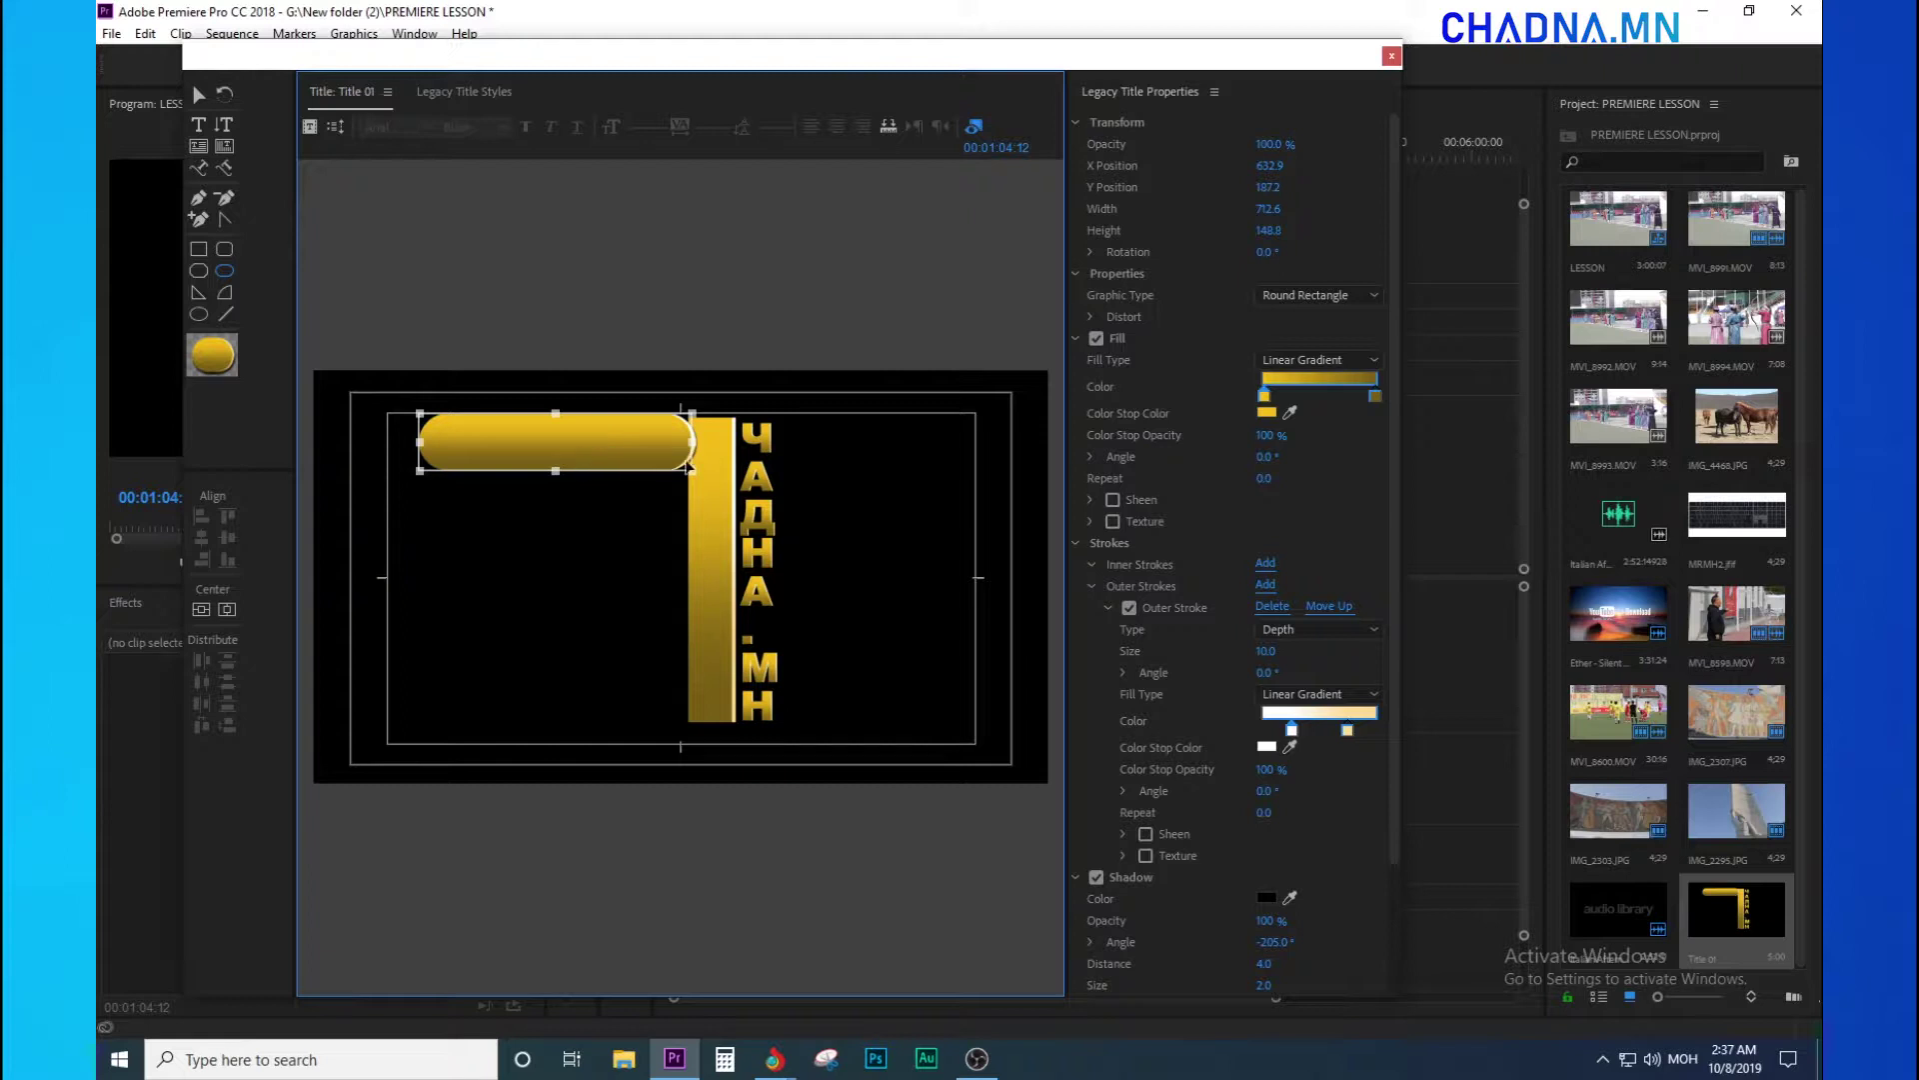
pyautogui.rightClick(611, 449)
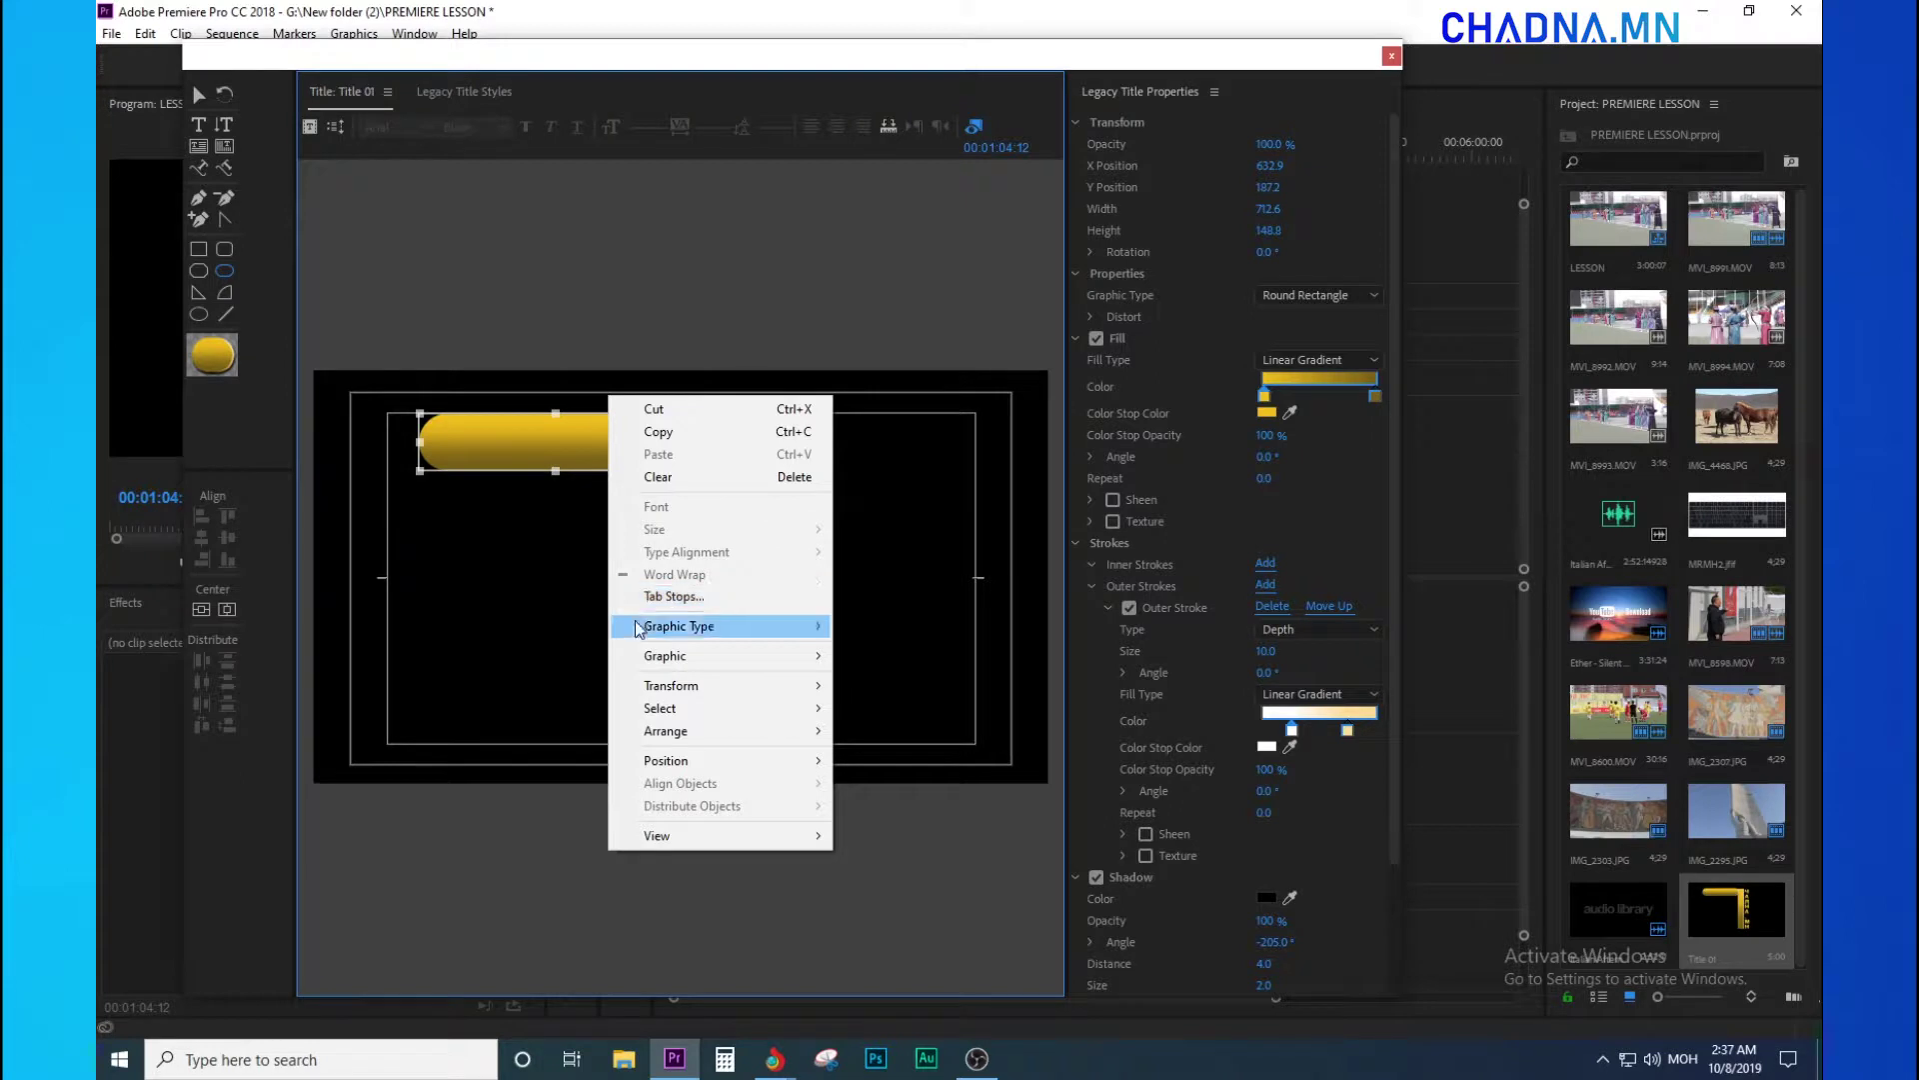
pyautogui.moveTo(711, 733)
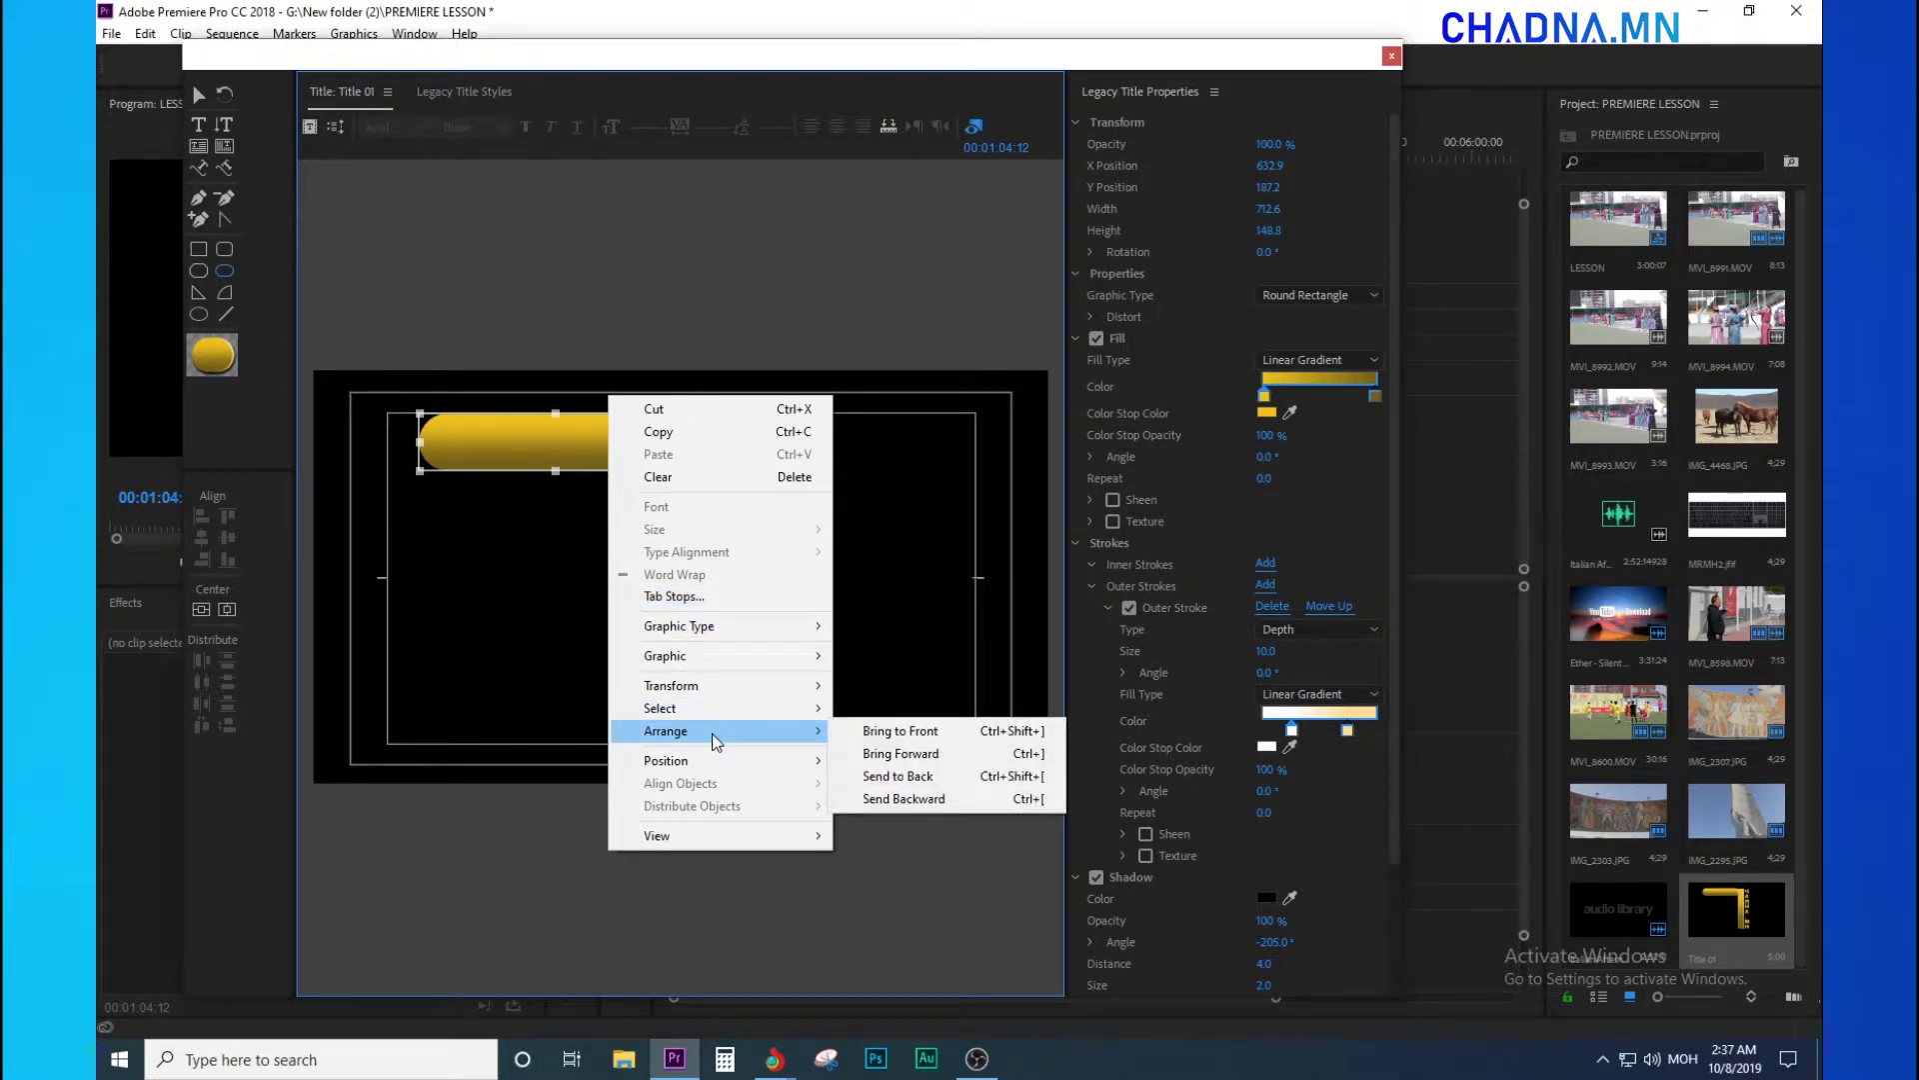
pyautogui.click(928, 777)
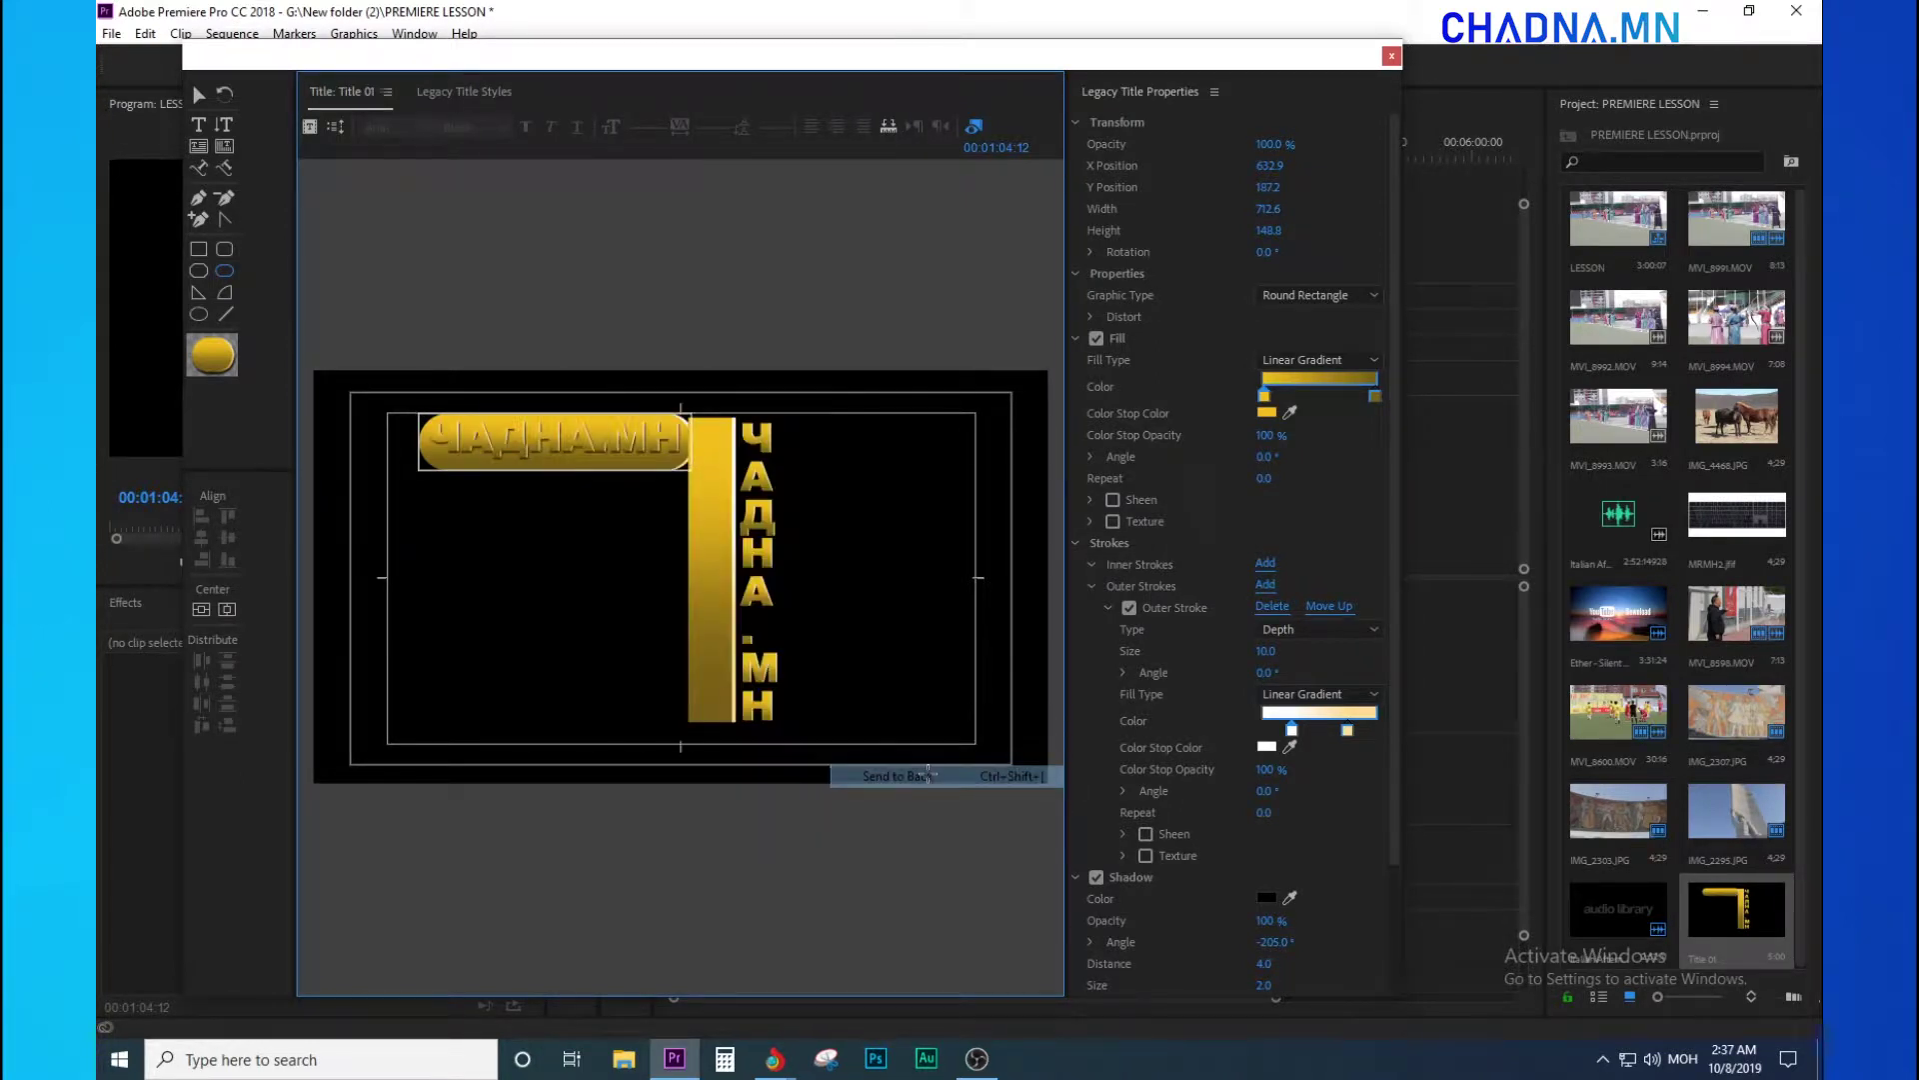
pyautogui.click(197, 95)
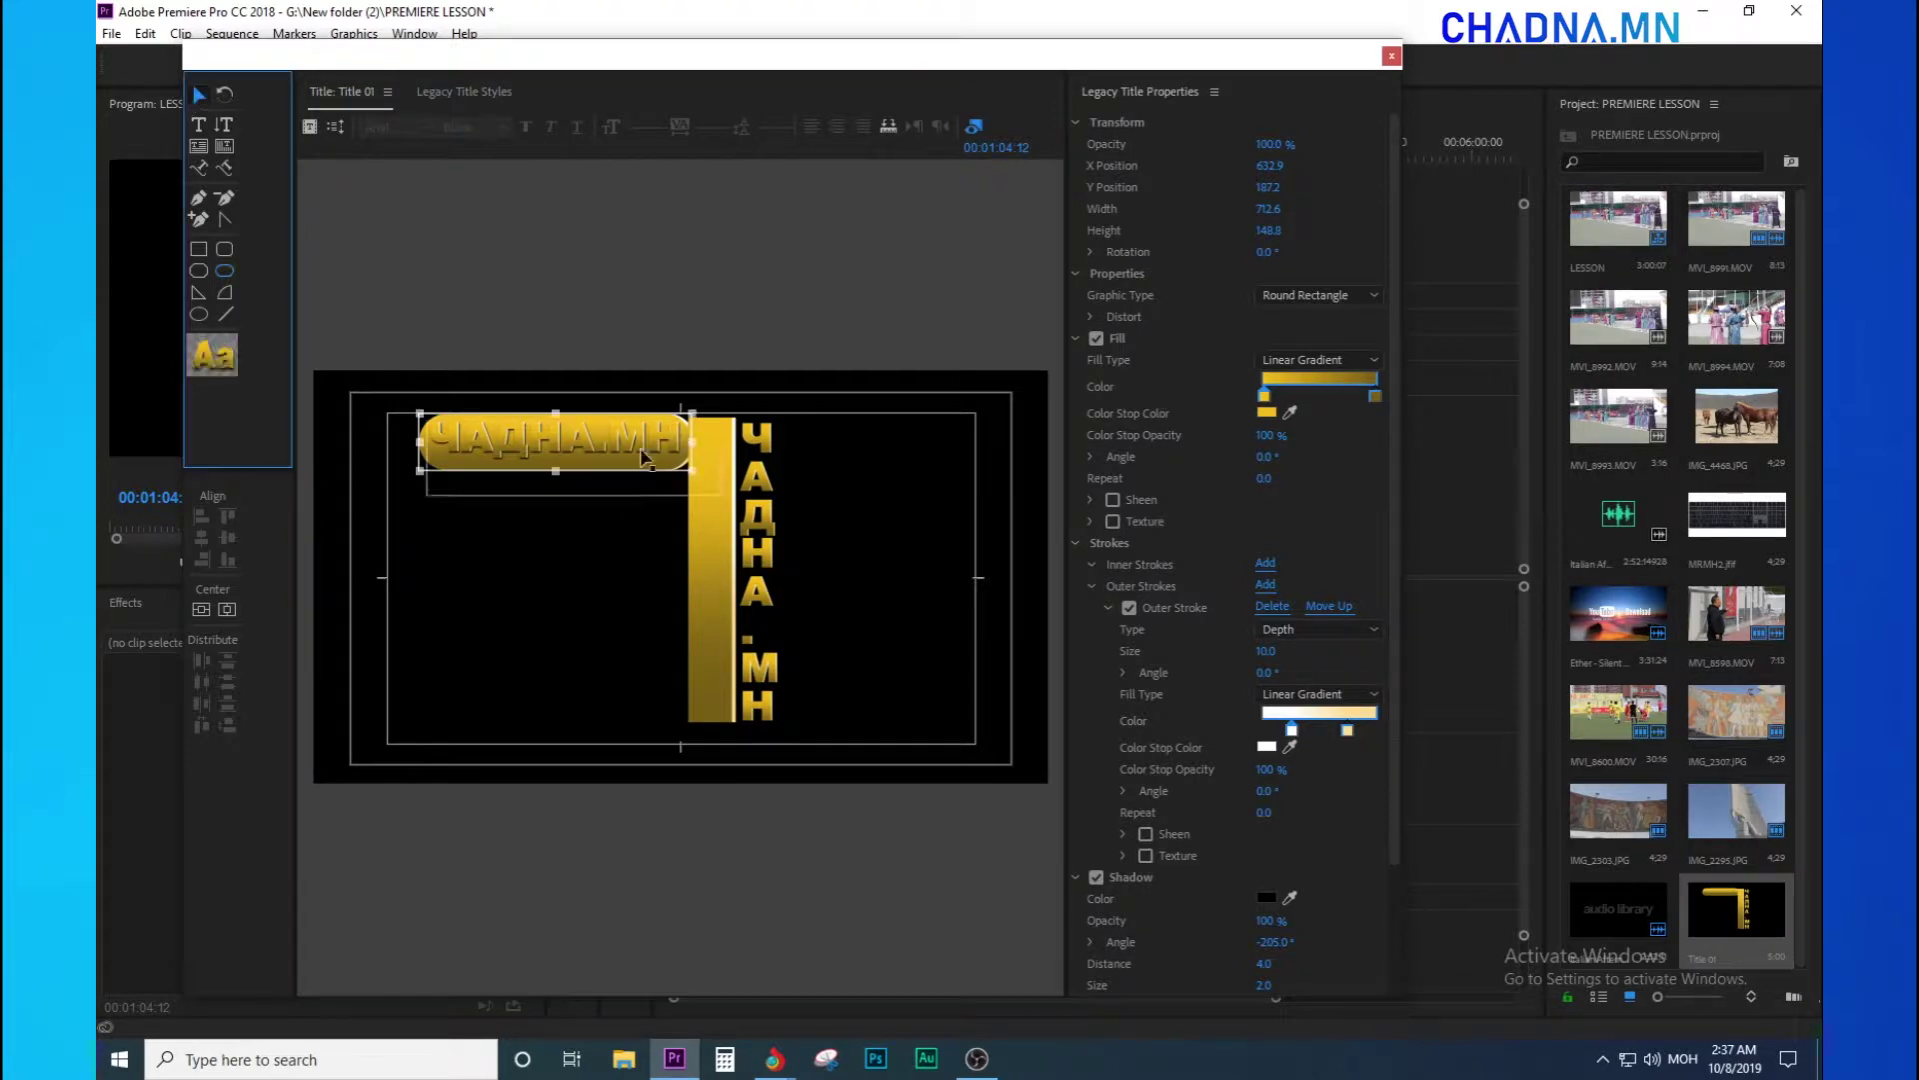
pyautogui.click(594, 451)
pyautogui.click(568, 570)
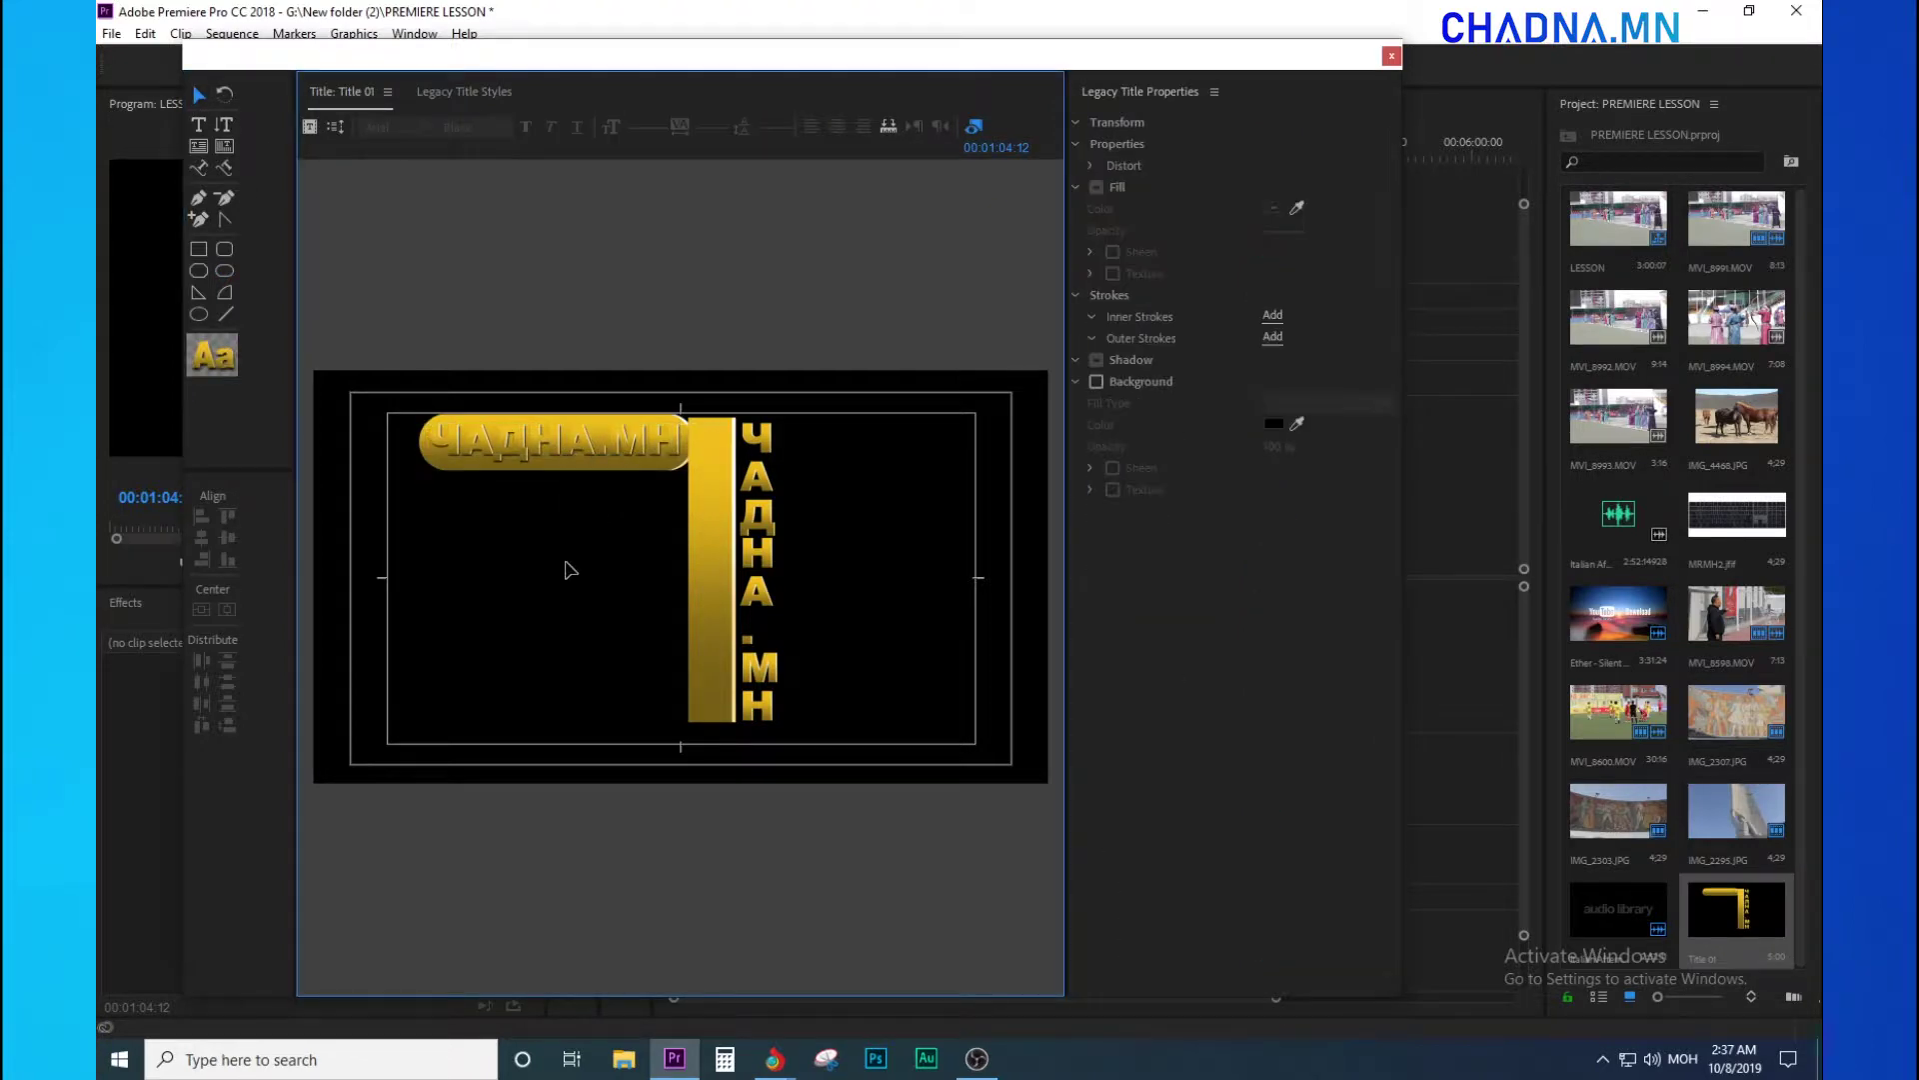
pyautogui.click(600, 553)
pyautogui.click(466, 622)
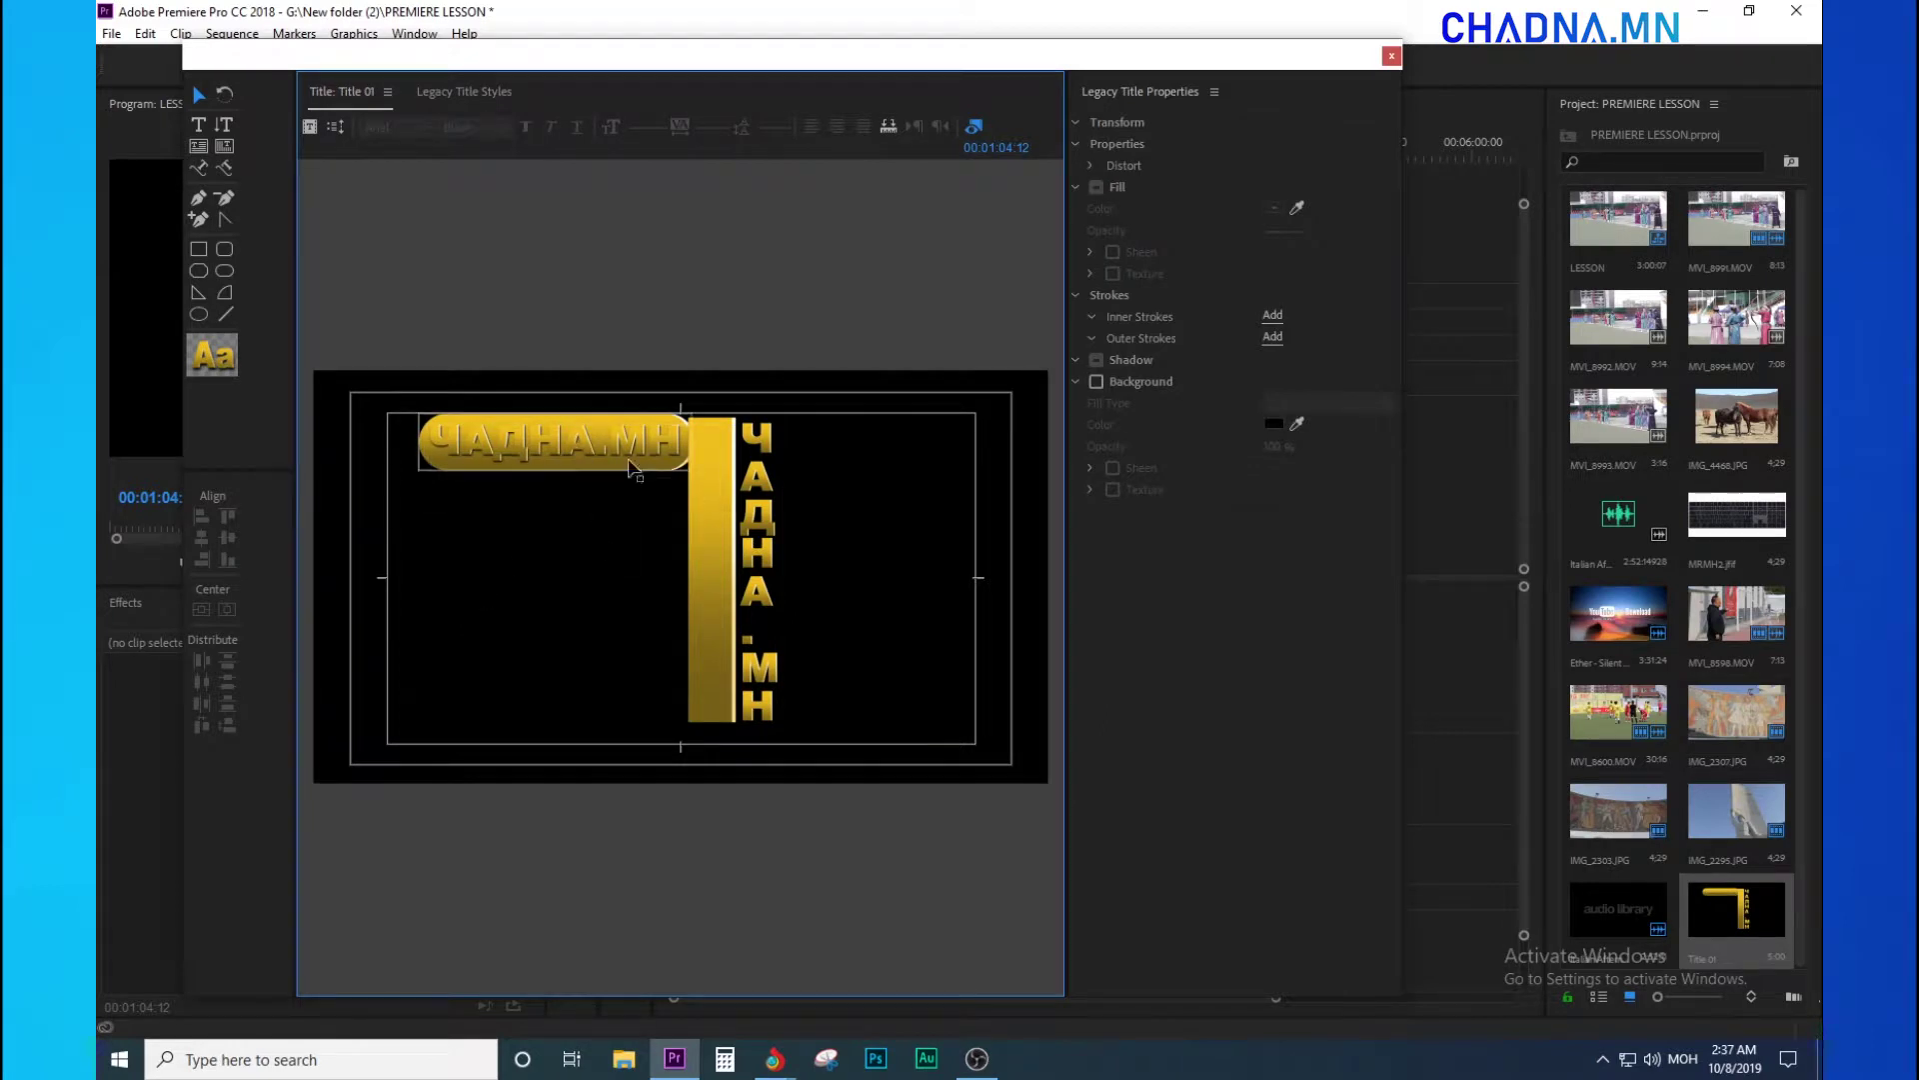
pyautogui.click(540, 466)
pyautogui.click(1007, 523)
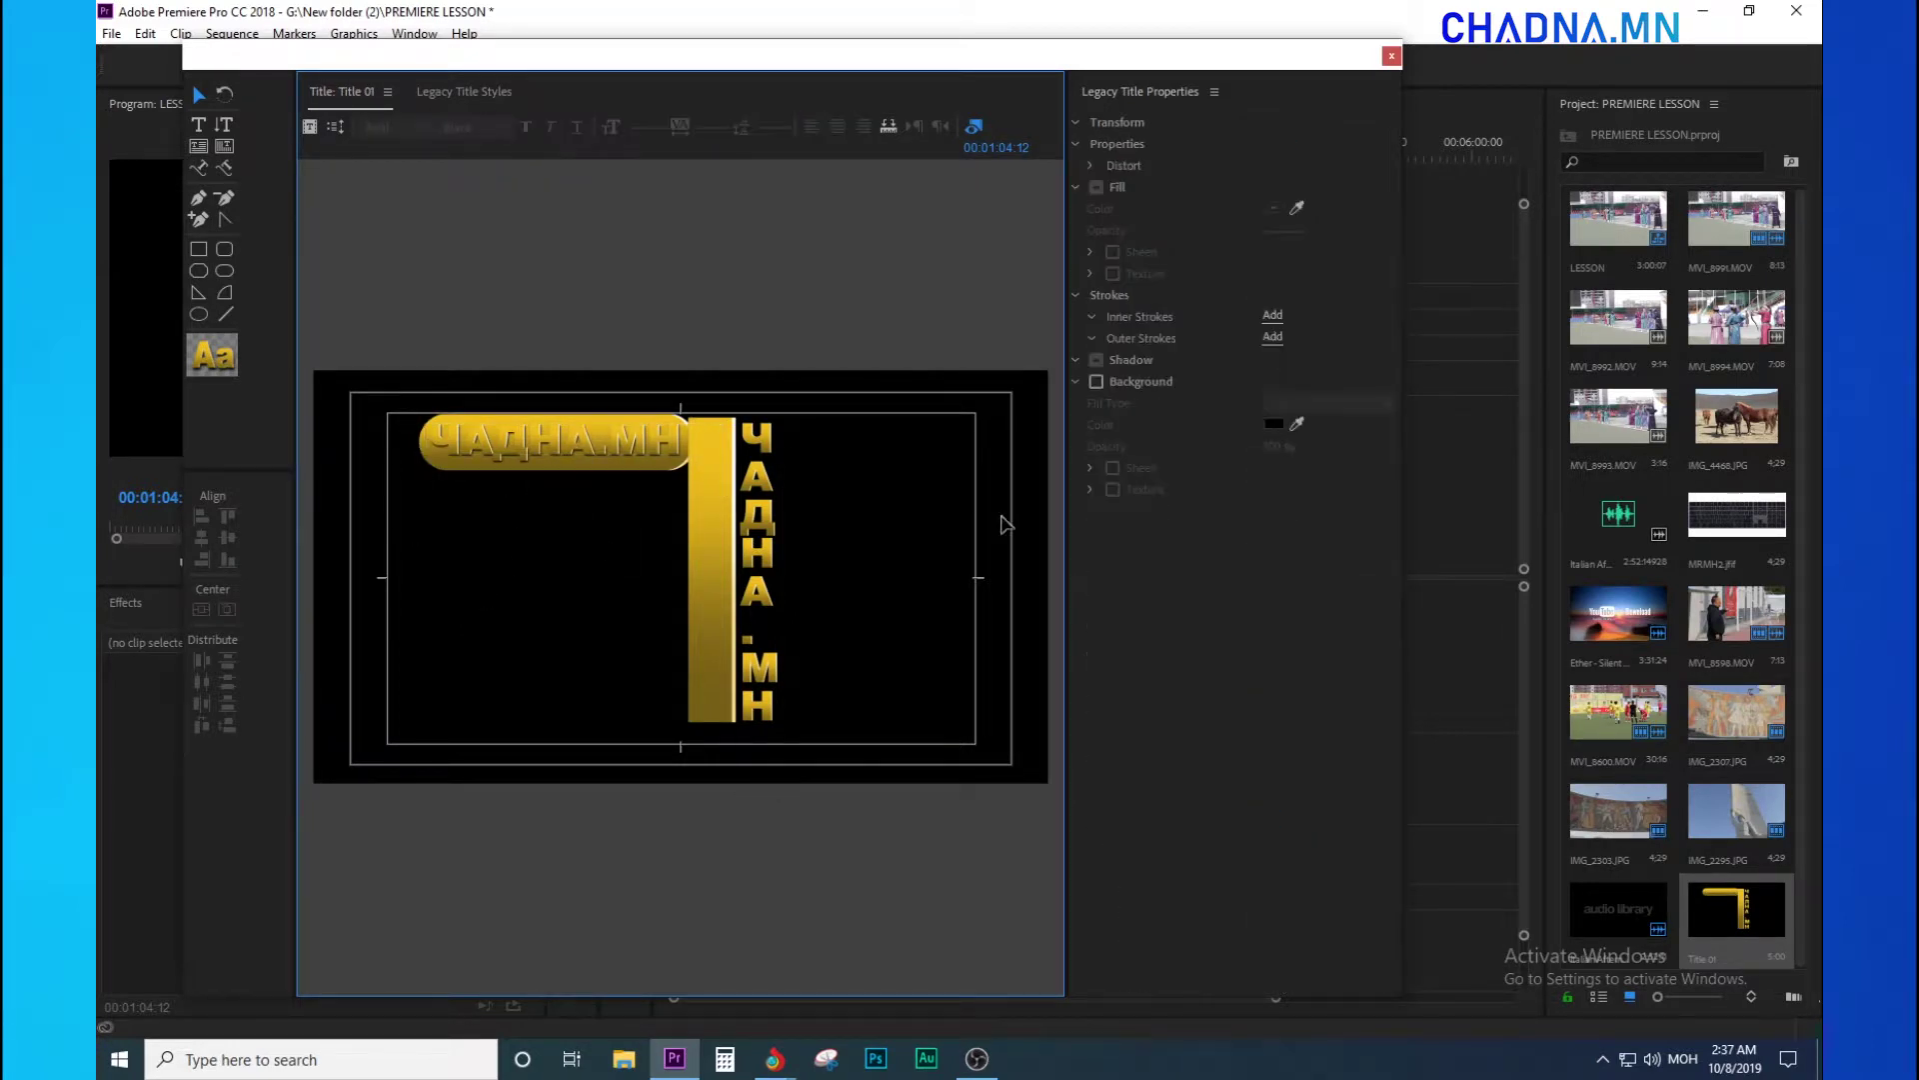
pyautogui.click(536, 478)
pyautogui.click(1008, 524)
pyautogui.click(572, 460)
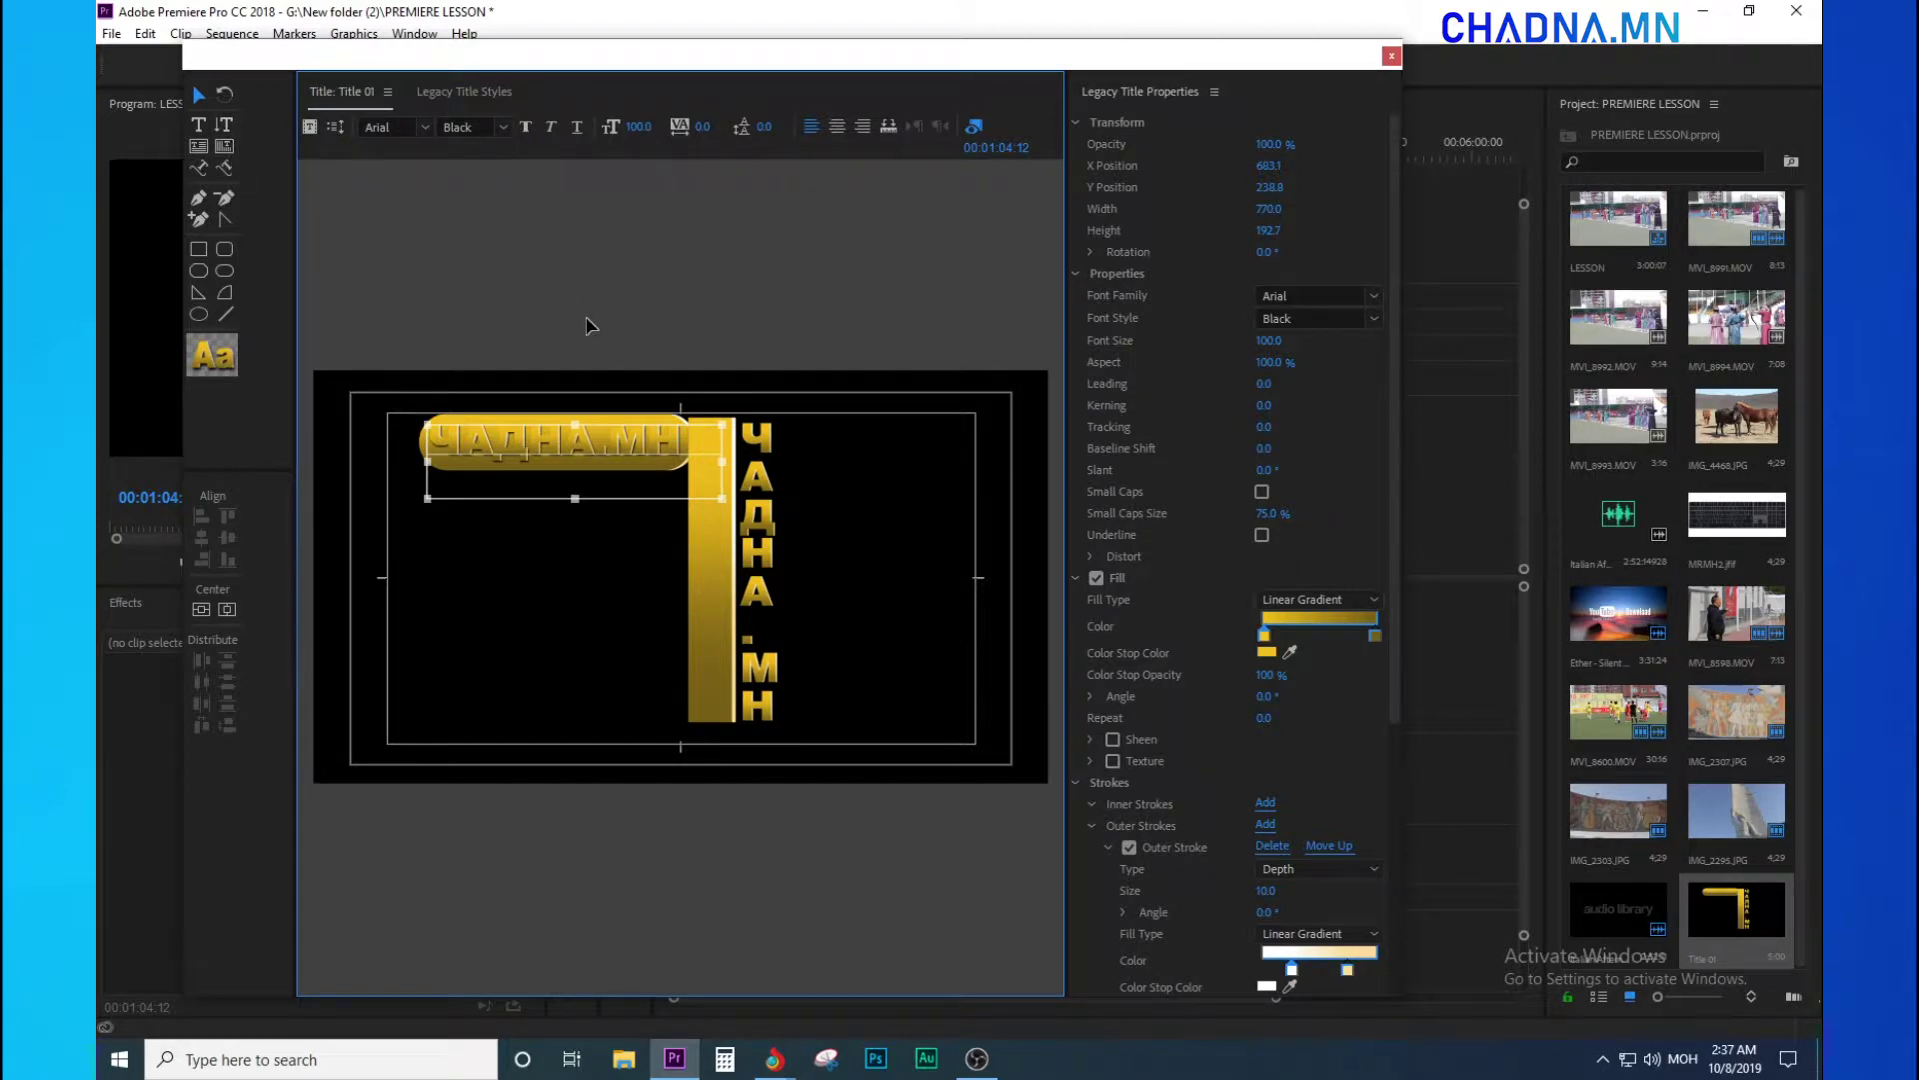
pyautogui.click(840, 509)
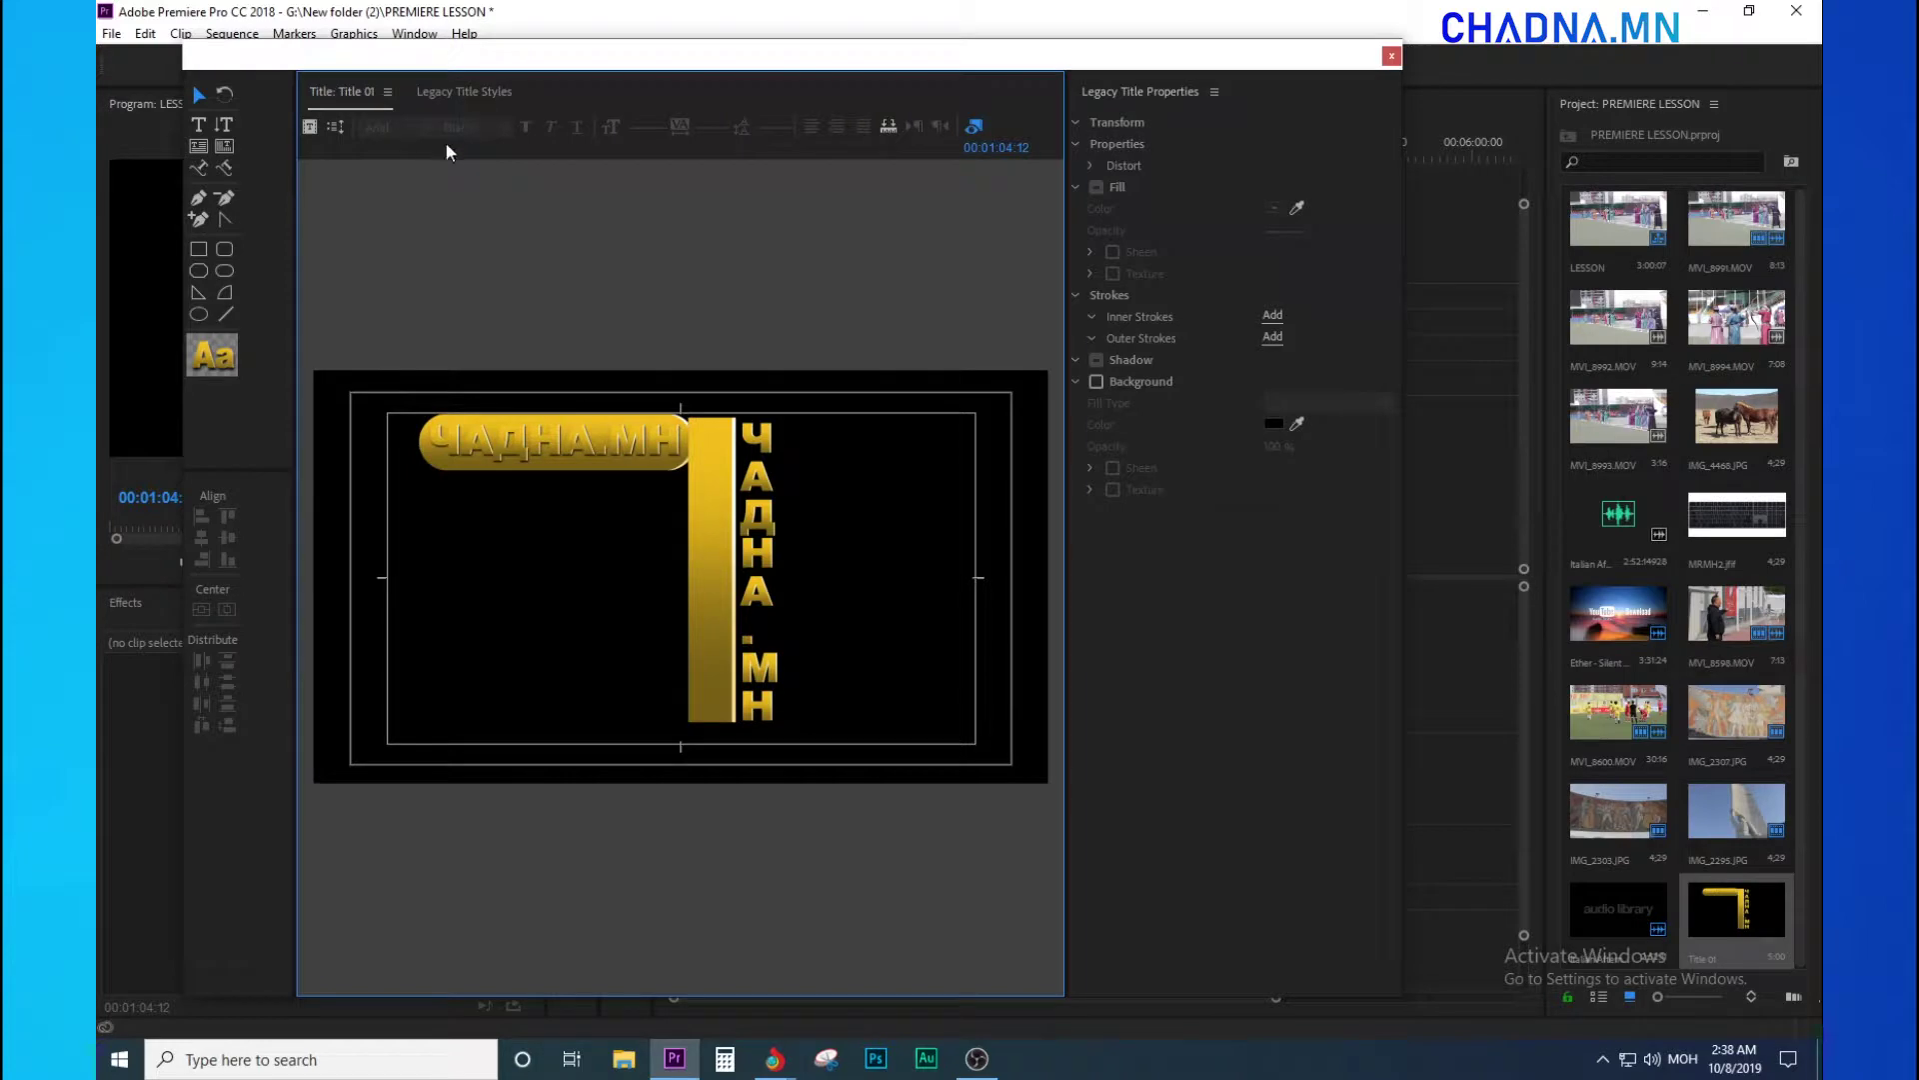
# - Select the horizontal ЧАДНА.МН text and widen the title drawing area slightly
pyautogui.click(565, 462)
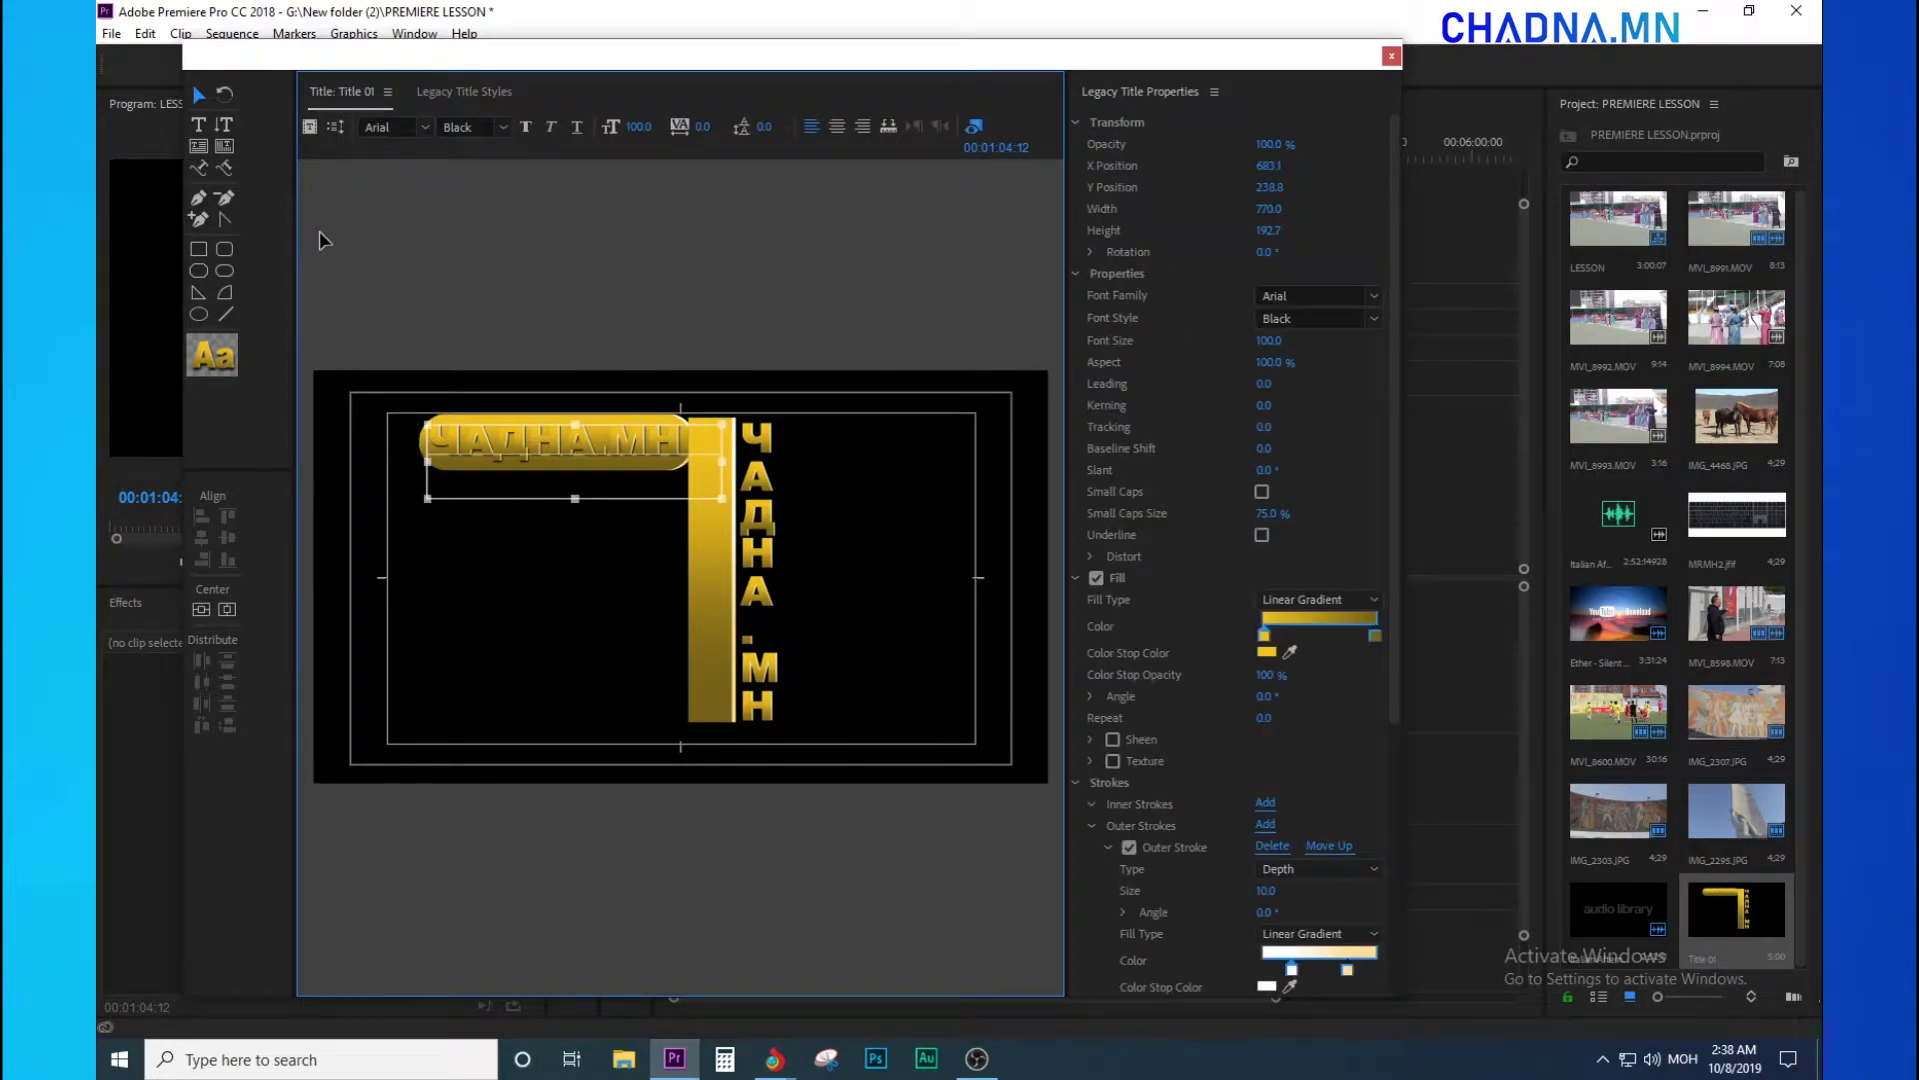
pyautogui.moveTo(1066, 140)
pyautogui.mouseDown()
pyautogui.moveTo(1122, 149)
pyautogui.moveTo(1101, 152)
pyautogui.mouseUp()
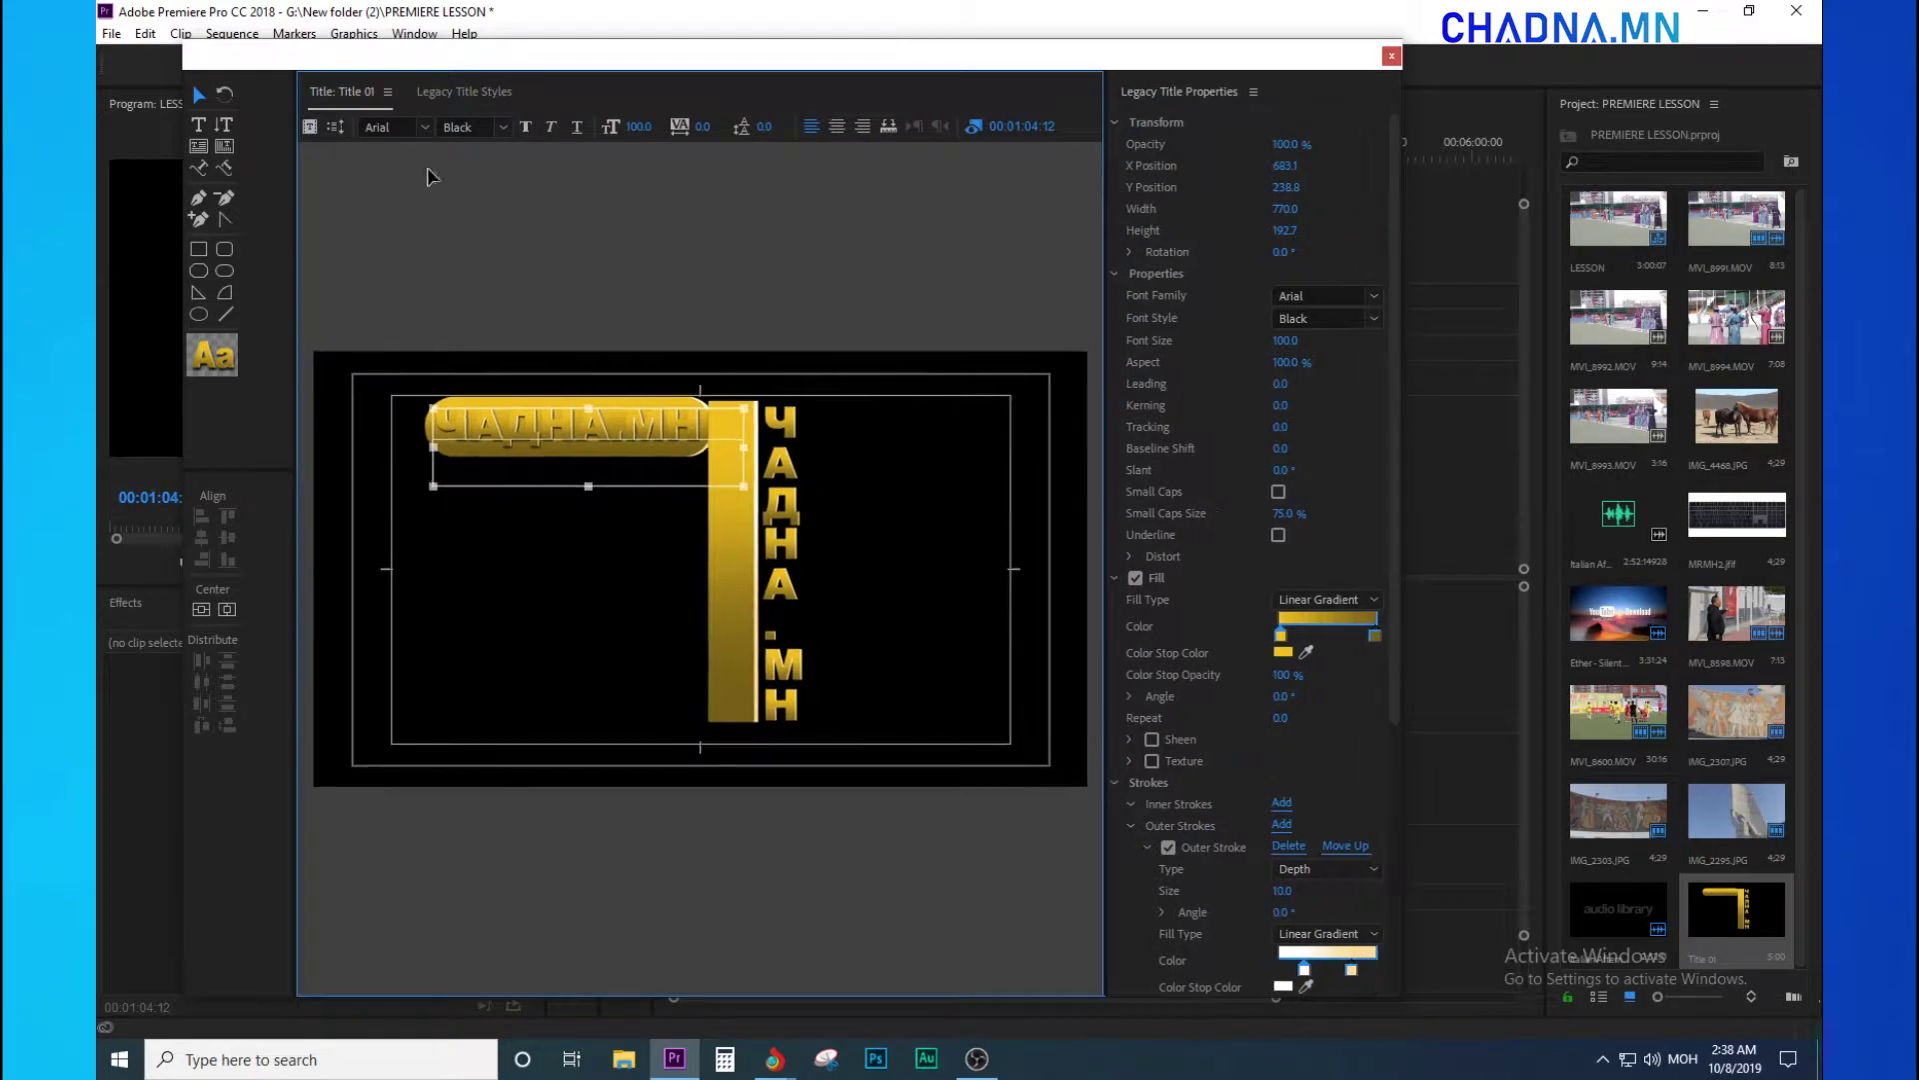
pyautogui.click(314, 134)
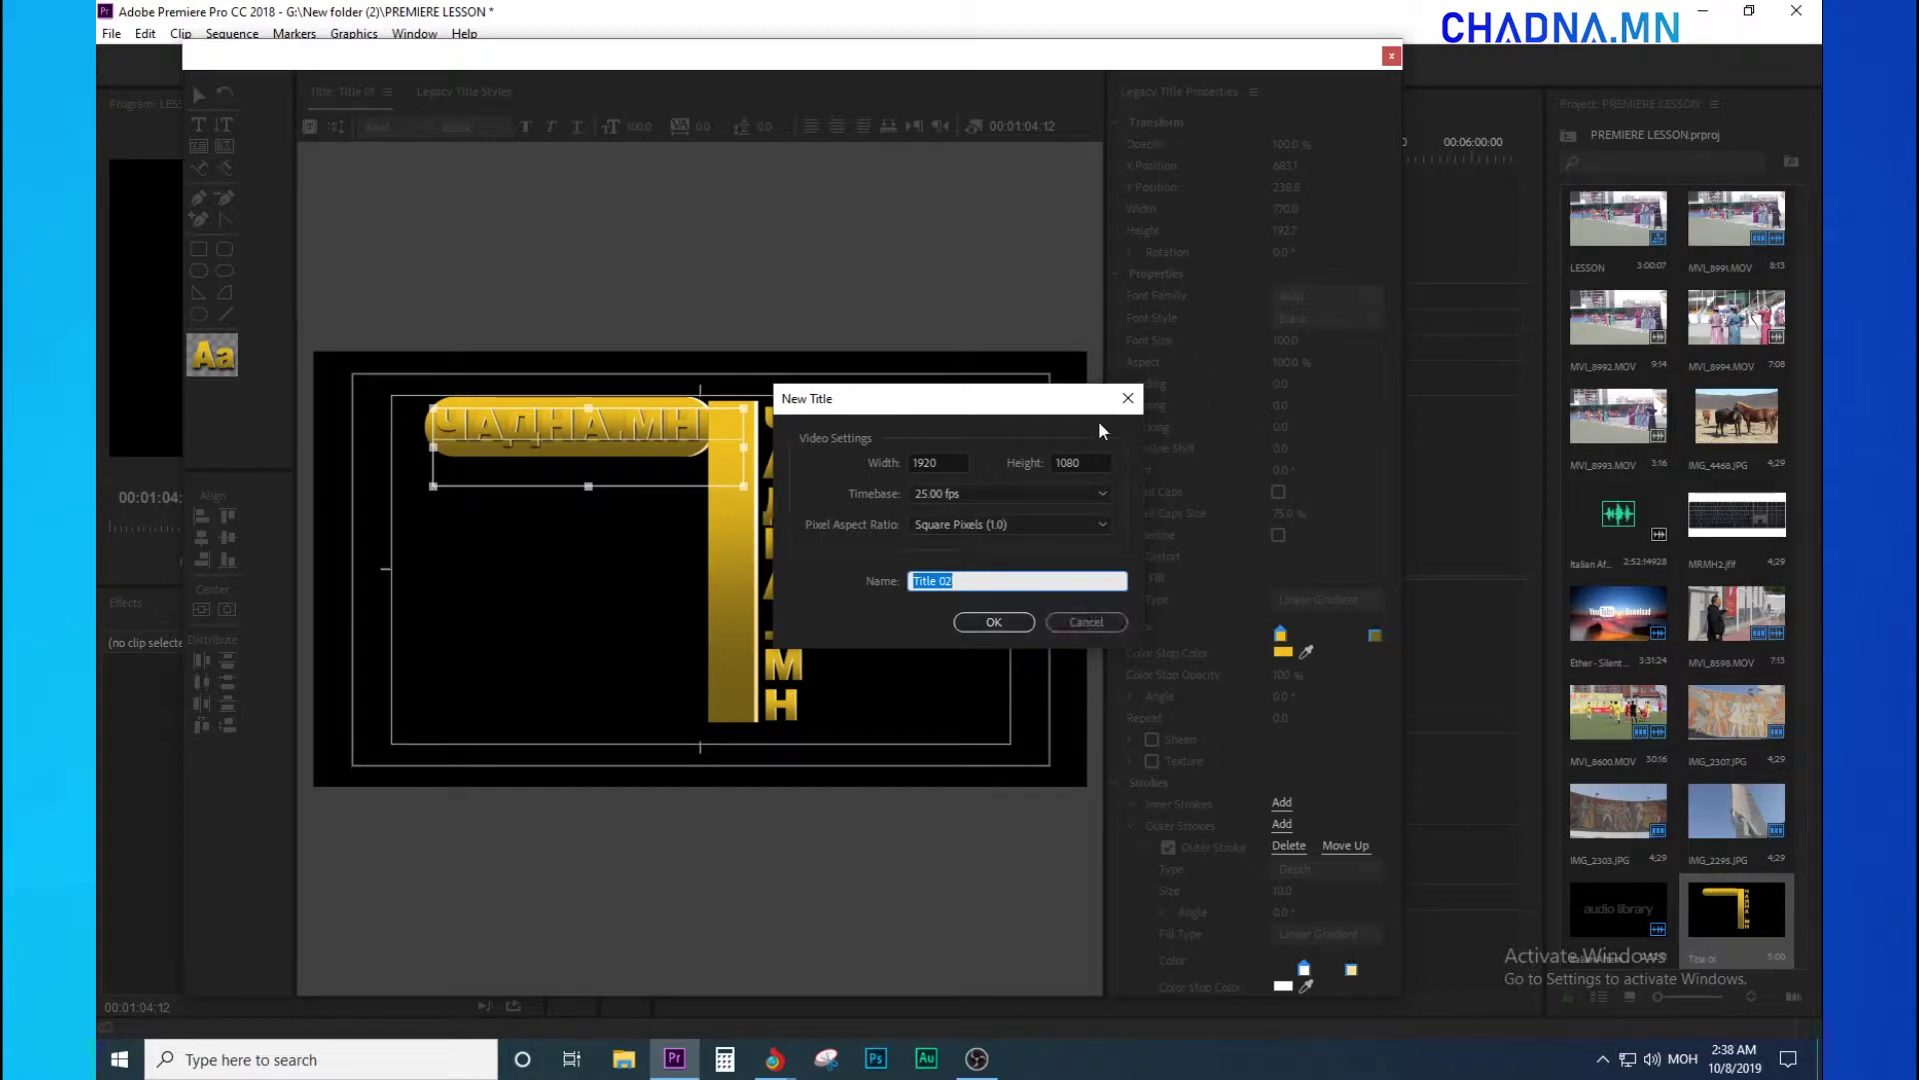
pyautogui.click(1086, 623)
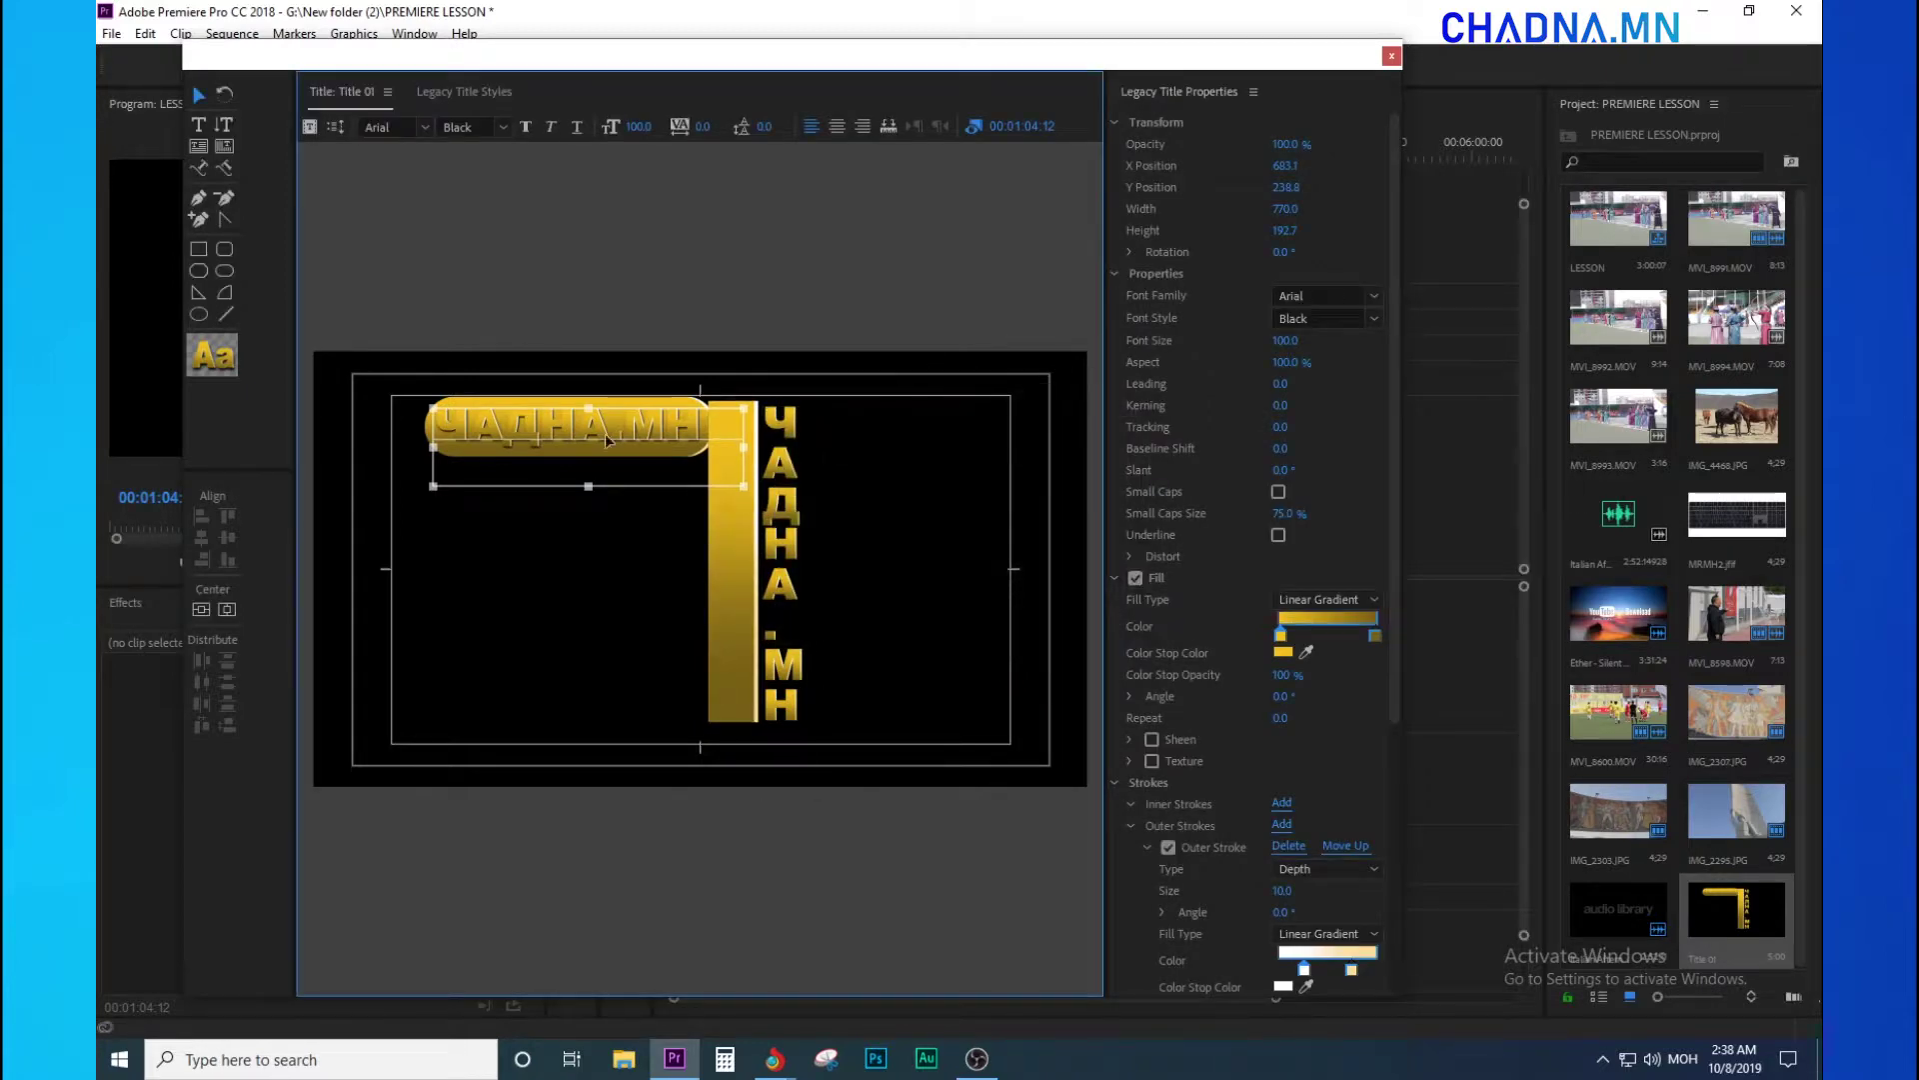
# - Move the horizontal ЧАДНА.МН text to the frame's lower edge and back onto the rounded rectangle at about X 704, Y 252
pyautogui.moveTo(568, 681); pyautogui.dragTo(597, 686)
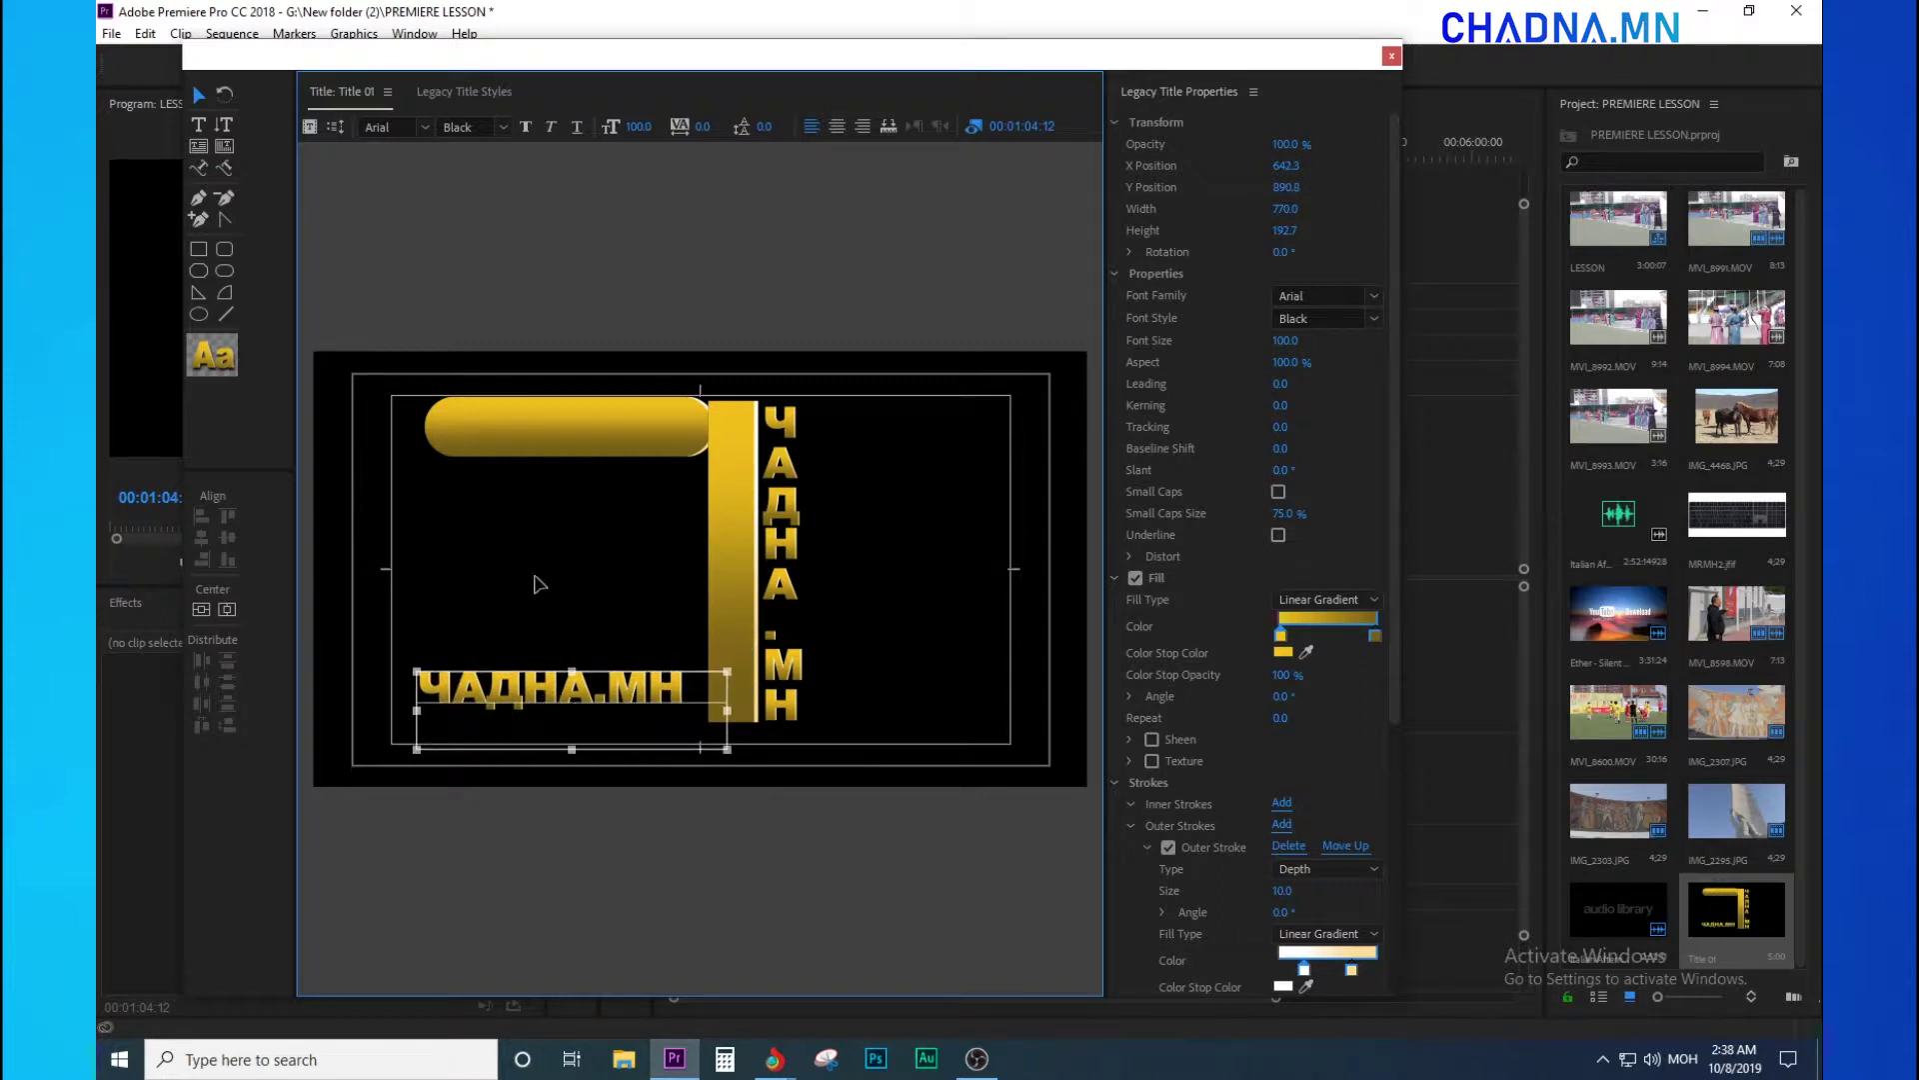
pyautogui.moveTo(519, 701); pyautogui.dragTo(539, 445)
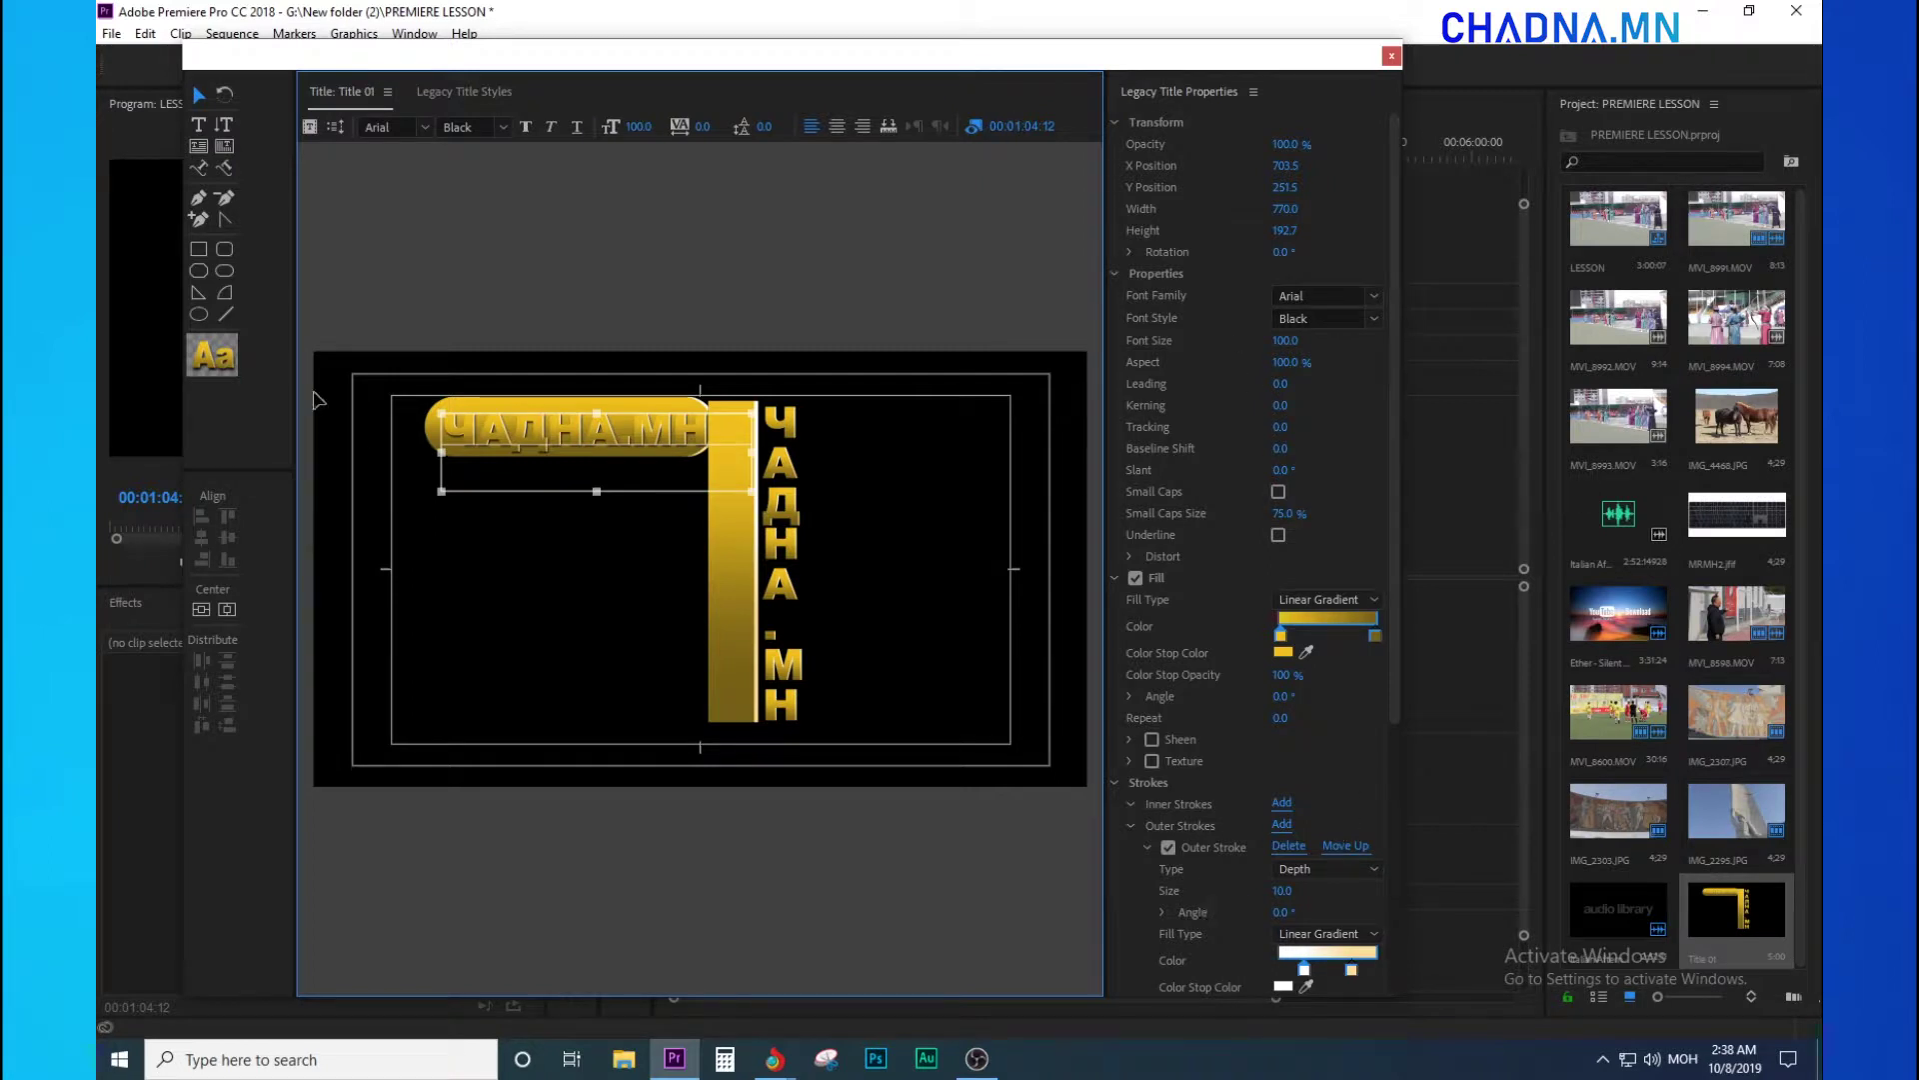
# - Create a new title based on the current one and name it Төөбөөбө
pyautogui.click(309, 126)
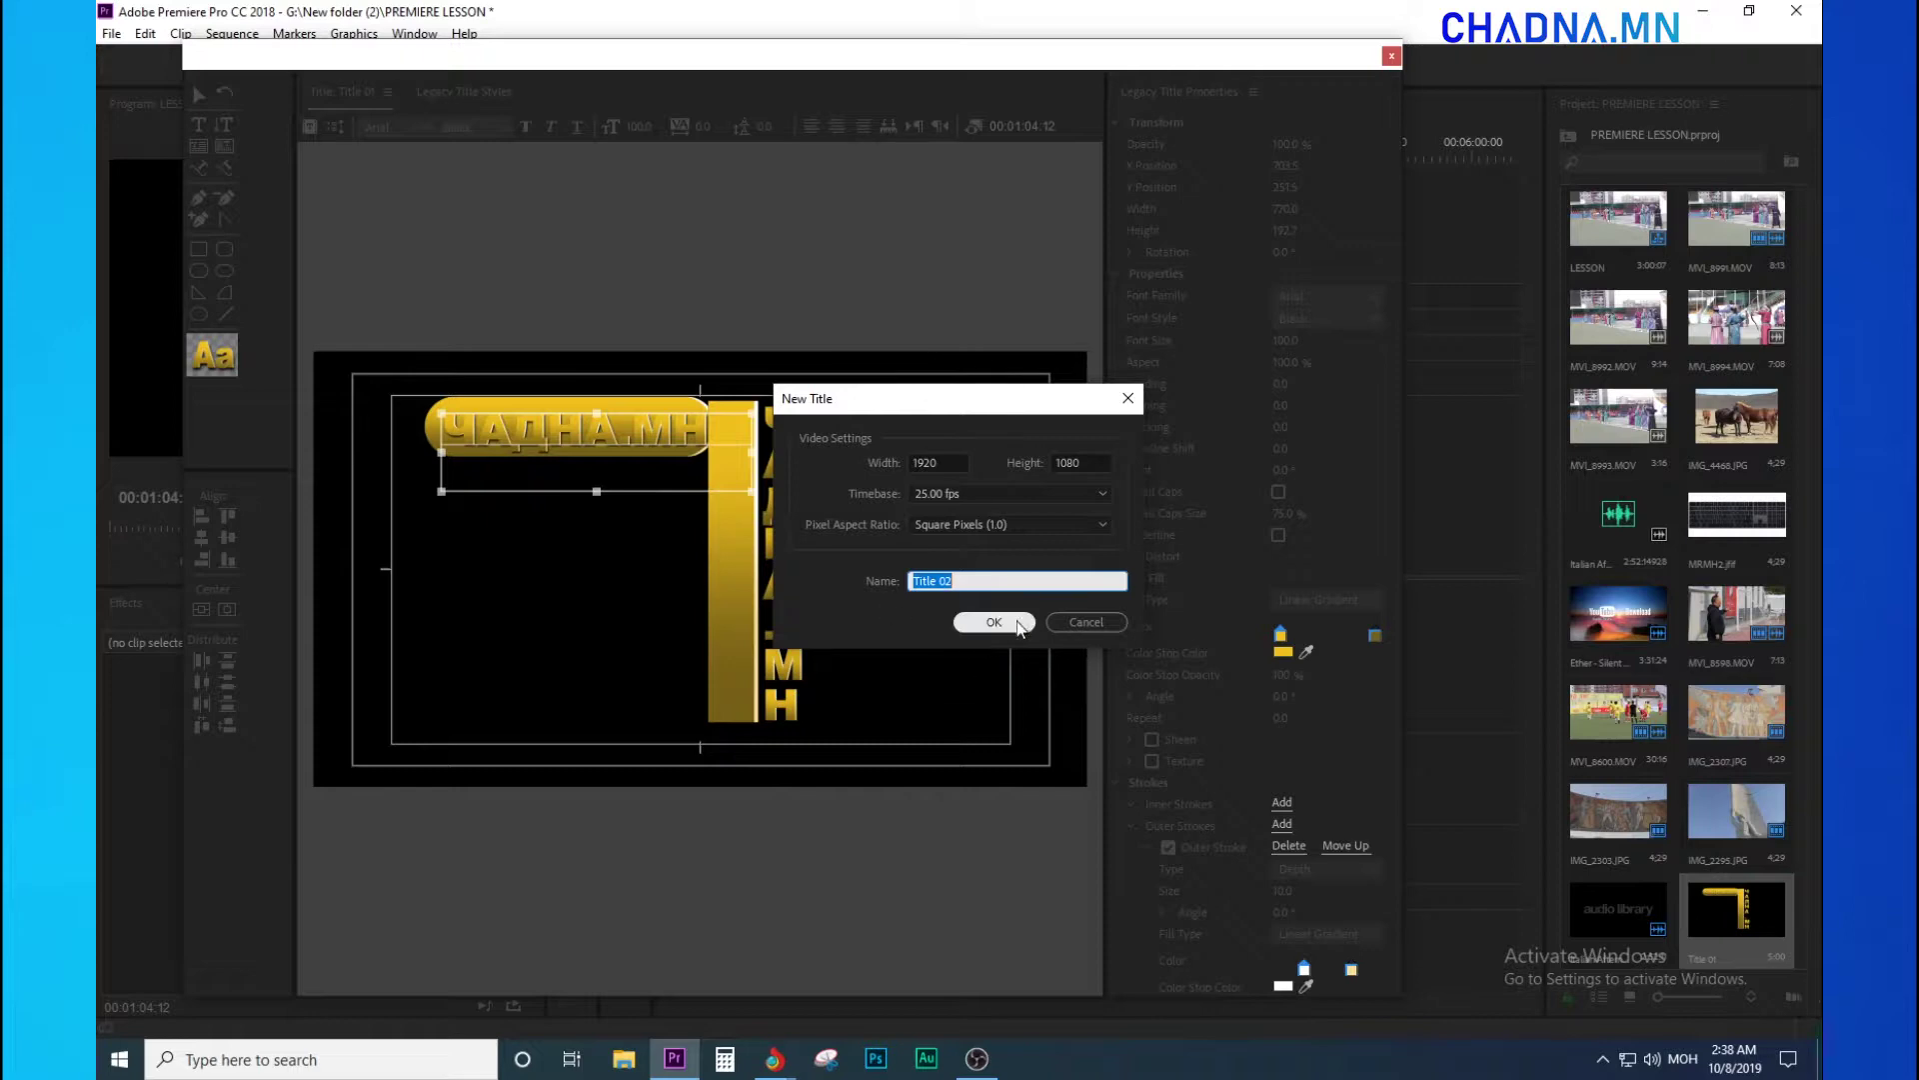
pyautogui.click(981, 579)
pyautogui.press('BackSpace')
pyautogui.press('BackSpace')
pyautogui.press('BackSpace')
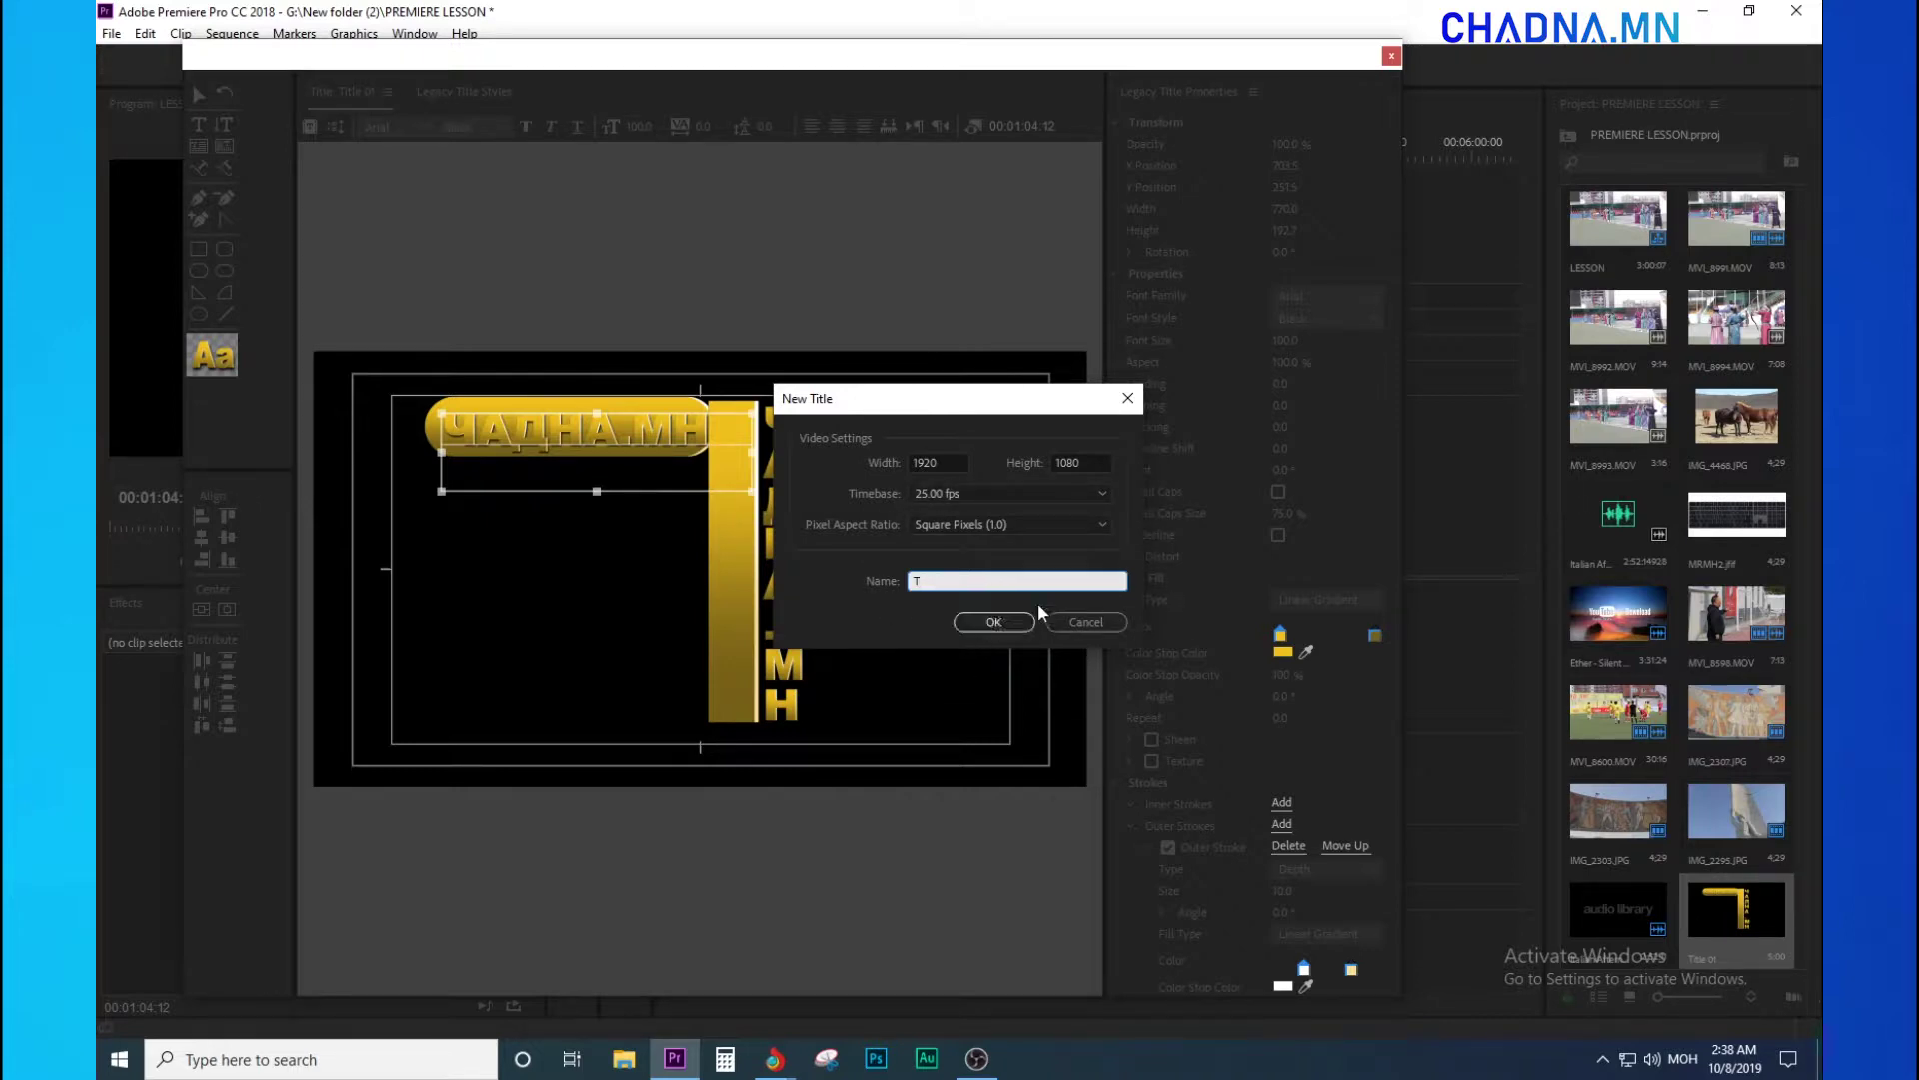
pyautogui.write('эабеабө')
pyautogui.click(994, 621)
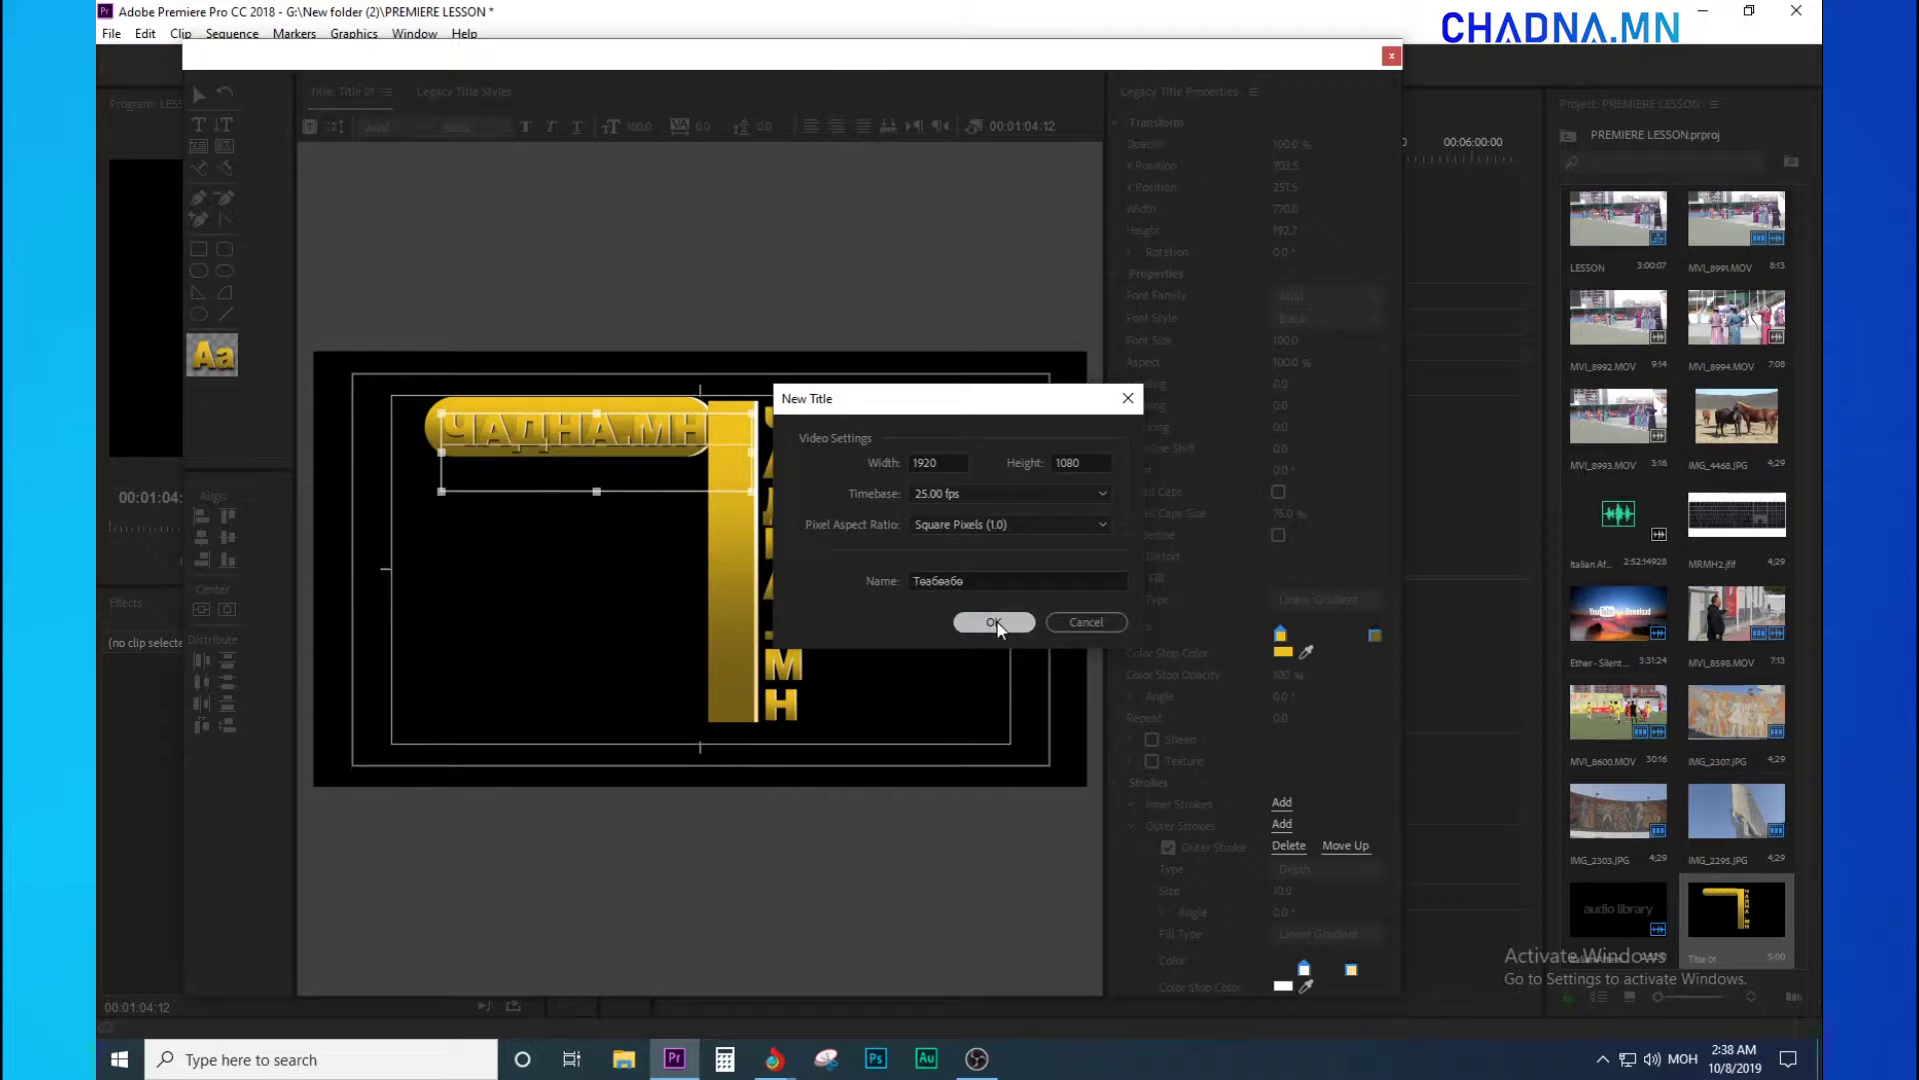
# - Replace ЧАДНА with CHADNA in the new title's horizontal text and delete the remaining .МН
pyautogui.doubleClick(525, 448)
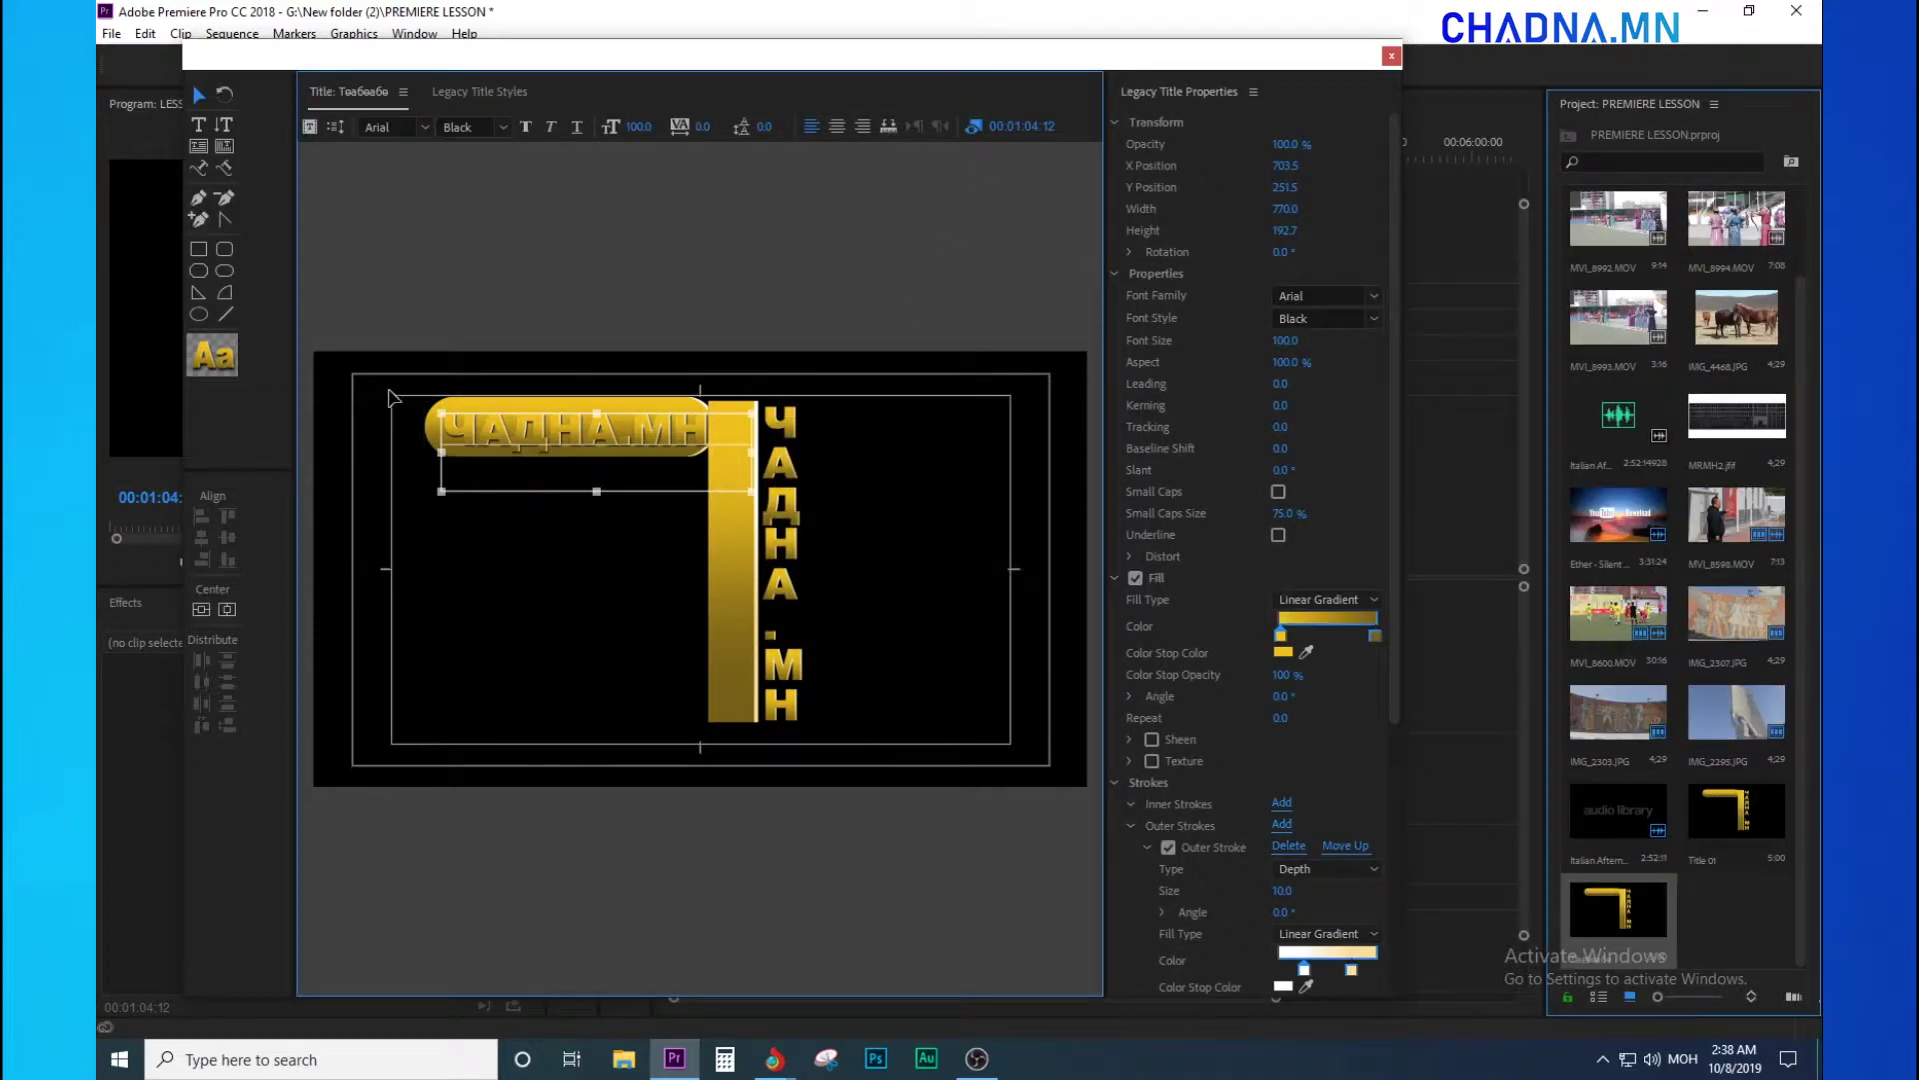
pyautogui.click(489, 440)
pyautogui.moveTo(485, 431); pyautogui.dragTo(451, 430)
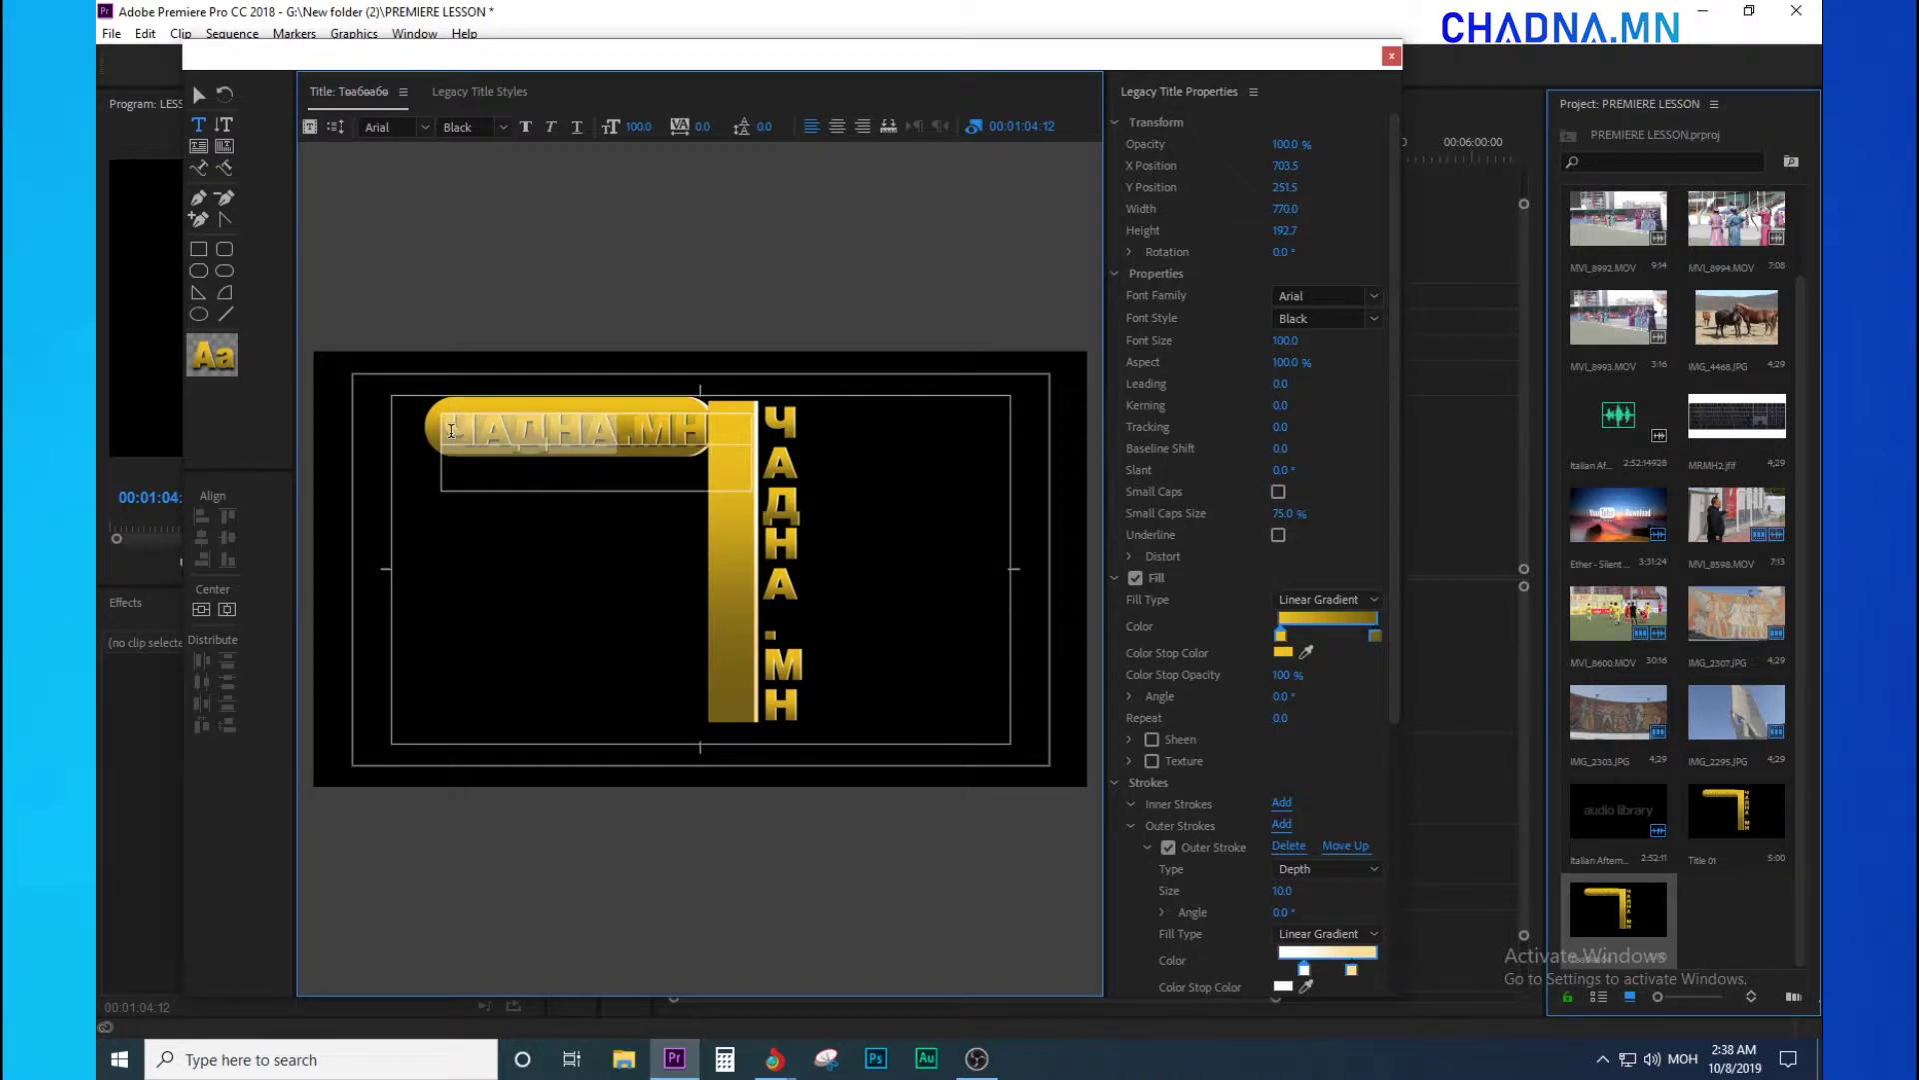
pyautogui.press('BackSpace')
pyautogui.hotkey('alt', 'shift')
pyautogui.write('CHA')
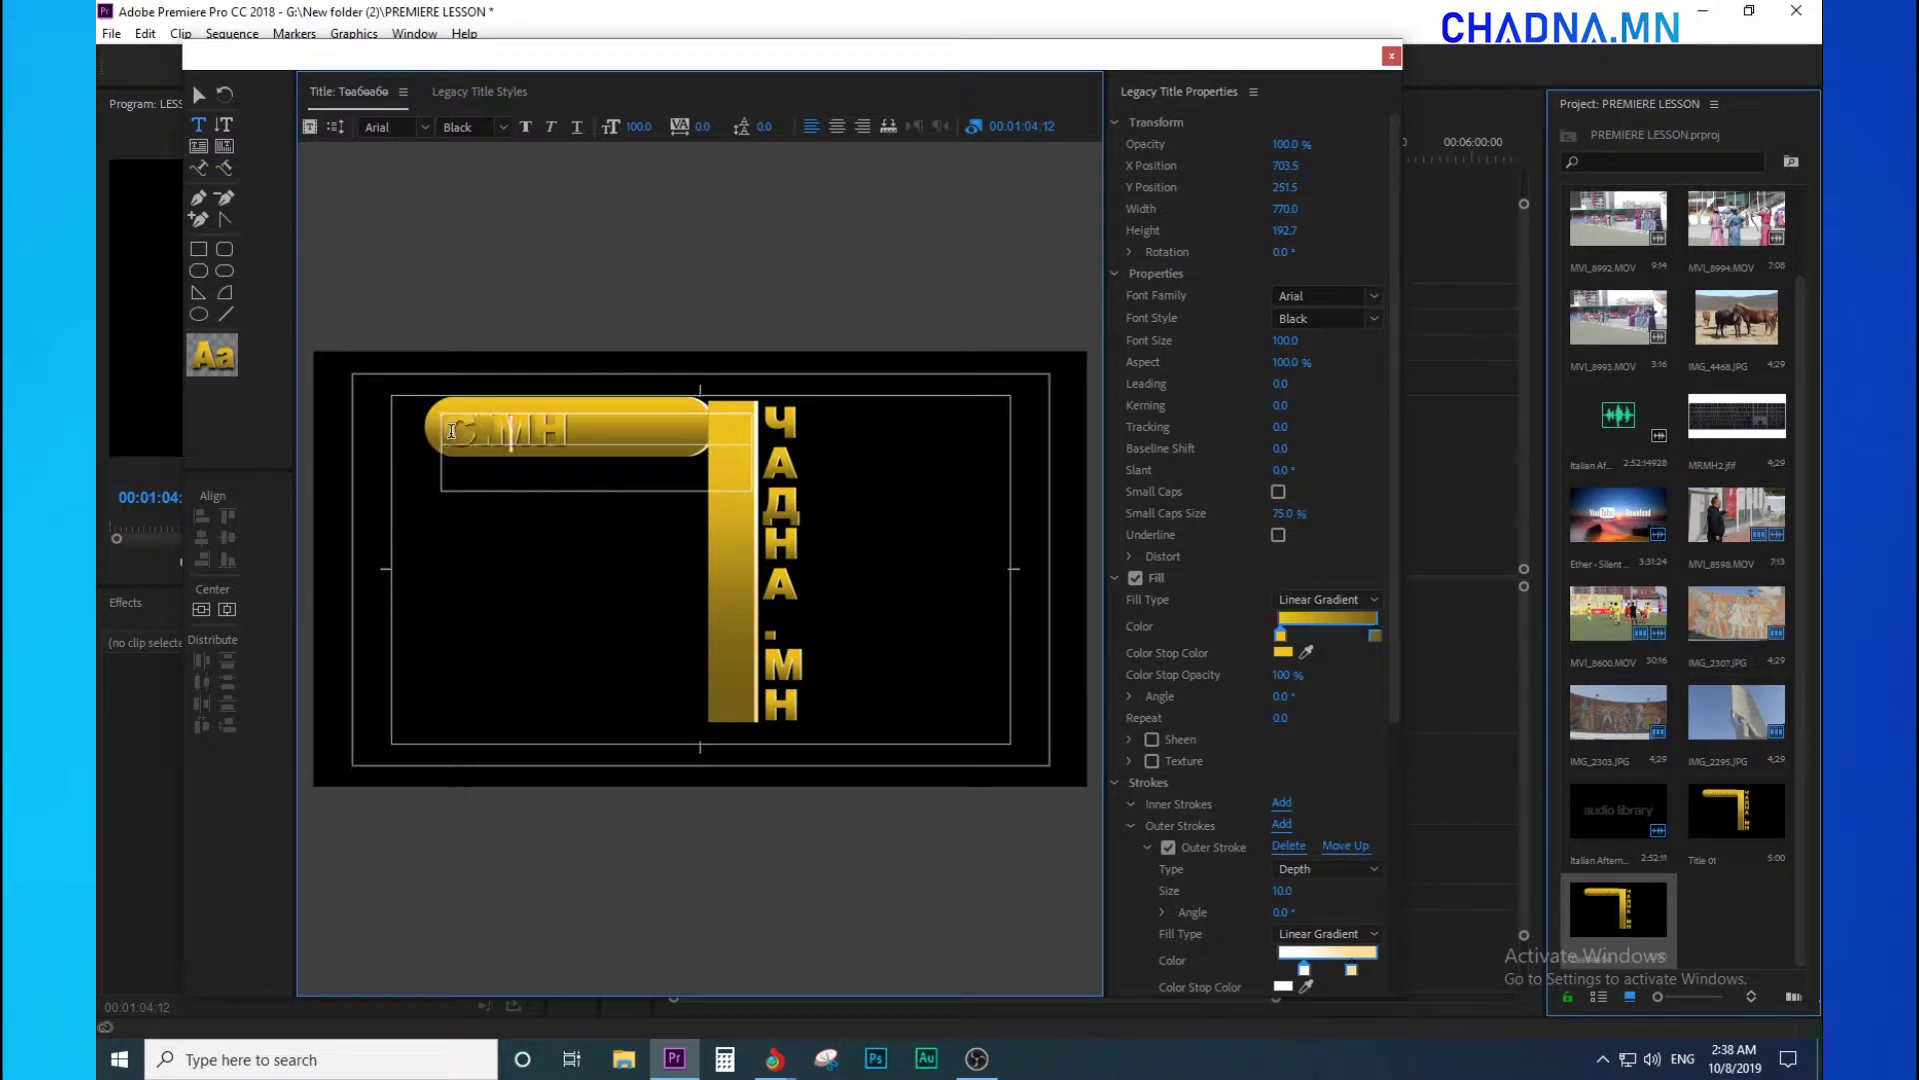
pyautogui.write('DNA')
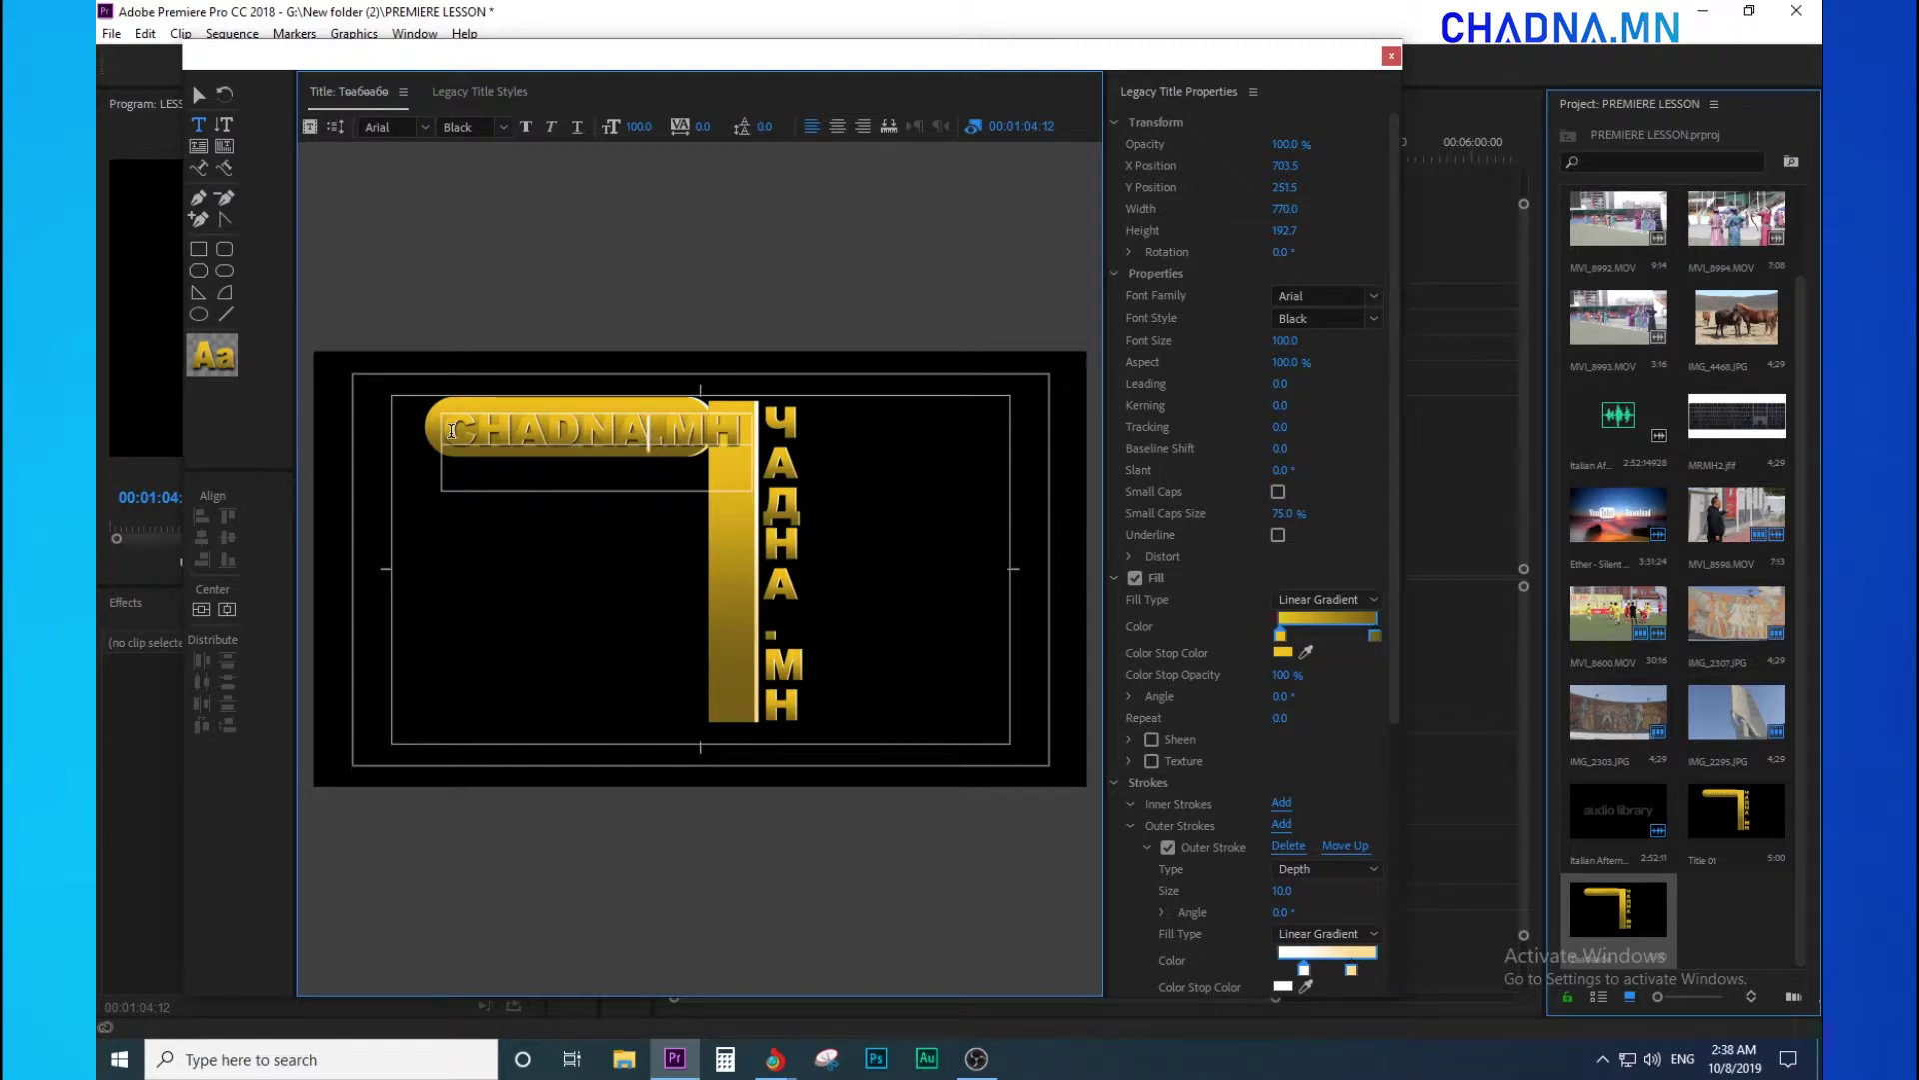
pyautogui.press('Delete')
pyautogui.press('Delete')
pyautogui.press('Delete')
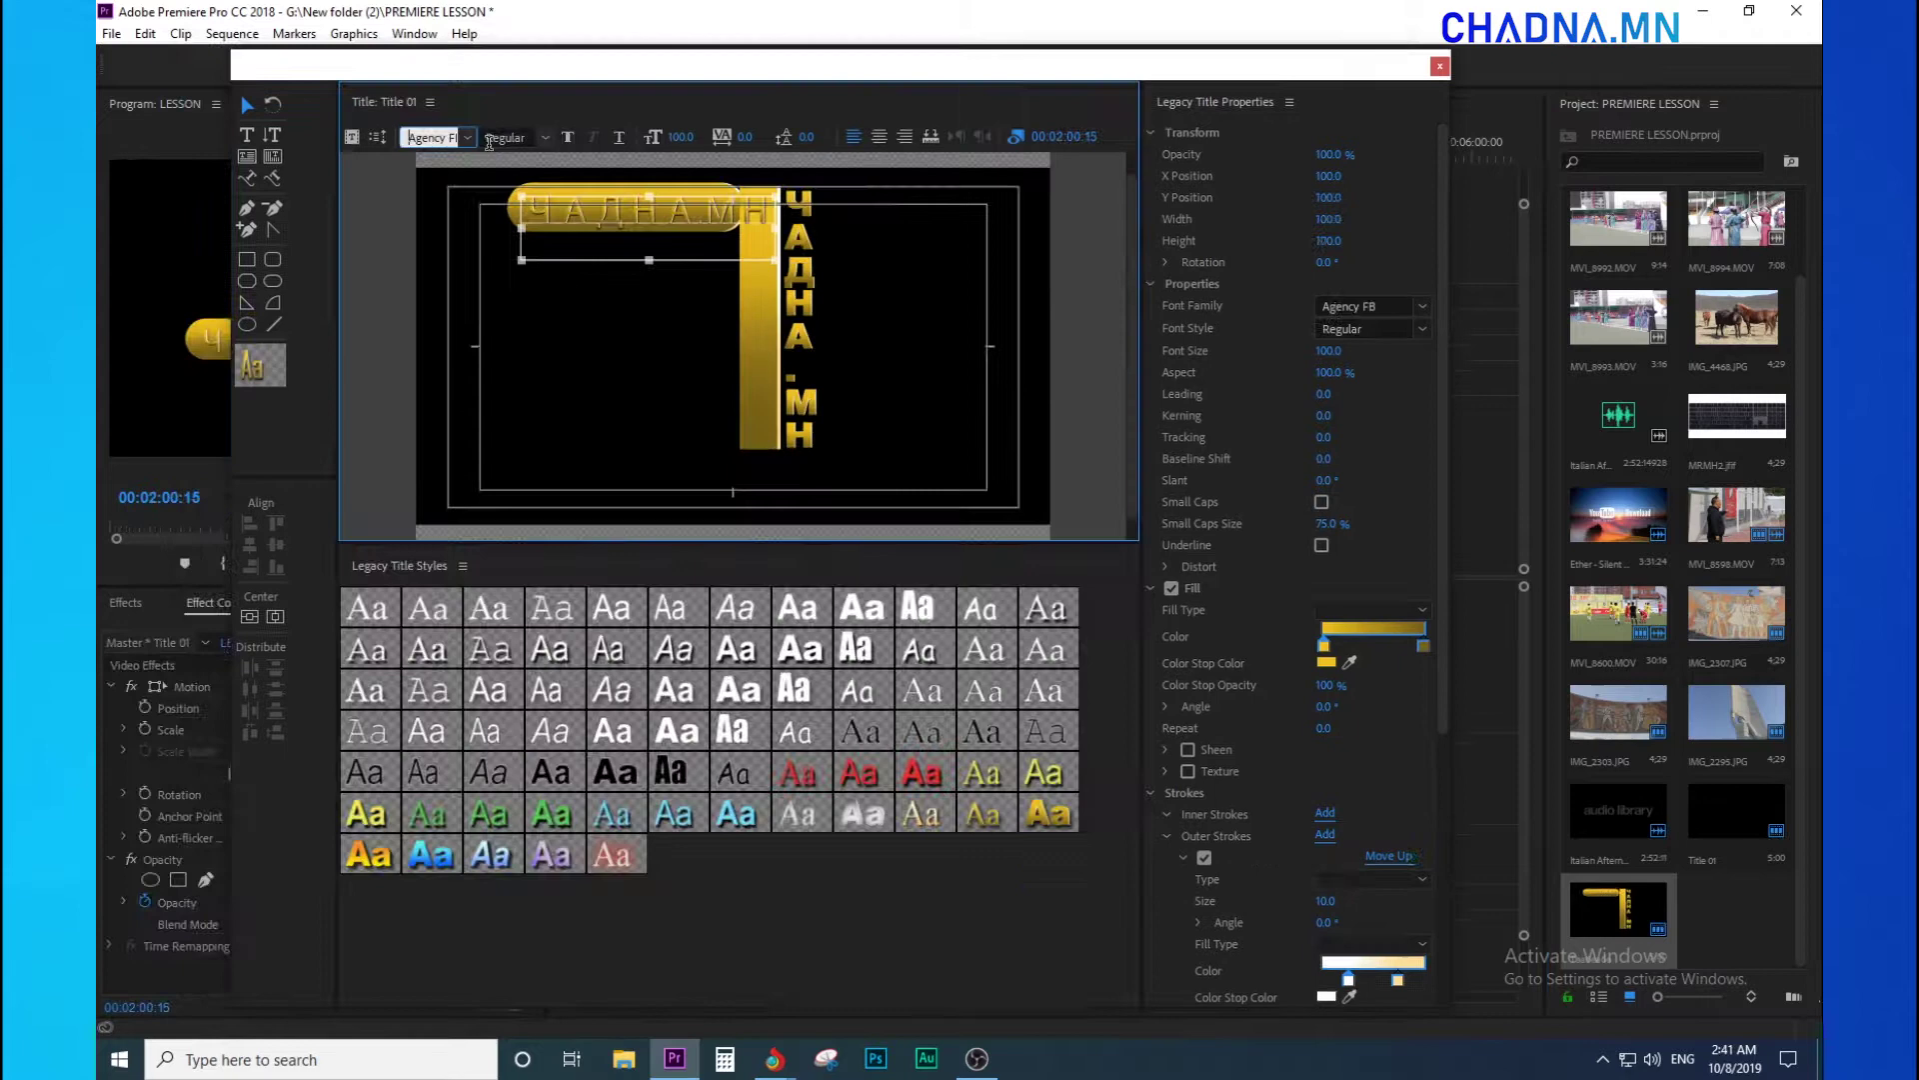
# - Set the horizontal text to Bold, adjust its font size, and enlarge its text box to about 1358 wide and 510 high
pyautogui.click(545, 137)
pyautogui.click(499, 161)
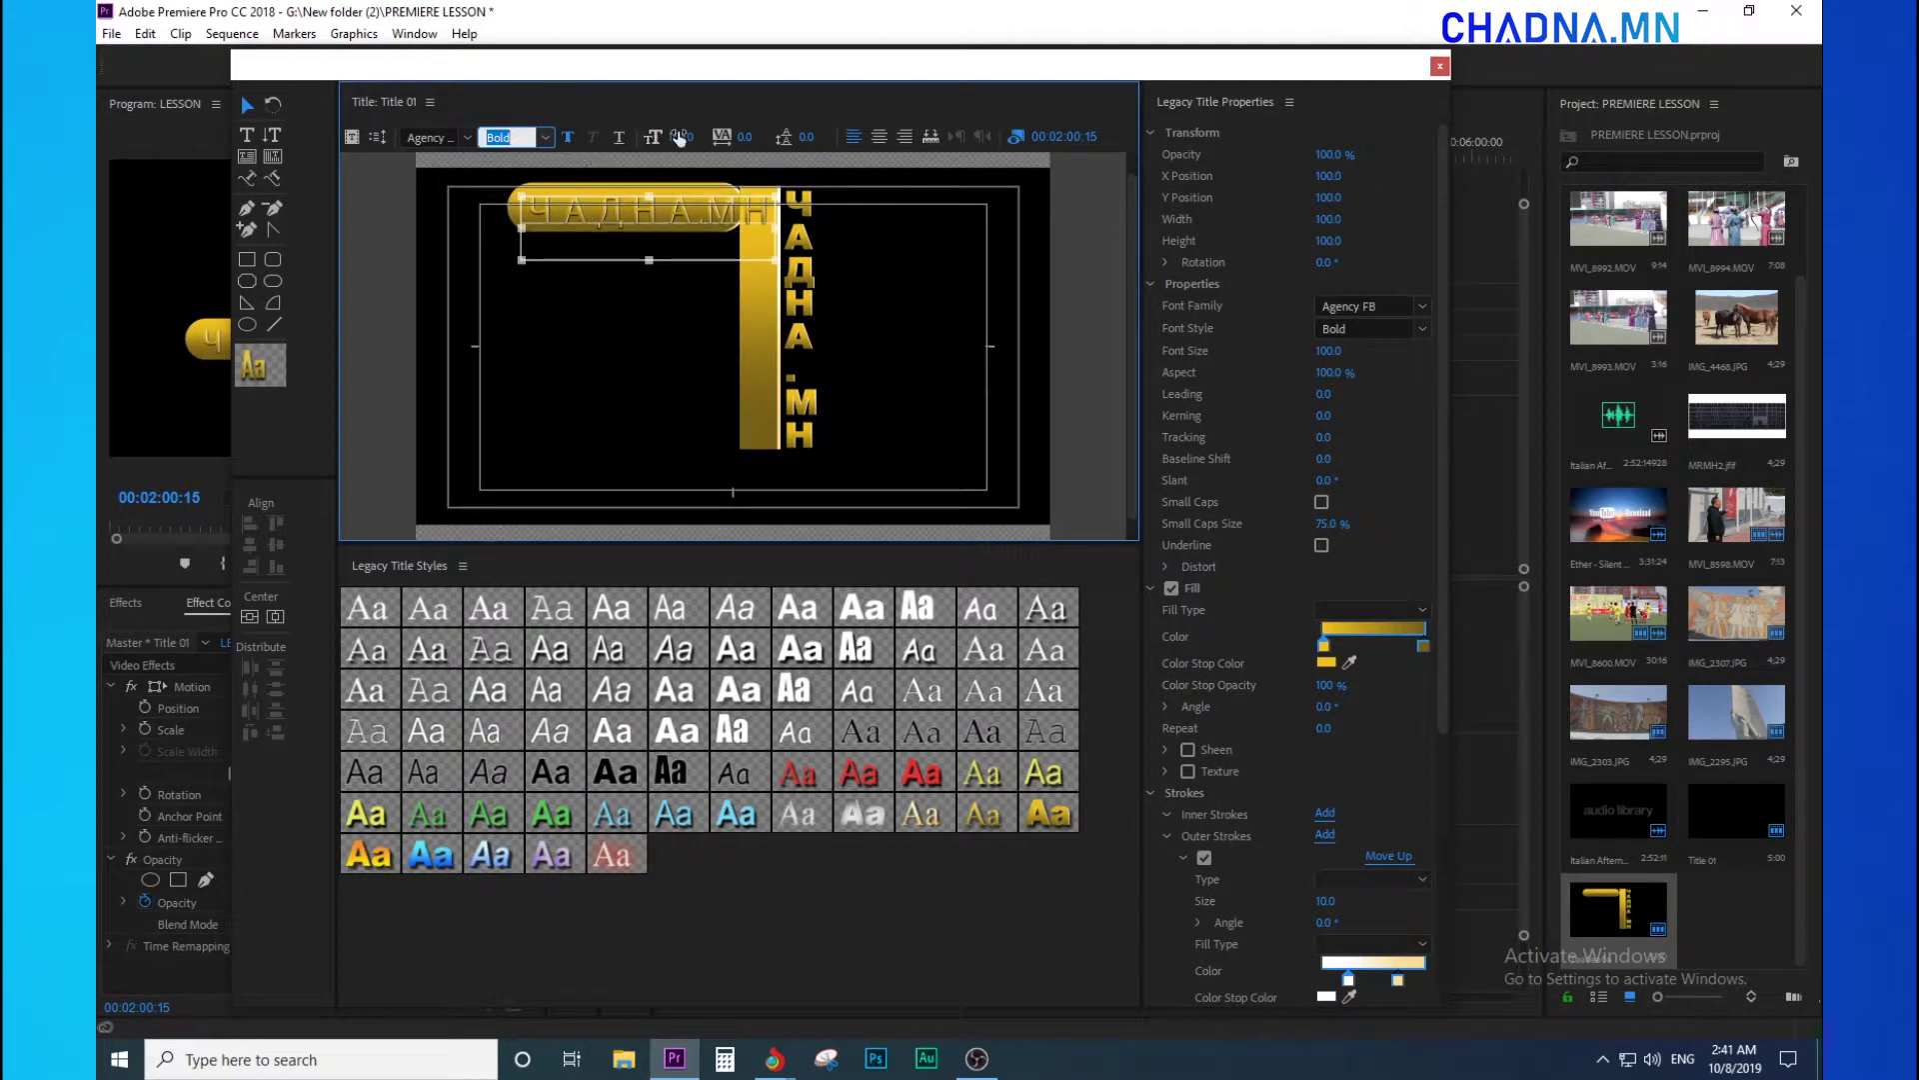
pyautogui.moveTo(685, 140); pyautogui.dragTo(750, 143)
pyautogui.moveTo(775, 260); pyautogui.dragTo(970, 365)
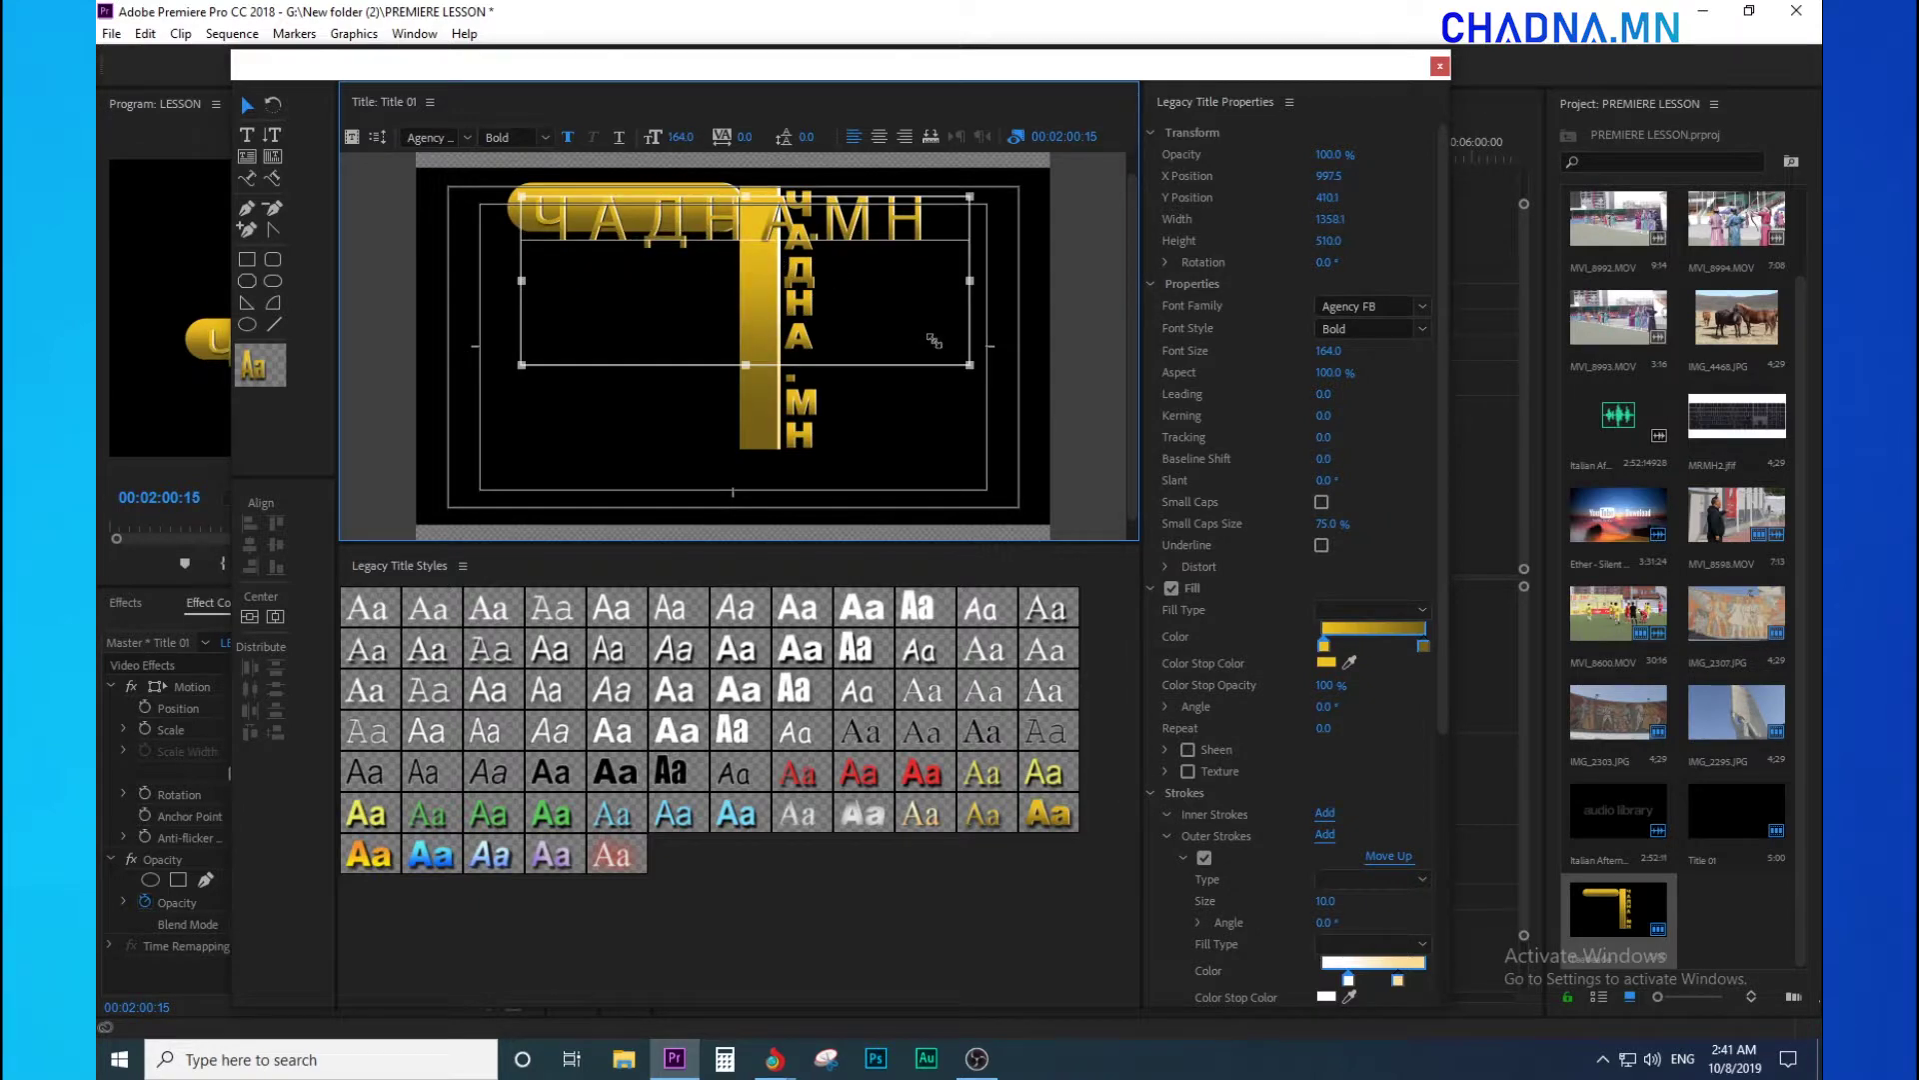
pyautogui.moveTo(680, 137); pyautogui.dragTo(719, 141)
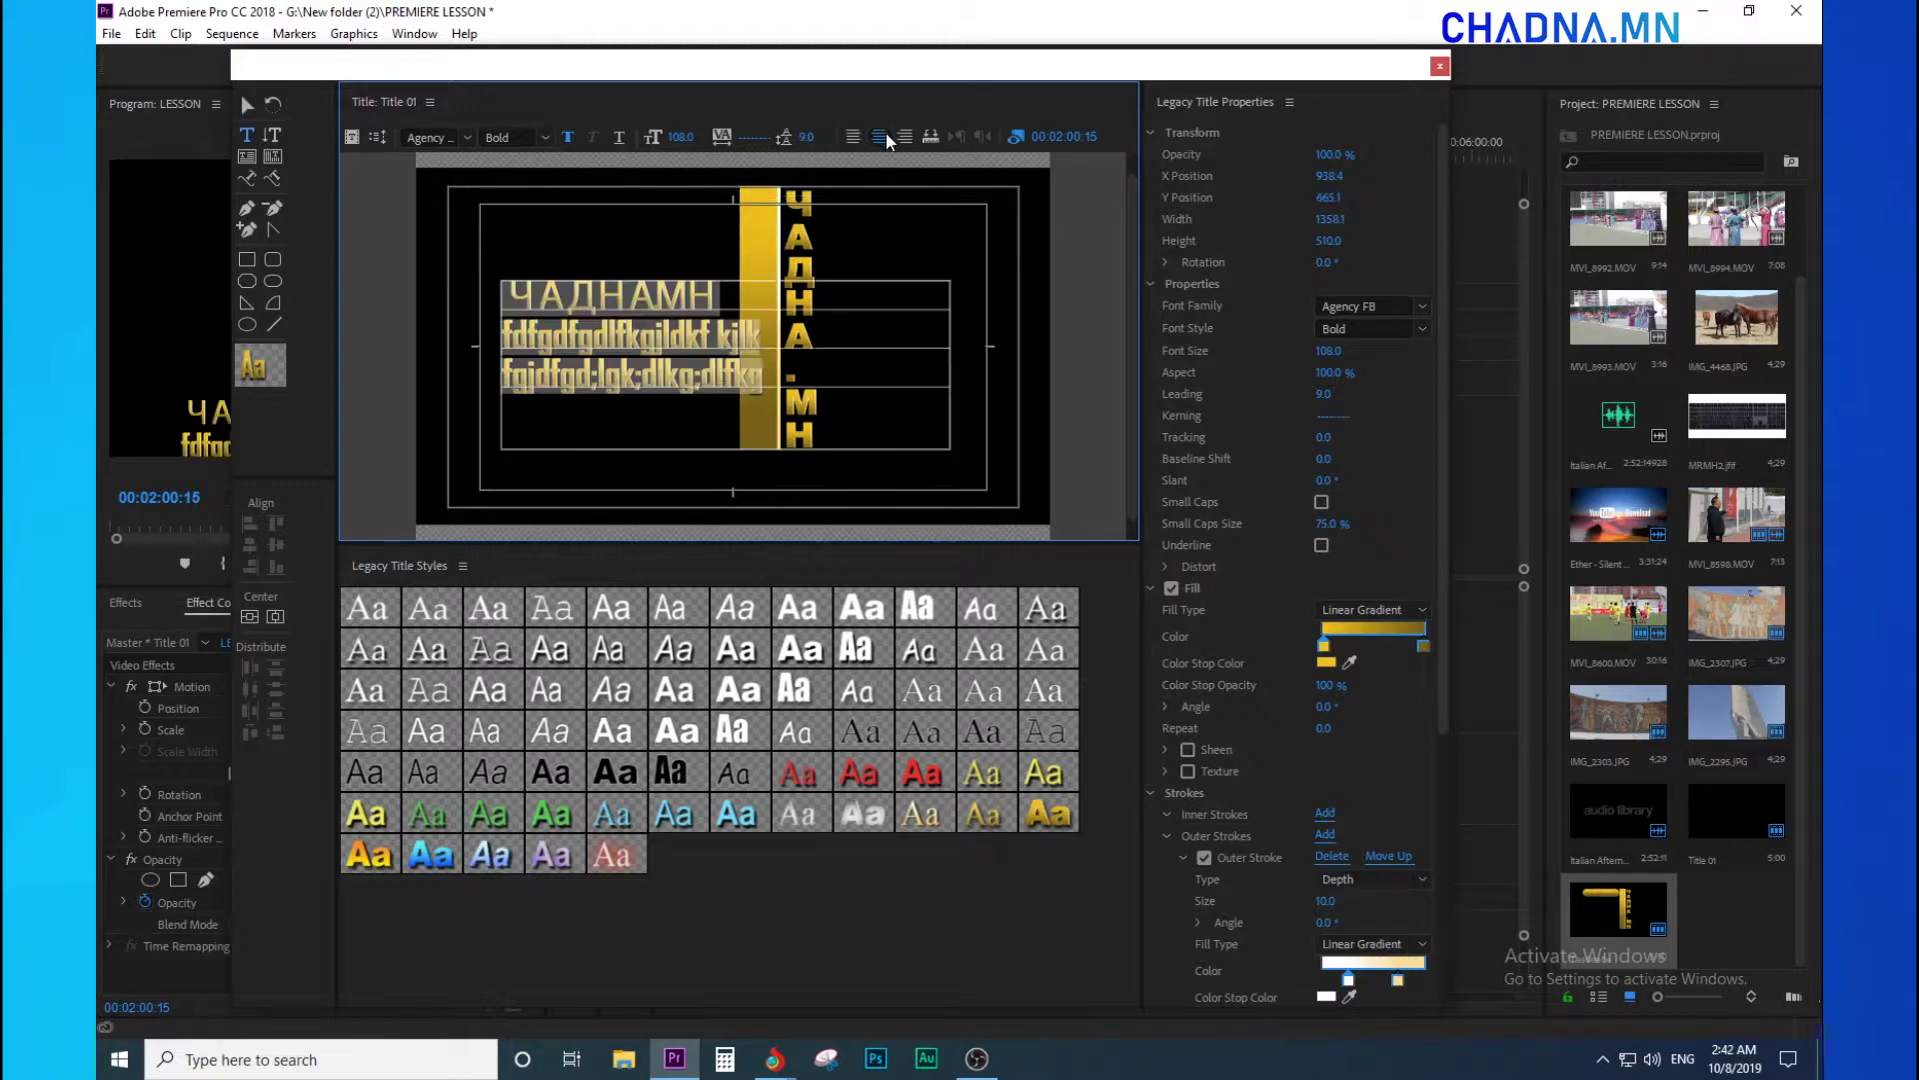
# - Center-align the horizontal text block and move it left so its lines clear the vertical gold bar
pyautogui.click(879, 137)
pyautogui.click(247, 105)
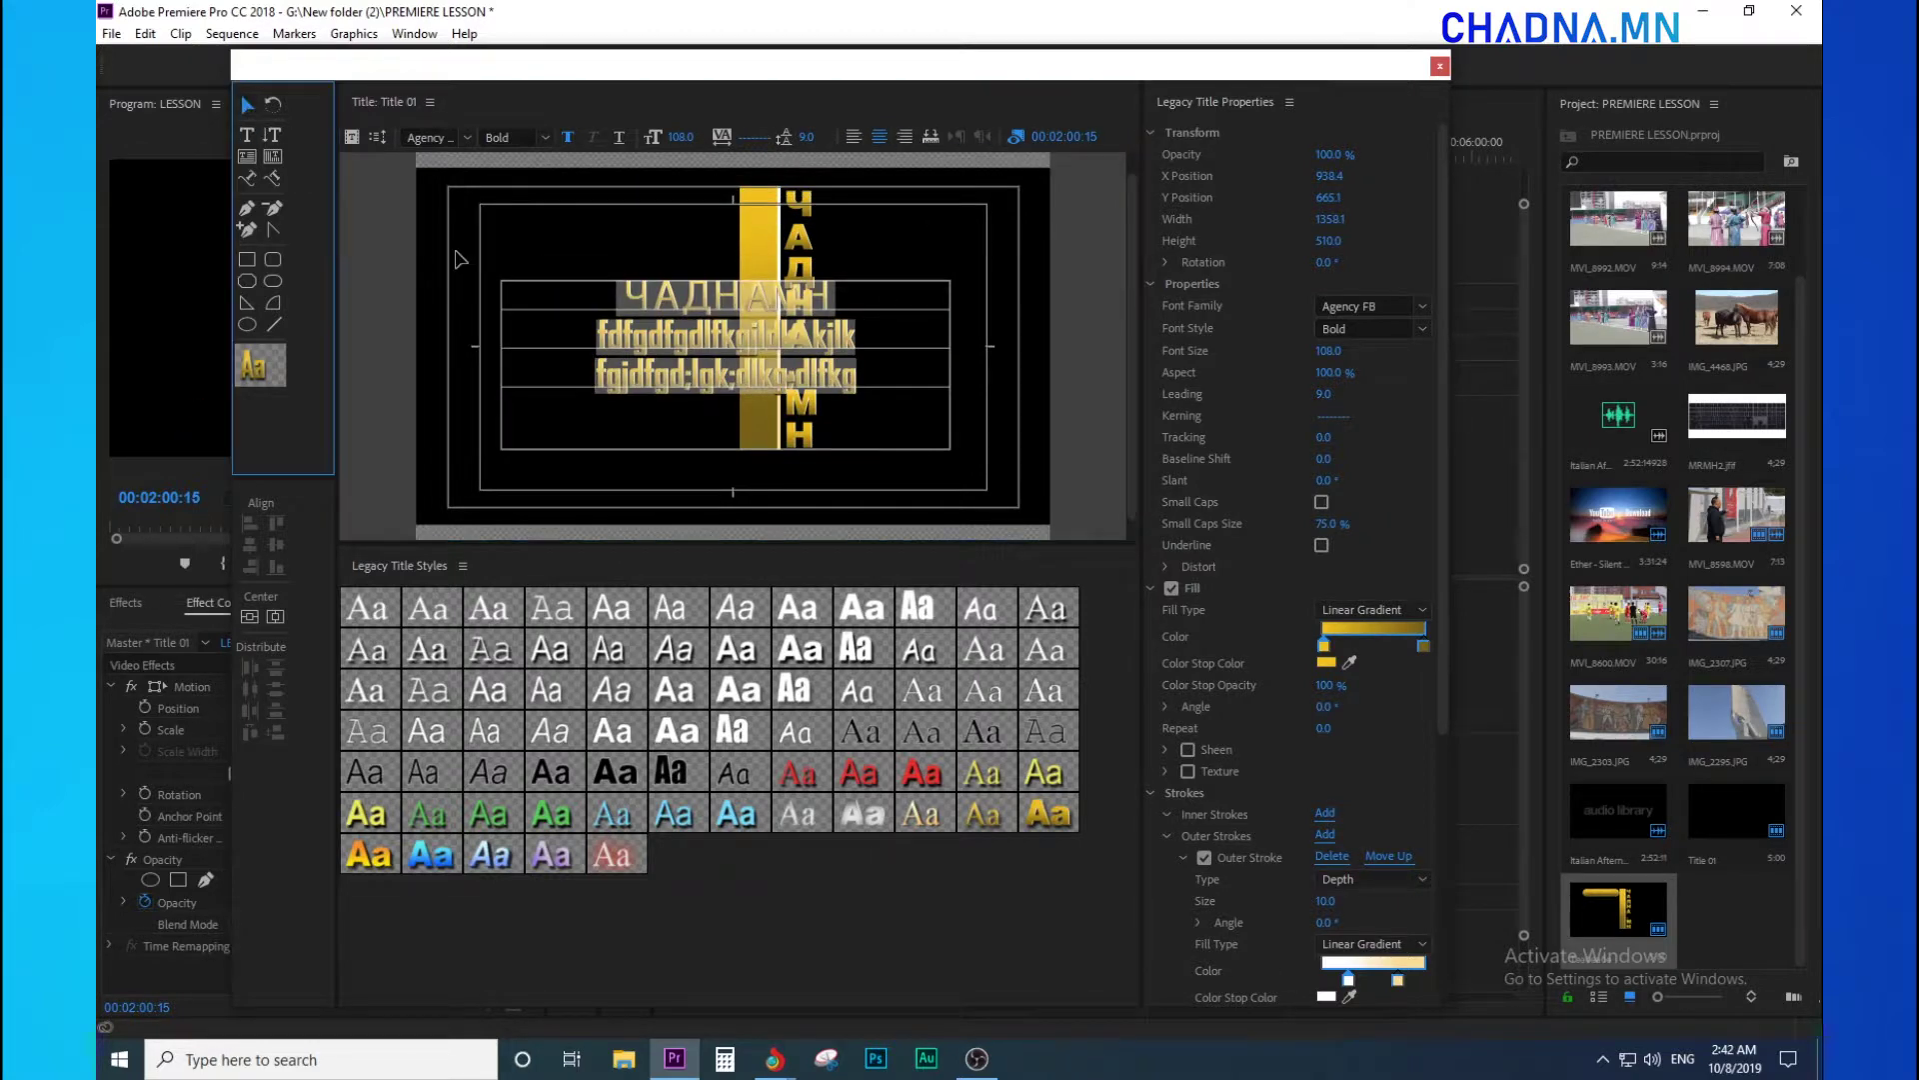
pyautogui.moveTo(700, 335); pyautogui.dragTo(567, 288)
# - Shift the vertical text to about X 1186, Y 638 and reposition the horizontal text at about X 512.7, Y 655.7
pyautogui.moveTo(814, 405)
pyautogui.mouseDown()
pyautogui.moveTo(696, 398)
pyautogui.moveTo(878, 379)
pyautogui.moveTo(804, 396)
pyautogui.mouseUp()
pyautogui.click(632, 355)
pyautogui.moveTo(632, 355); pyautogui.dragTo(638, 399)
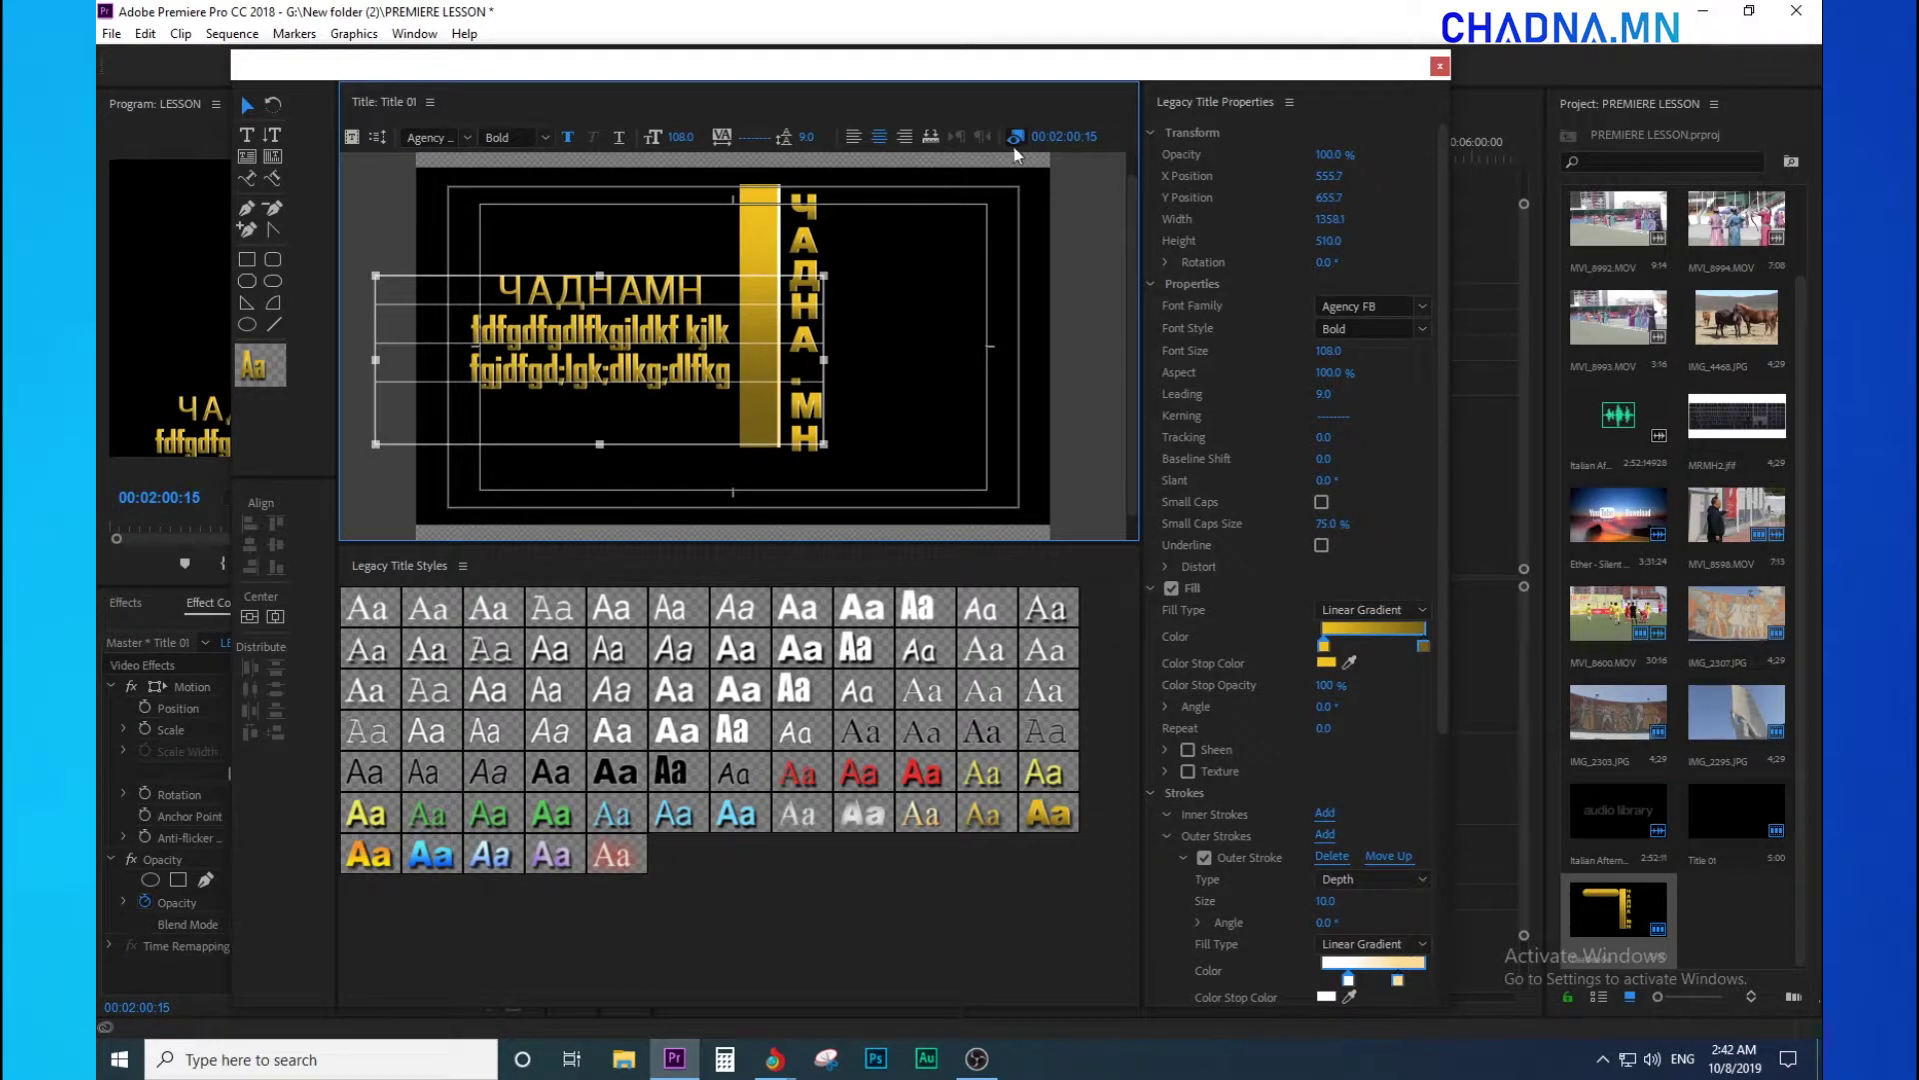
pyautogui.moveTo(1349, 160); pyautogui.dragTo(1313, 199)
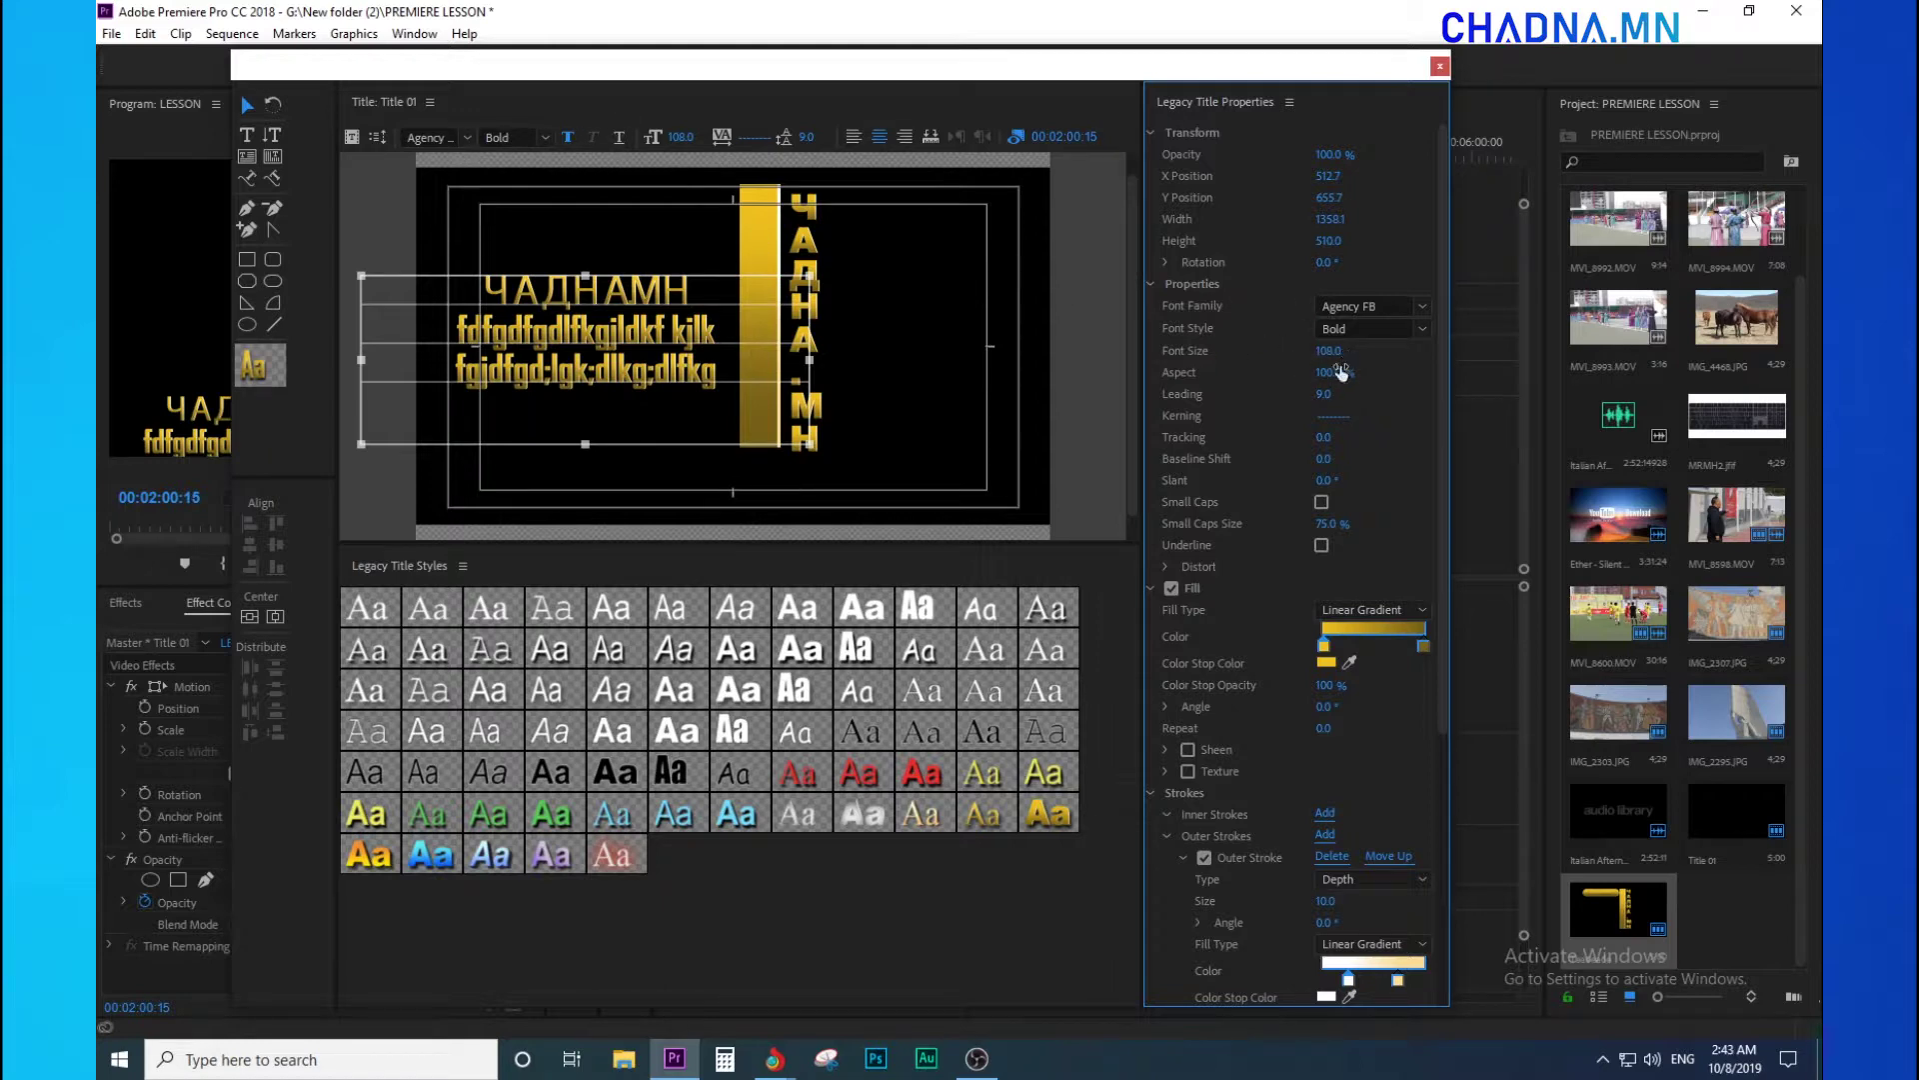
# - Set the horizontal text's leading and kerning to 0 and its tracking to 1
pyautogui.moveTo(1322, 406); pyautogui.dragTo(1397, 416)
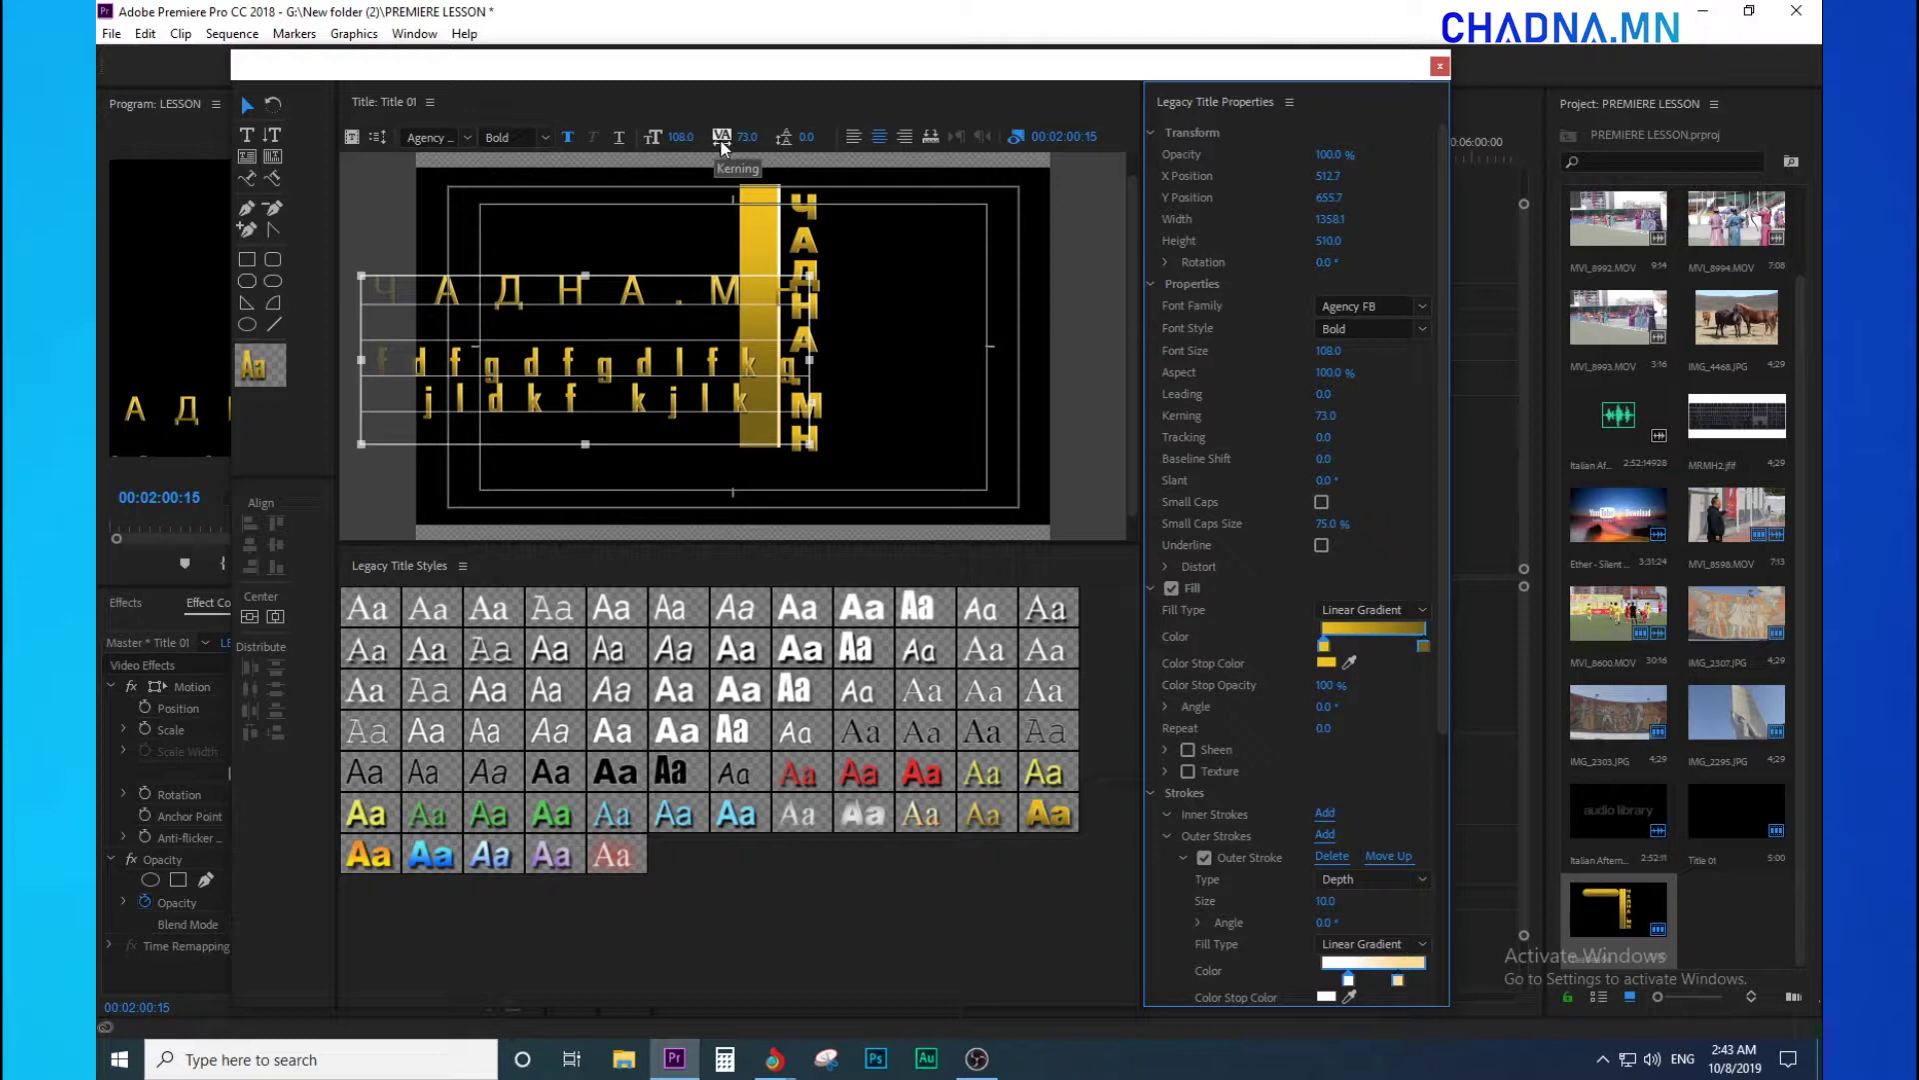
pyautogui.click(1325, 415)
pyautogui.write('0')
pyautogui.press('Return')
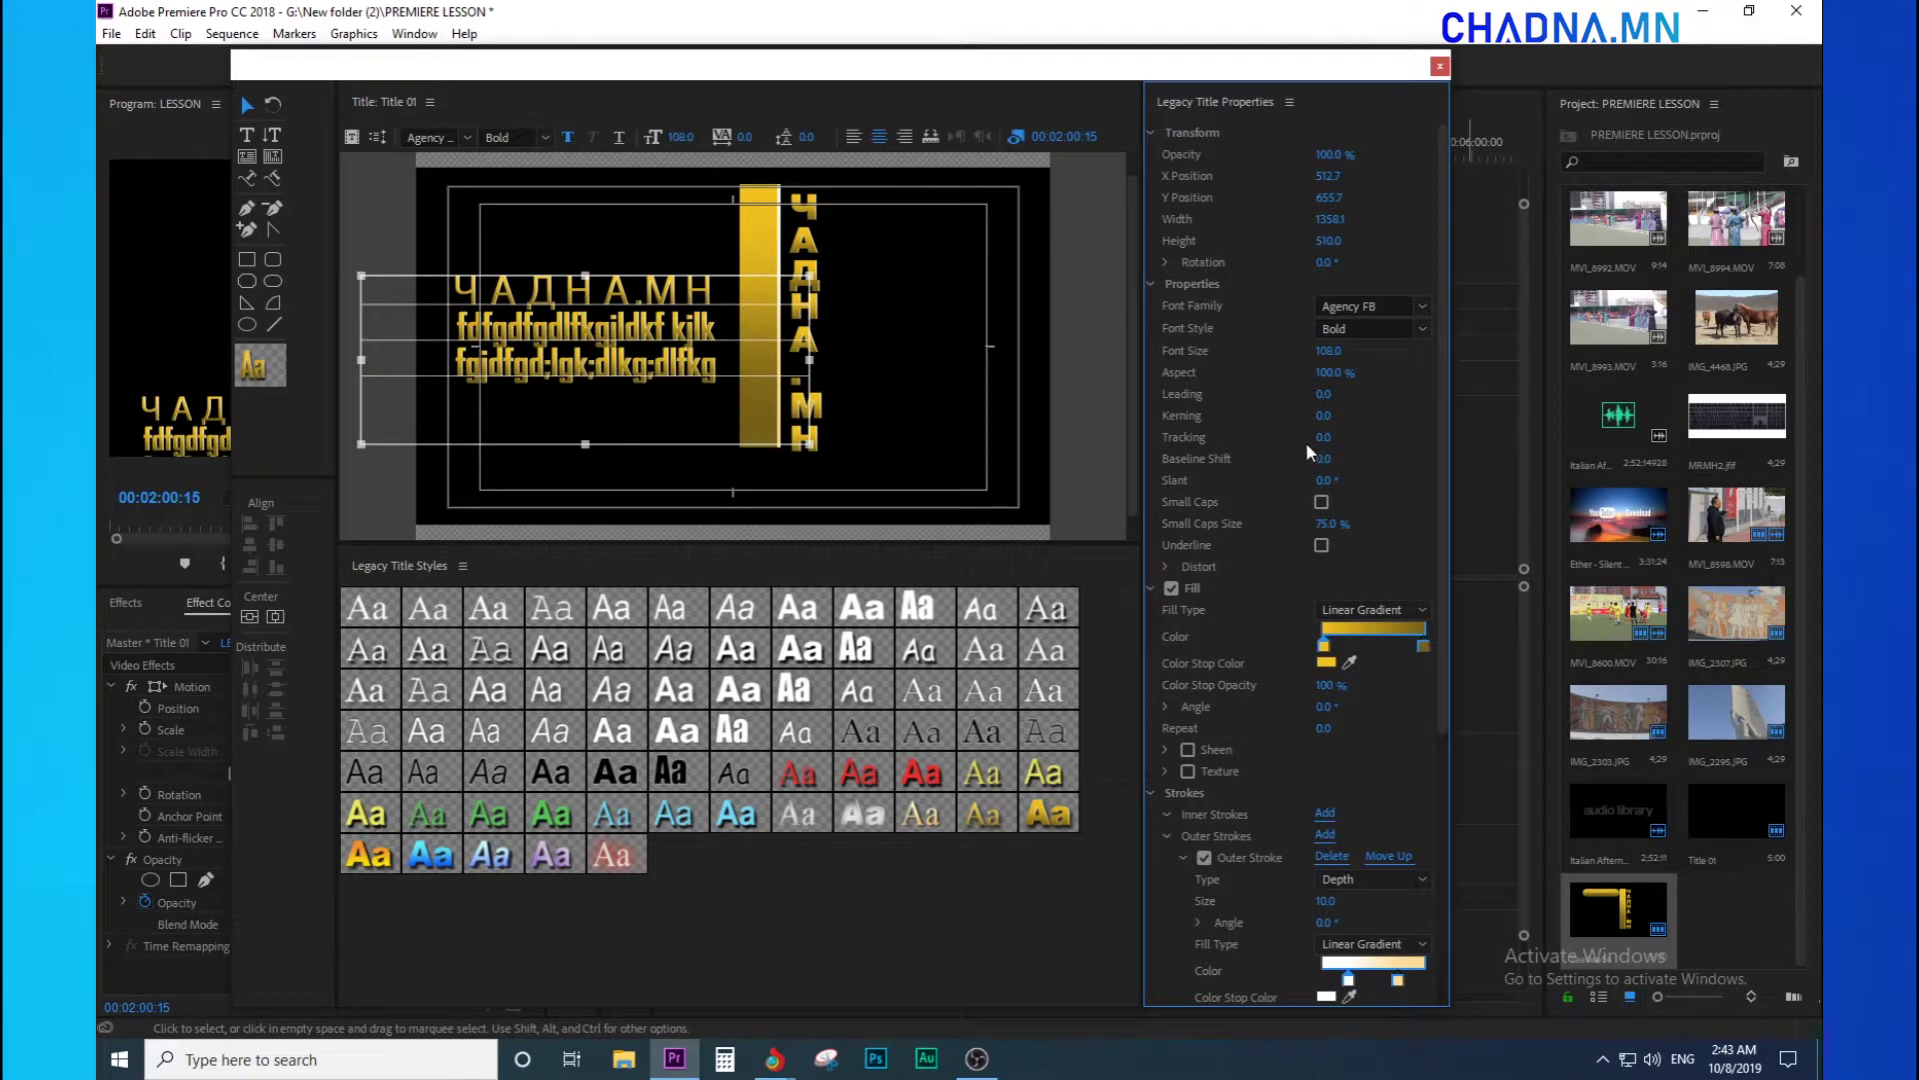
pyautogui.moveTo(1324, 437)
pyautogui.mouseDown()
pyautogui.moveTo(1408, 437)
pyautogui.moveTo(1325, 437)
pyautogui.mouseUp()
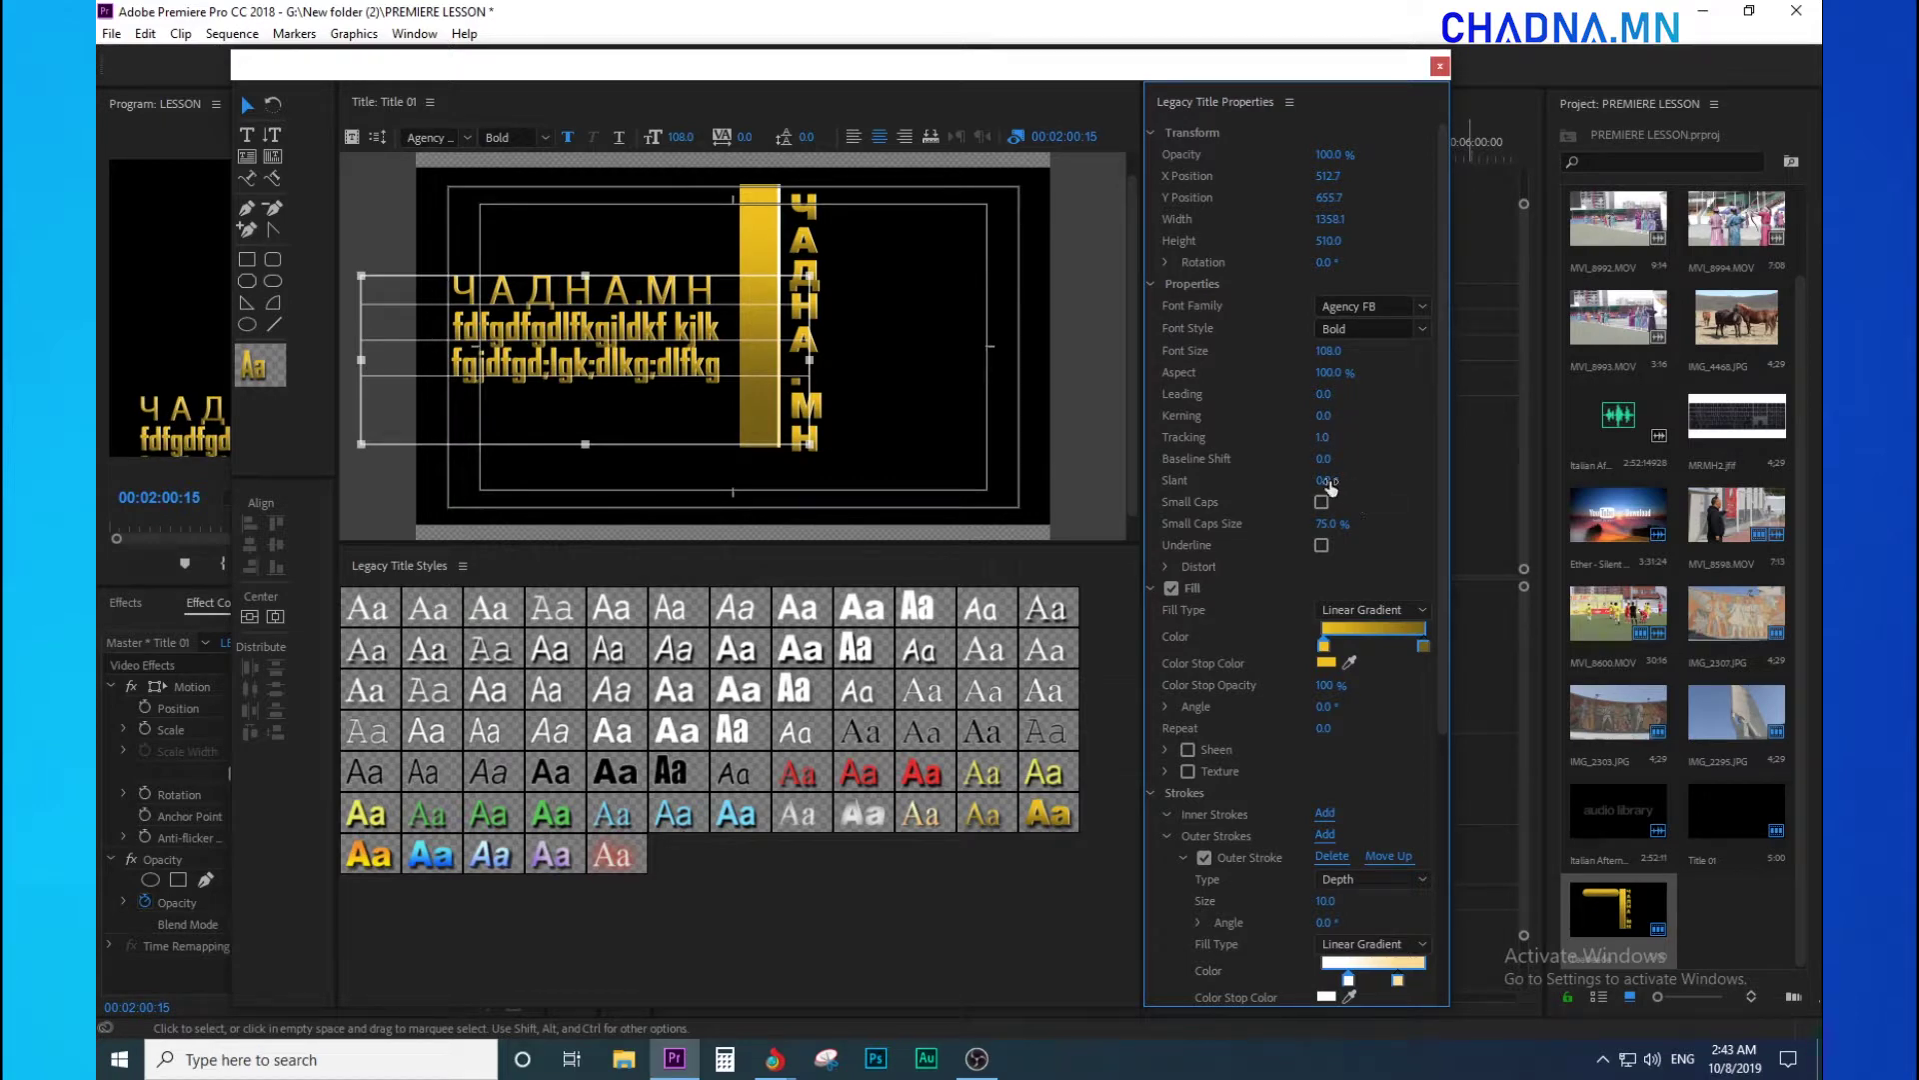
# - Try Small Caps and Underline on the horizontal text and turn both off again
pyautogui.scroll(-1, 1271, 520)
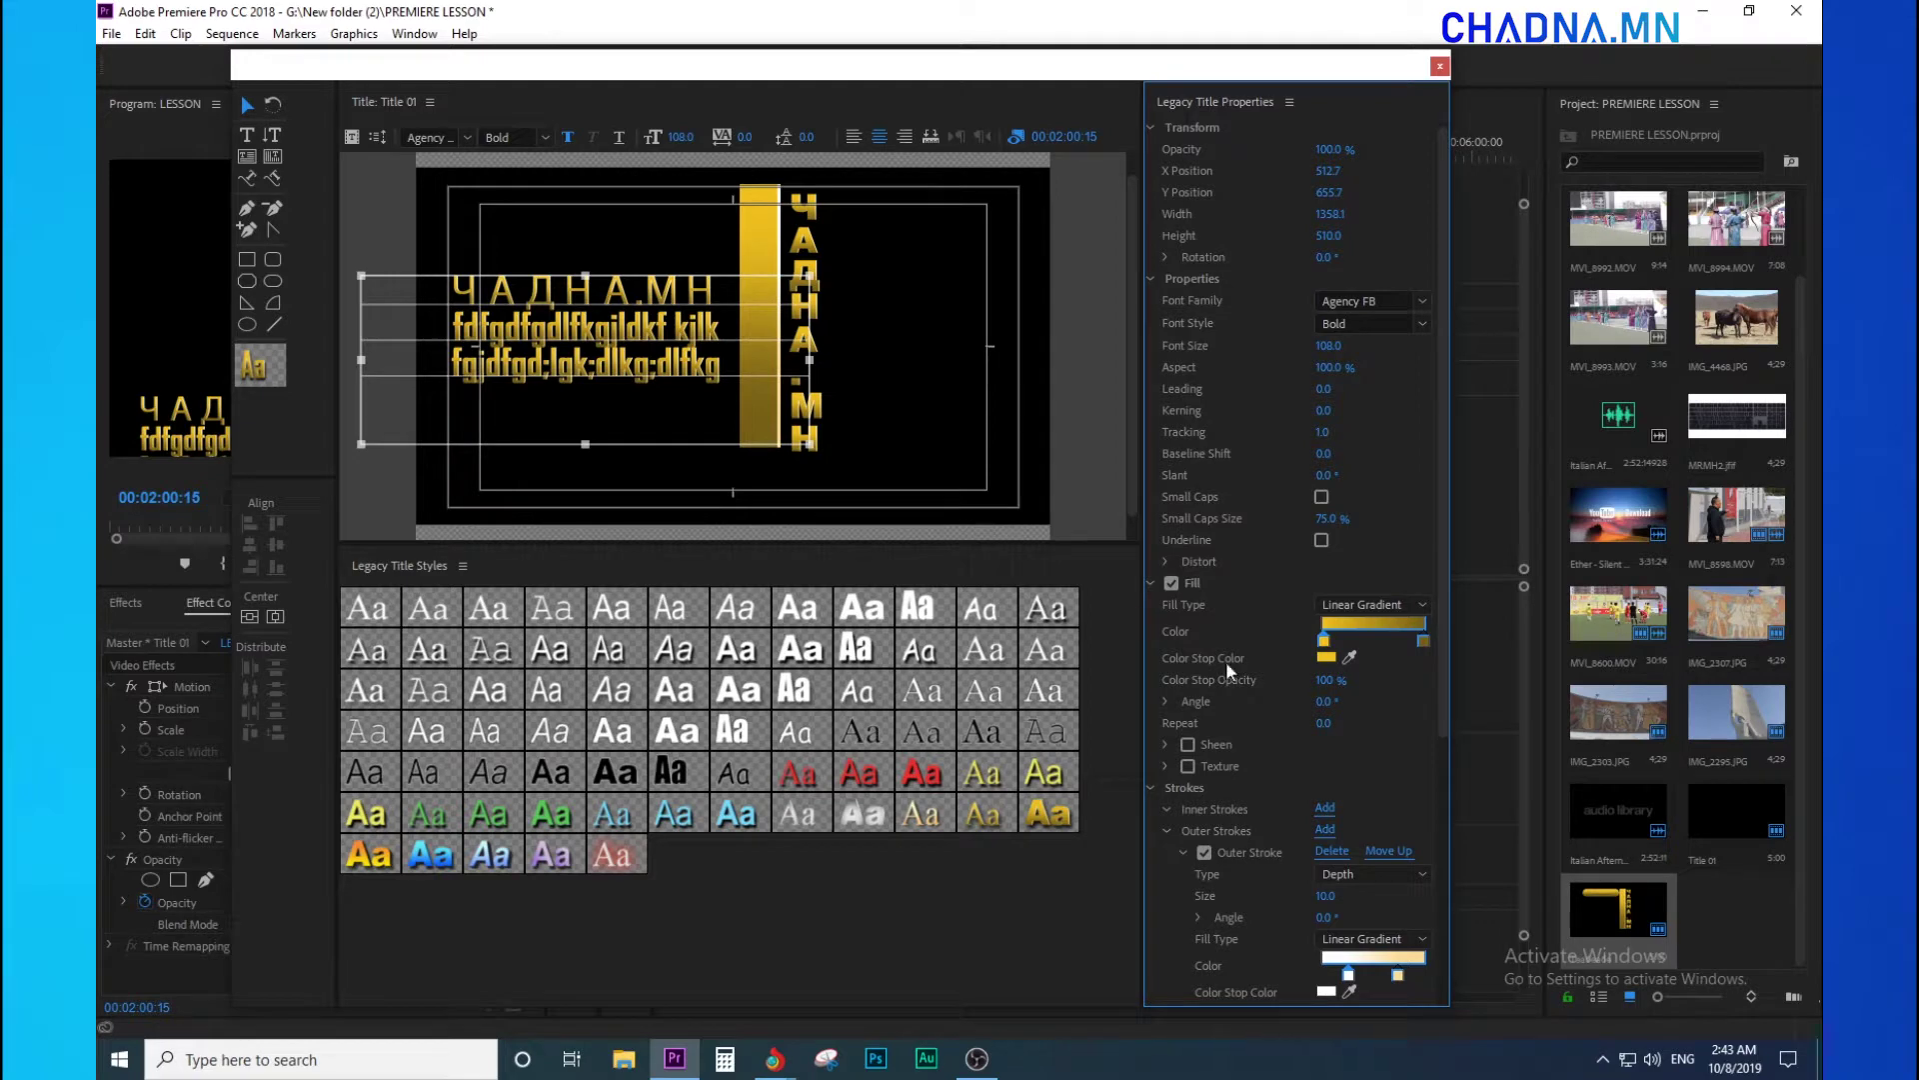
pyautogui.click(1322, 497)
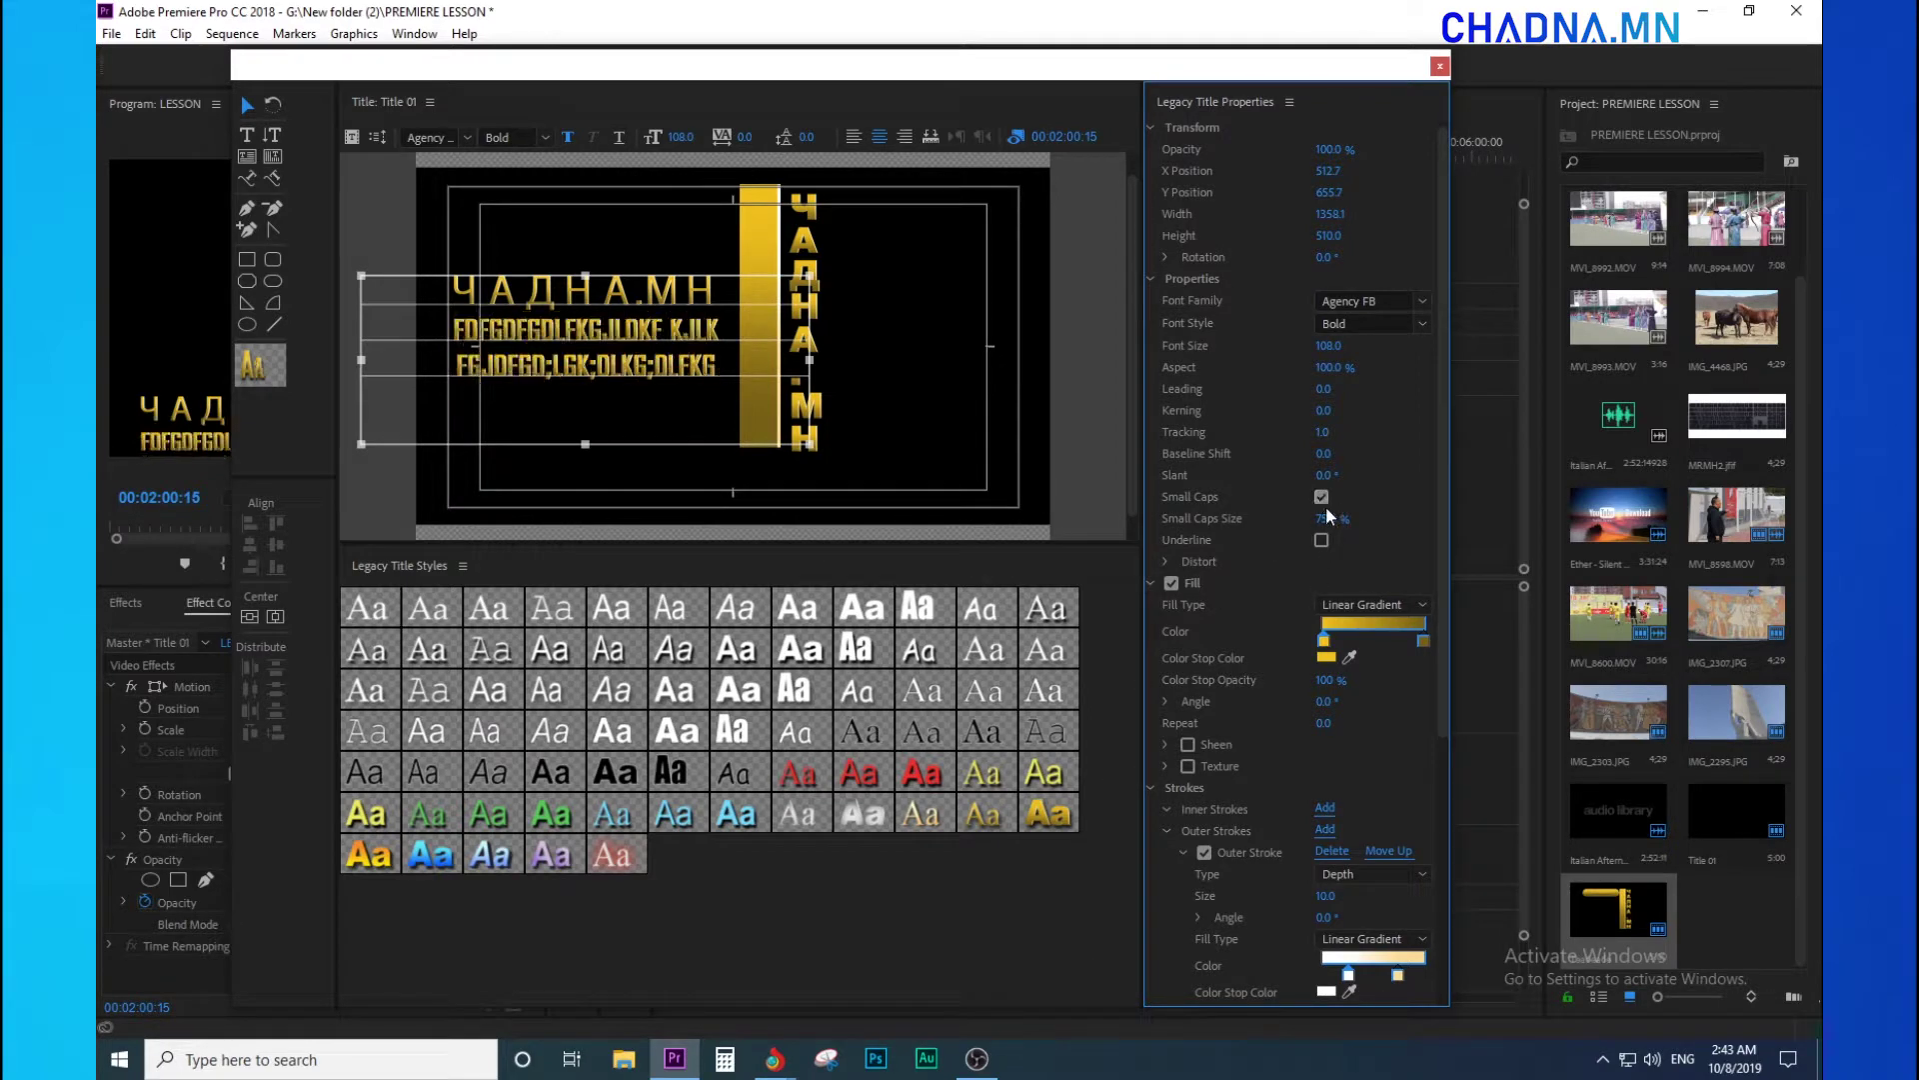
pyautogui.click(1321, 497)
pyautogui.click(1320, 498)
pyautogui.scroll(-1, 1310, 624)
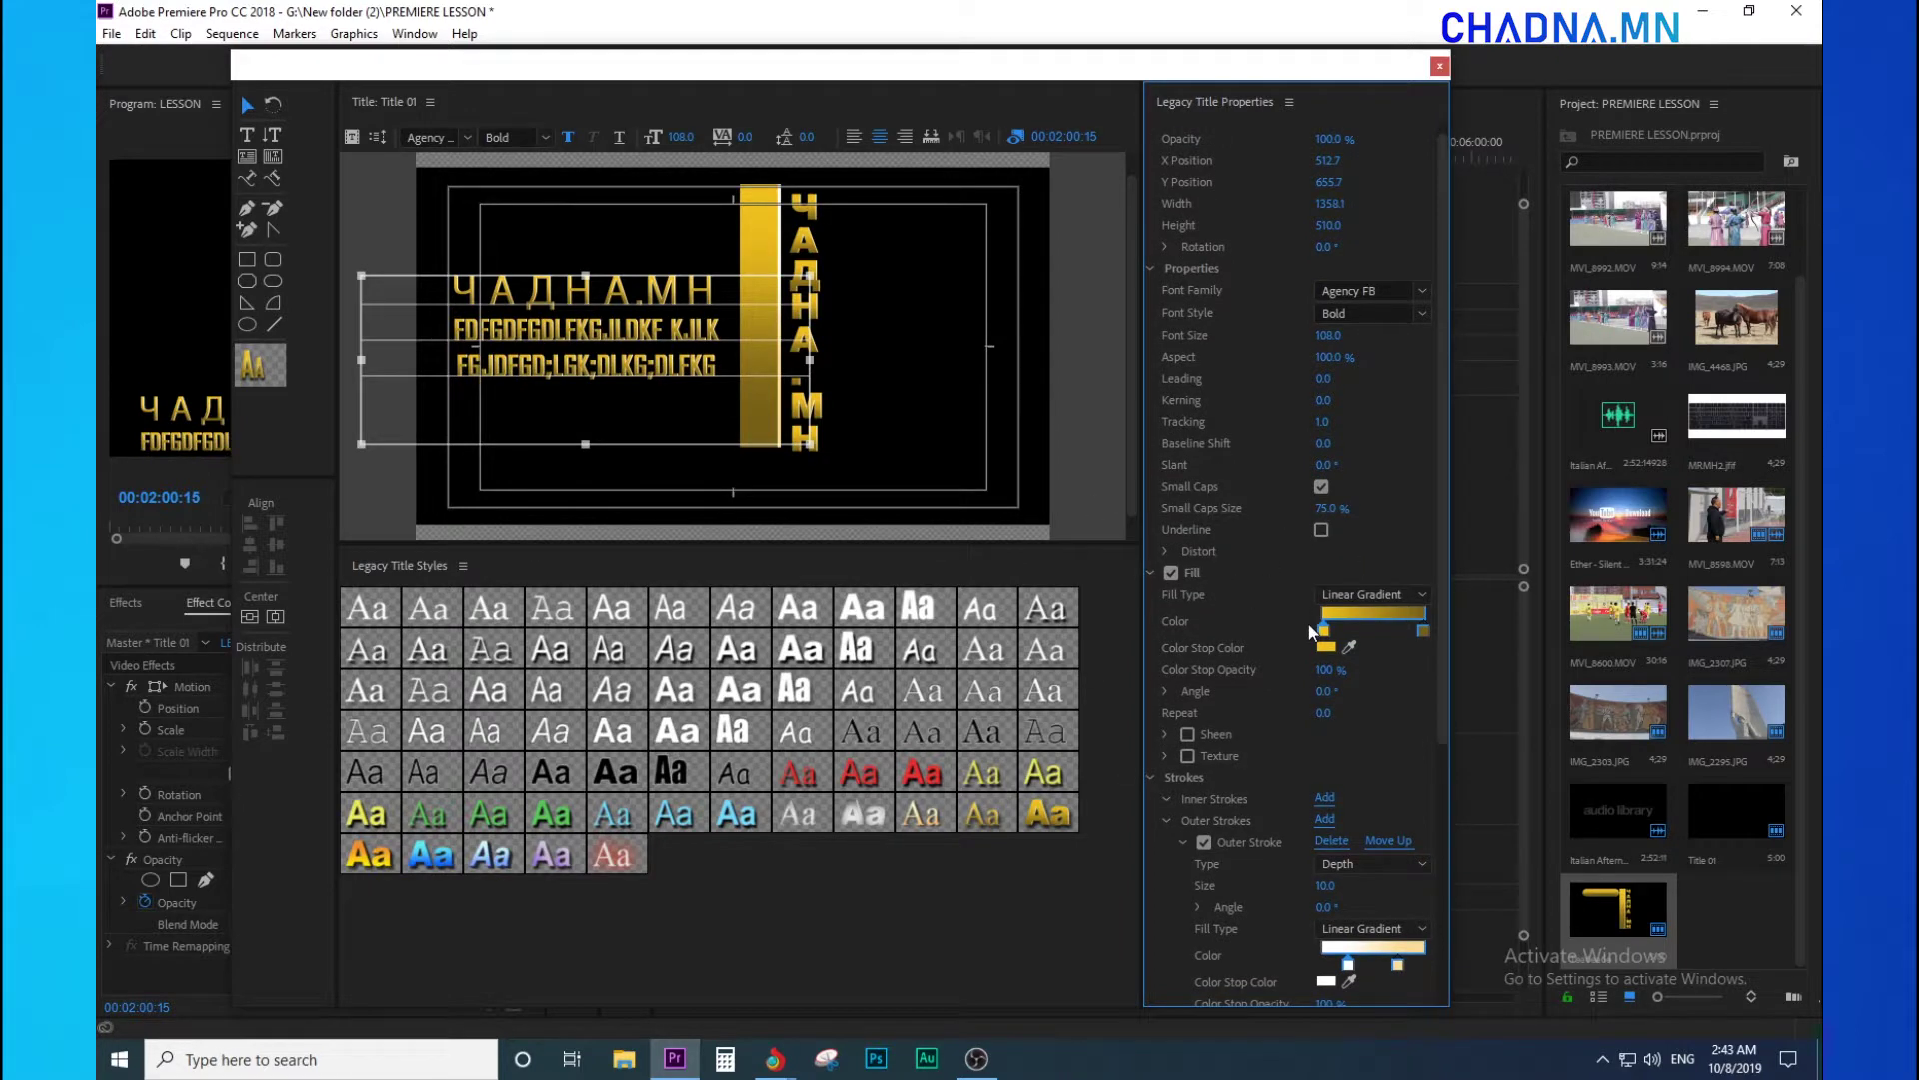
pyautogui.click(1320, 531)
pyautogui.click(1322, 488)
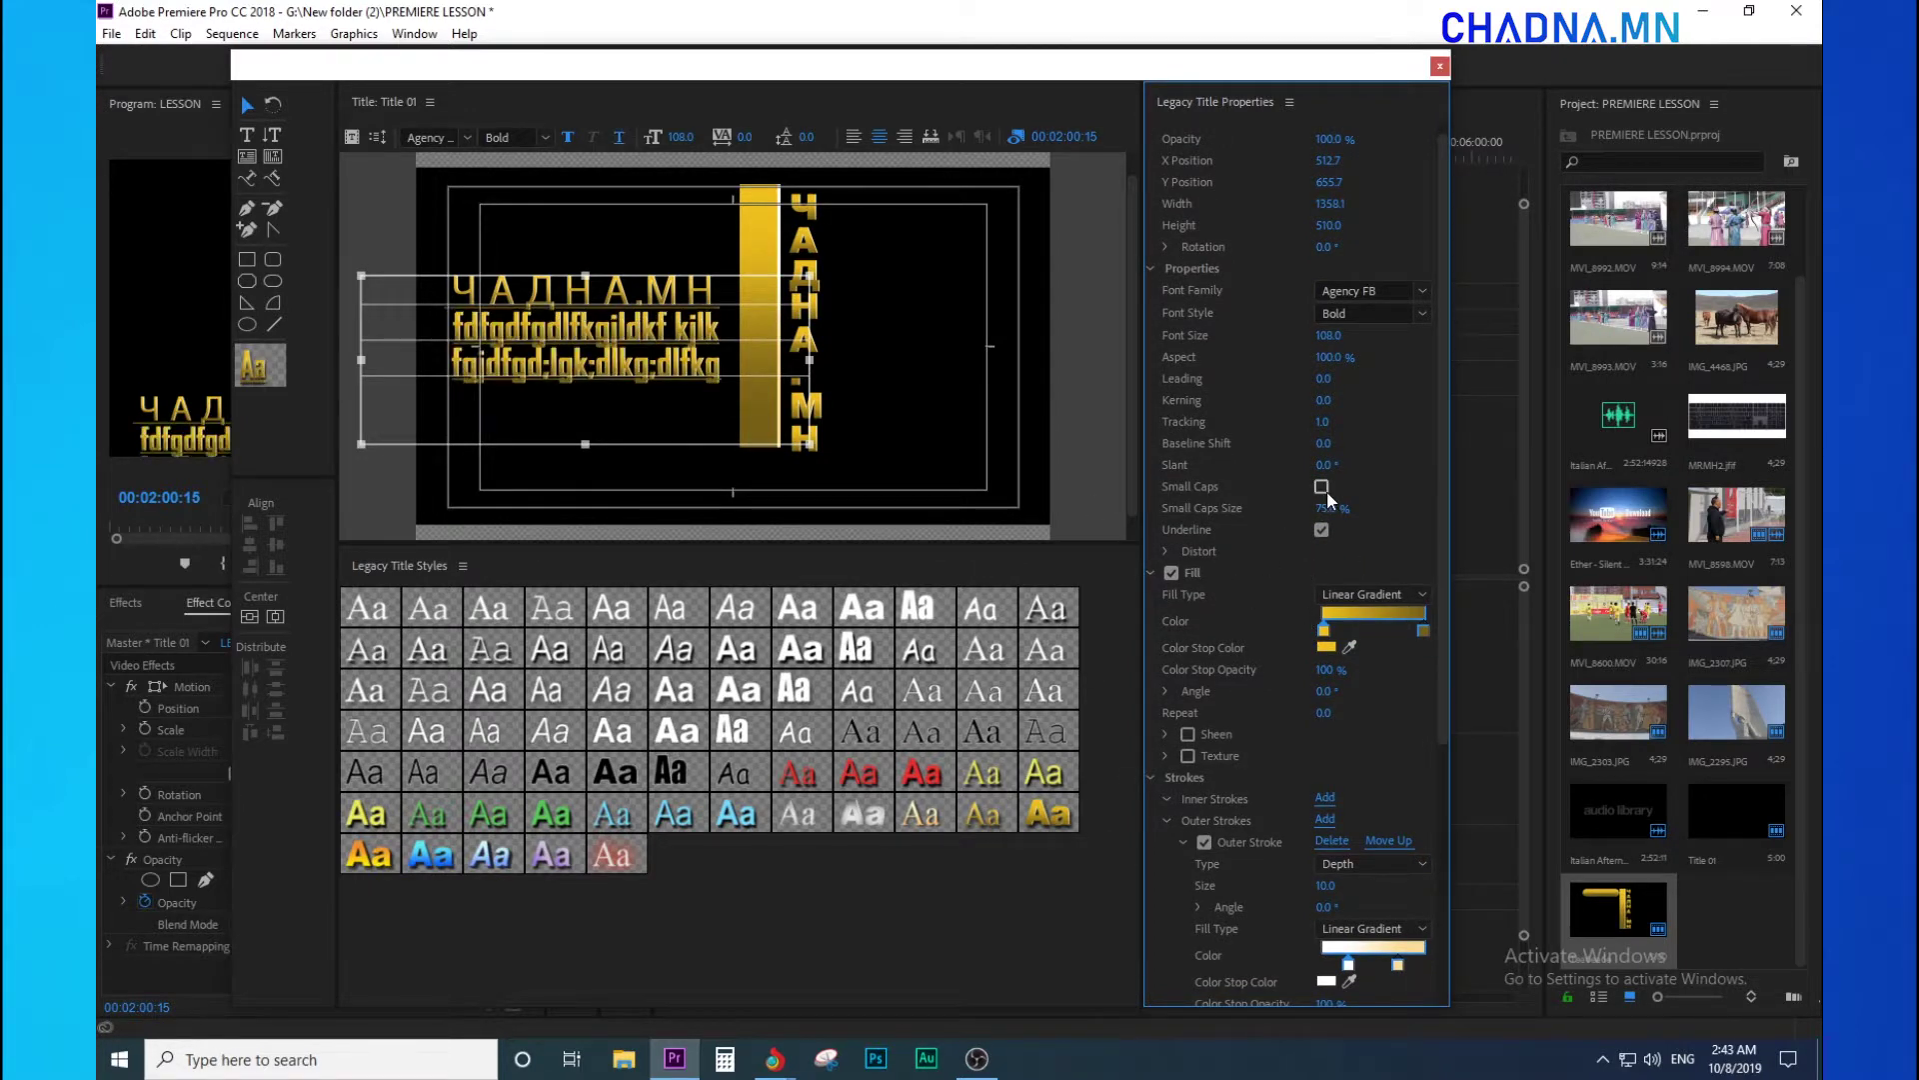
pyautogui.click(1322, 530)
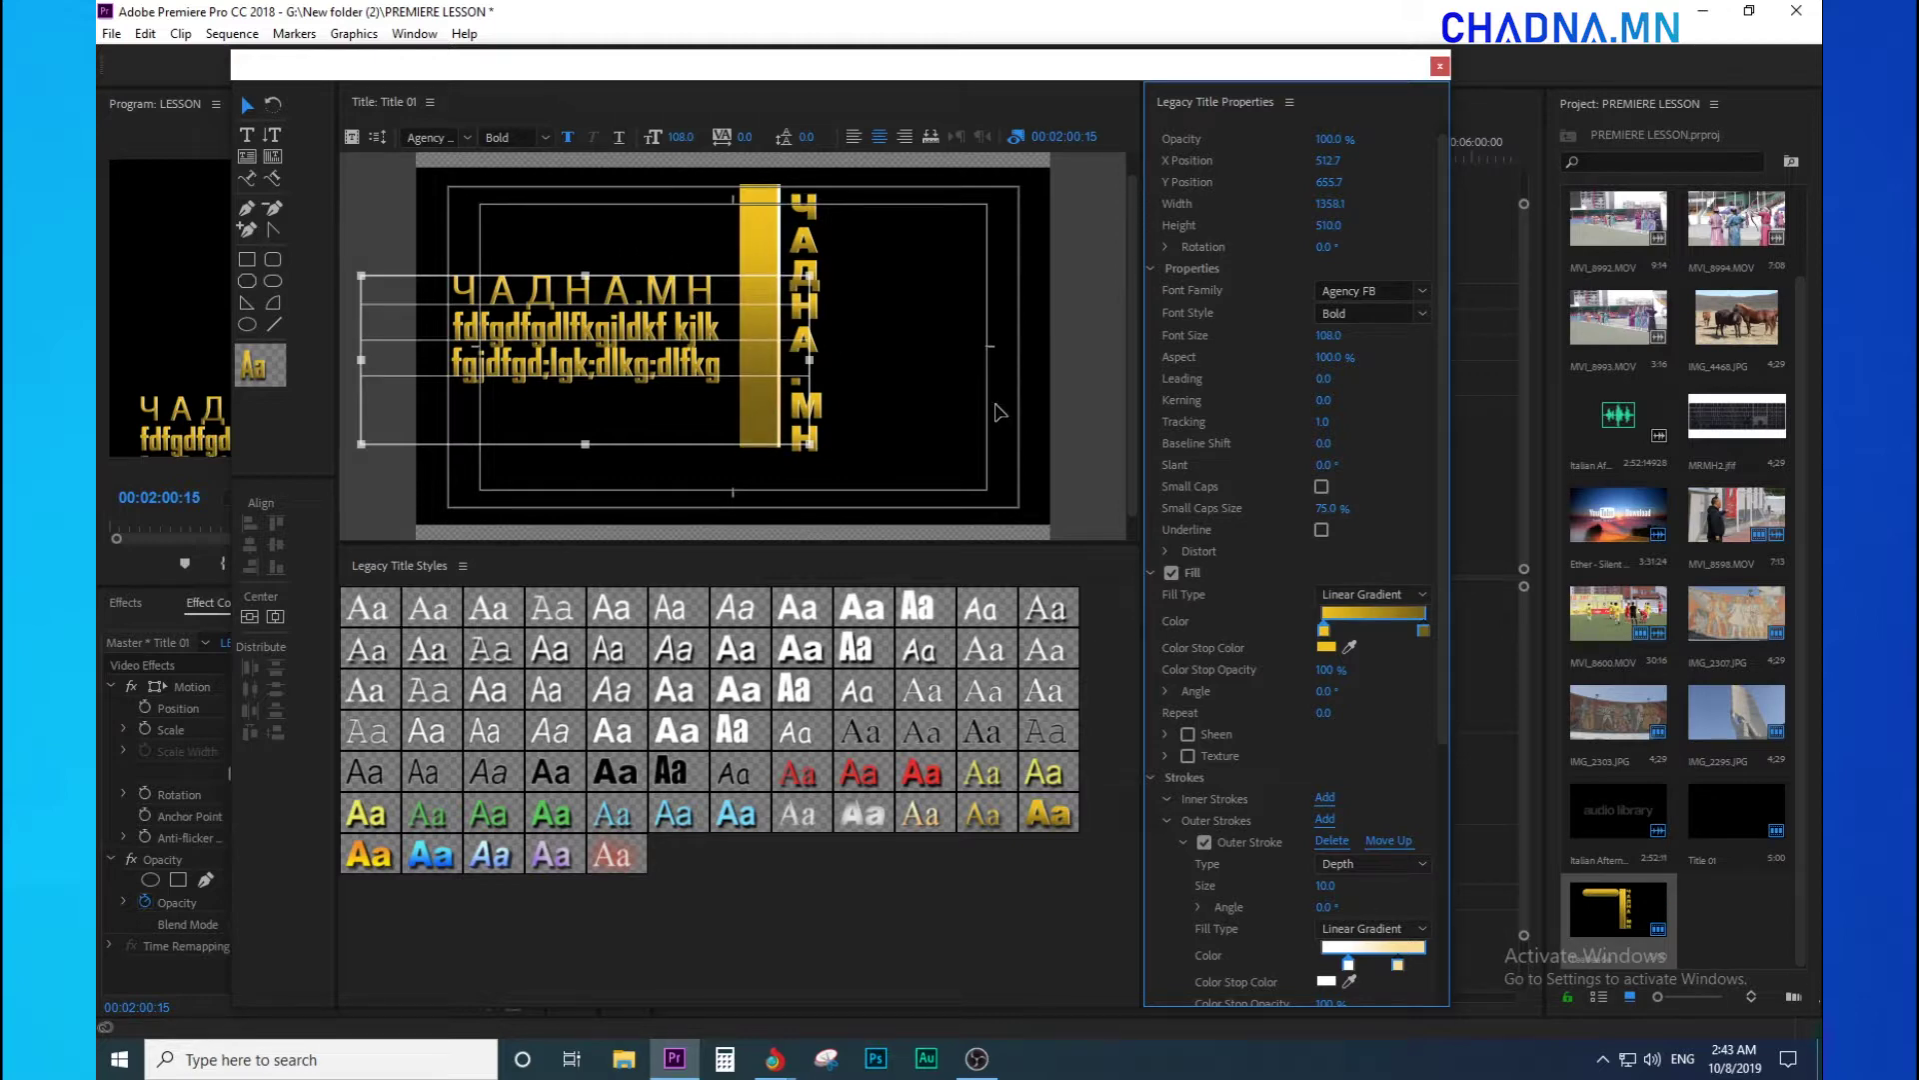
# - Try the Eliminate, Ghost, 4 Color Gradient and Solid fill types on the vertical text, and finish with Bevel
pyautogui.click(817, 258)
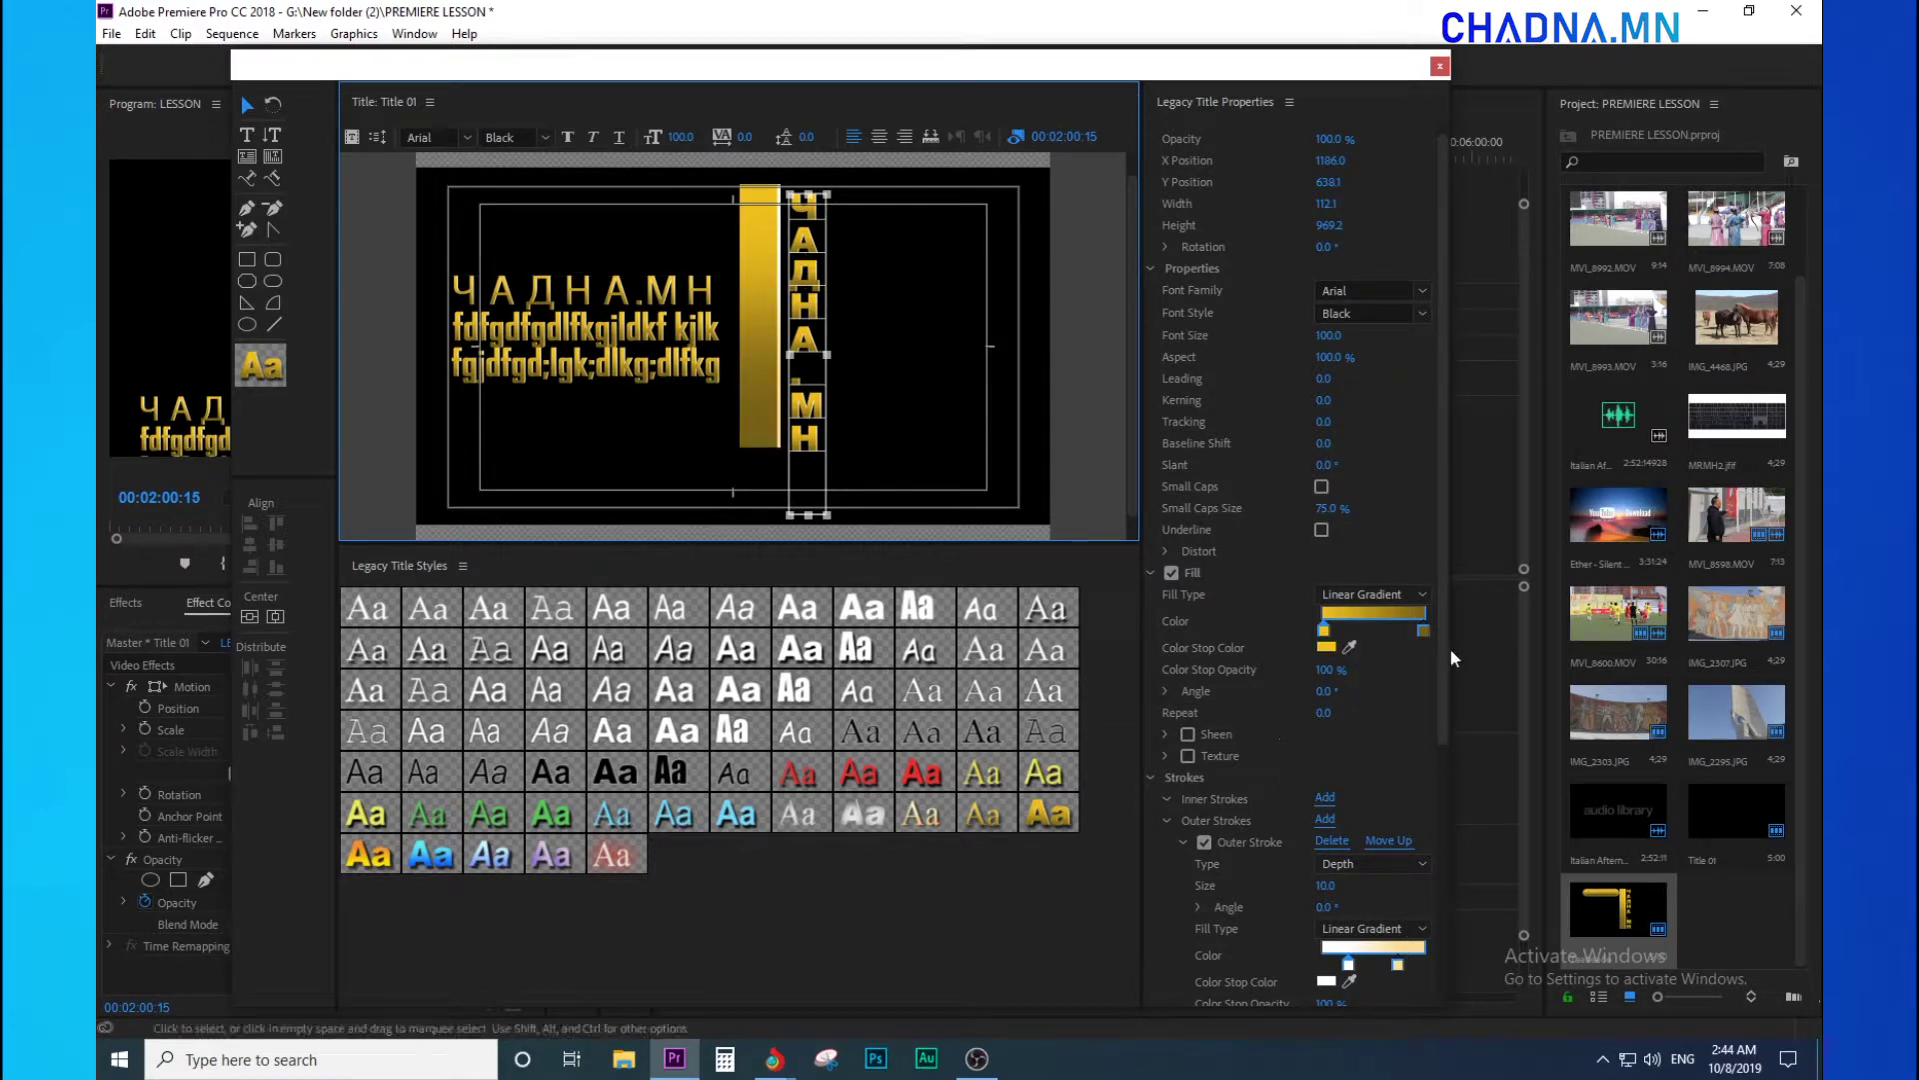
pyautogui.scroll(-1, 1365, 790)
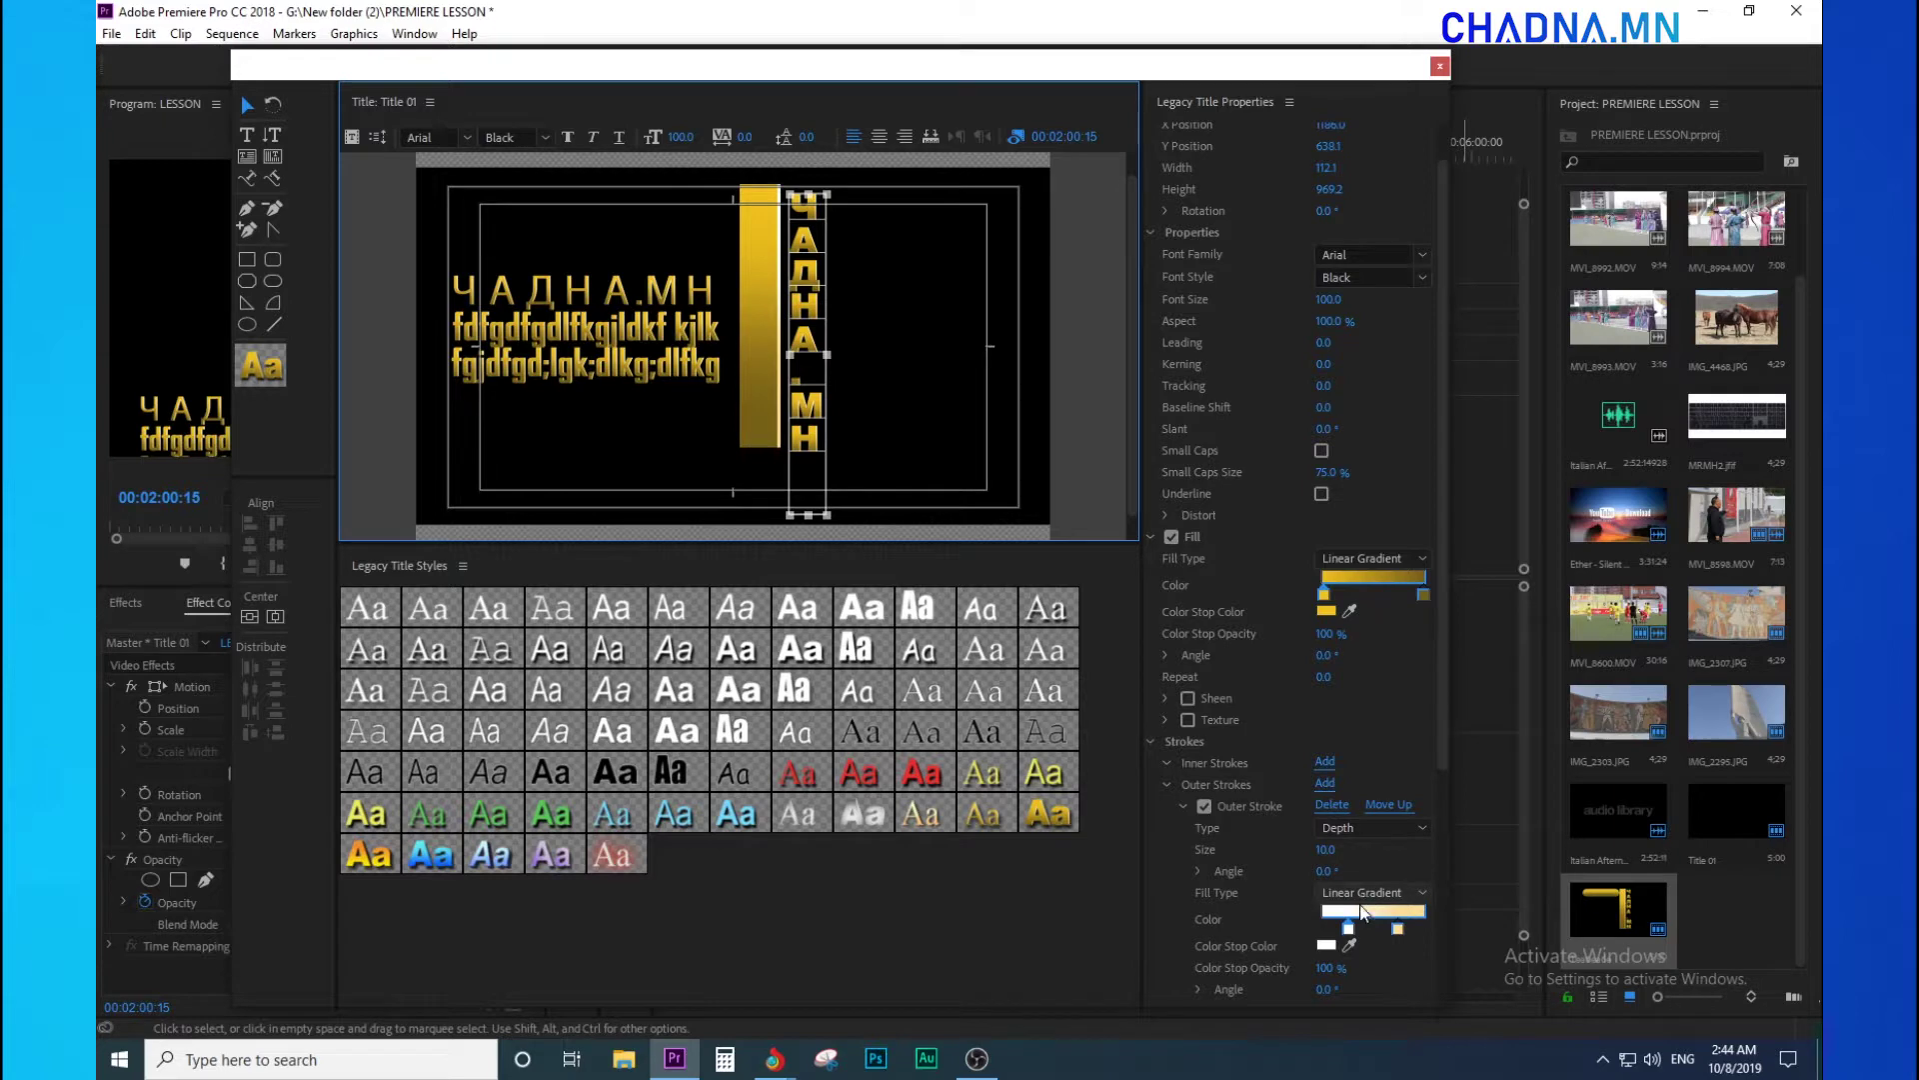
pyautogui.click(1389, 559)
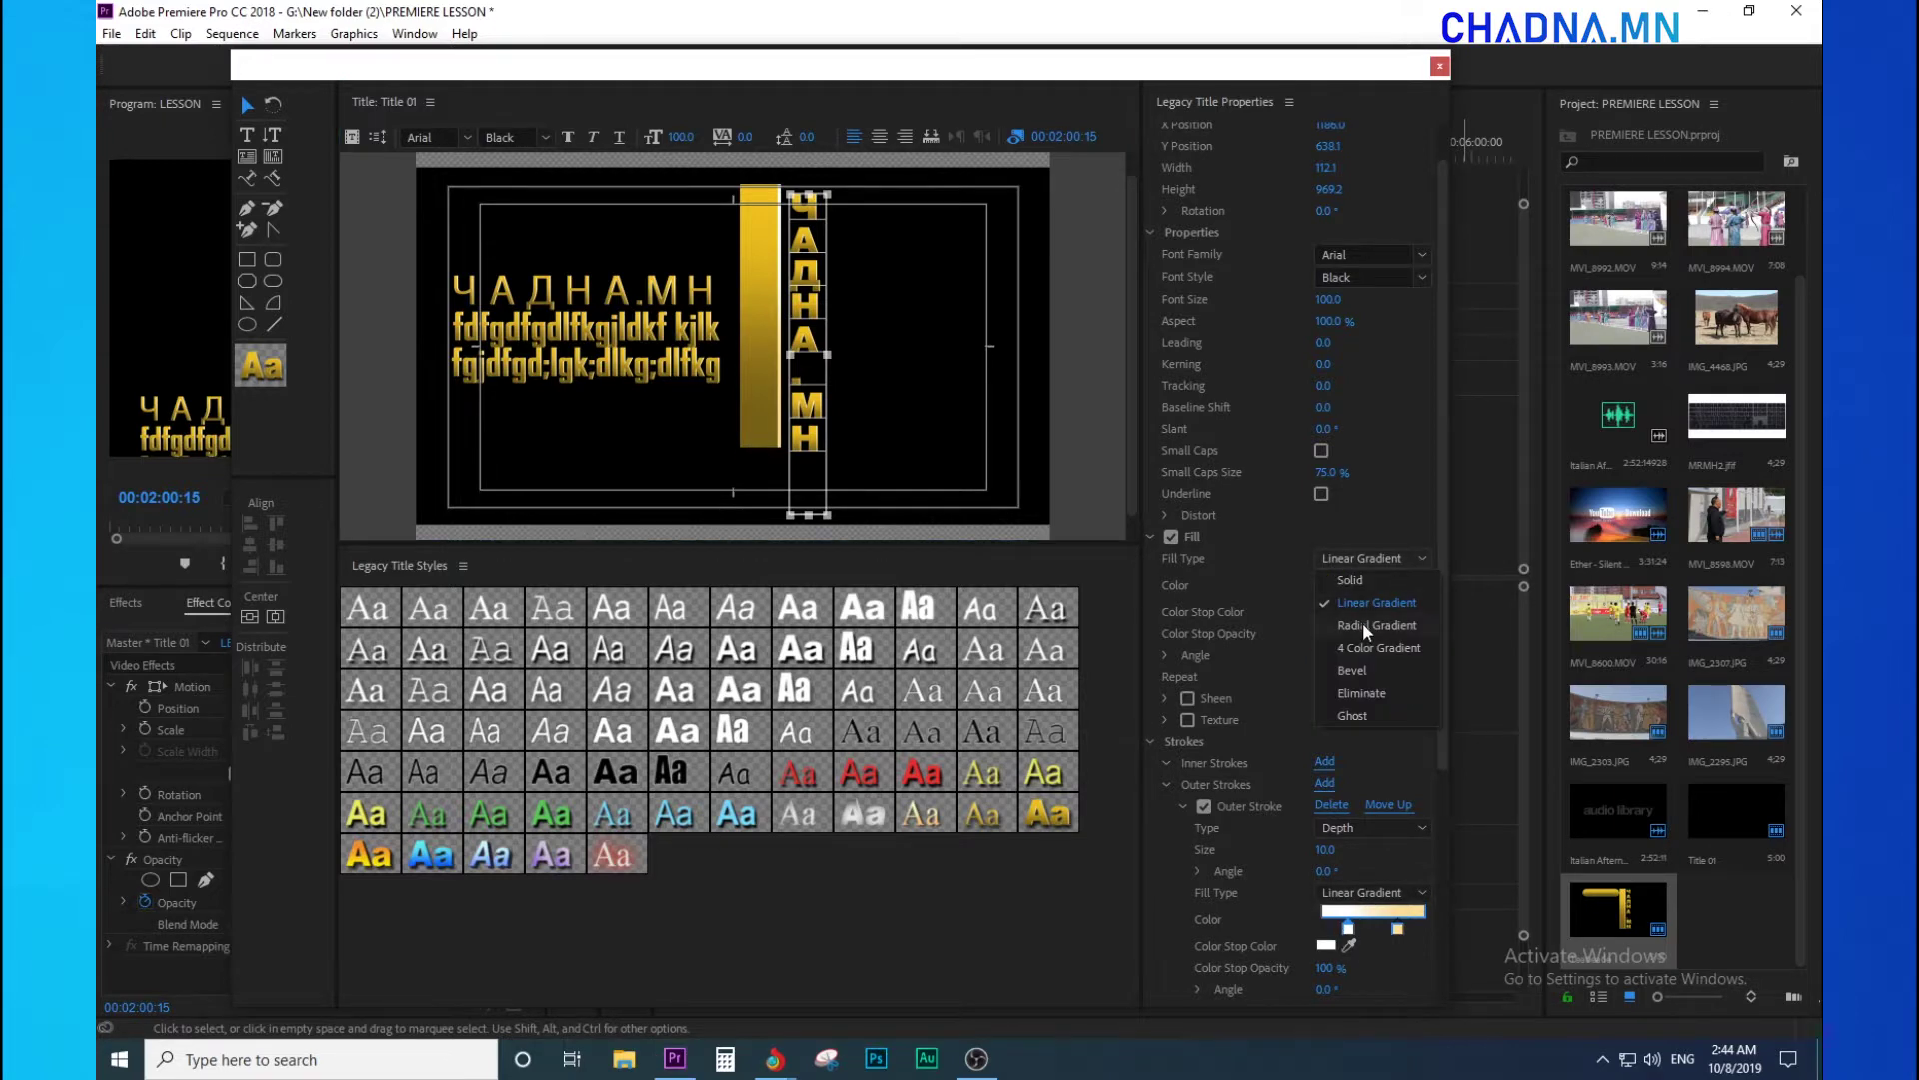
pyautogui.click(1353, 692)
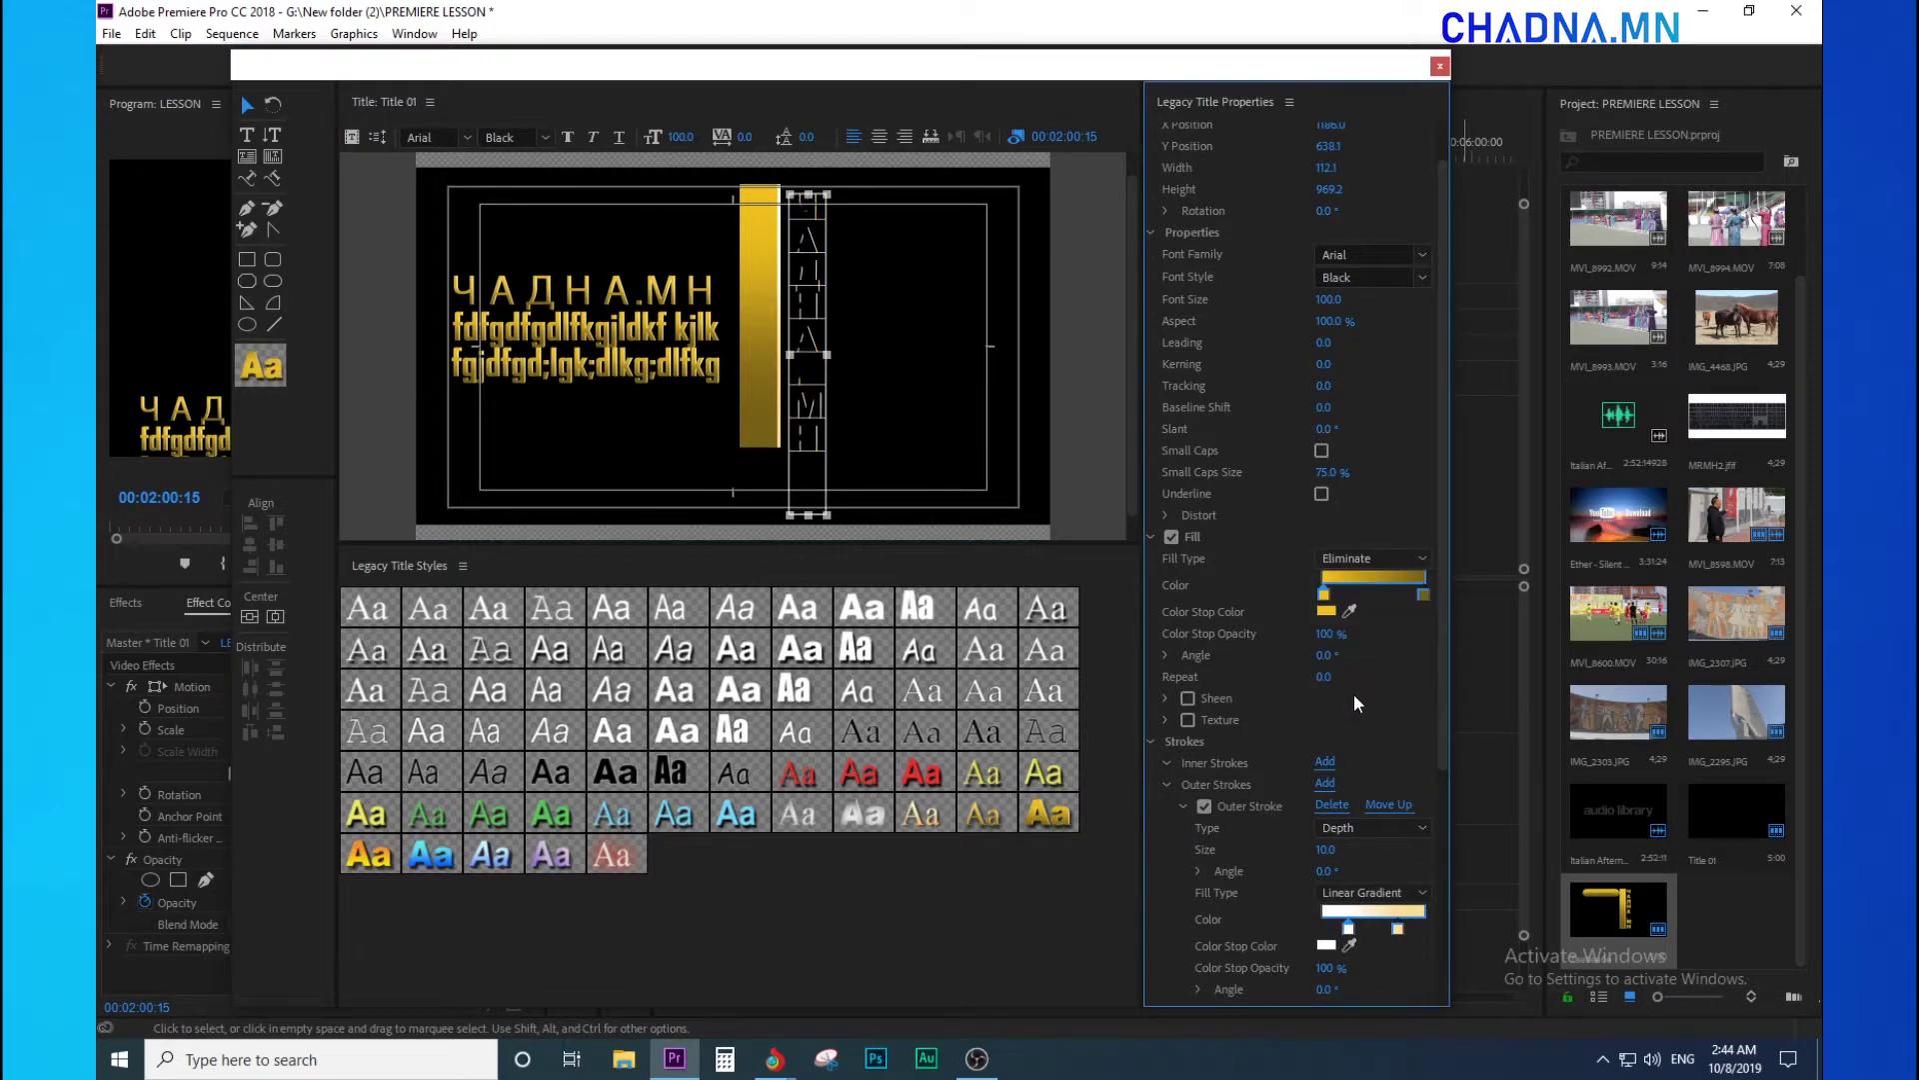
pyautogui.click(1375, 556)
pyautogui.click(1369, 714)
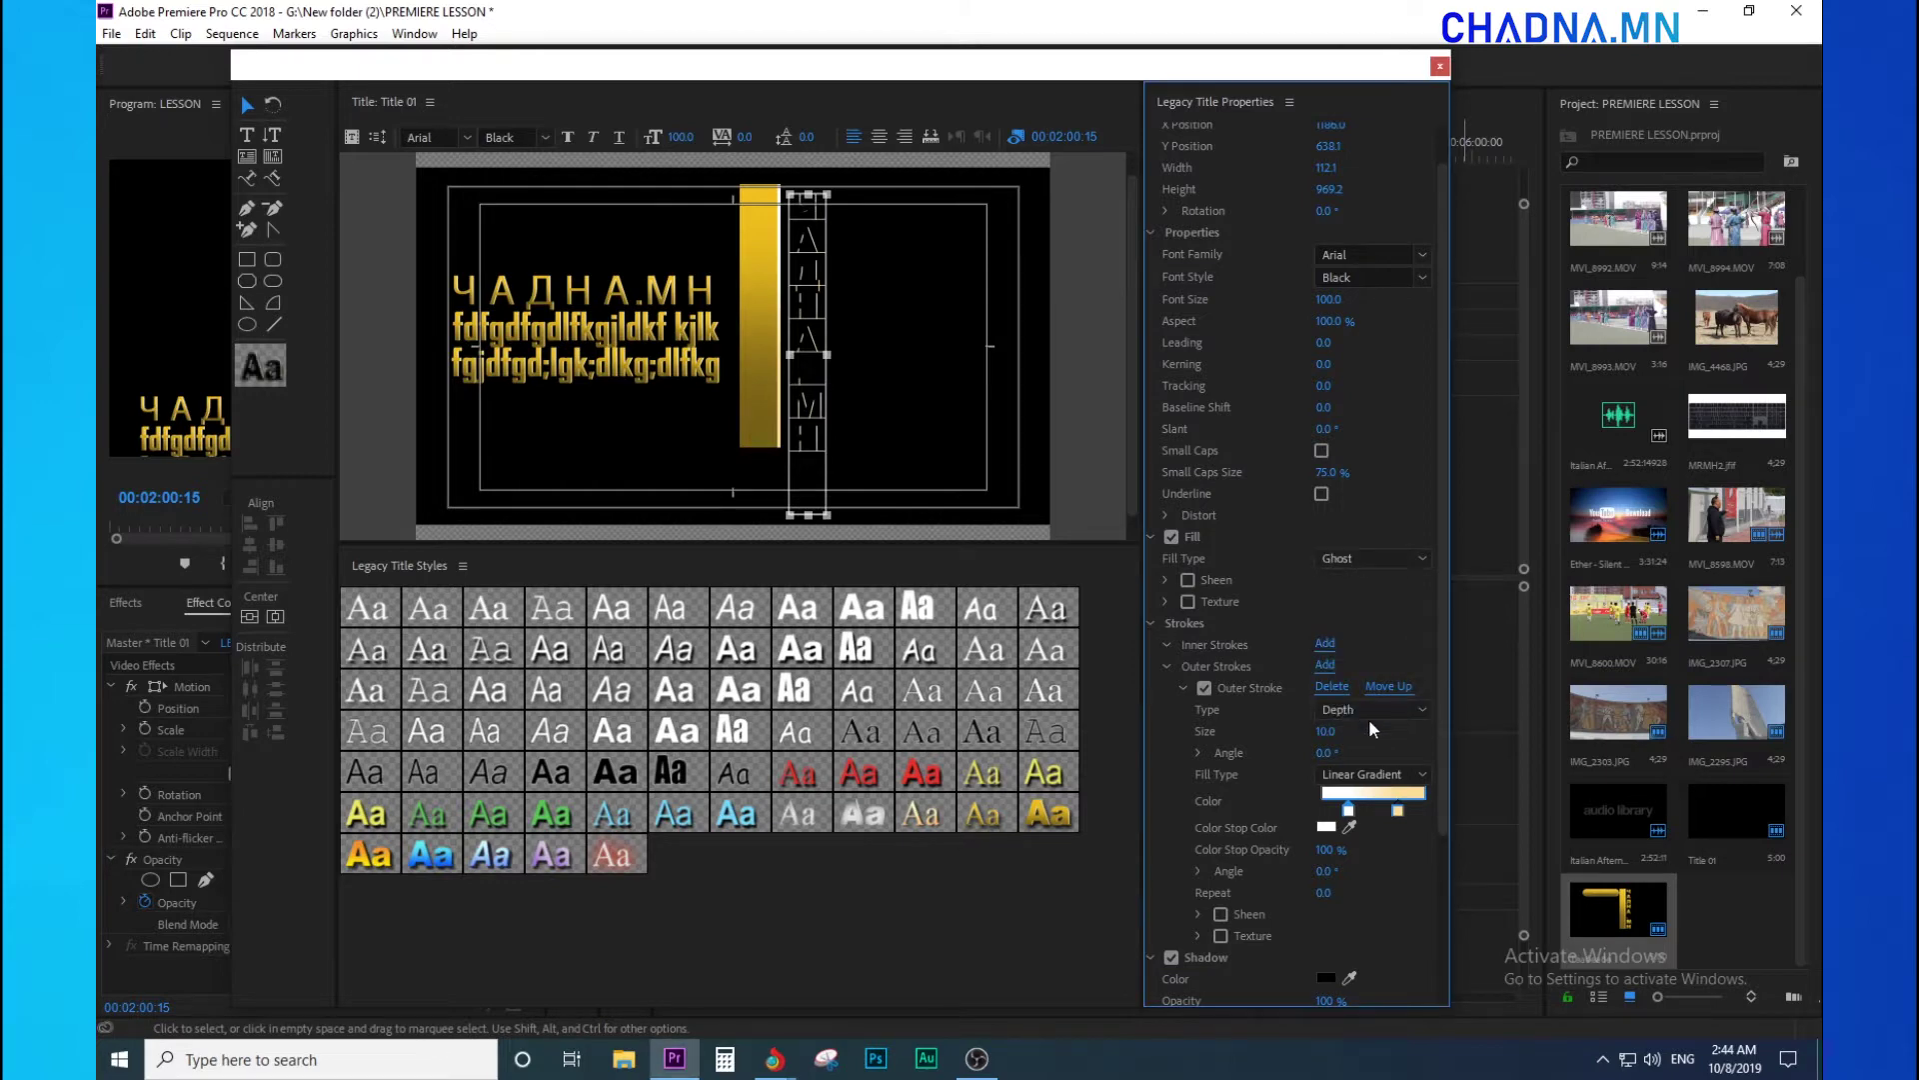
pyautogui.click(1376, 558)
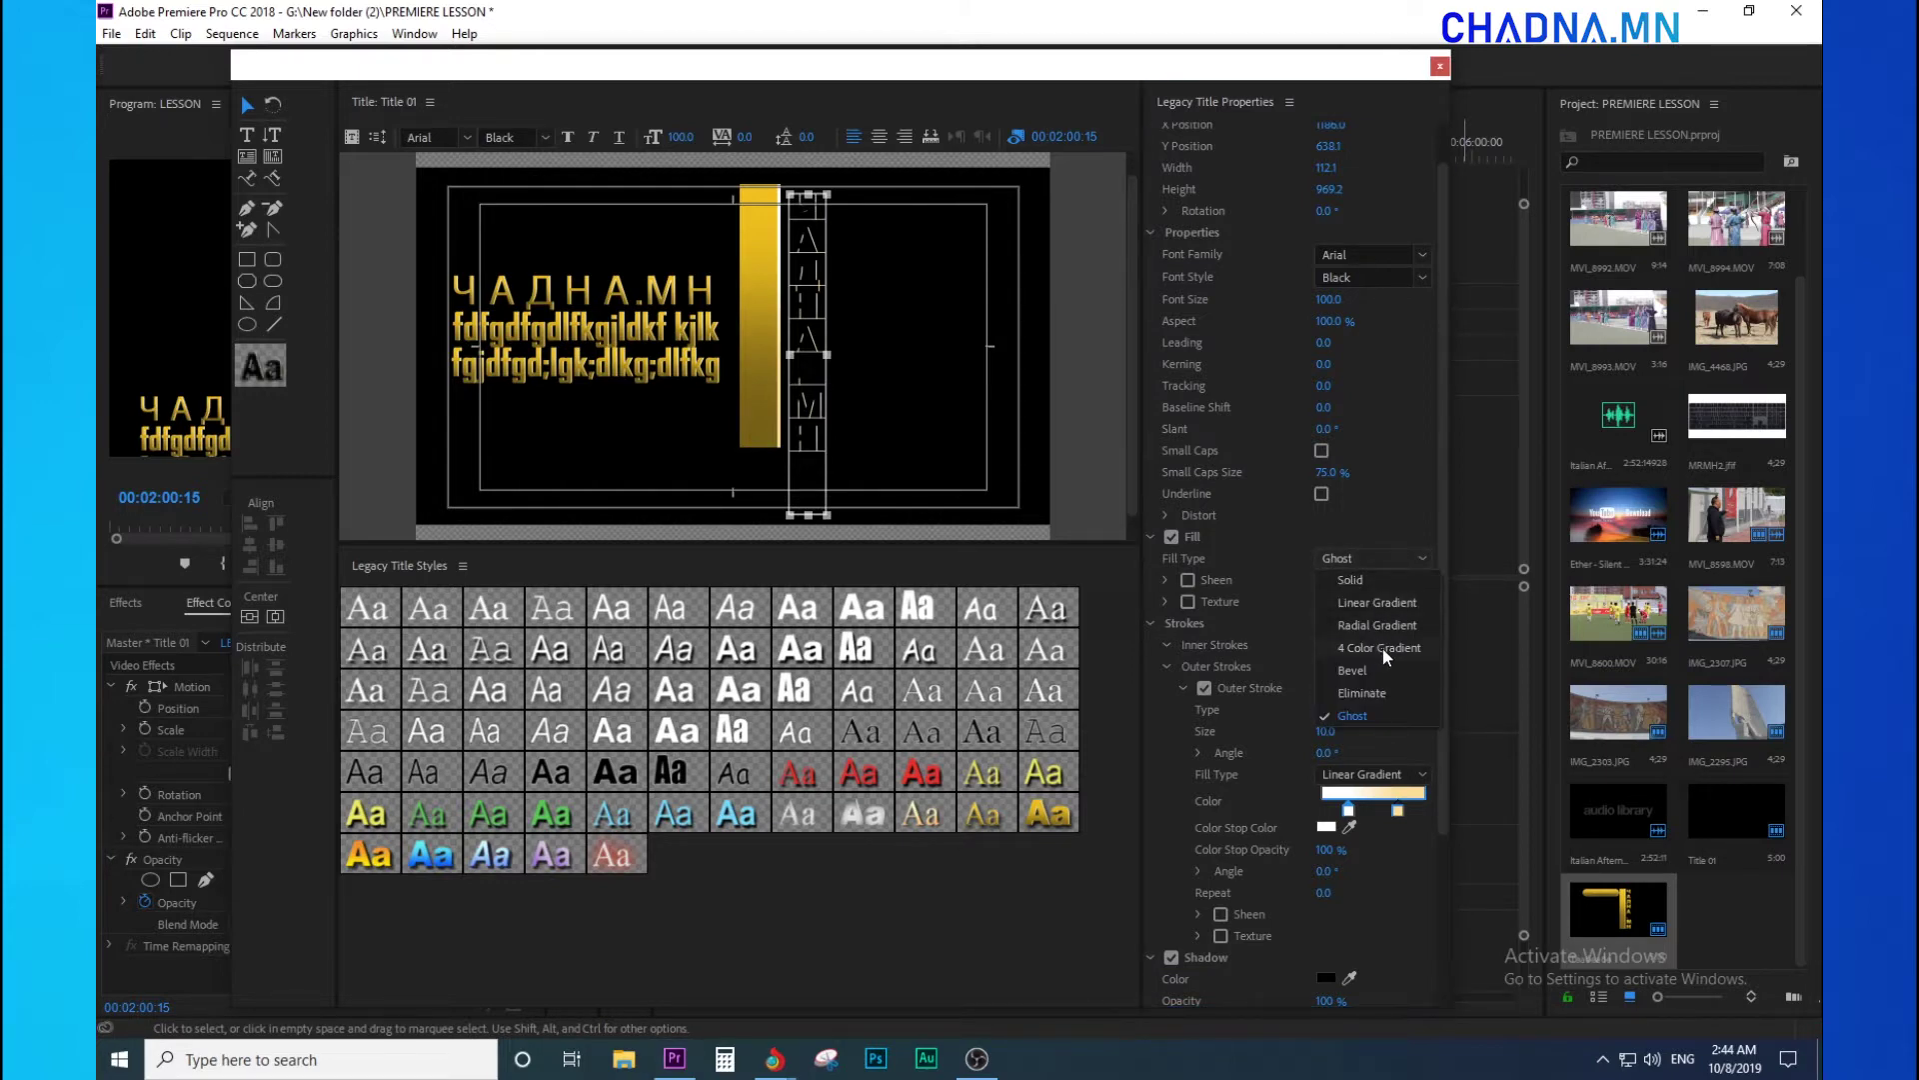
pyautogui.click(1383, 648)
pyautogui.click(1369, 562)
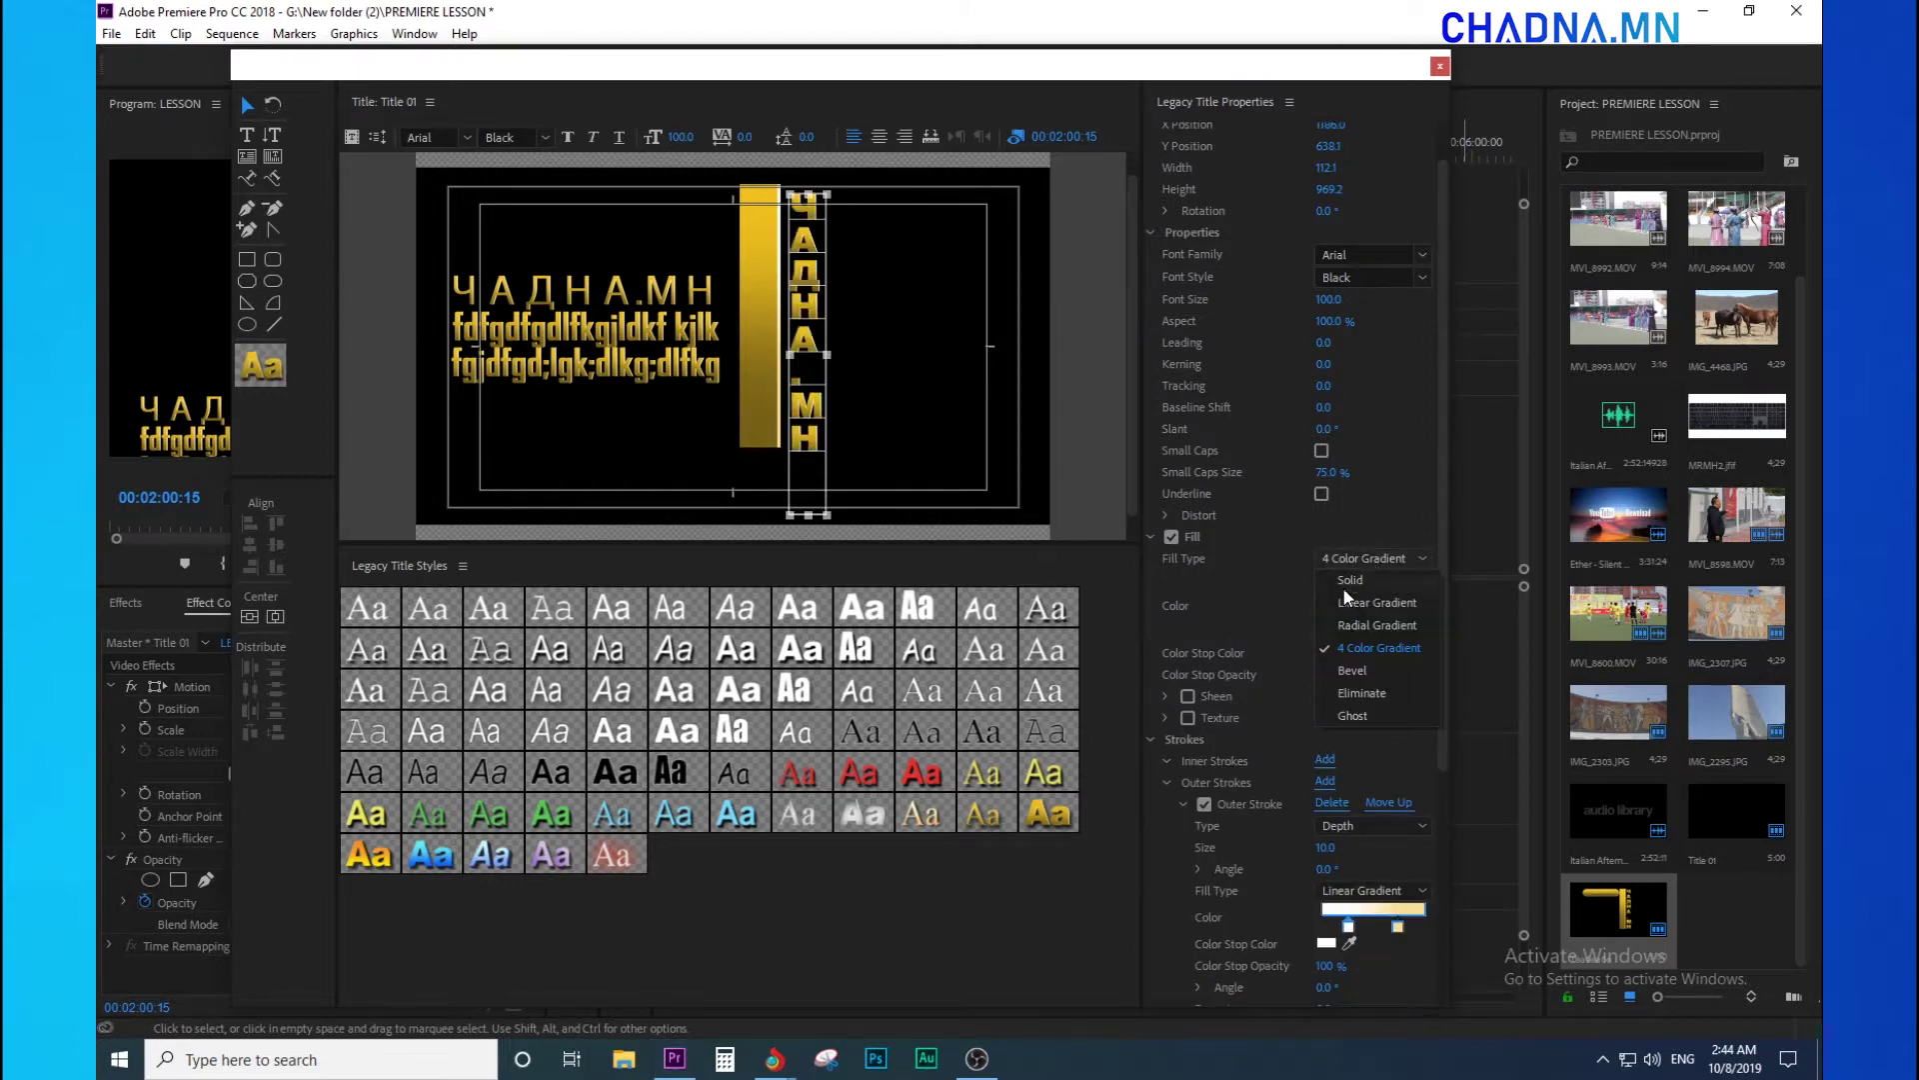
pyautogui.click(1352, 580)
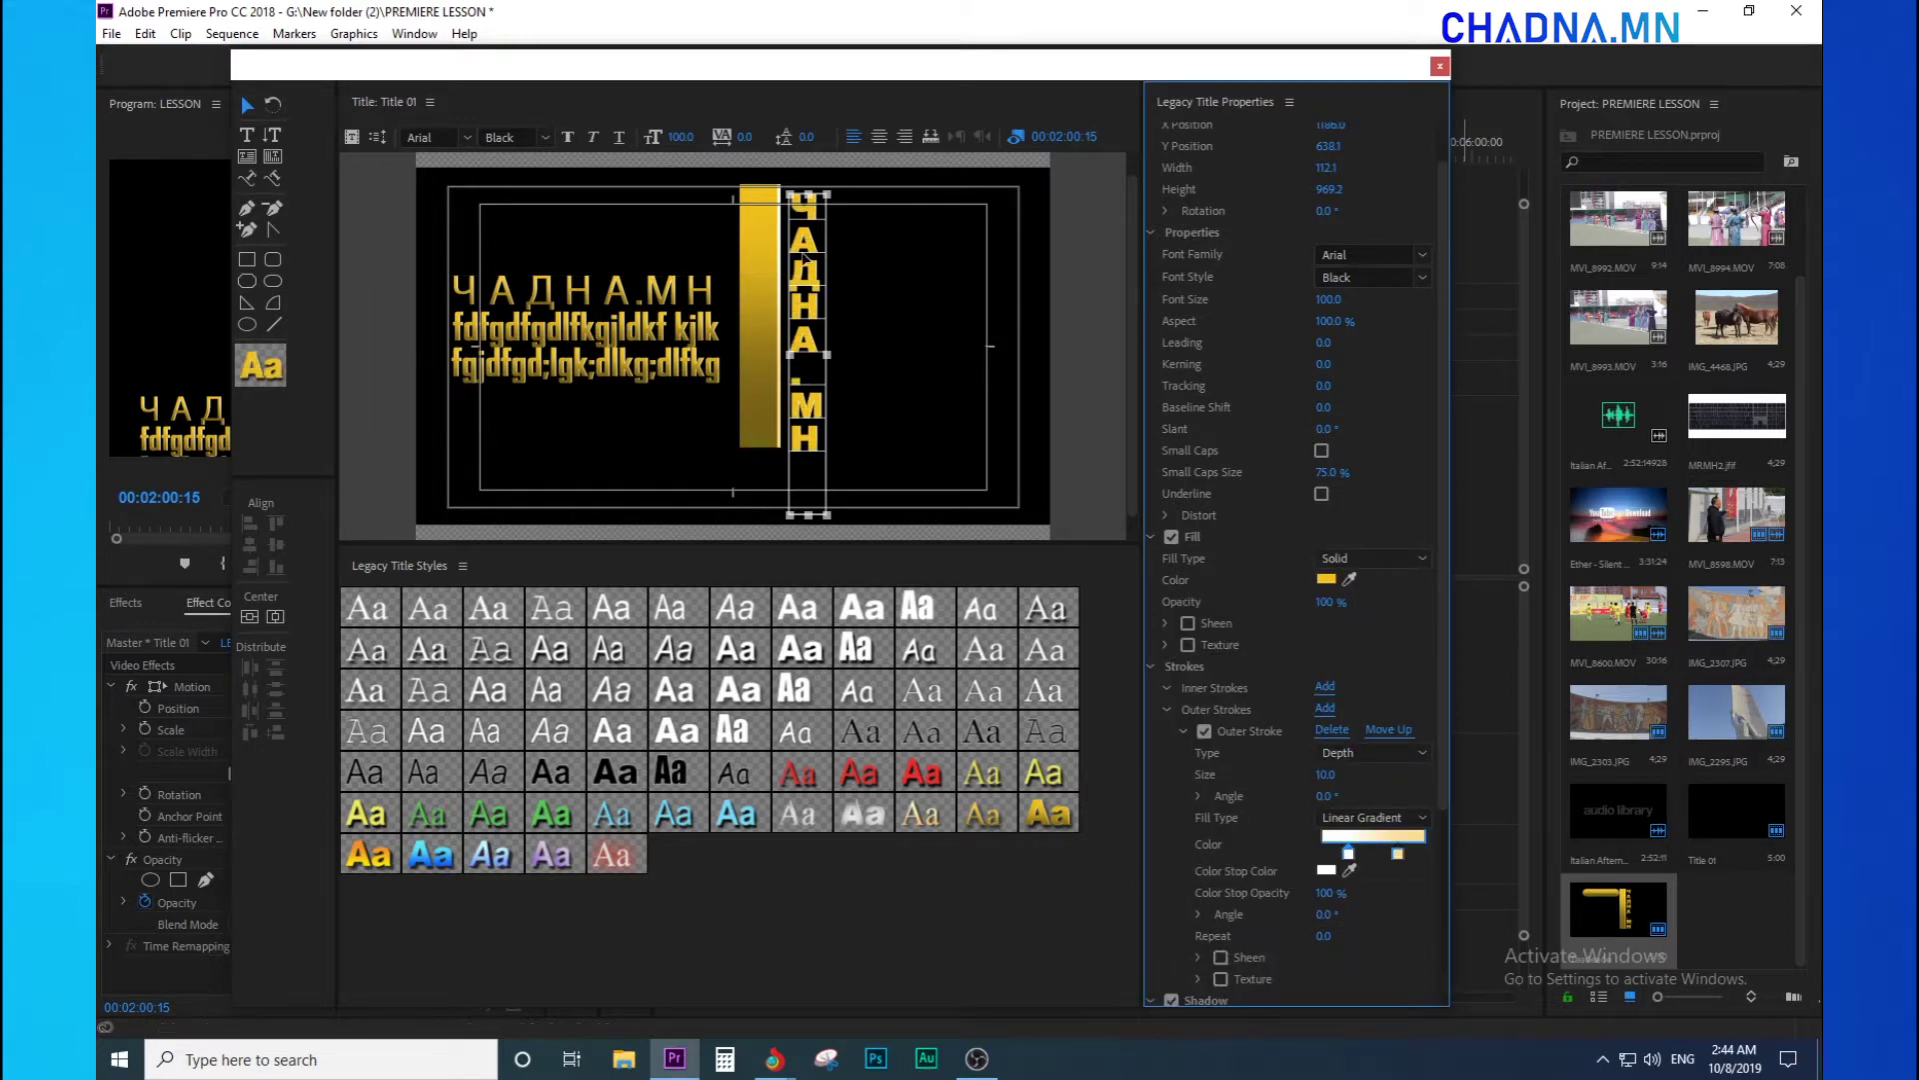
pyautogui.click(1312, 555)
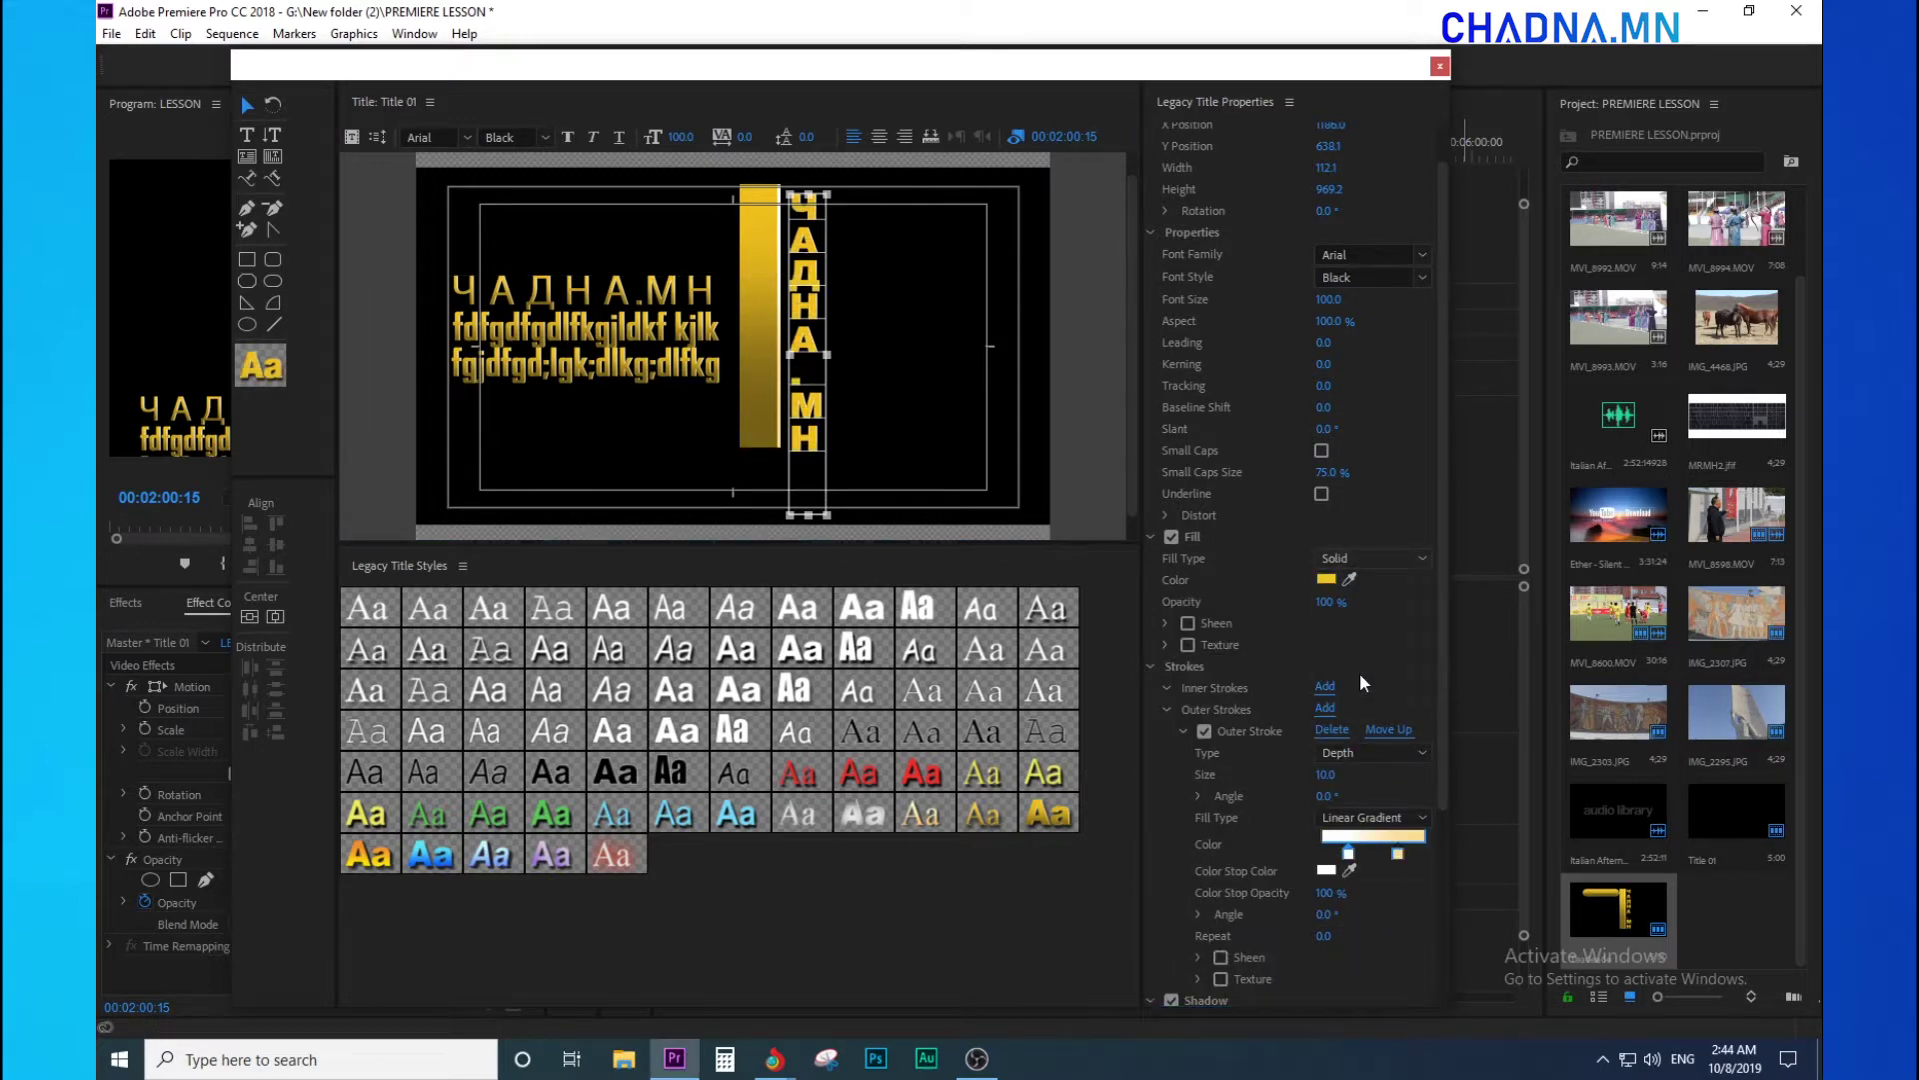
pyautogui.click(1360, 672)
pyautogui.scroll(-2, 1227, 621)
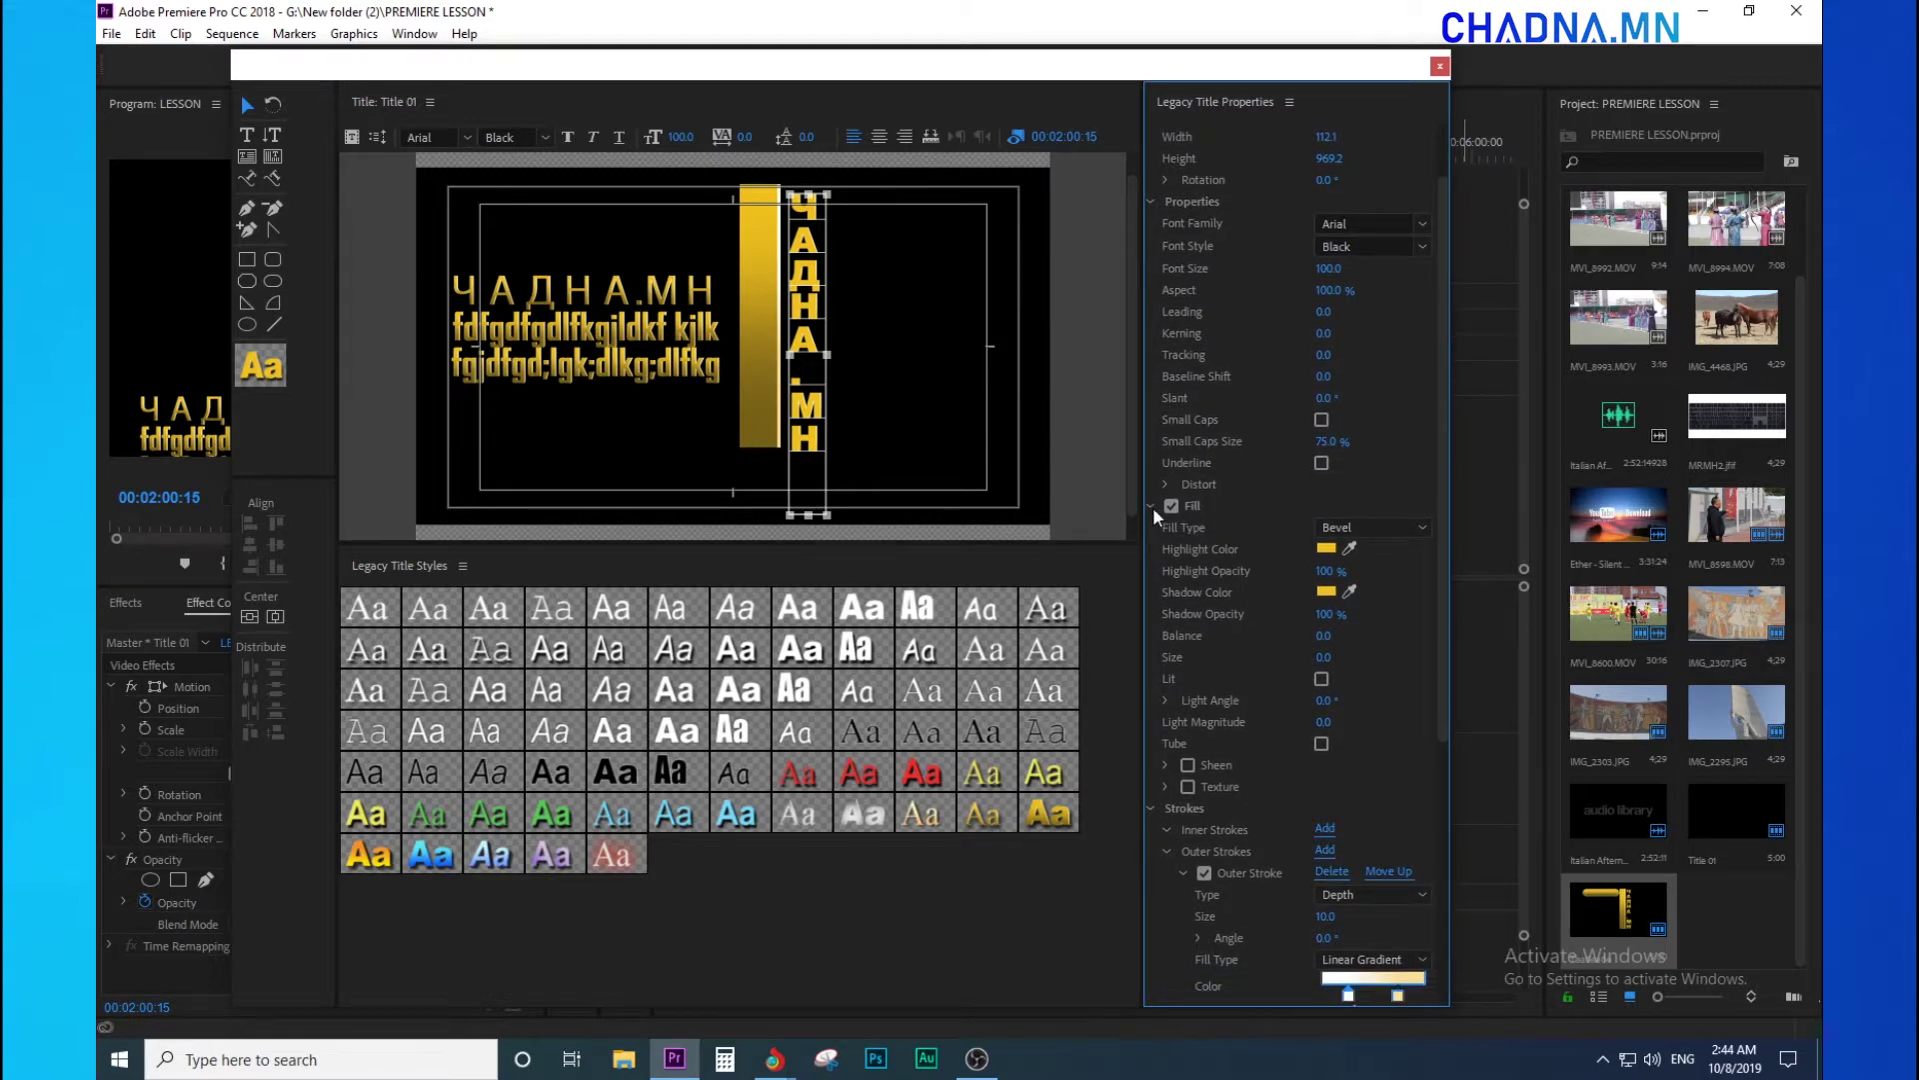
# - Collapse the vertical text's Fill and Strokes settings, review and collapse its Shadow settings, and widen the title editor window
pyautogui.click(1152, 506)
pyautogui.click(1152, 529)
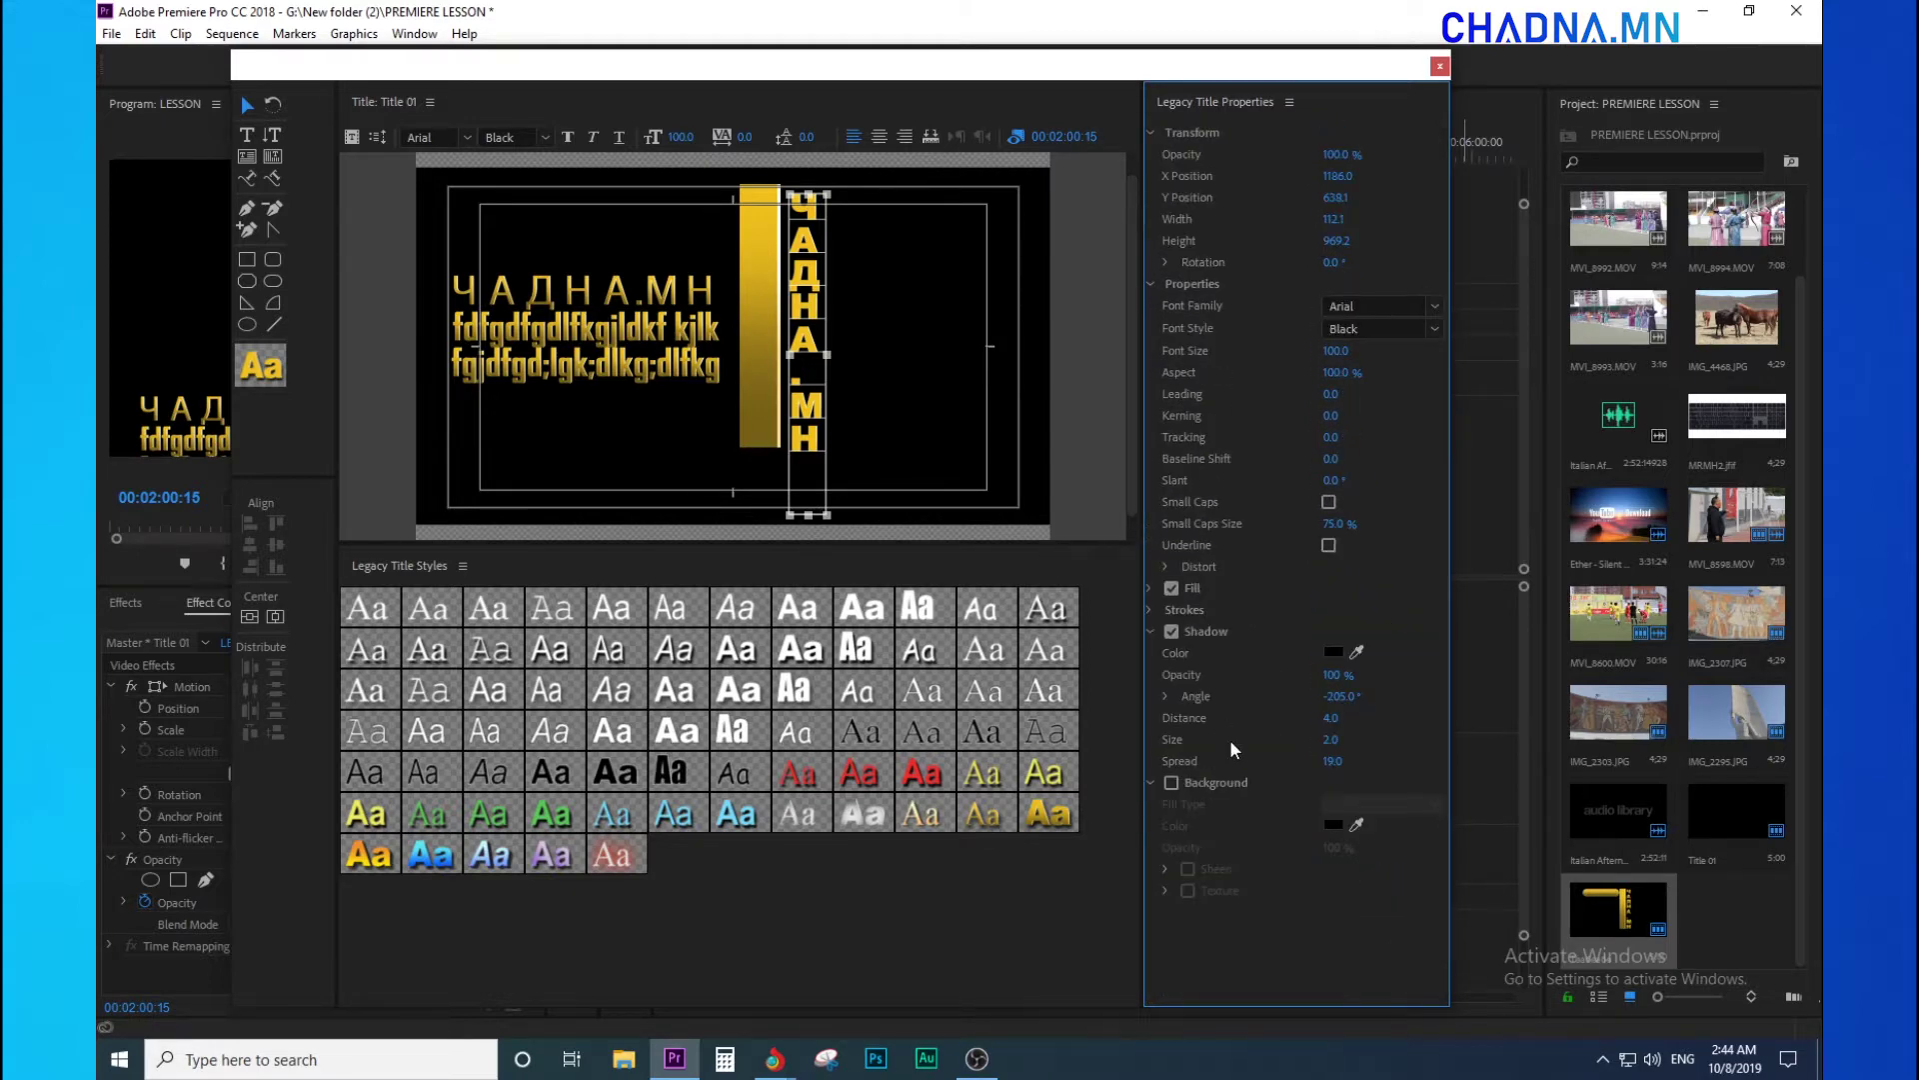
pyautogui.click(1152, 632)
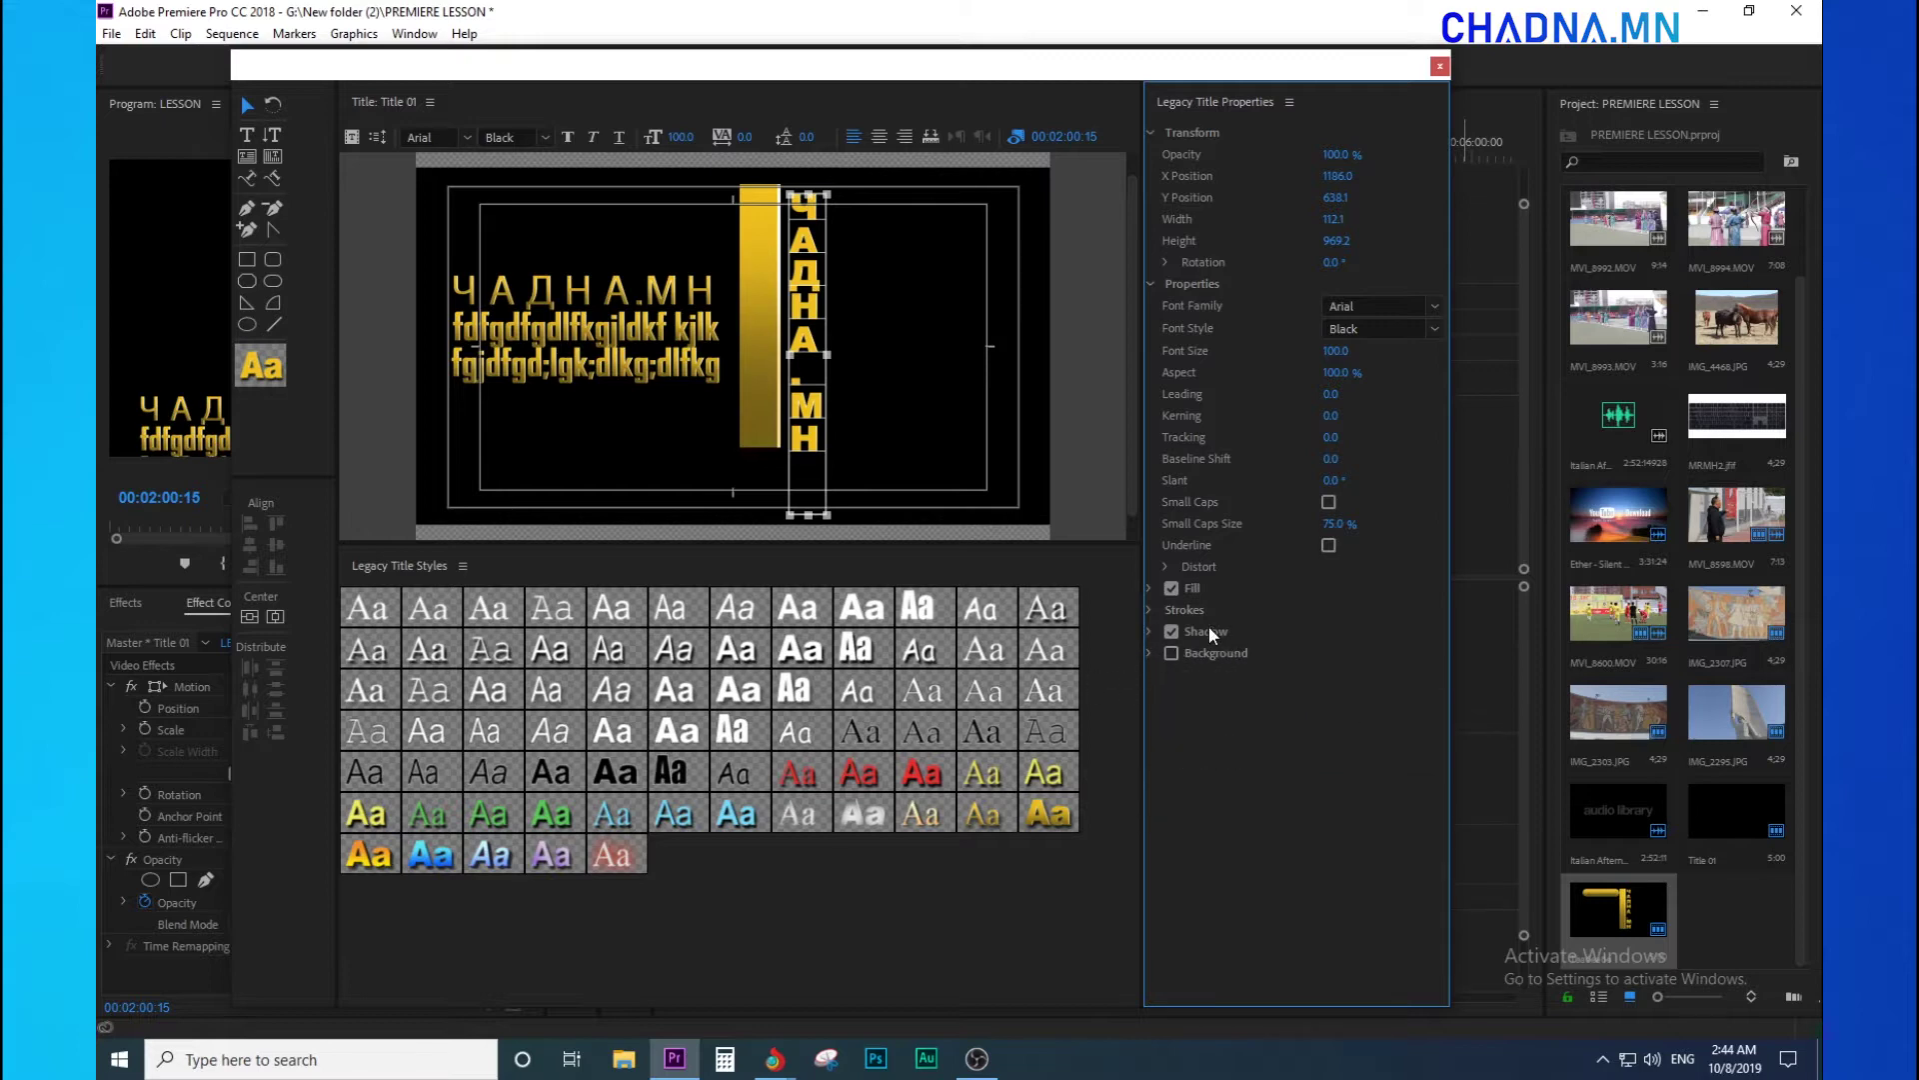
pyautogui.click(1149, 631)
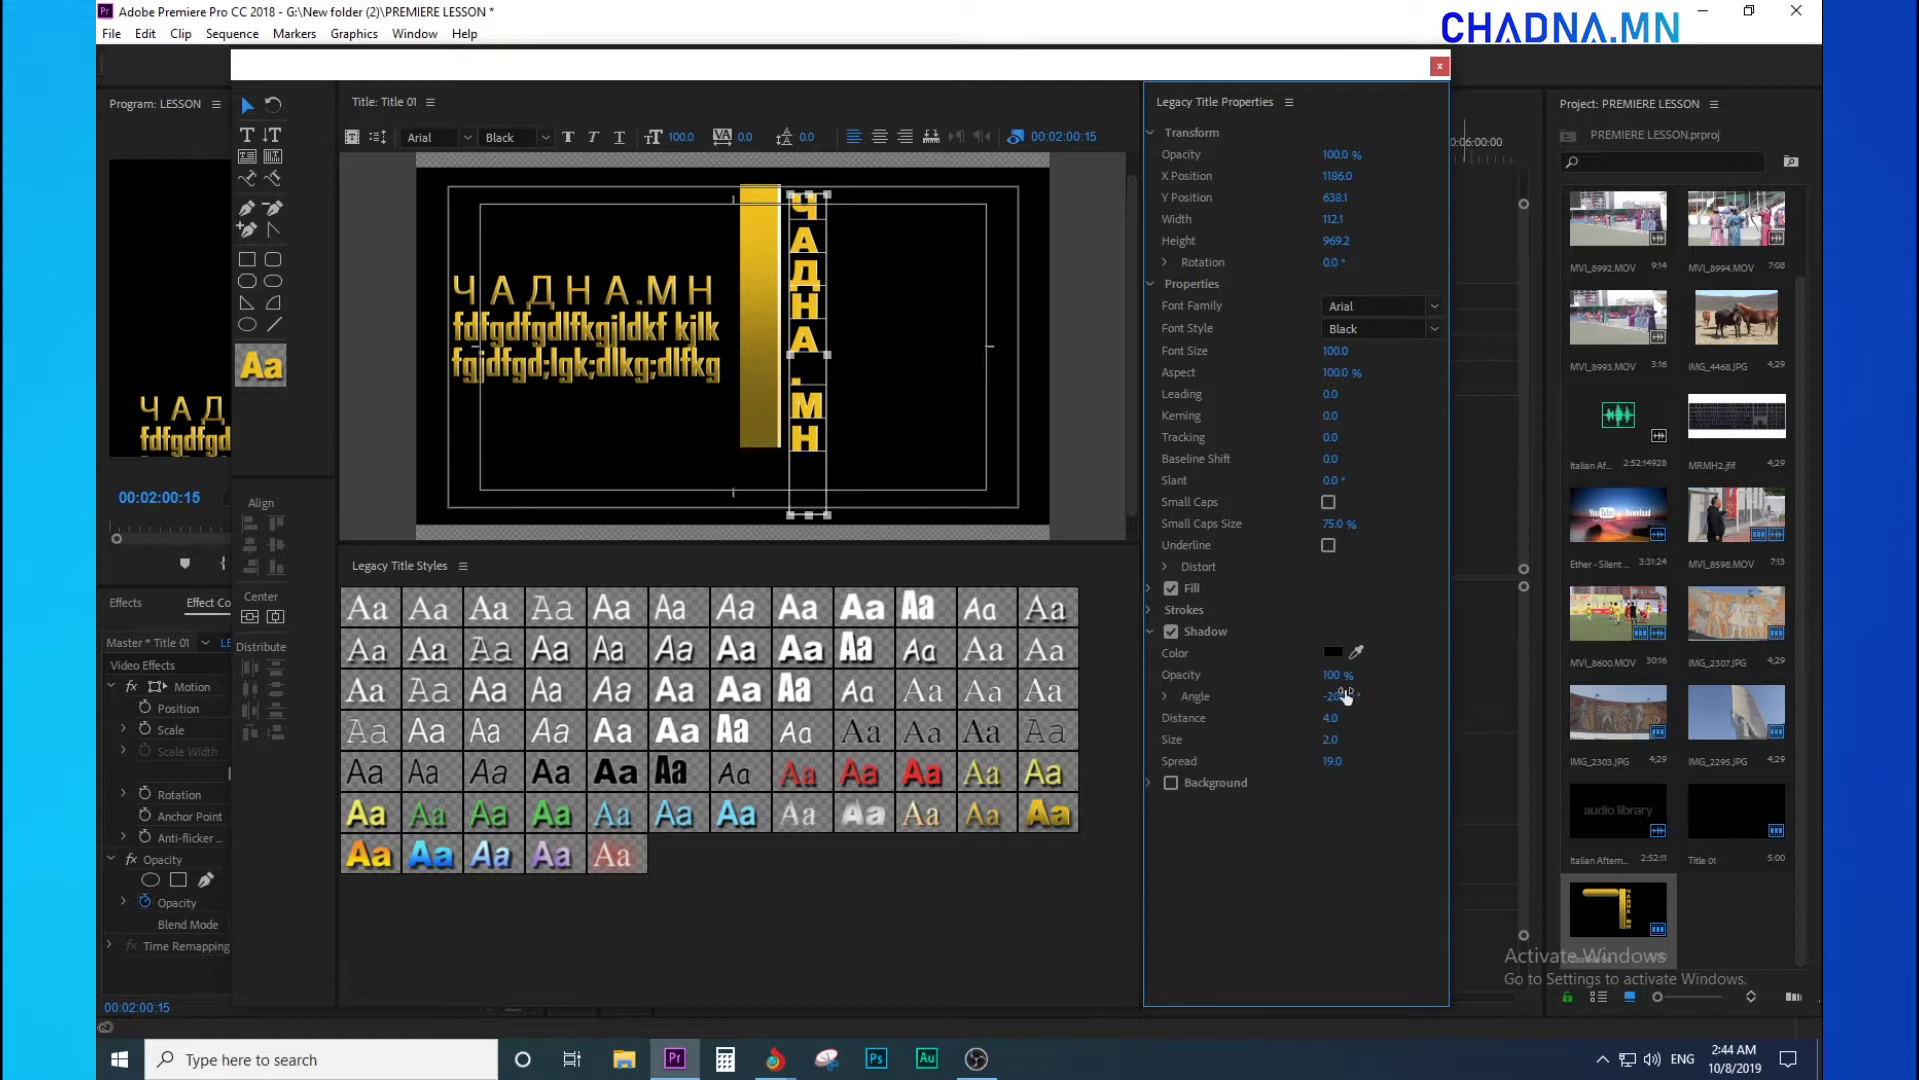
pyautogui.moveTo(1335, 675)
pyautogui.mouseDown()
pyautogui.moveTo(1238, 675)
pyautogui.moveTo(1338, 675)
pyautogui.mouseUp()
pyautogui.moveTo(231, 376); pyautogui.dragTo(129, 387)
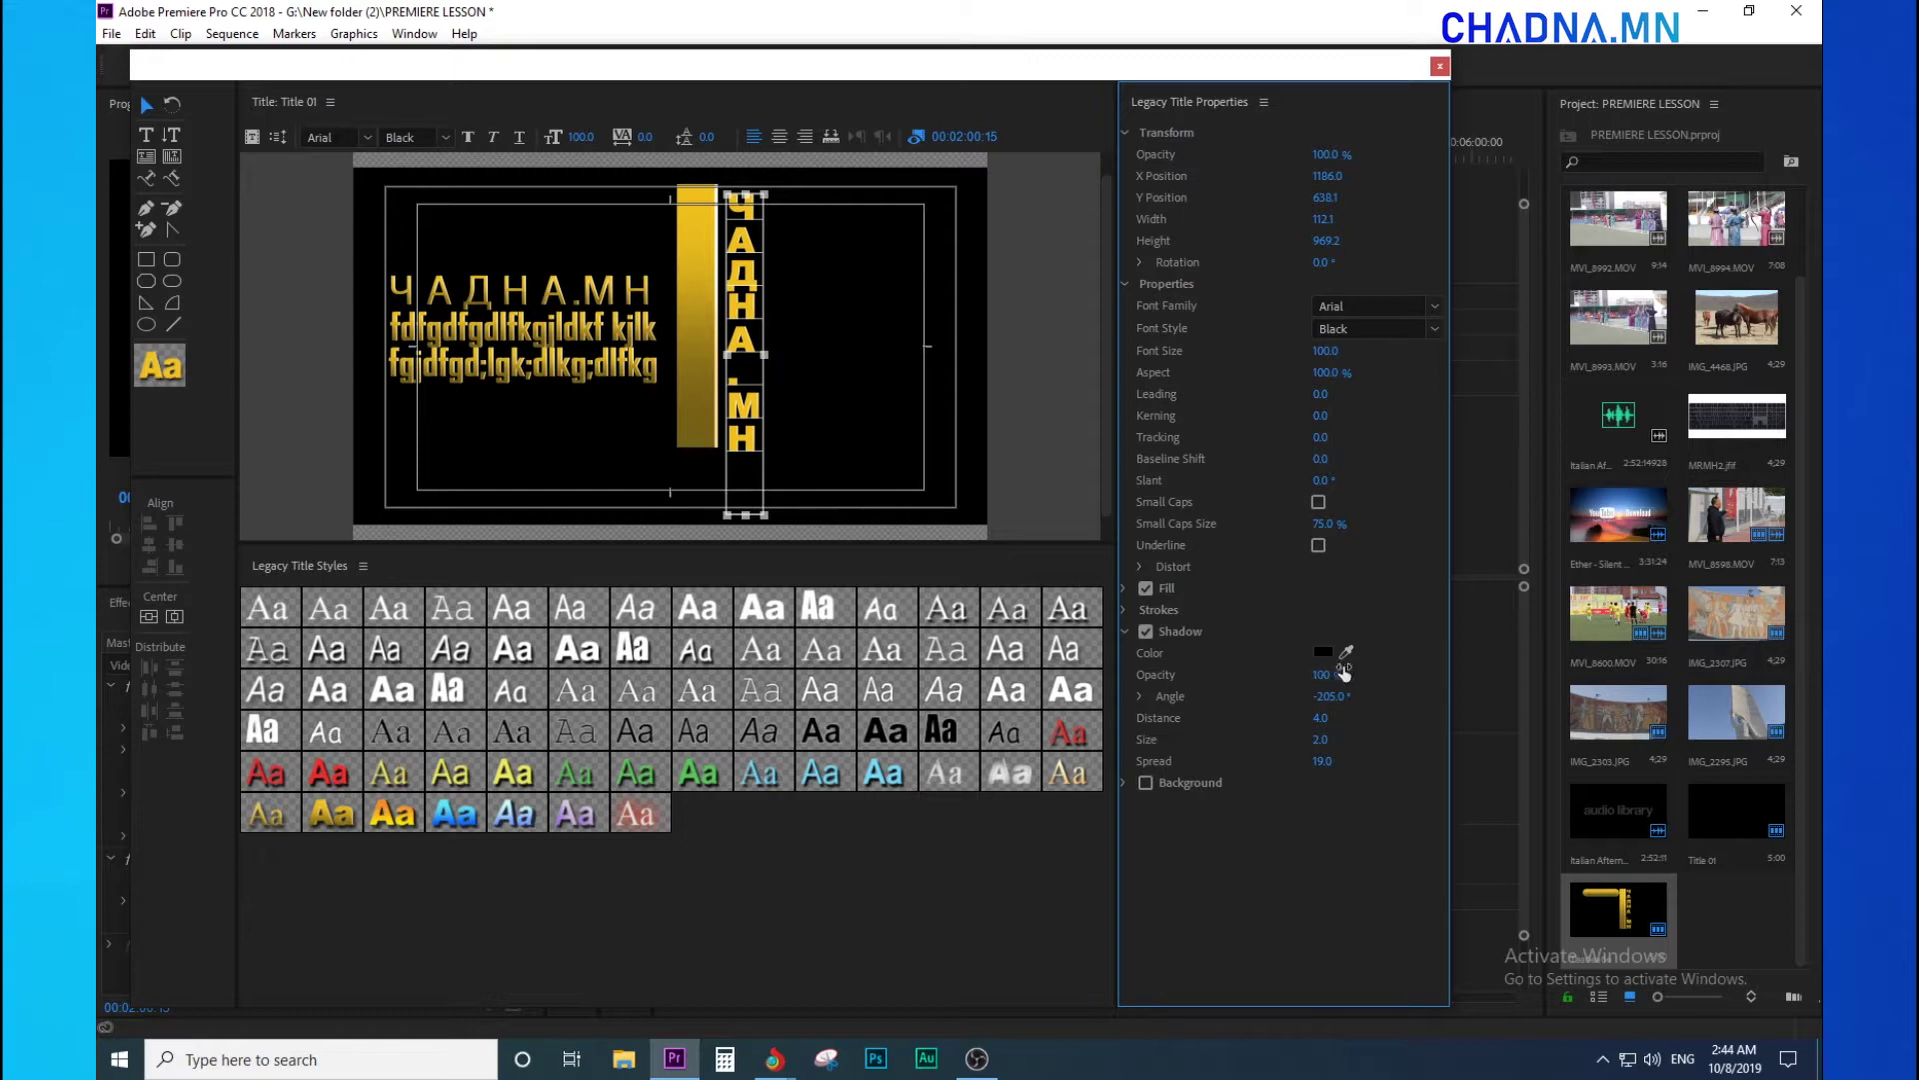
pyautogui.click(1125, 632)
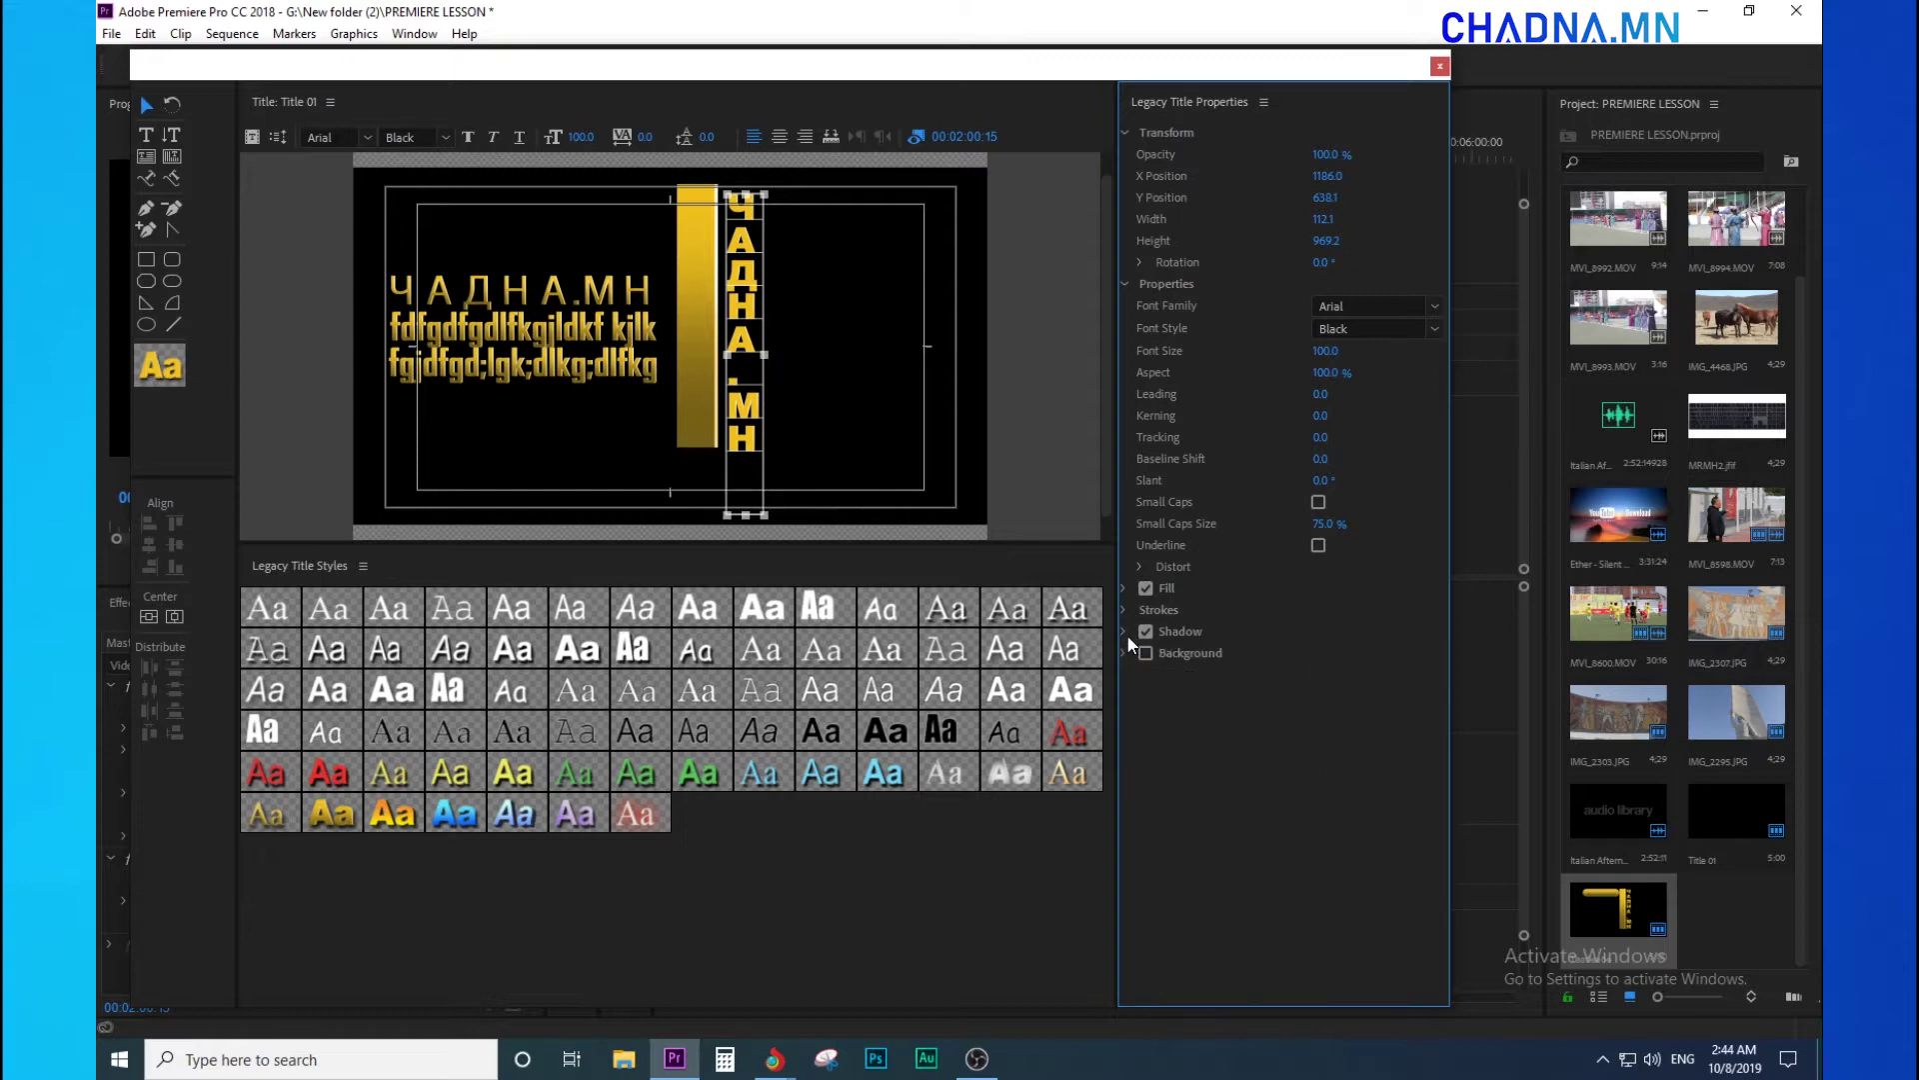
# - Add two inner strokes to the vertical text
pyautogui.click(1123, 610)
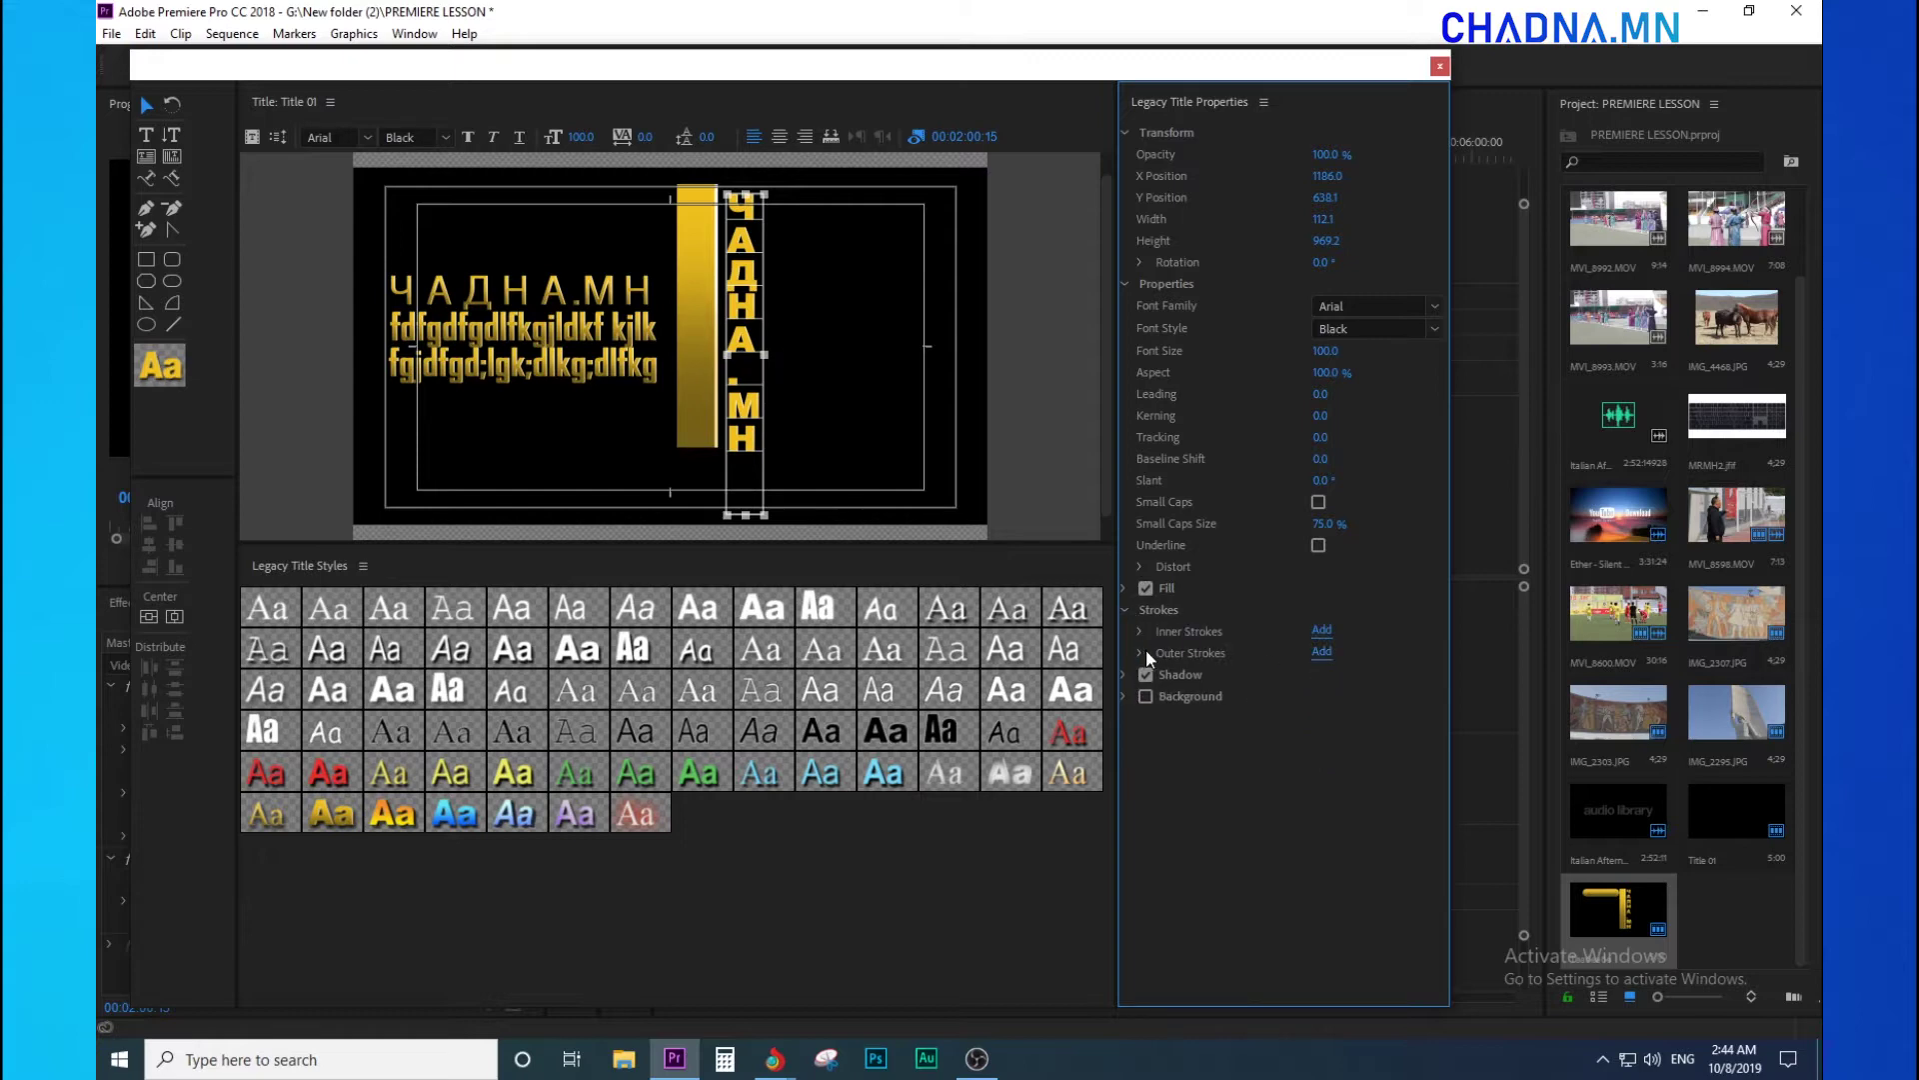
pyautogui.click(1322, 631)
pyautogui.click(1322, 631)
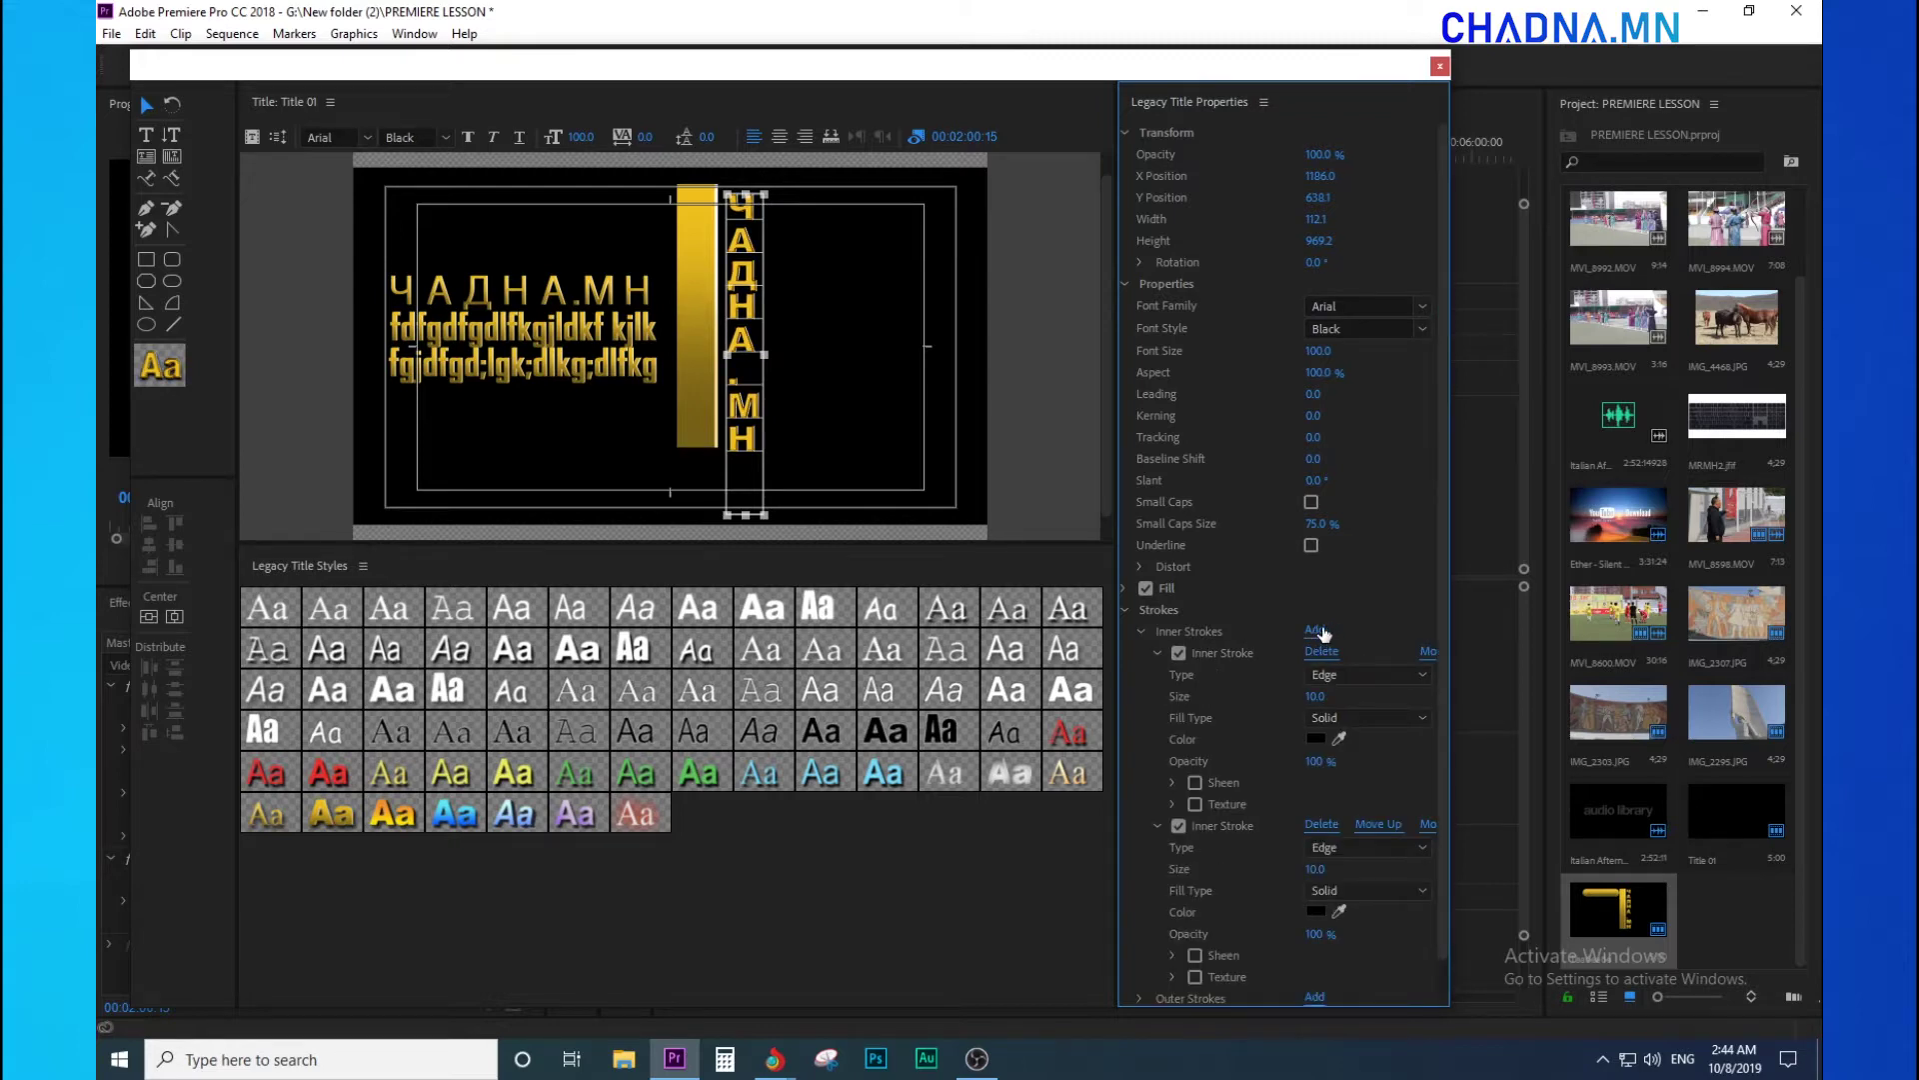
# - Color the vertical text's first inner stroke pinkish red FF0238 and change that stroke's fill type to Linear Gradient
pyautogui.click(1309, 739)
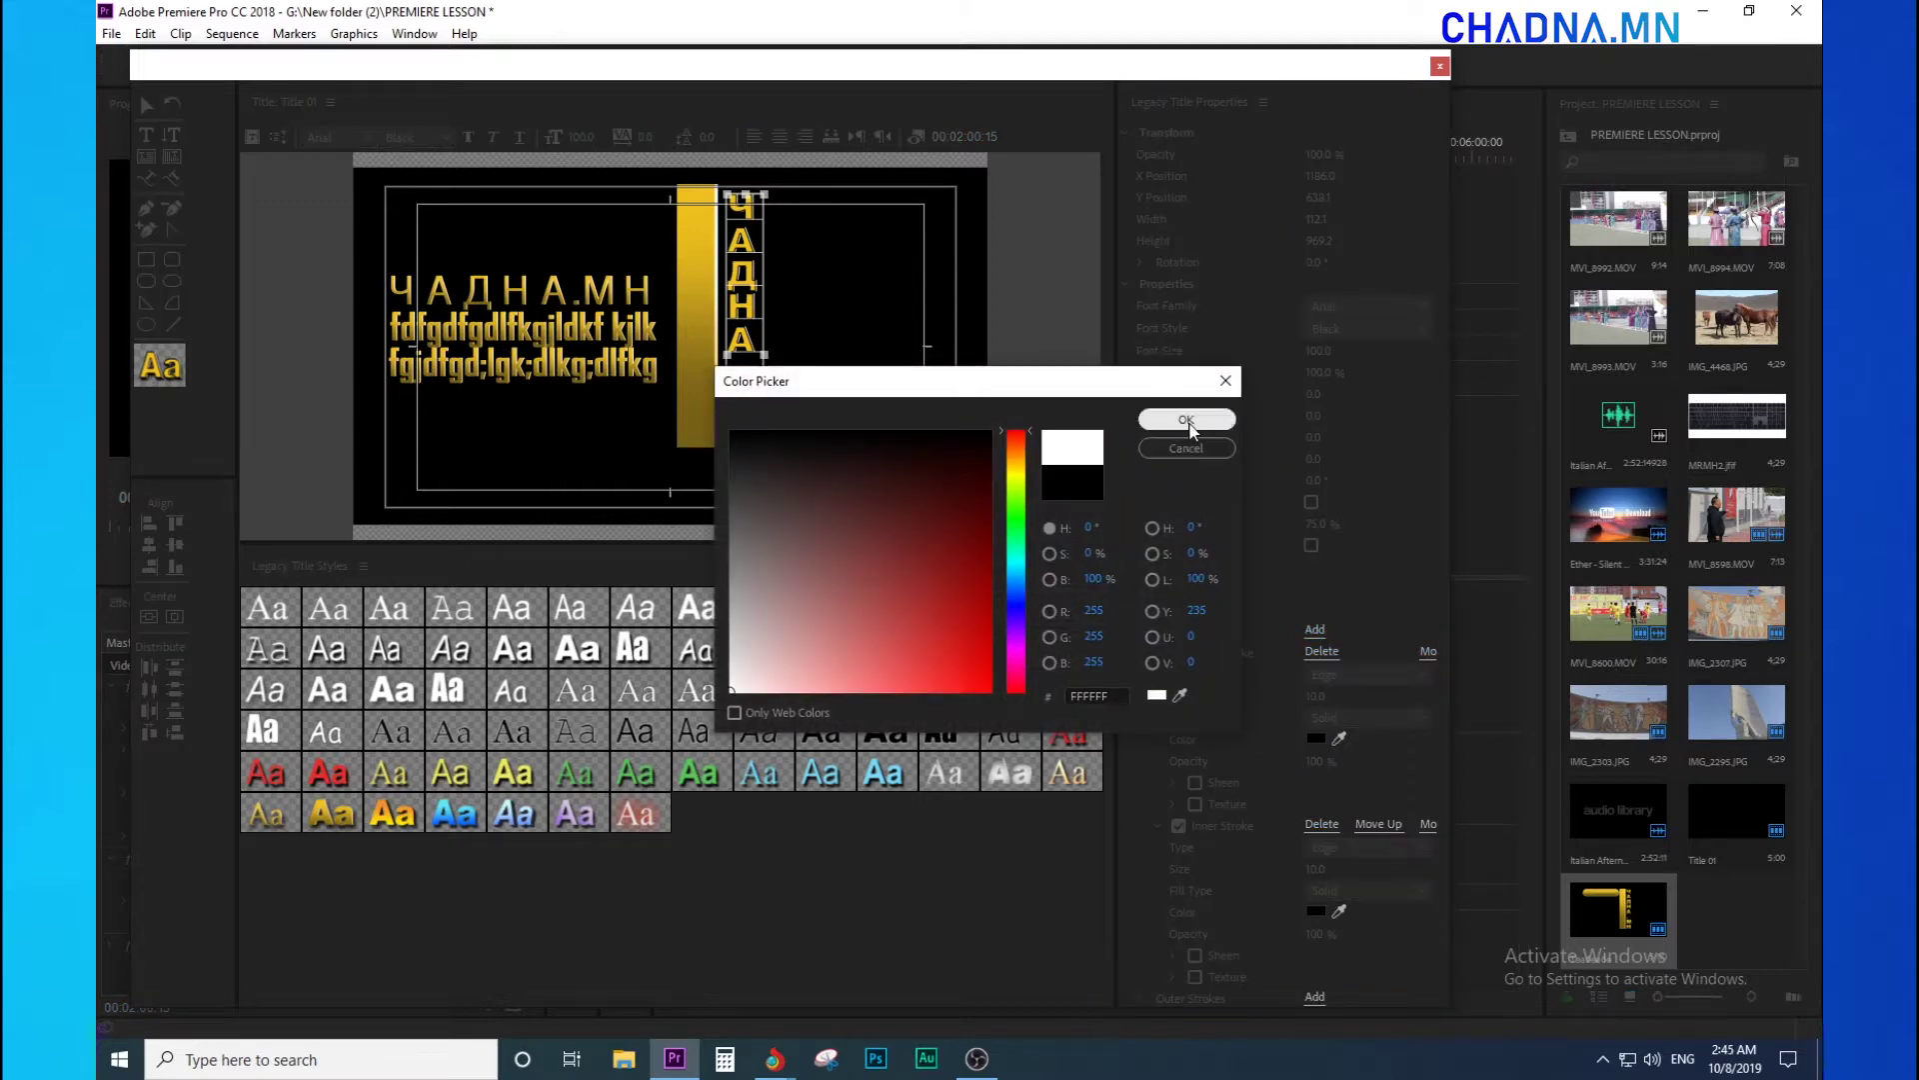
pyautogui.click(1016, 603)
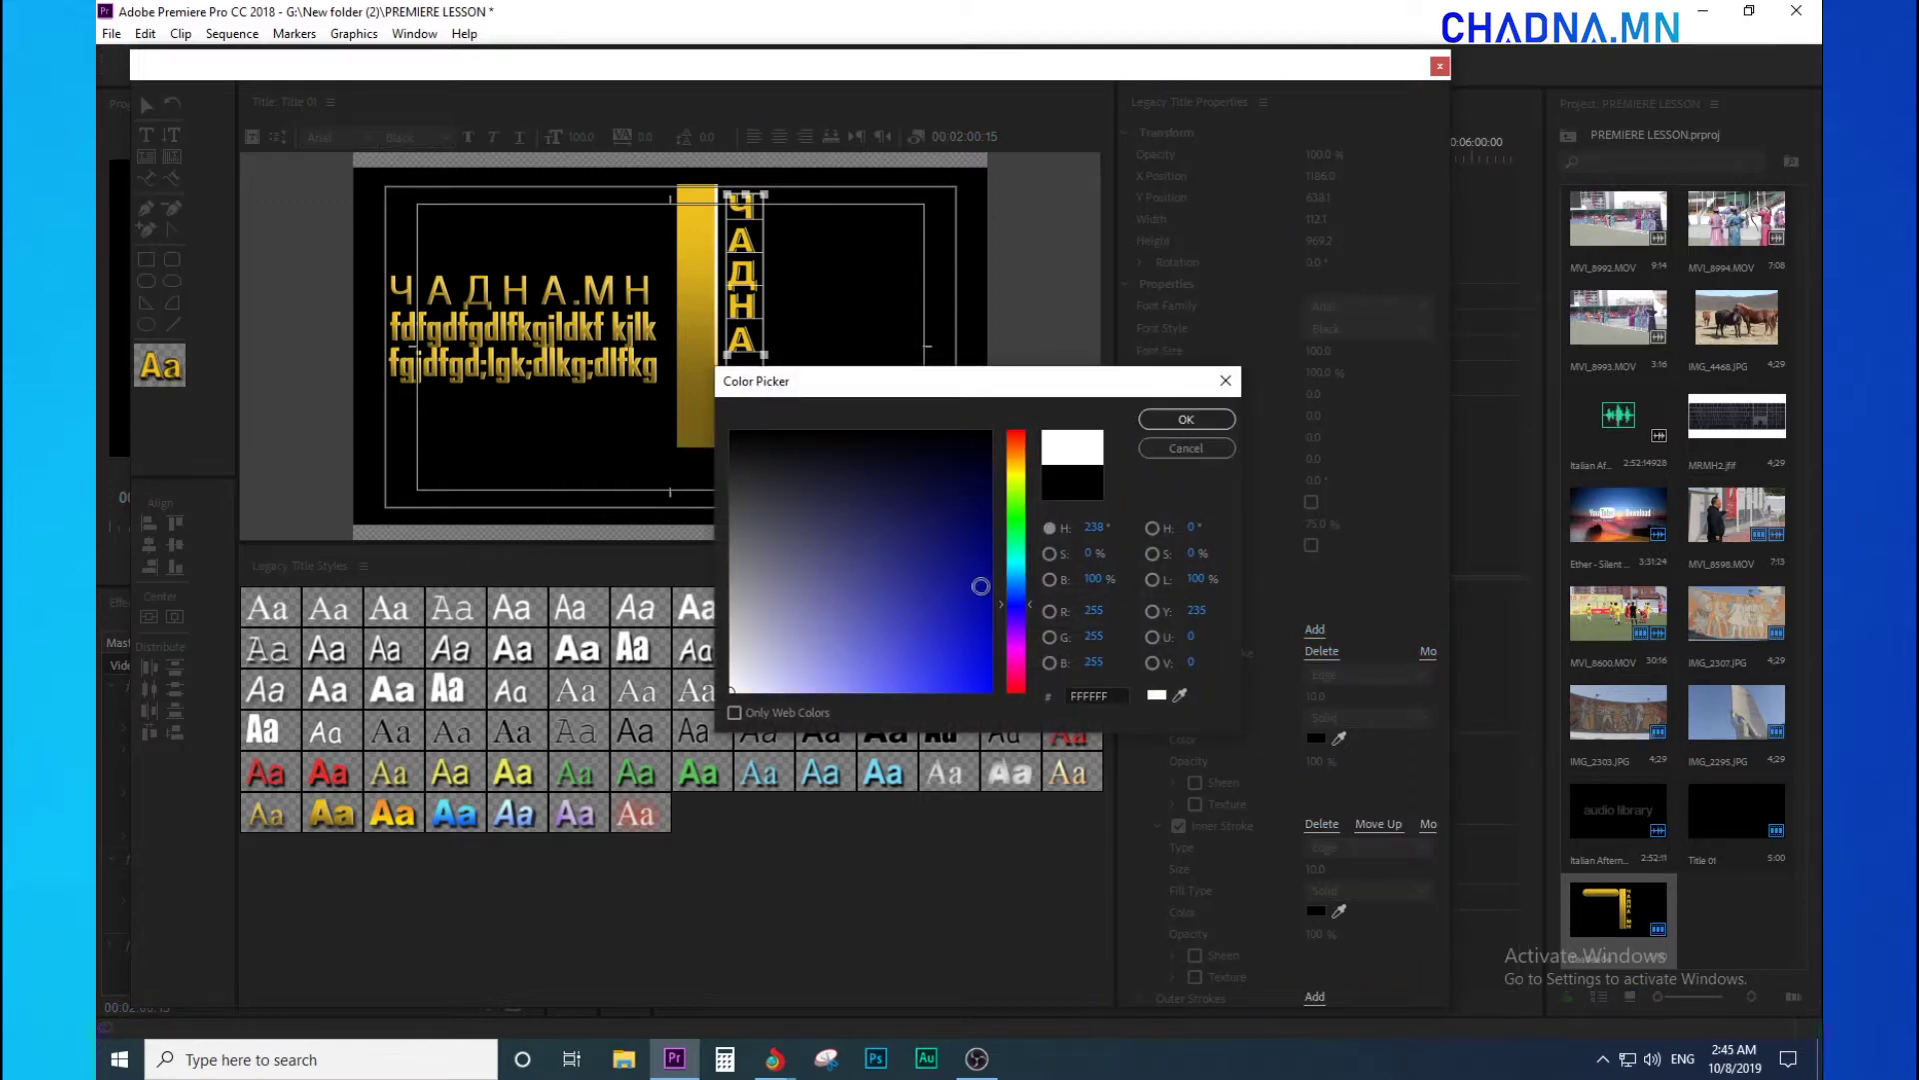
pyautogui.moveTo(940, 566); pyautogui.dragTo(990, 690)
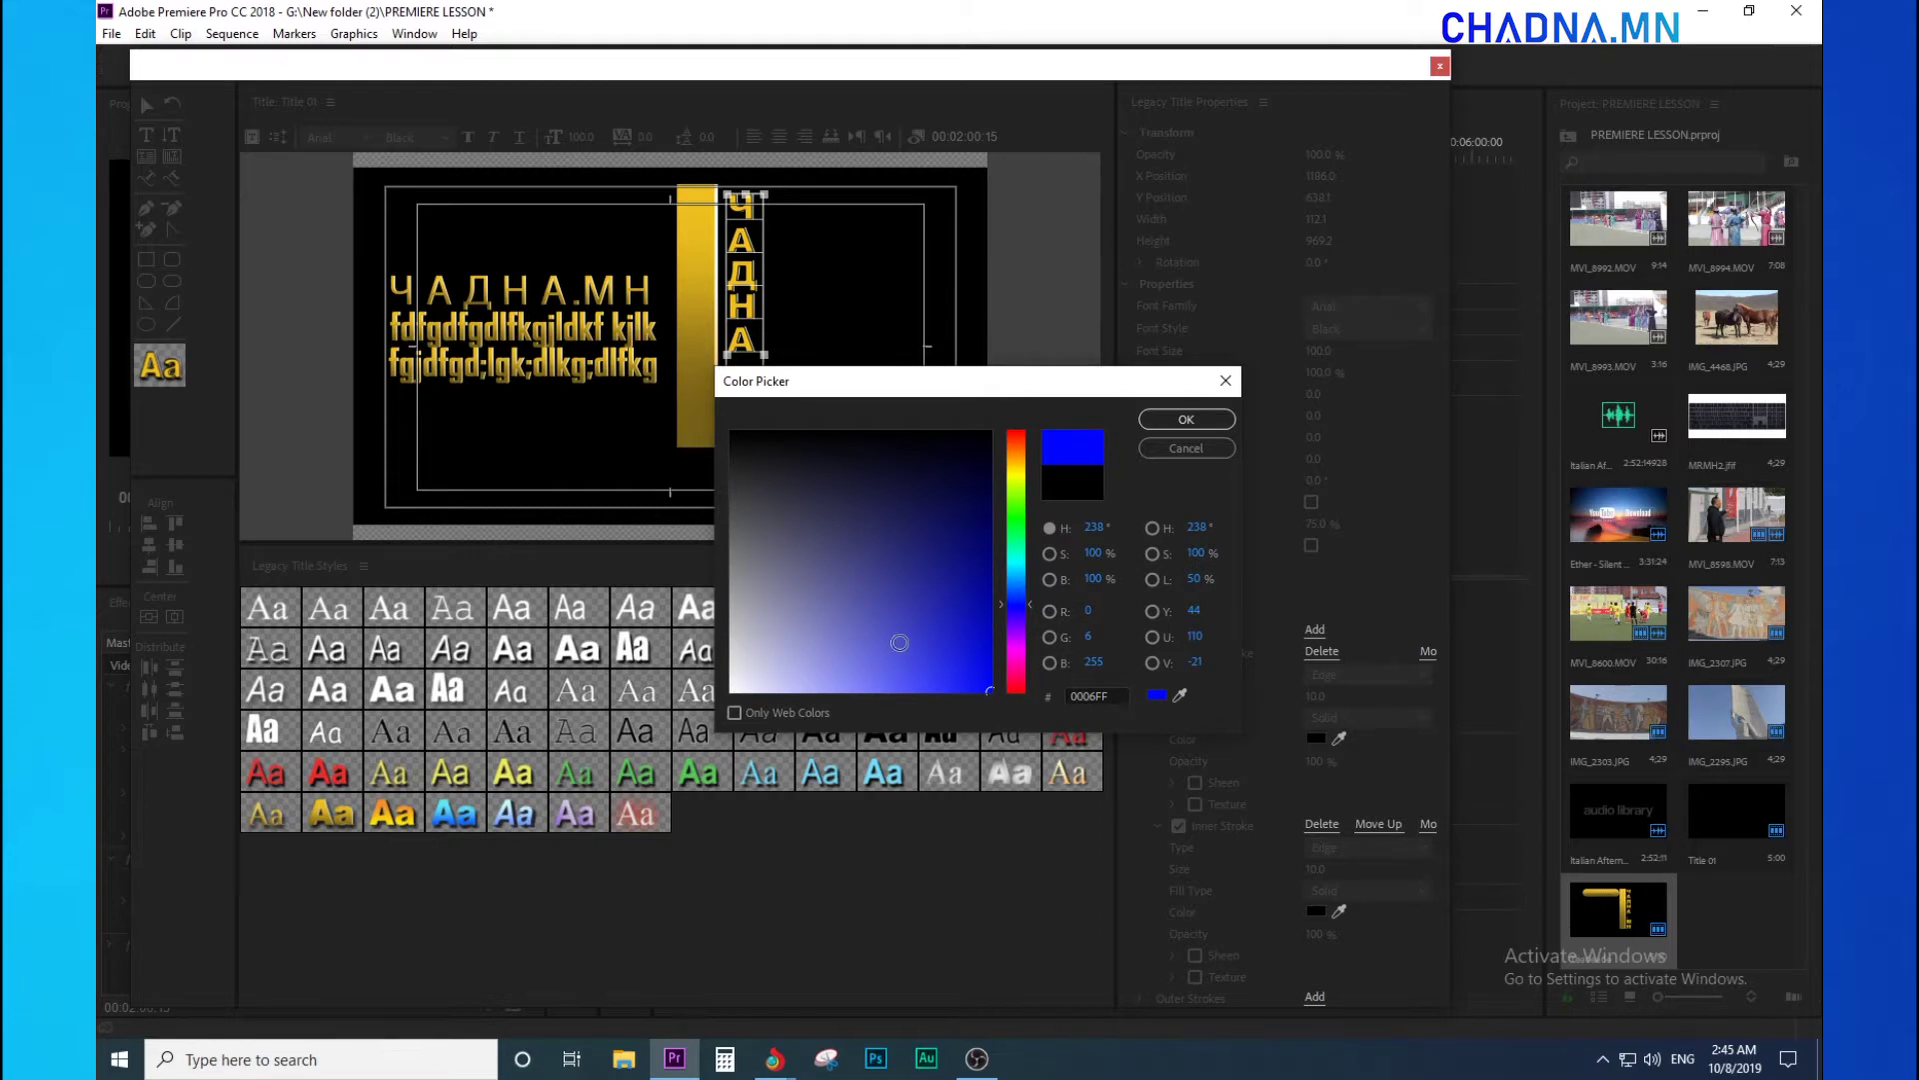
pyautogui.click(1021, 689)
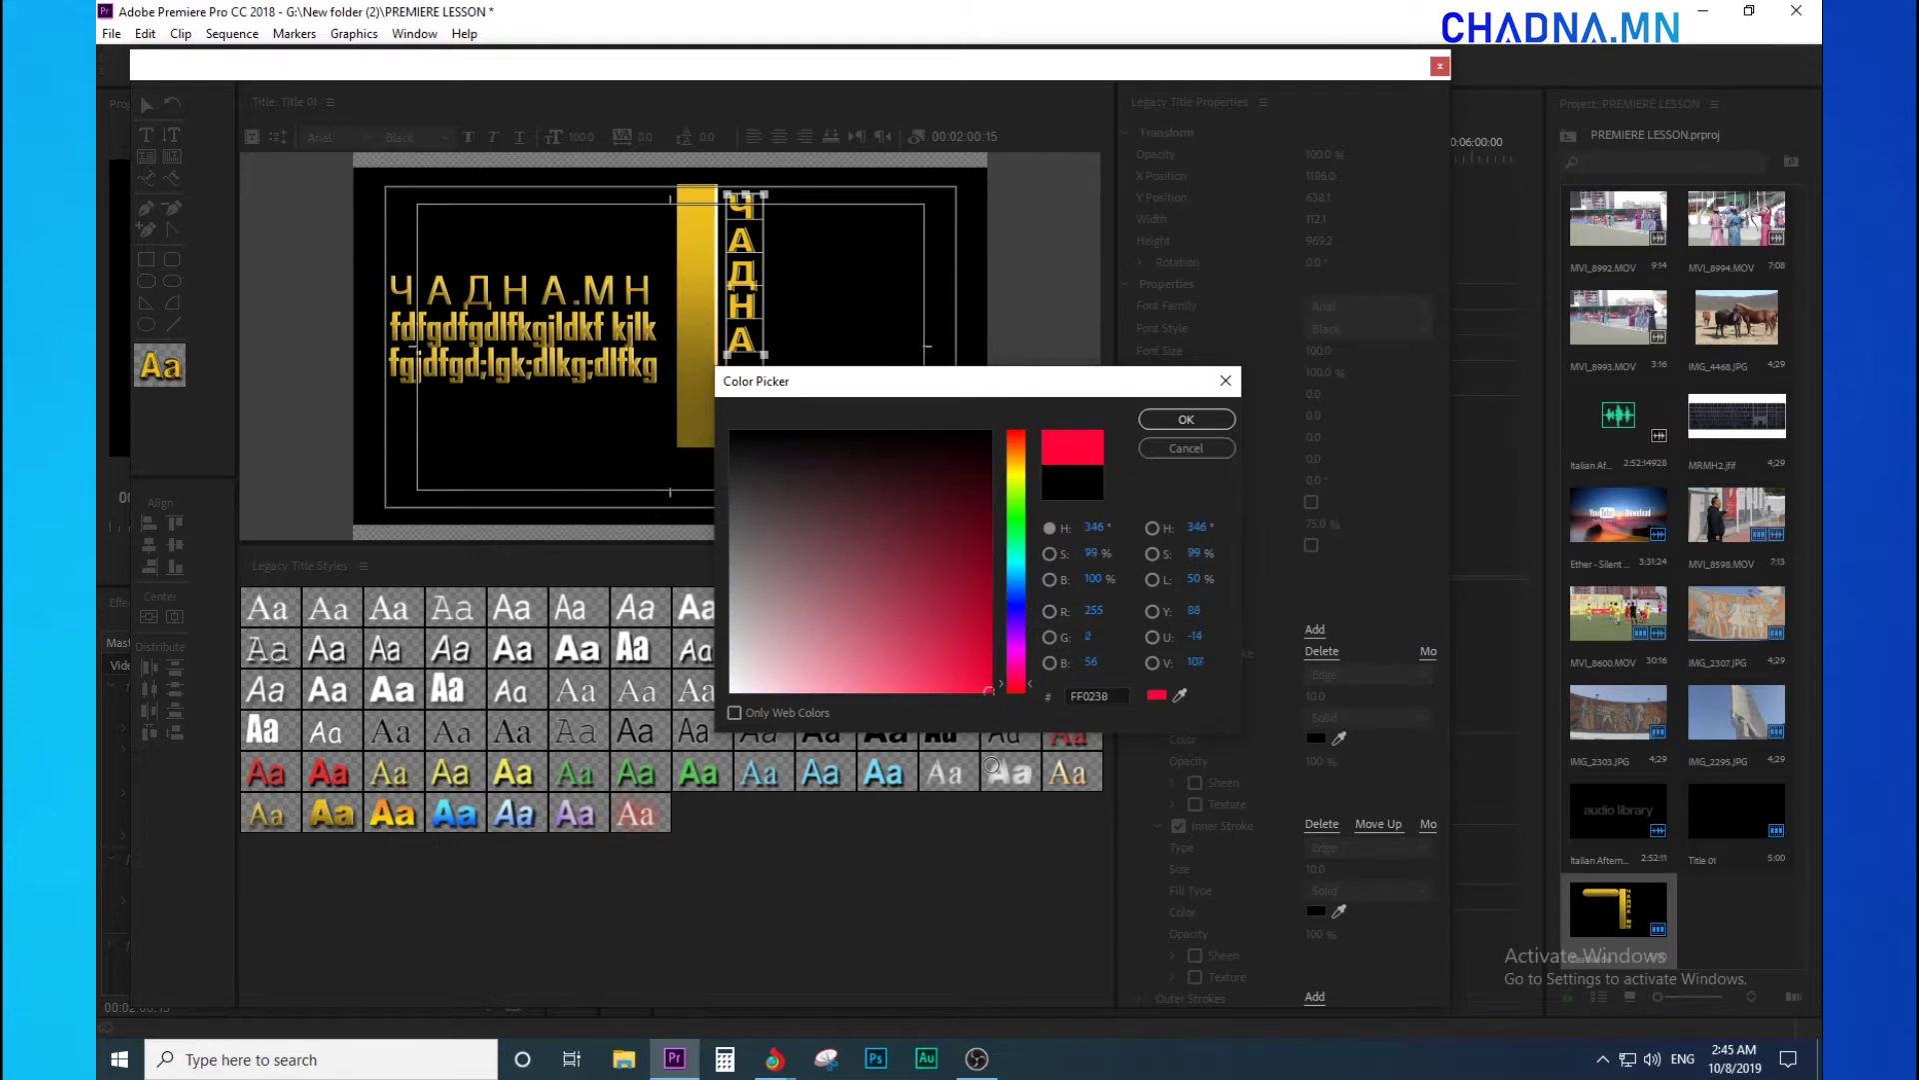
pyautogui.click(1167, 420)
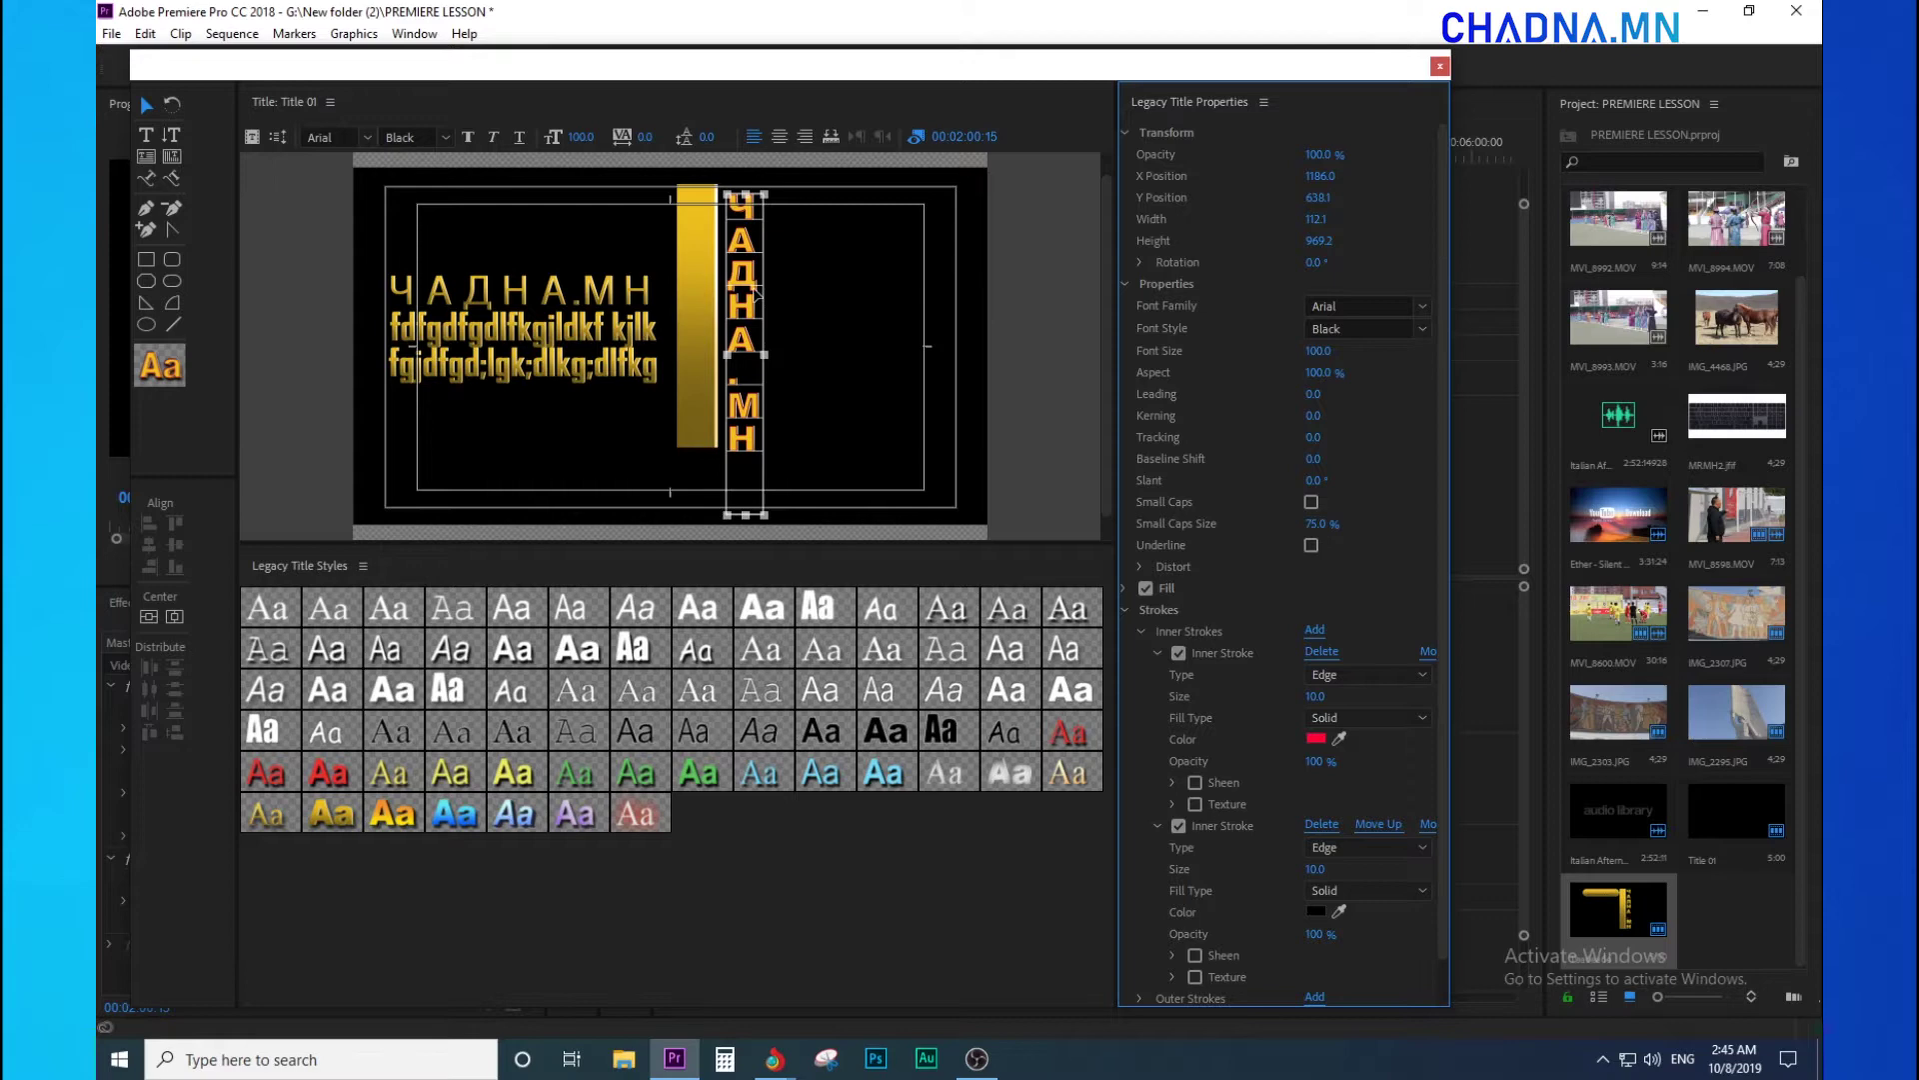
pyautogui.click(1323, 720)
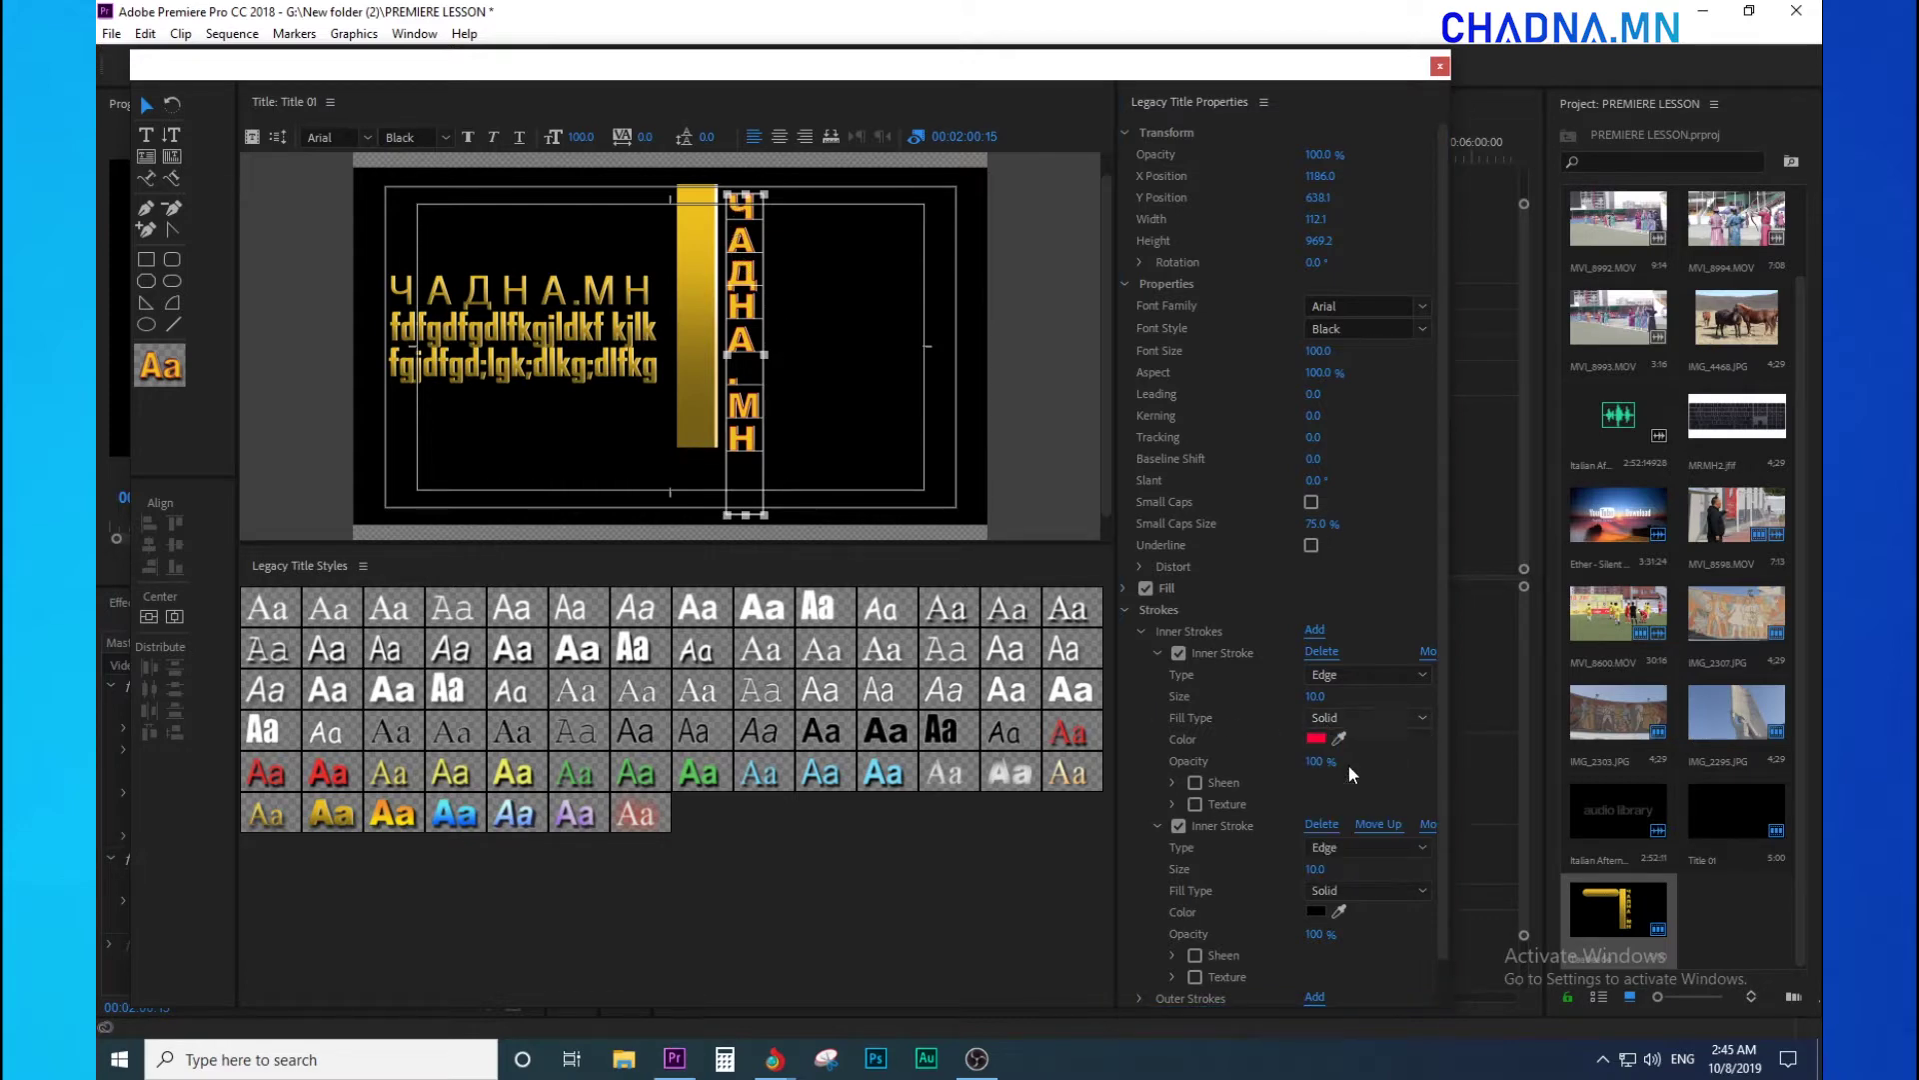
pyautogui.click(1347, 765)
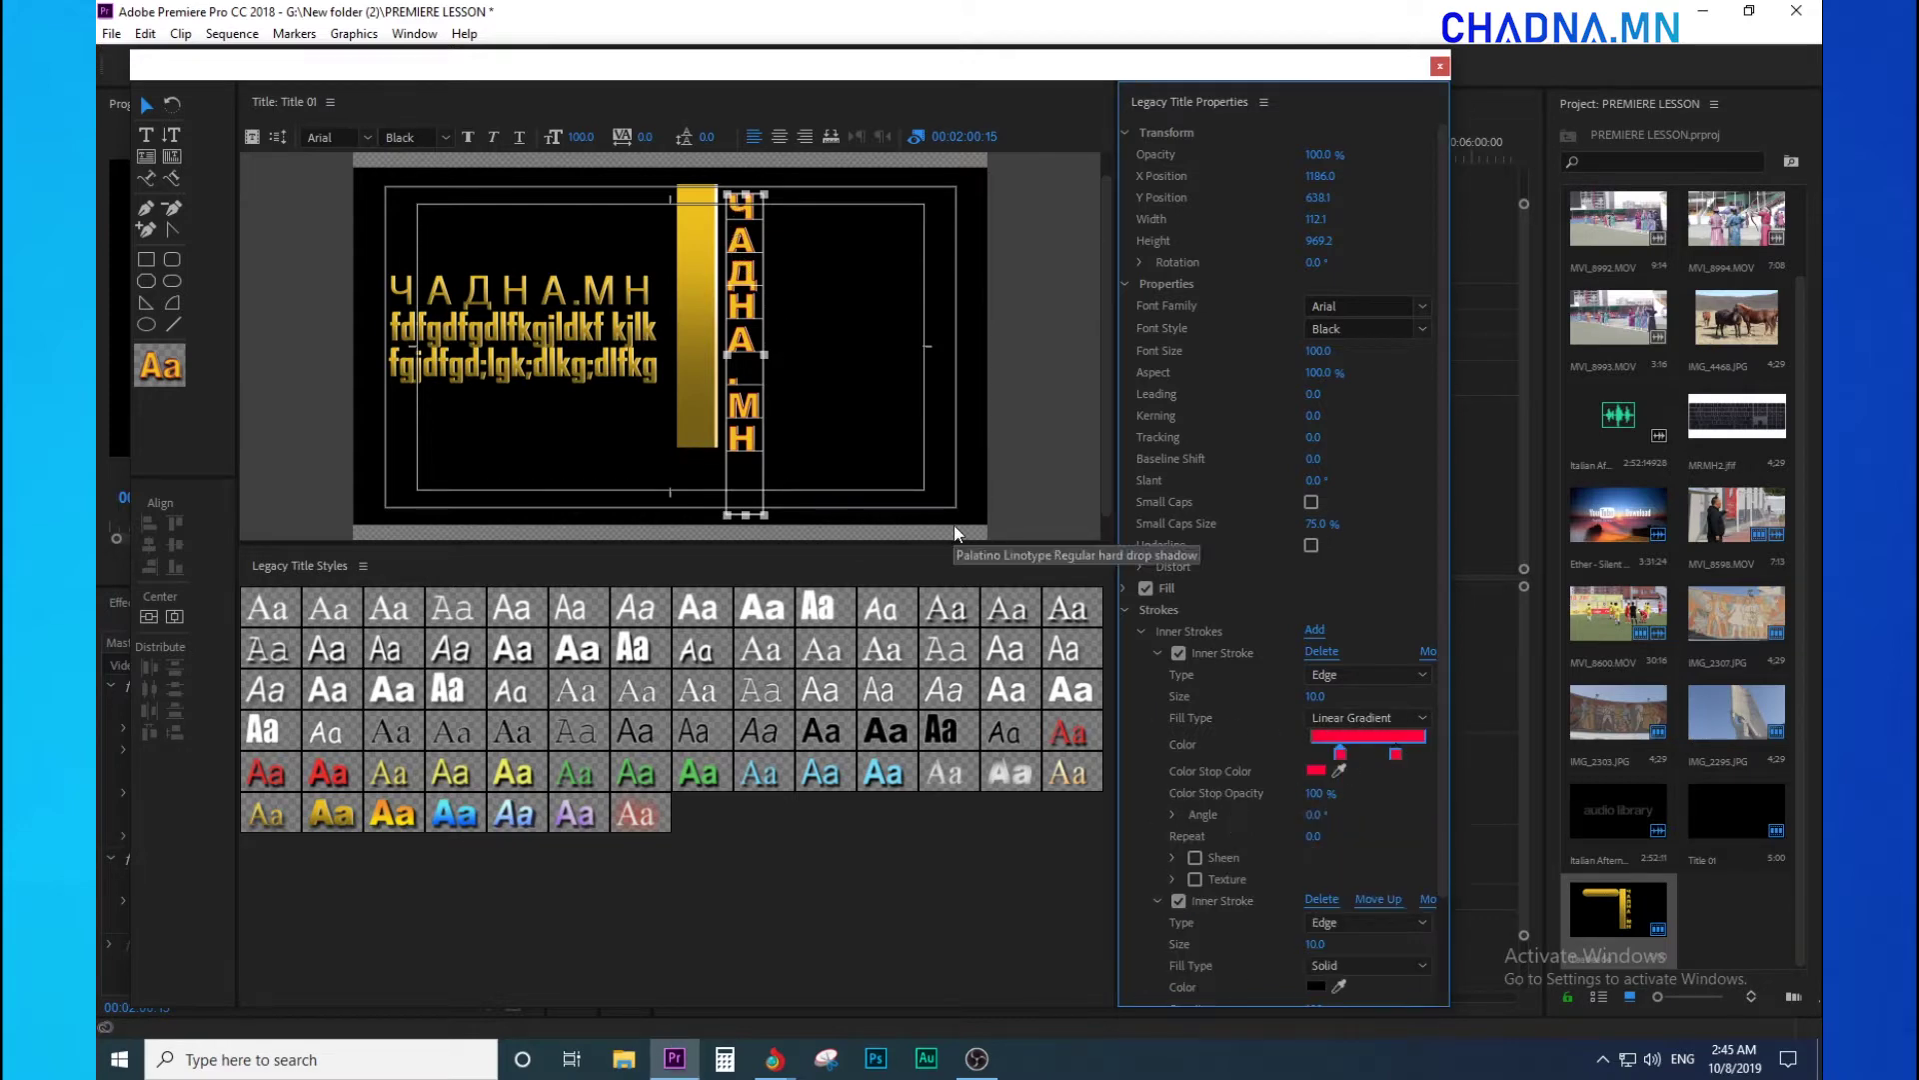
# - Set the first color stop of the vertical text's first inner stroke gradient to black, 000000
pyautogui.click(1317, 773)
pyautogui.moveTo(749, 453); pyautogui.dragTo(706, 418)
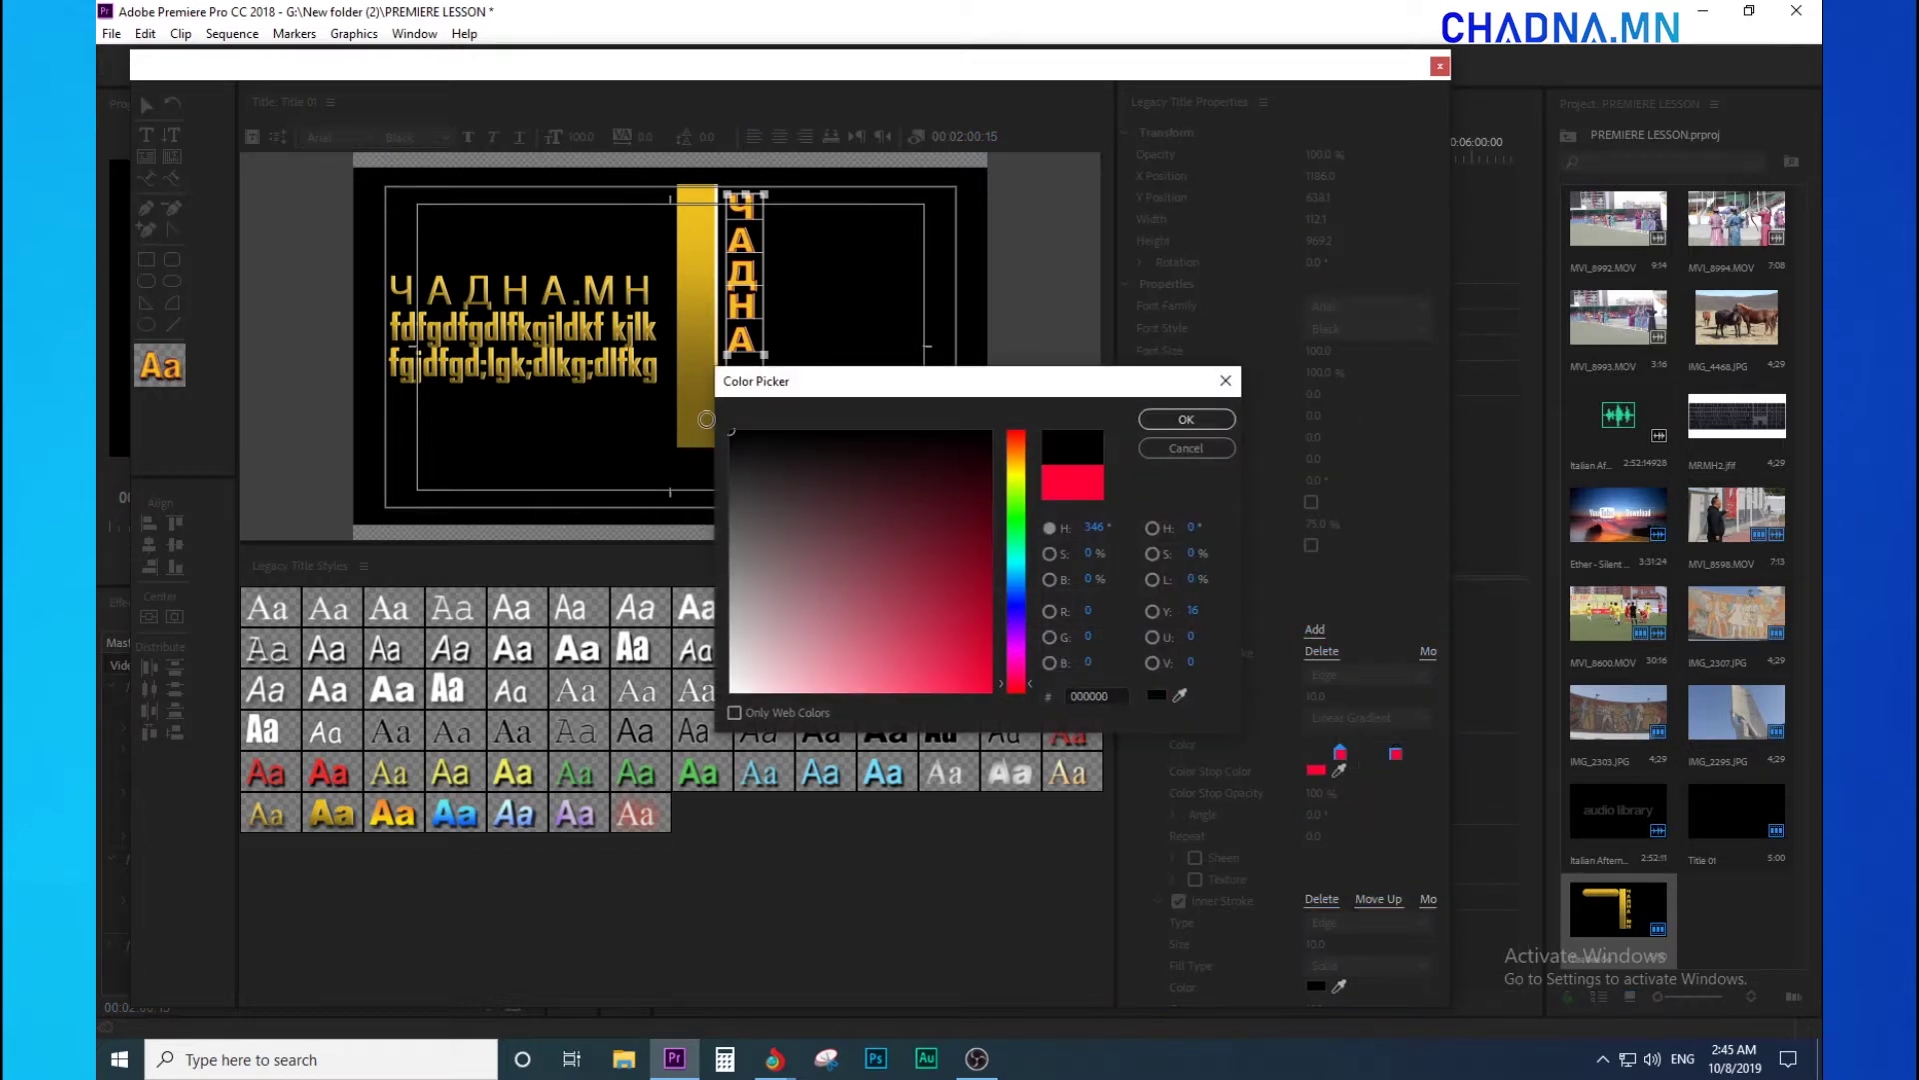
pyautogui.moveTo(1023, 674); pyautogui.dragTo(1008, 470)
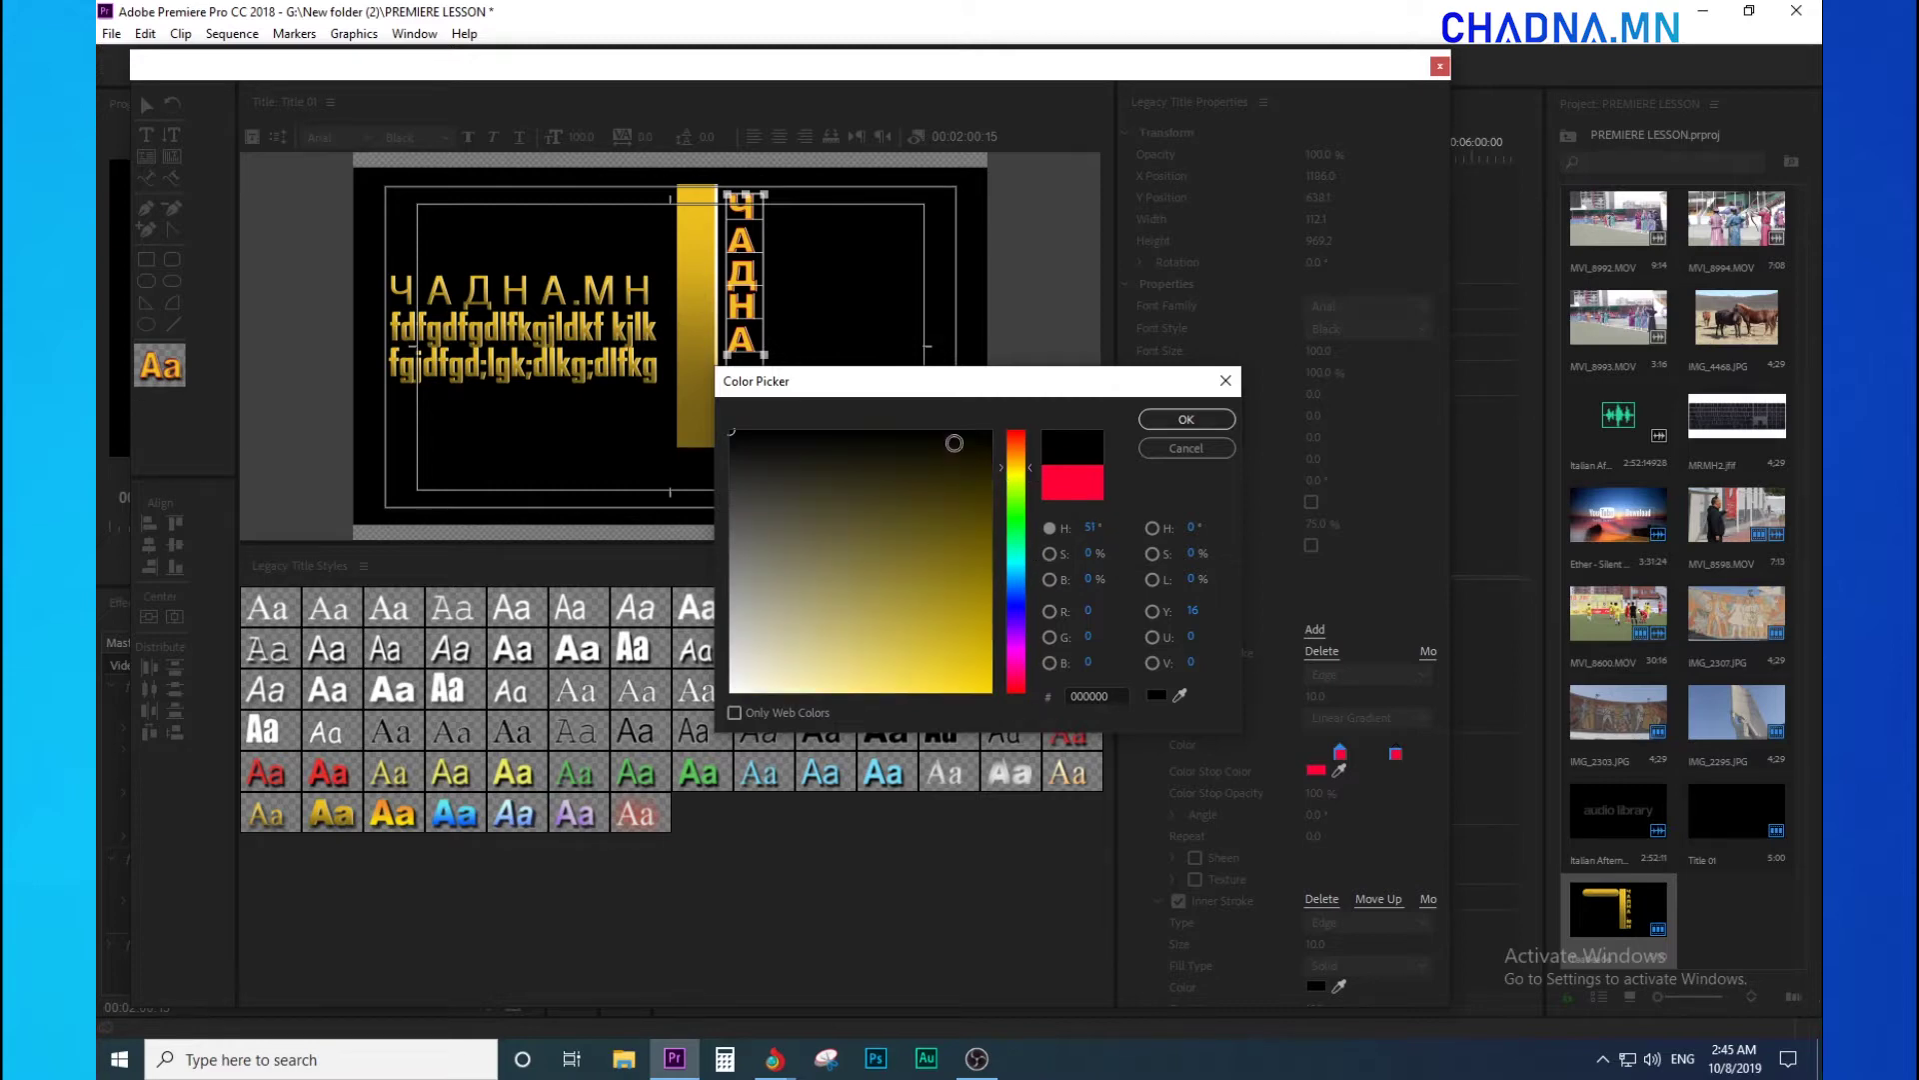
pyautogui.click(1187, 420)
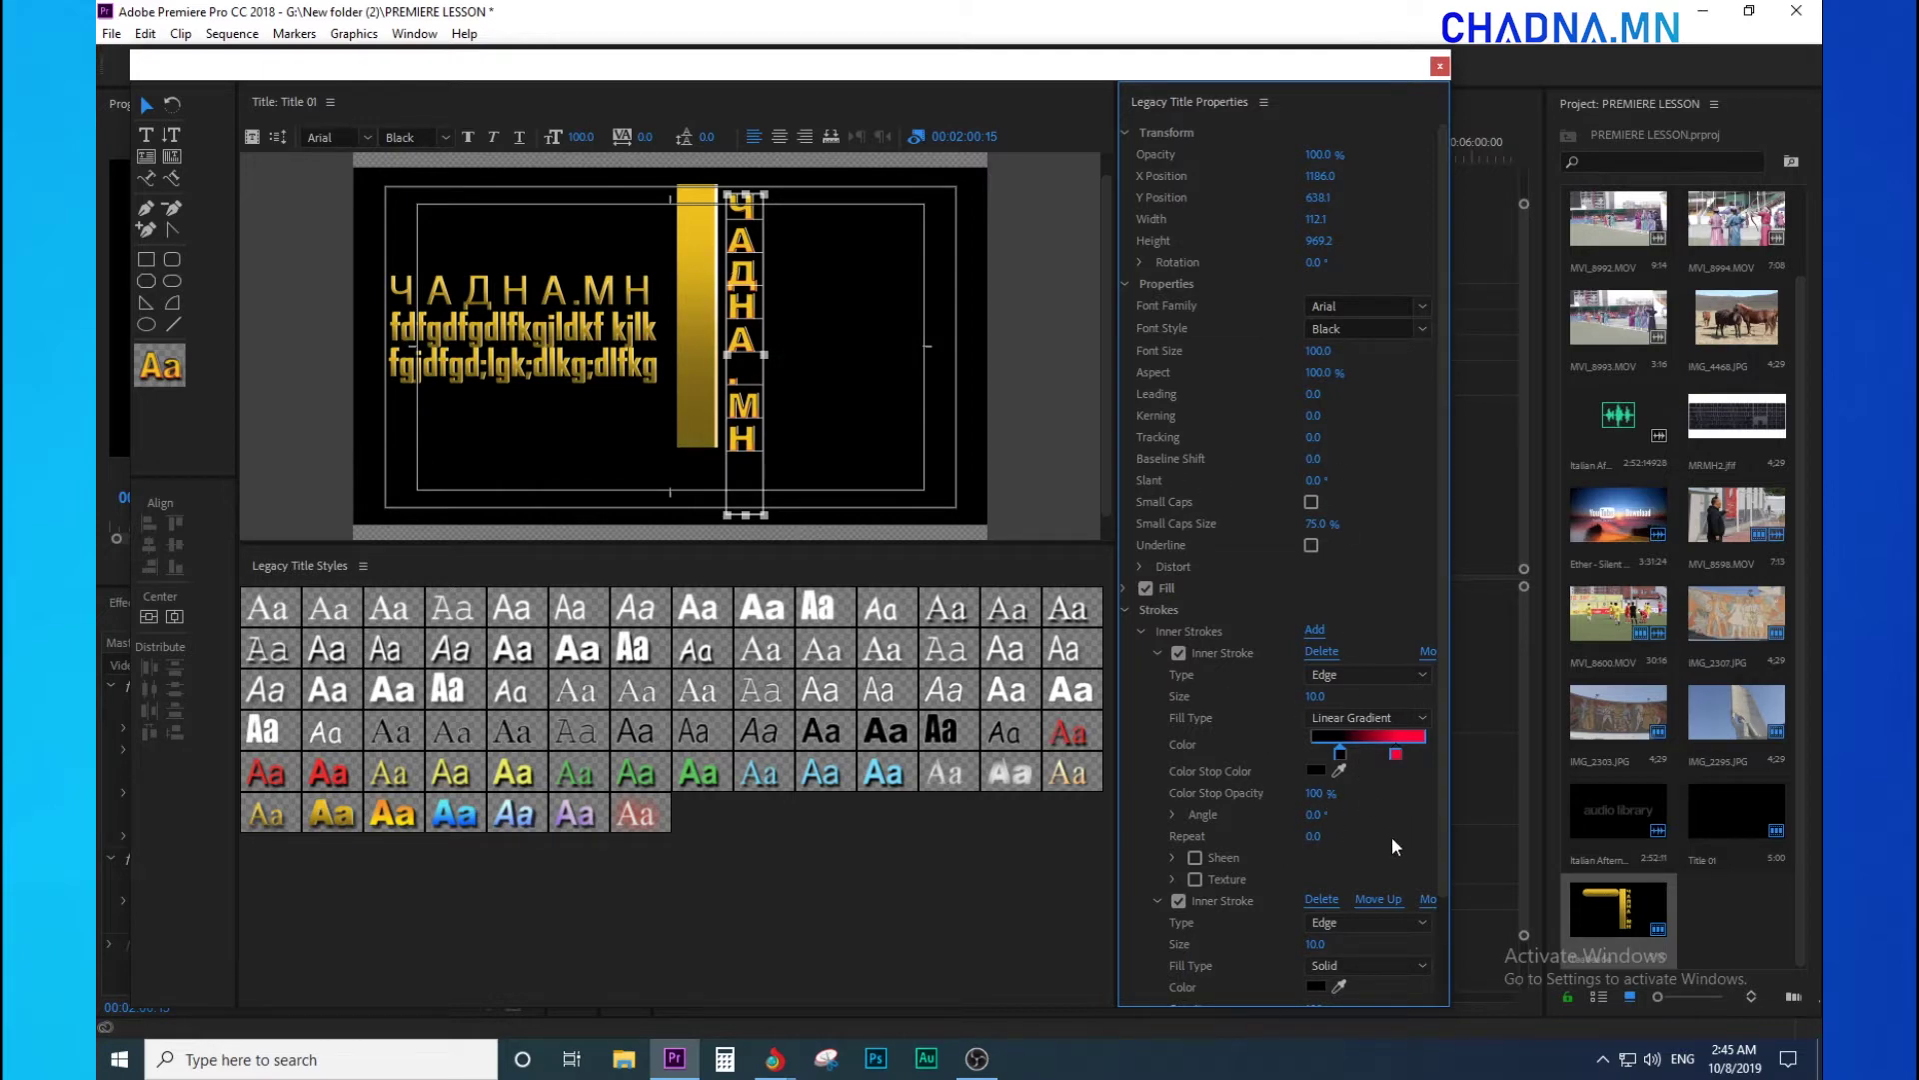
# - Expand the vertical text's outer stroke settings and delete its Depth outer stroke
pyautogui.click(1126, 610)
pyautogui.click(1126, 610)
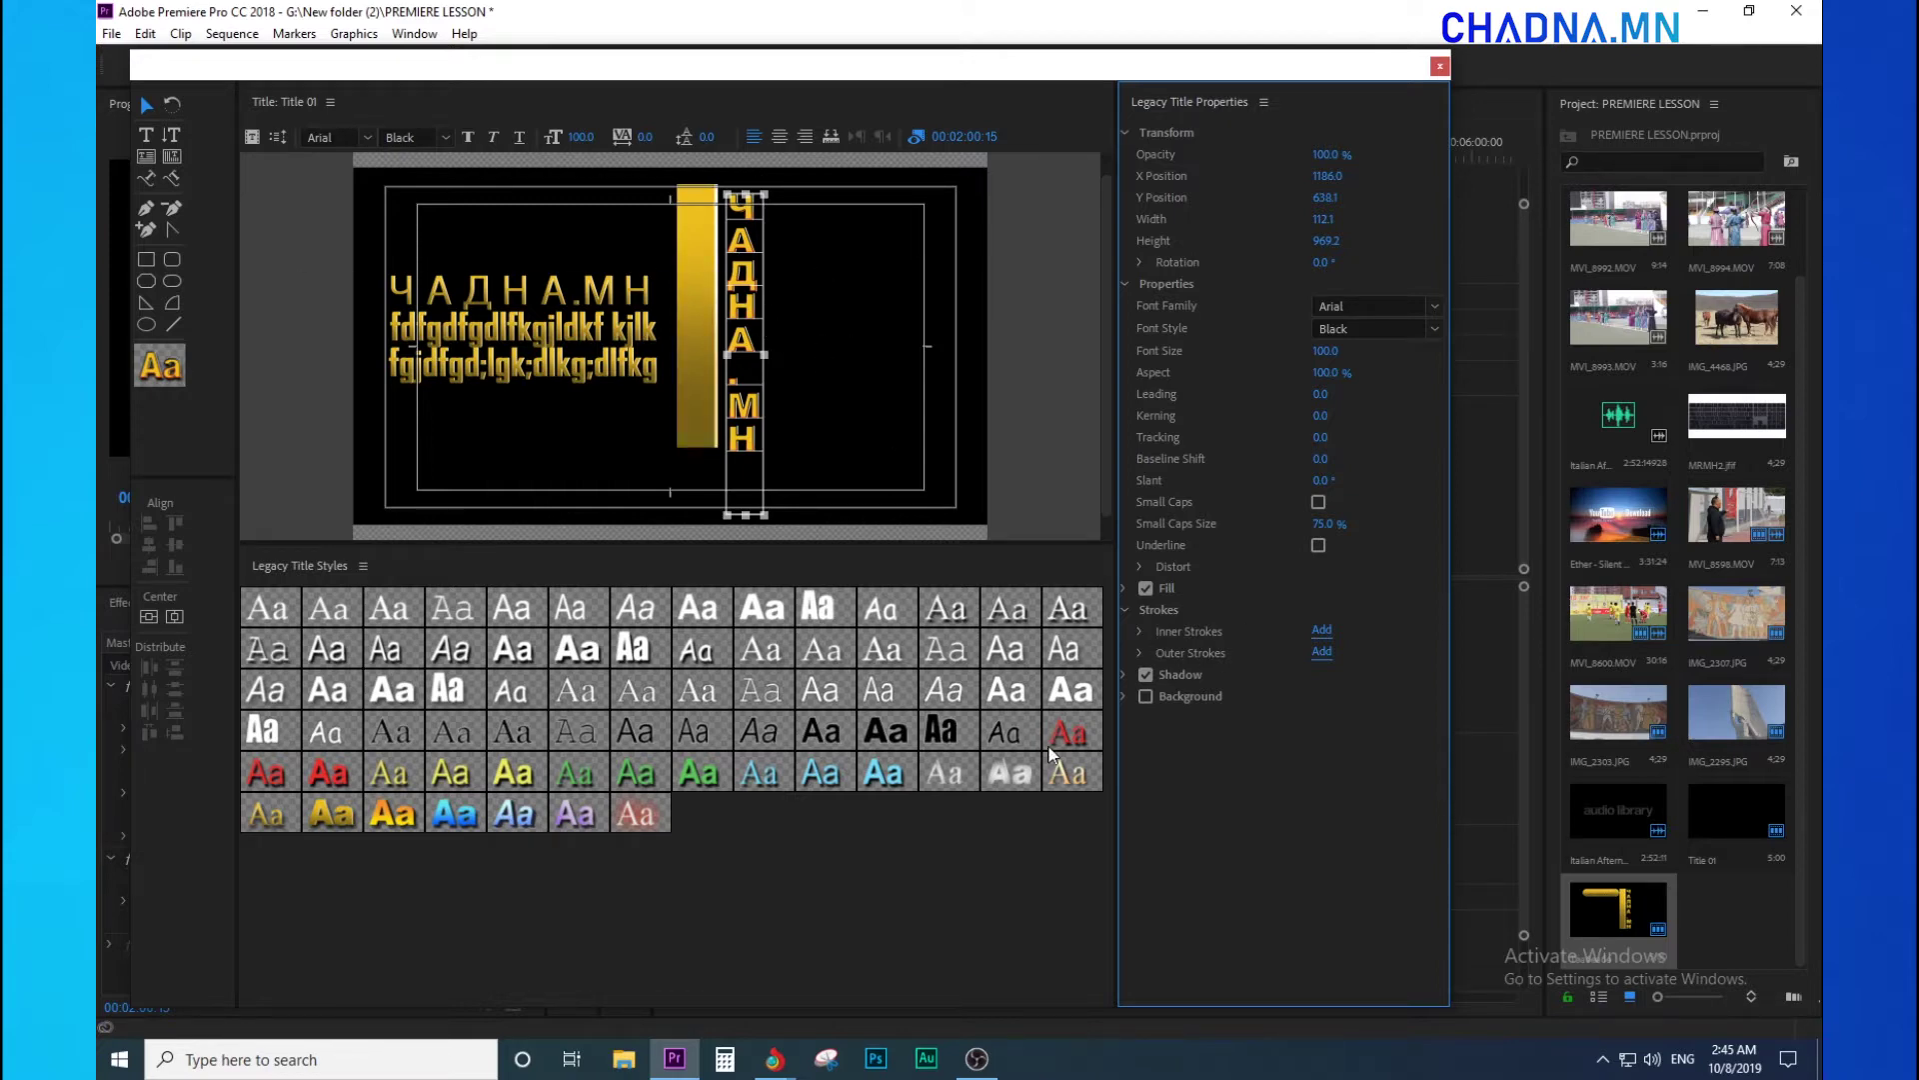
pyautogui.click(1141, 654)
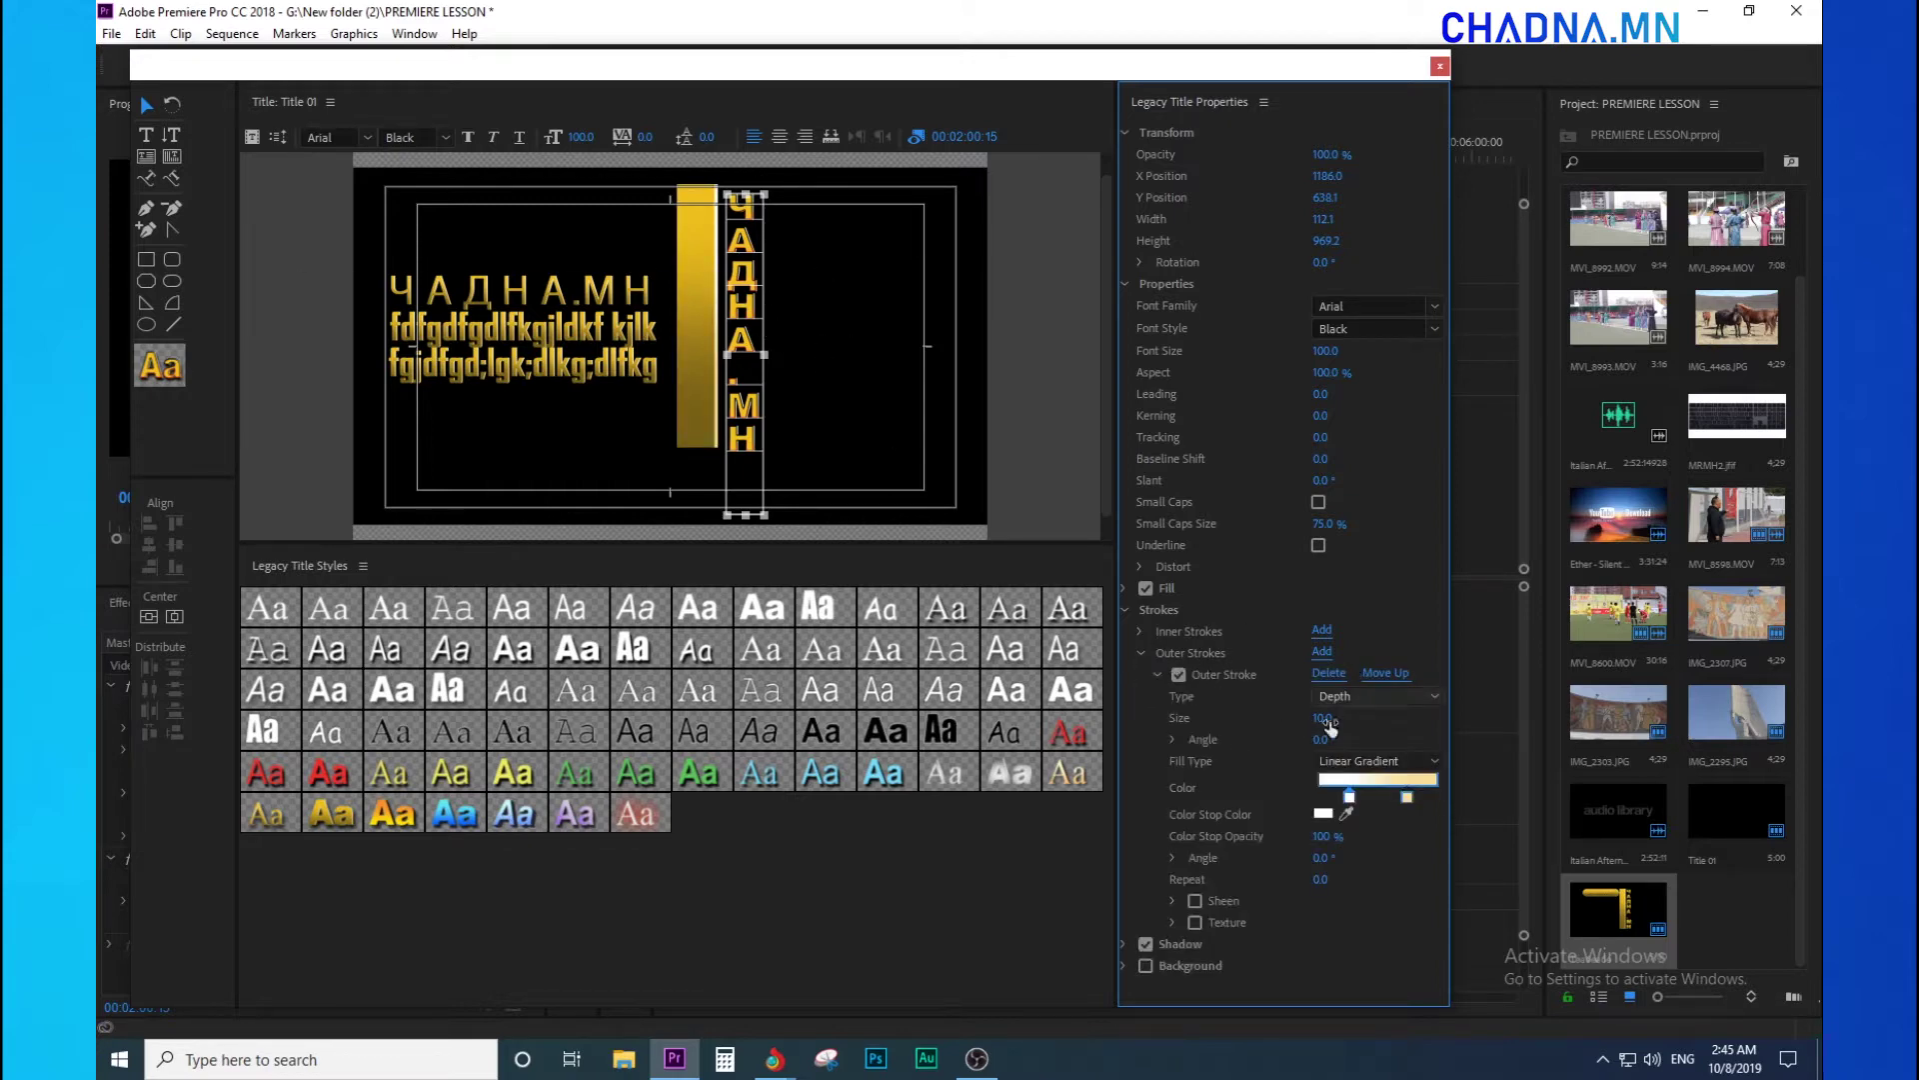
pyautogui.click(1329, 673)
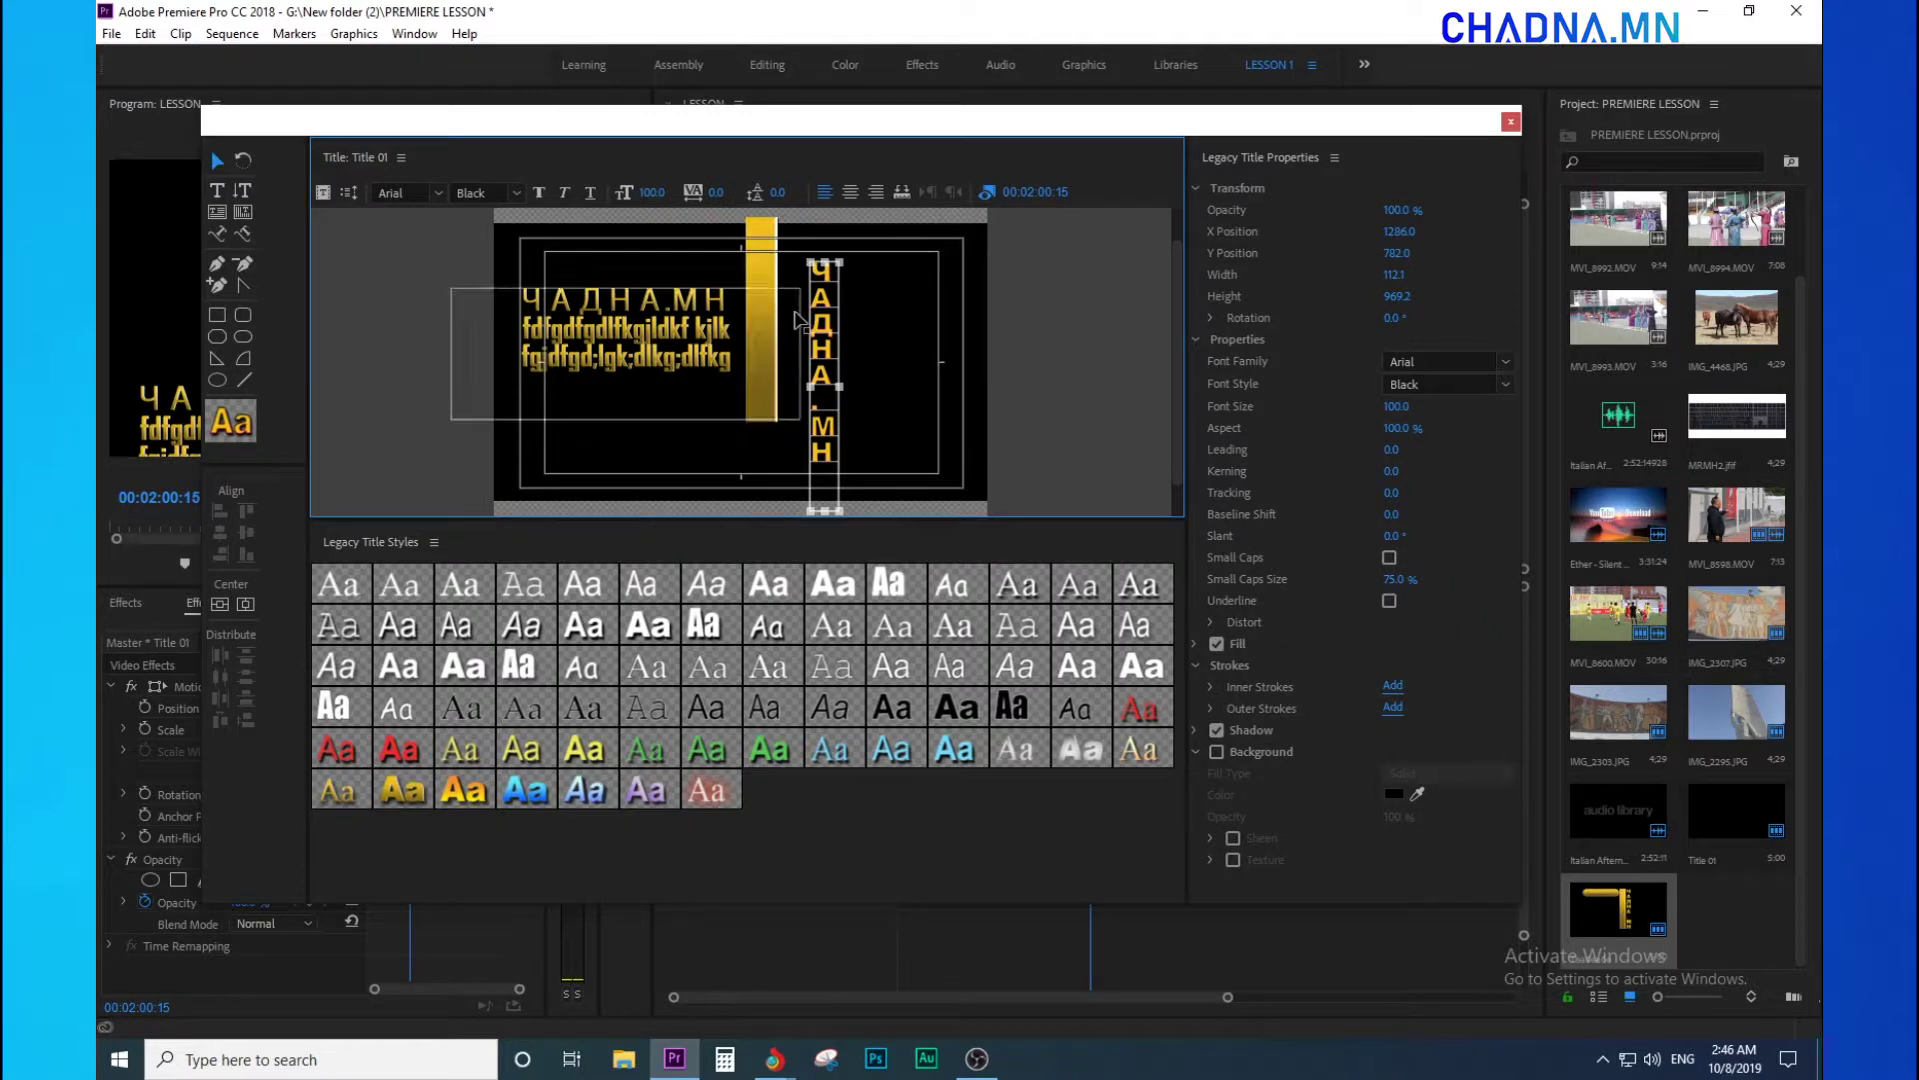
# - Select the gold vertical bar, close the title editor, and delete the two title clips at the end of the Video 1 track
pyautogui.click(758, 303)
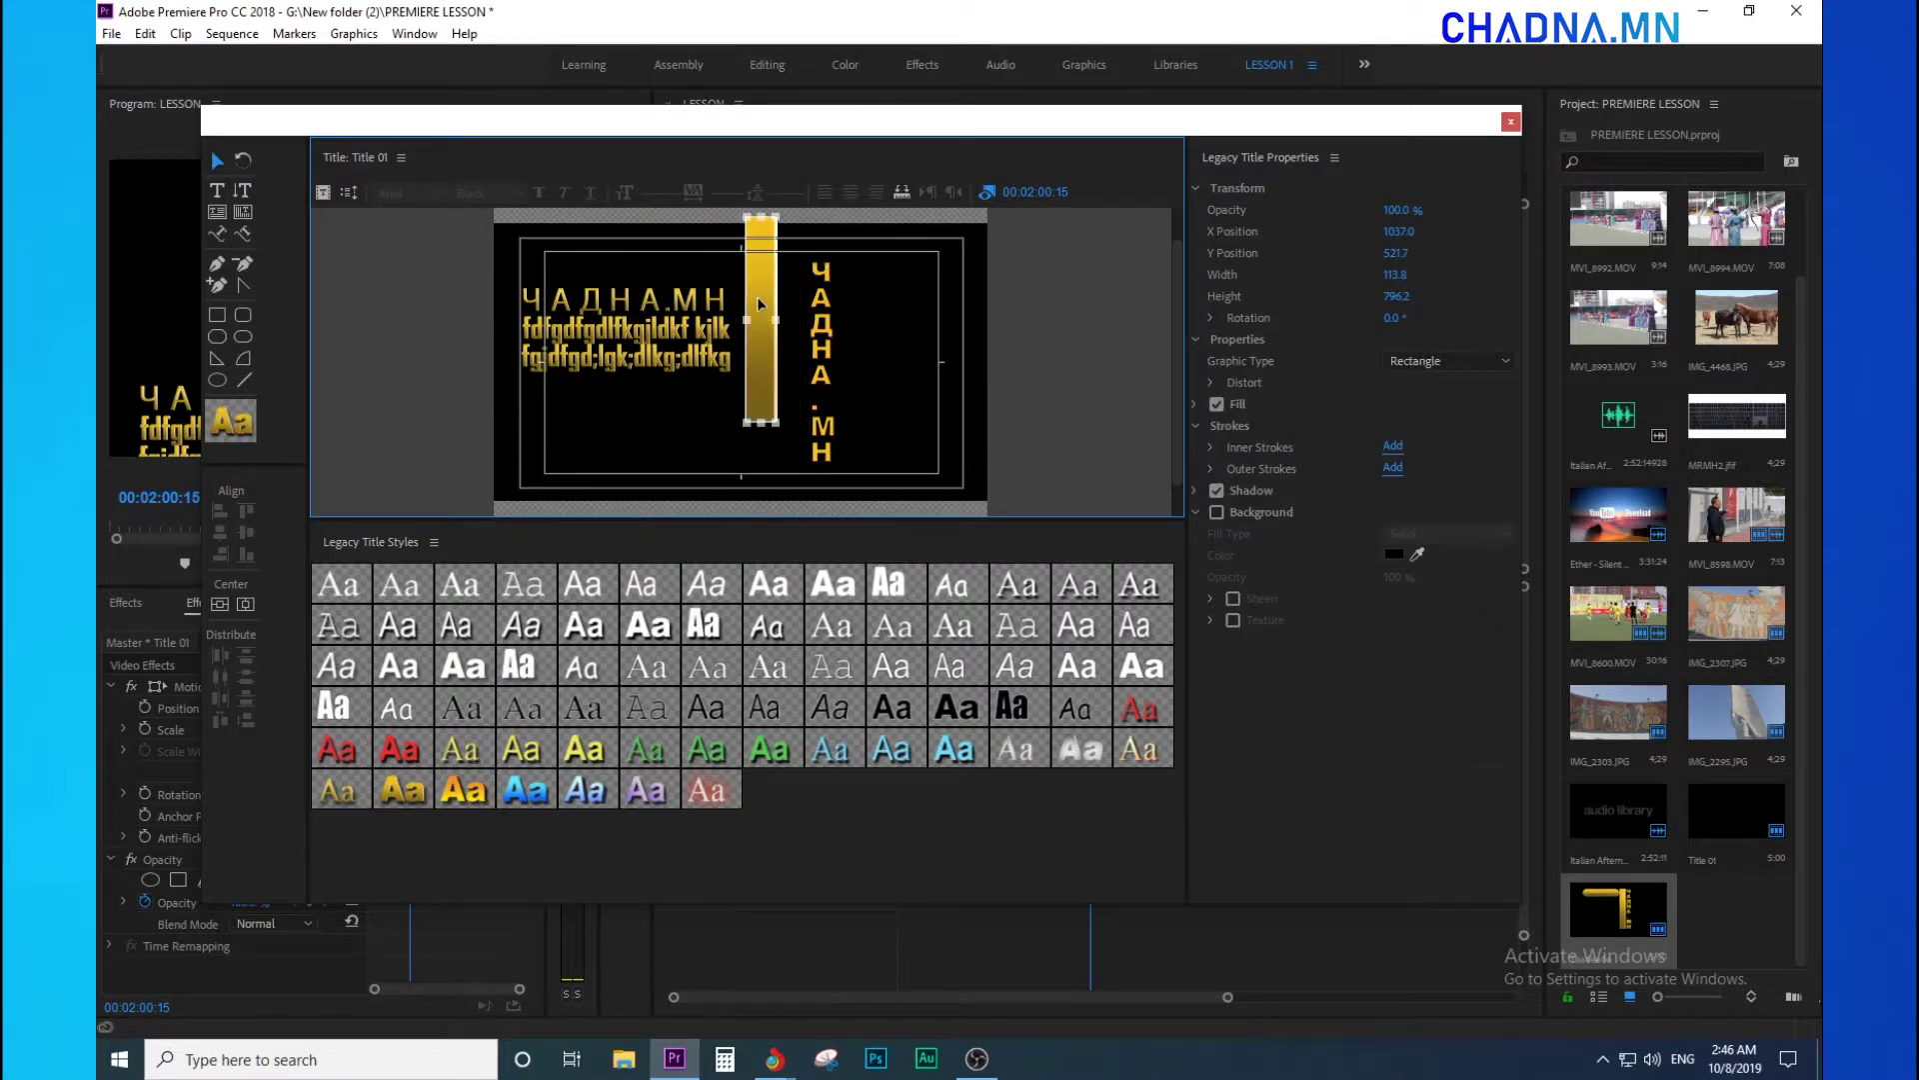
pyautogui.click(1511, 122)
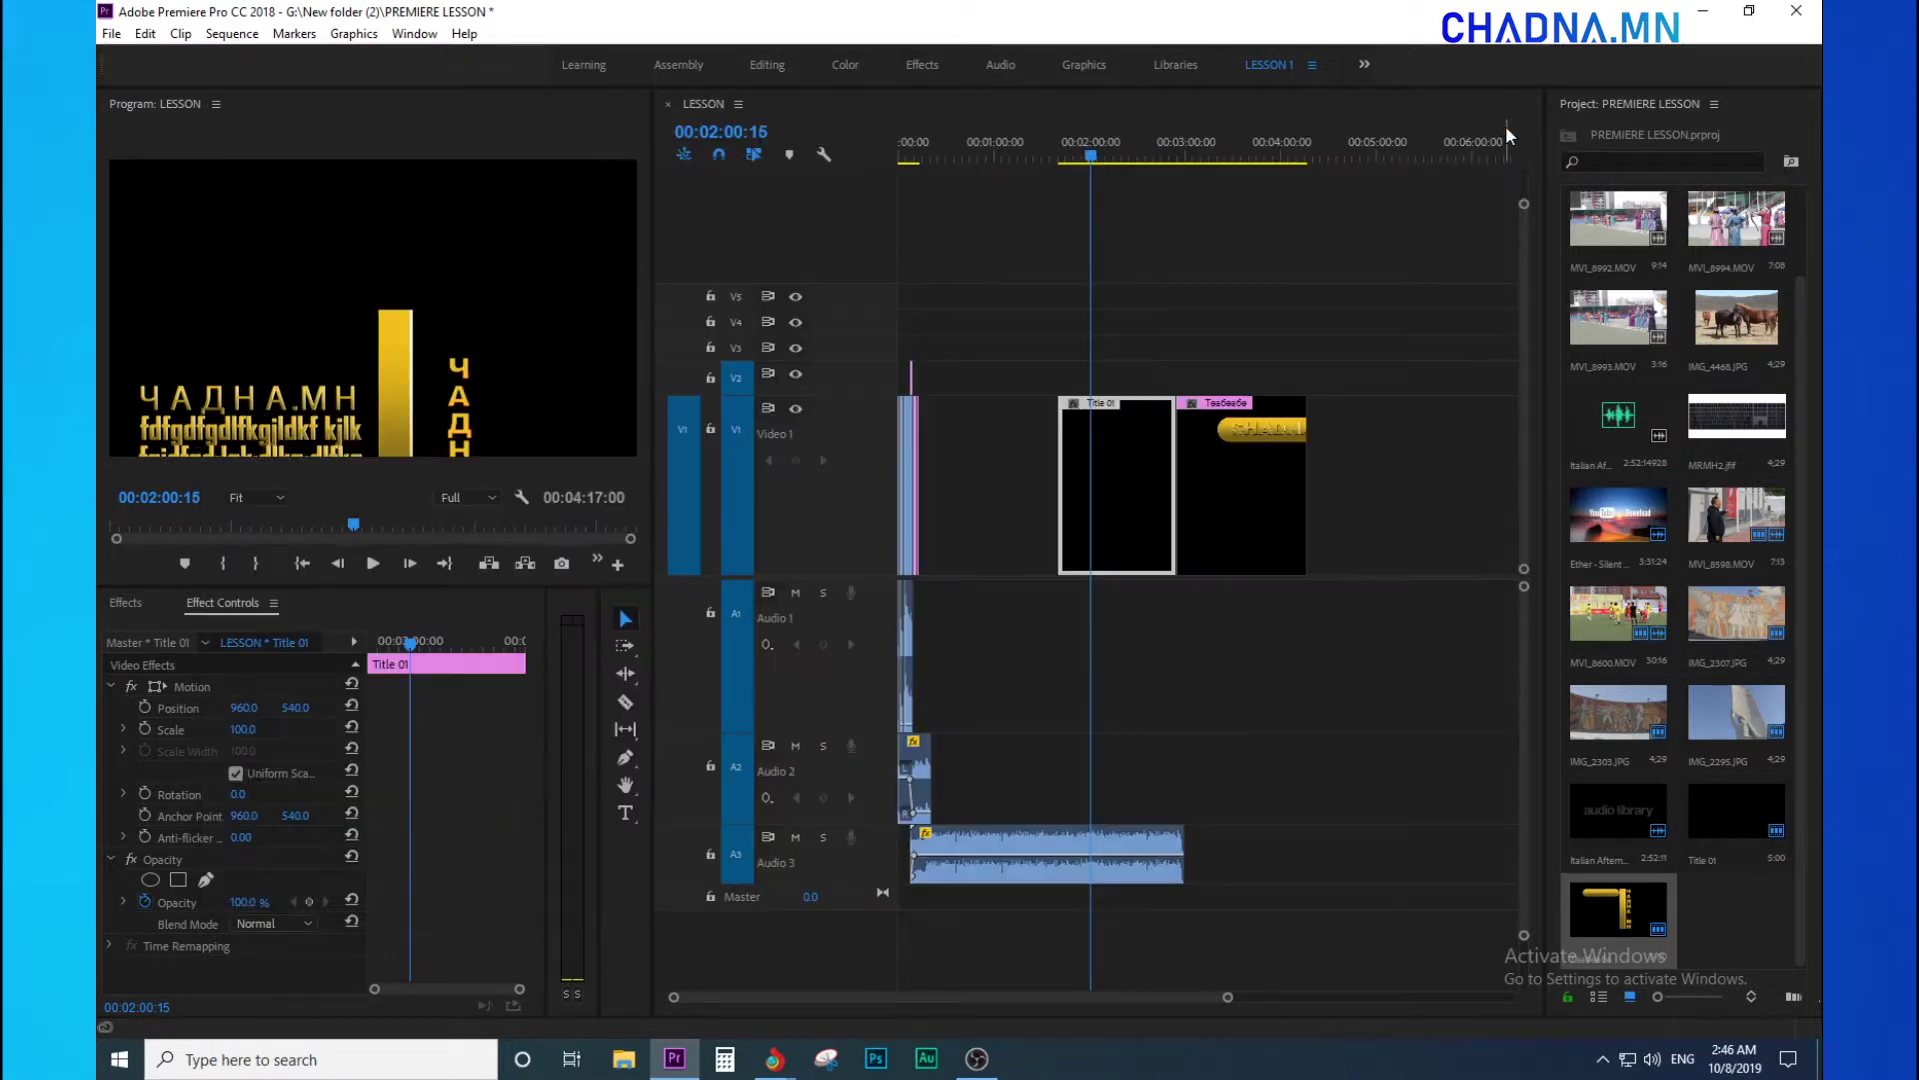
pyautogui.moveTo(1106, 330); pyautogui.dragTo(1303, 524)
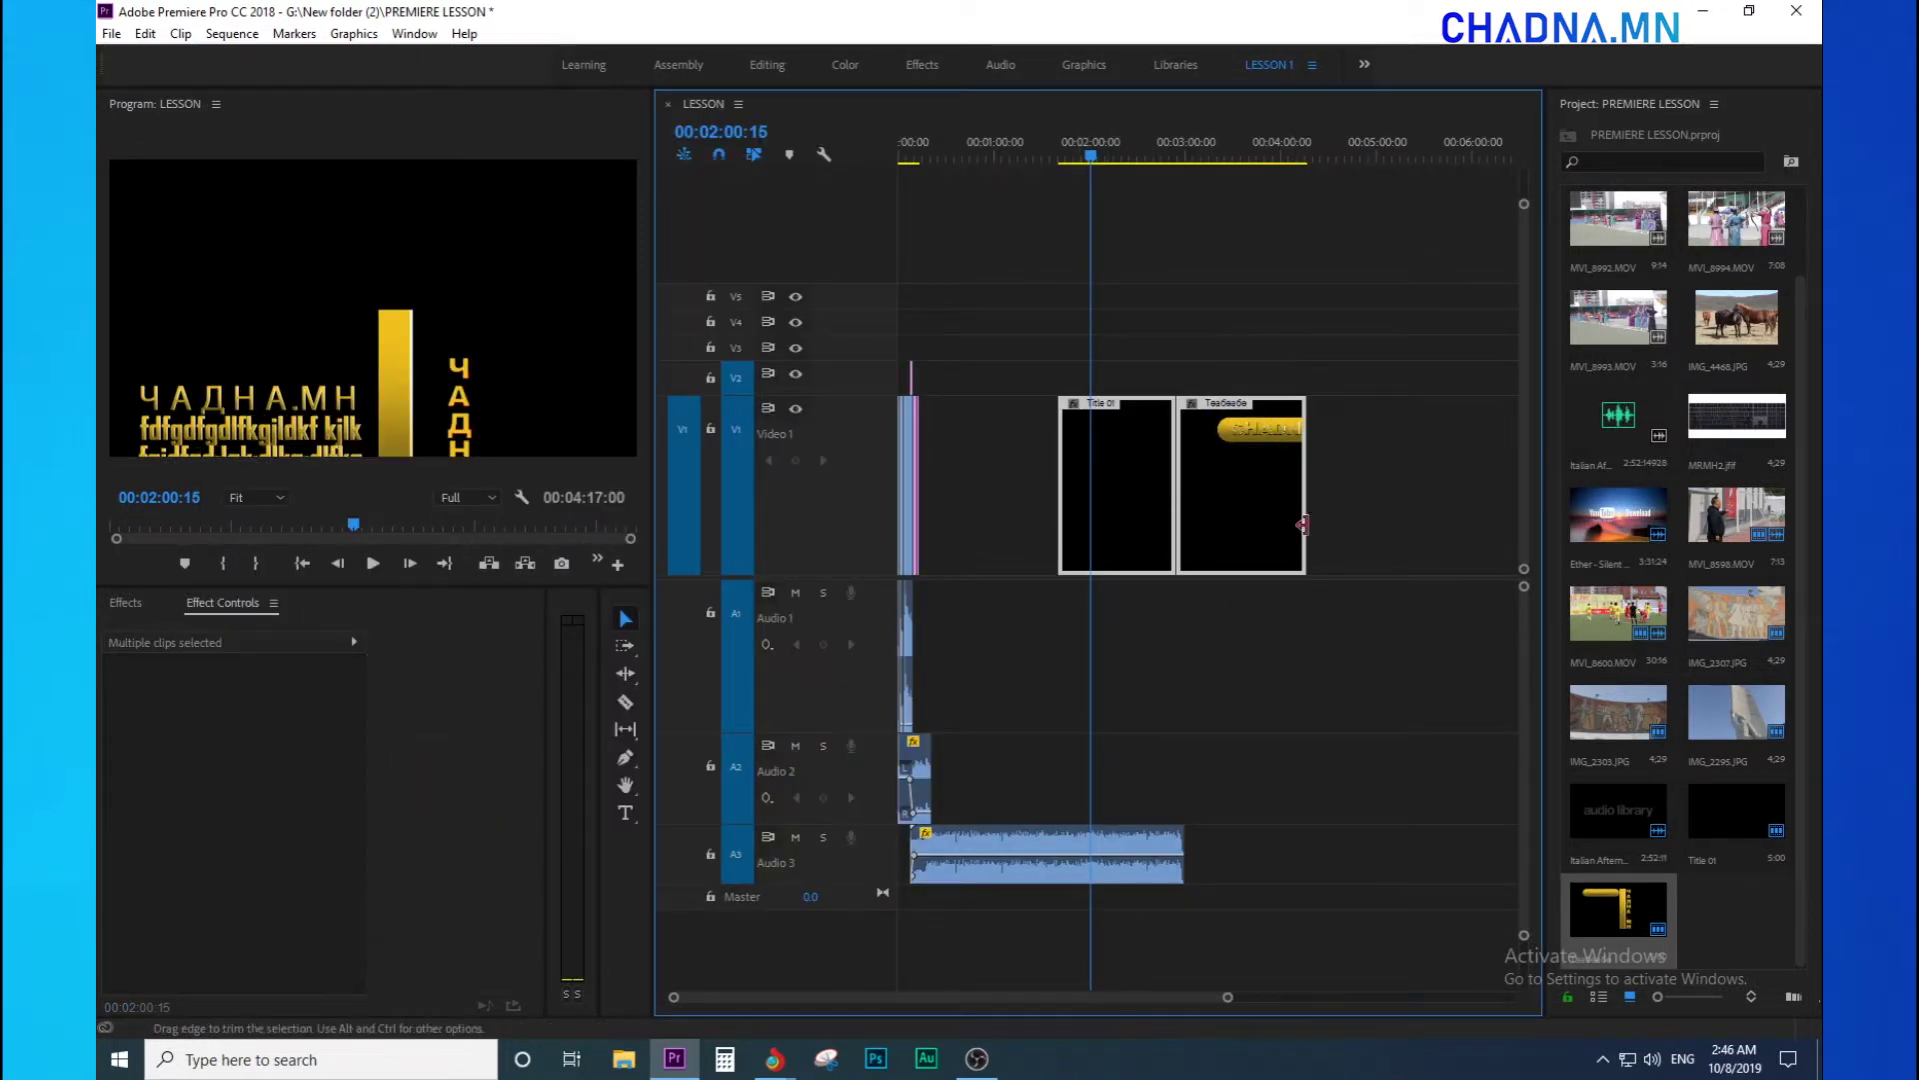
pyautogui.press('Delete')
# - Place the gold CHADNA title from the project on V2 directly after IMG_2307.JPG, above the IMG_2303.JPG clip
pyautogui.press('Home')
pyautogui.press('=')
pyautogui.press('=')
pyautogui.press('=')
pyautogui.press('=')
pyautogui.moveTo(1029, 153); pyautogui.dragTo(1128, 153)
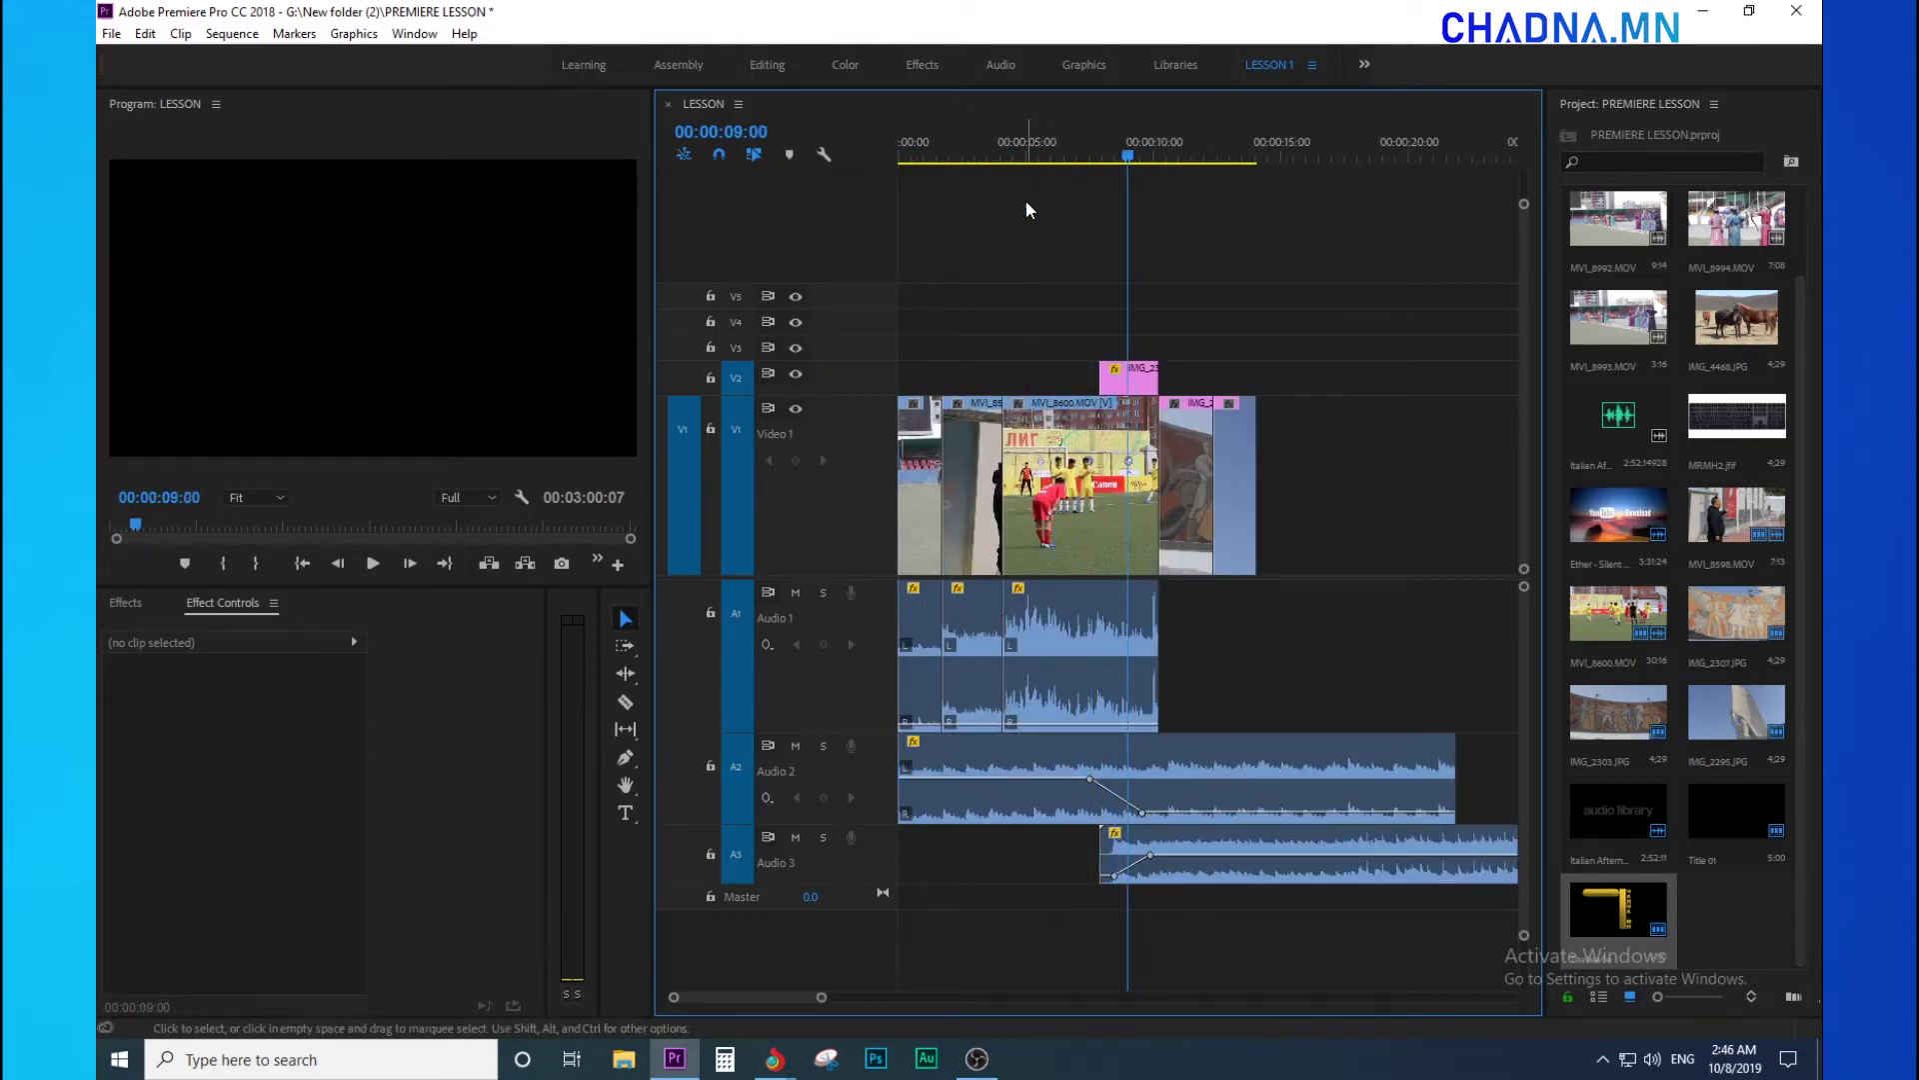
pyautogui.click(1755, 957)
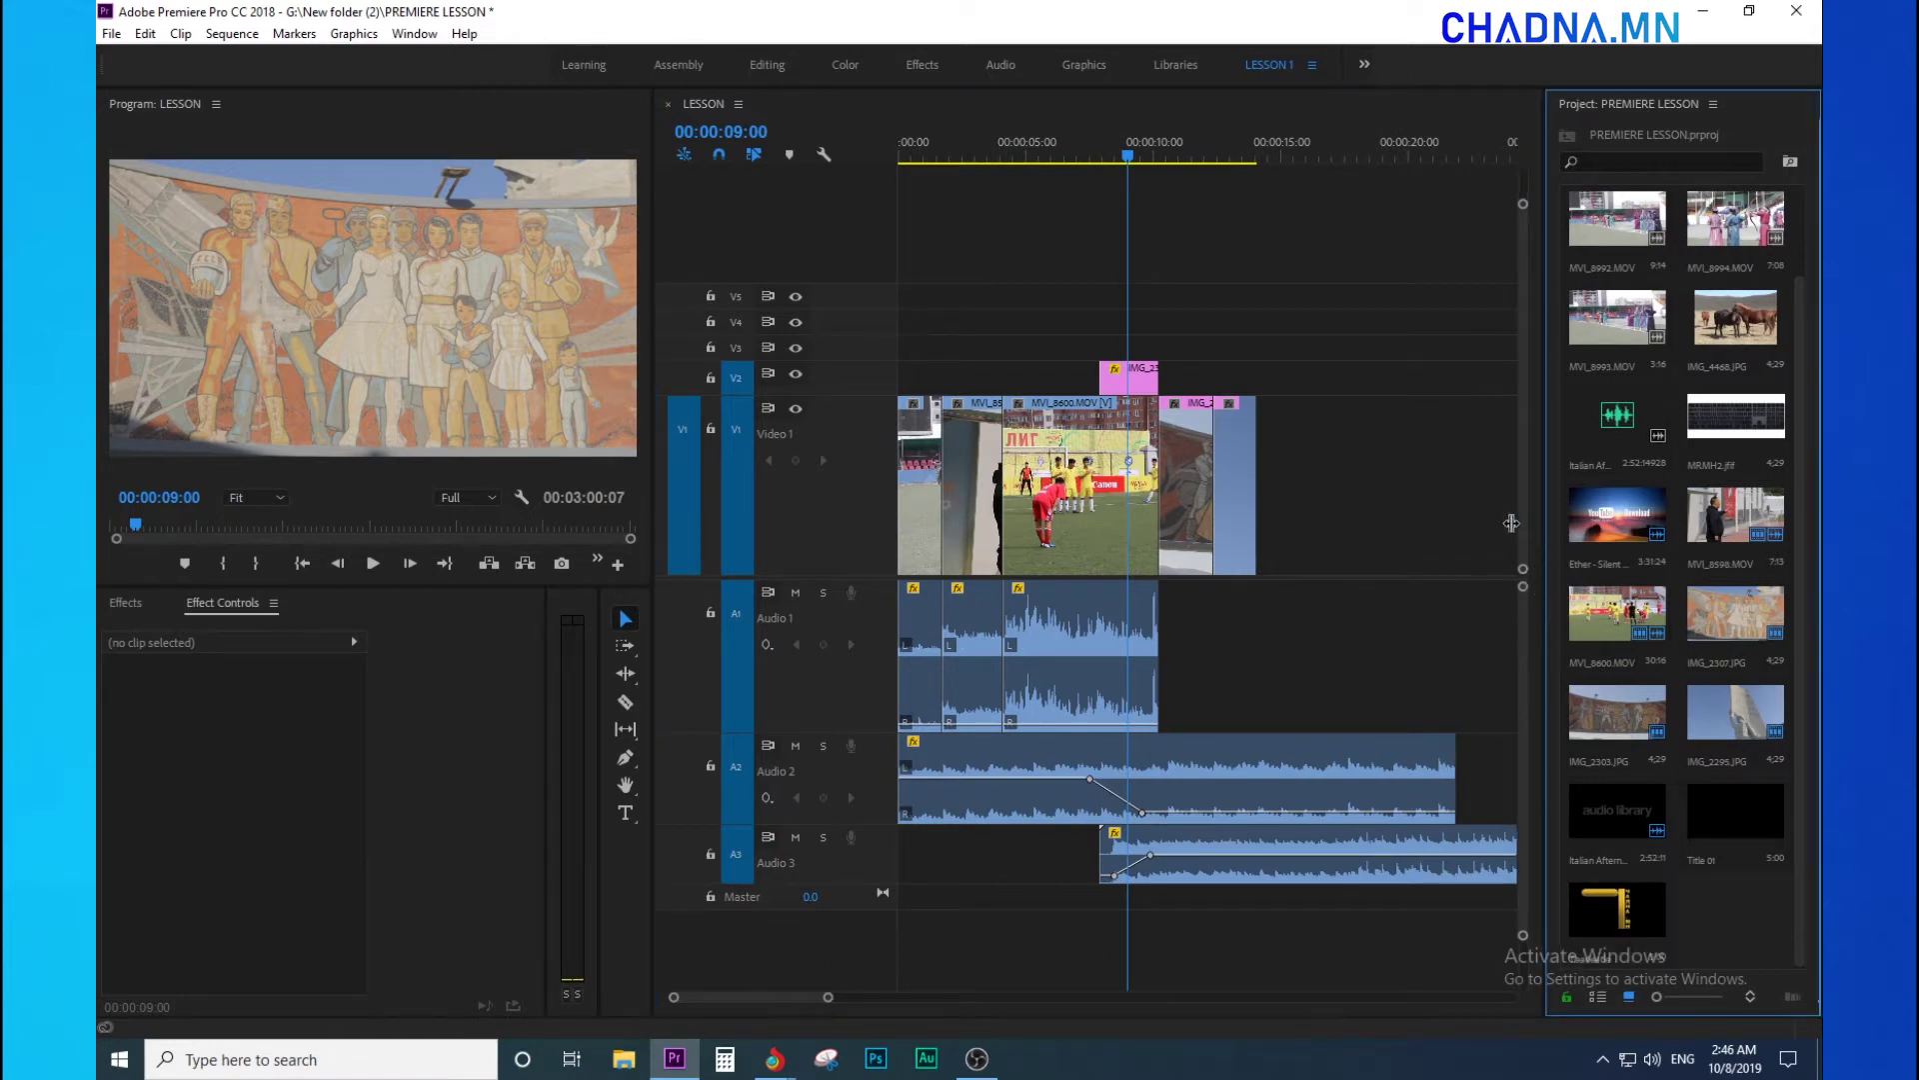
pyautogui.moveTo(1511, 523); pyautogui.dragTo(1508, 525)
pyautogui.click(1742, 907)
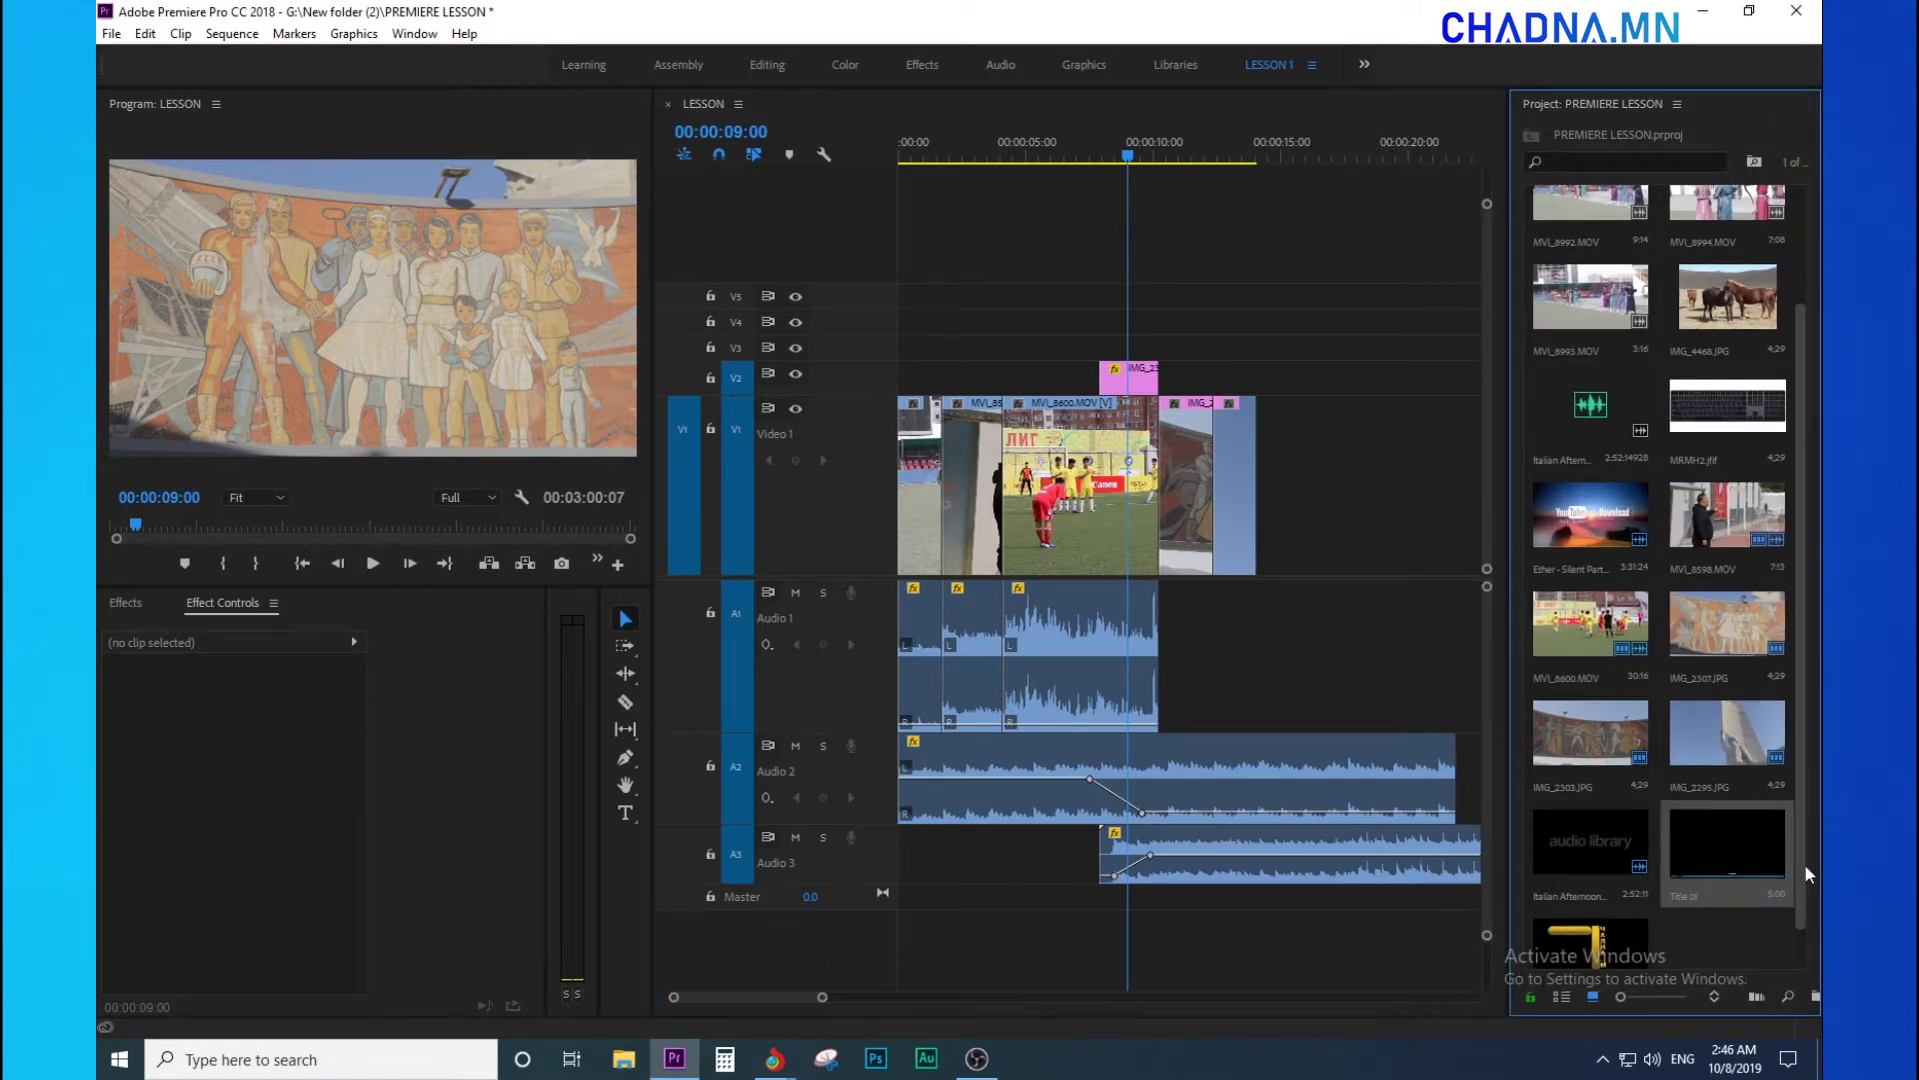
pyautogui.scroll(-1, 1804, 864)
pyautogui.moveTo(1612, 918); pyautogui.dragTo(1176, 376)
# - Examine how the placed gold title looks over the IMG_2303.JPG clip
pyautogui.click(1180, 152)
pyautogui.press('=')
pyautogui.press('=')
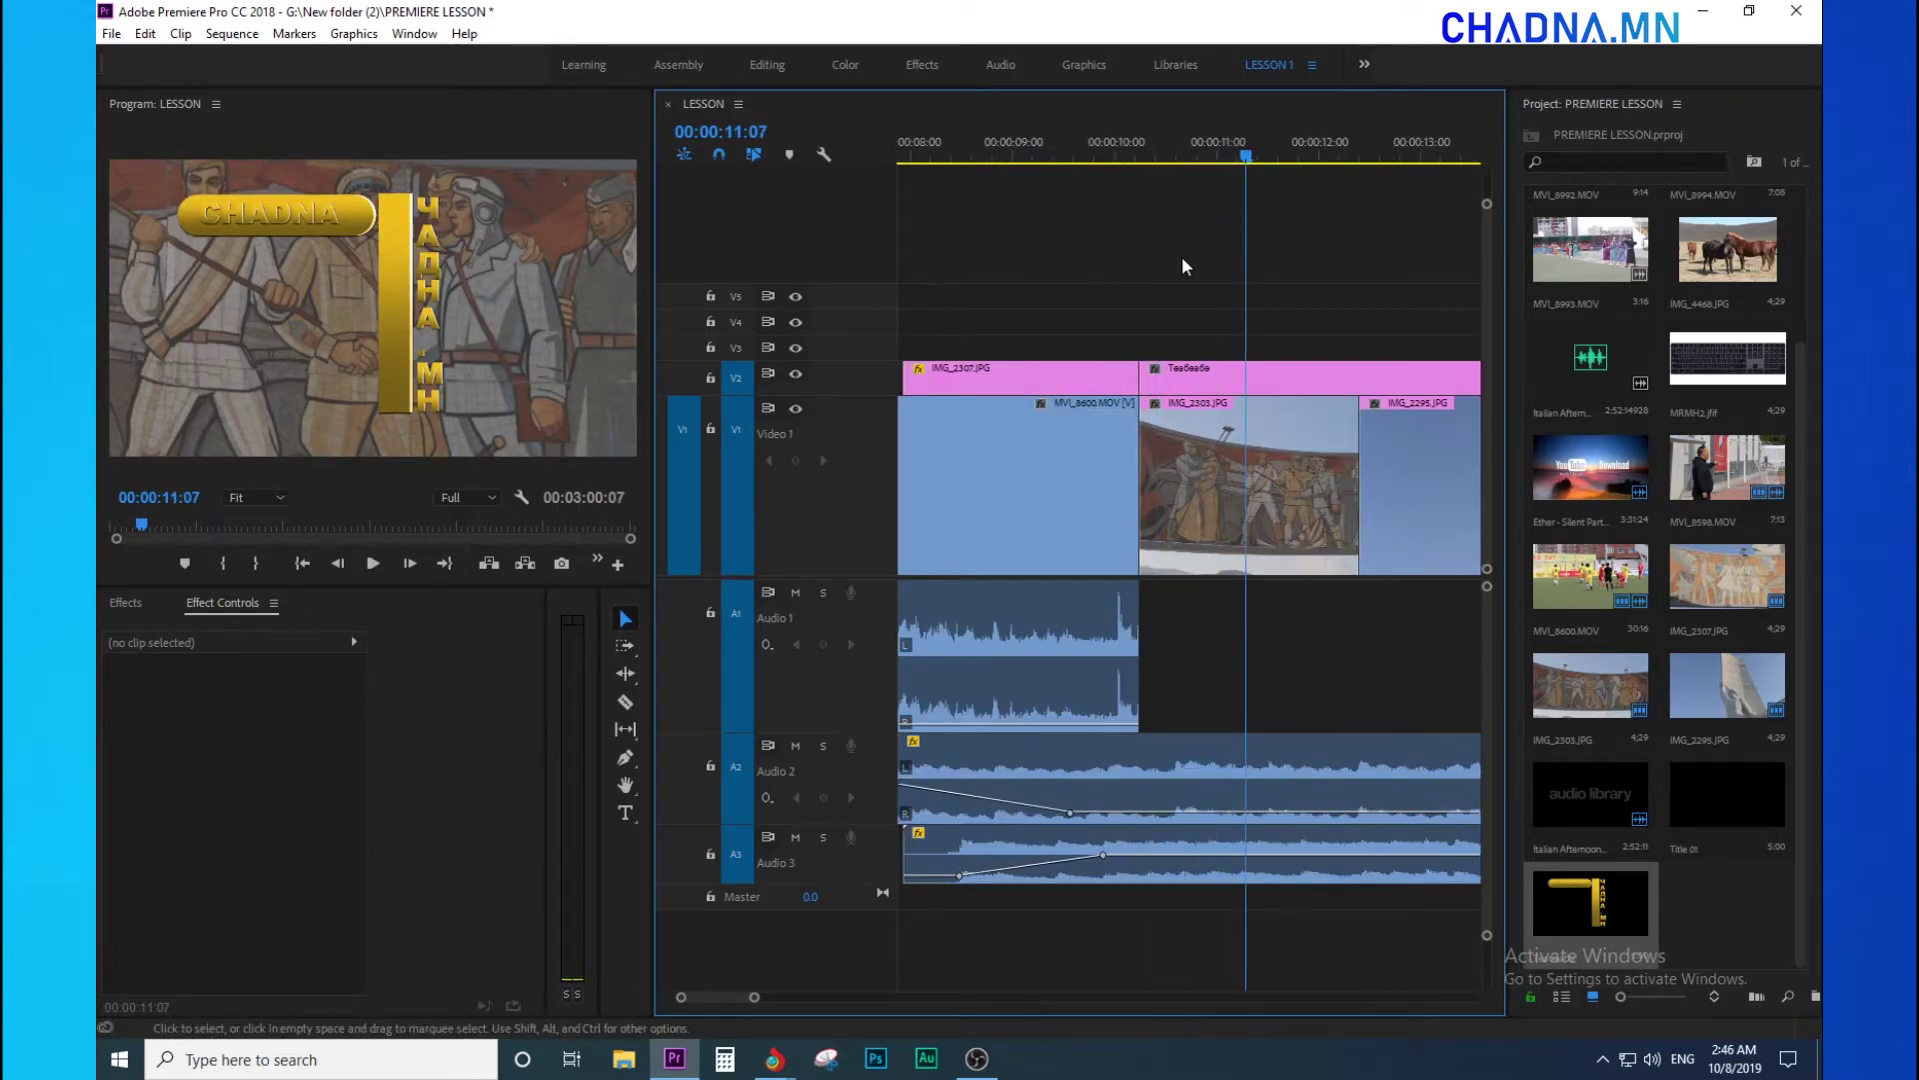
pyautogui.click(1171, 152)
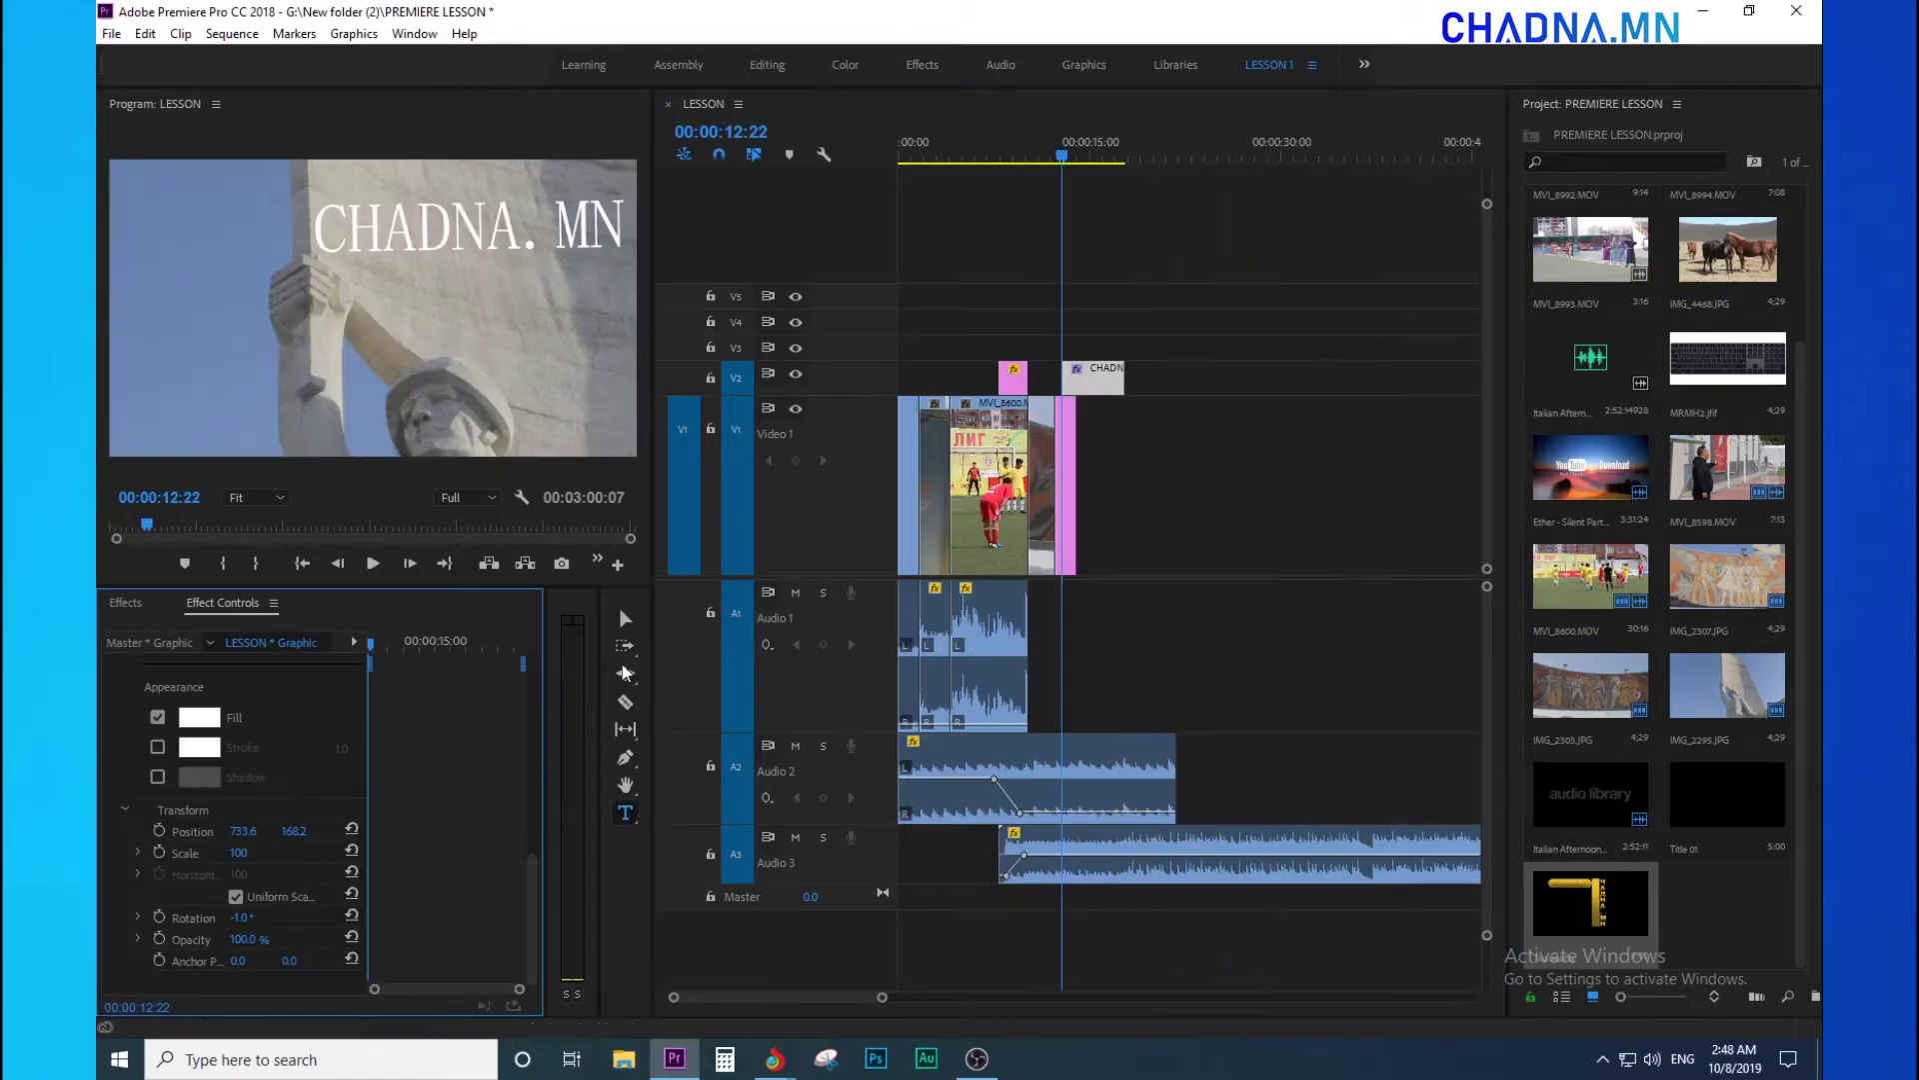
# - Select the CHADNA.MN graphic clip on V2, widen the Program monitor and Effect Controls, and return the playhead to the clip's start
pyautogui.click(1019, 233)
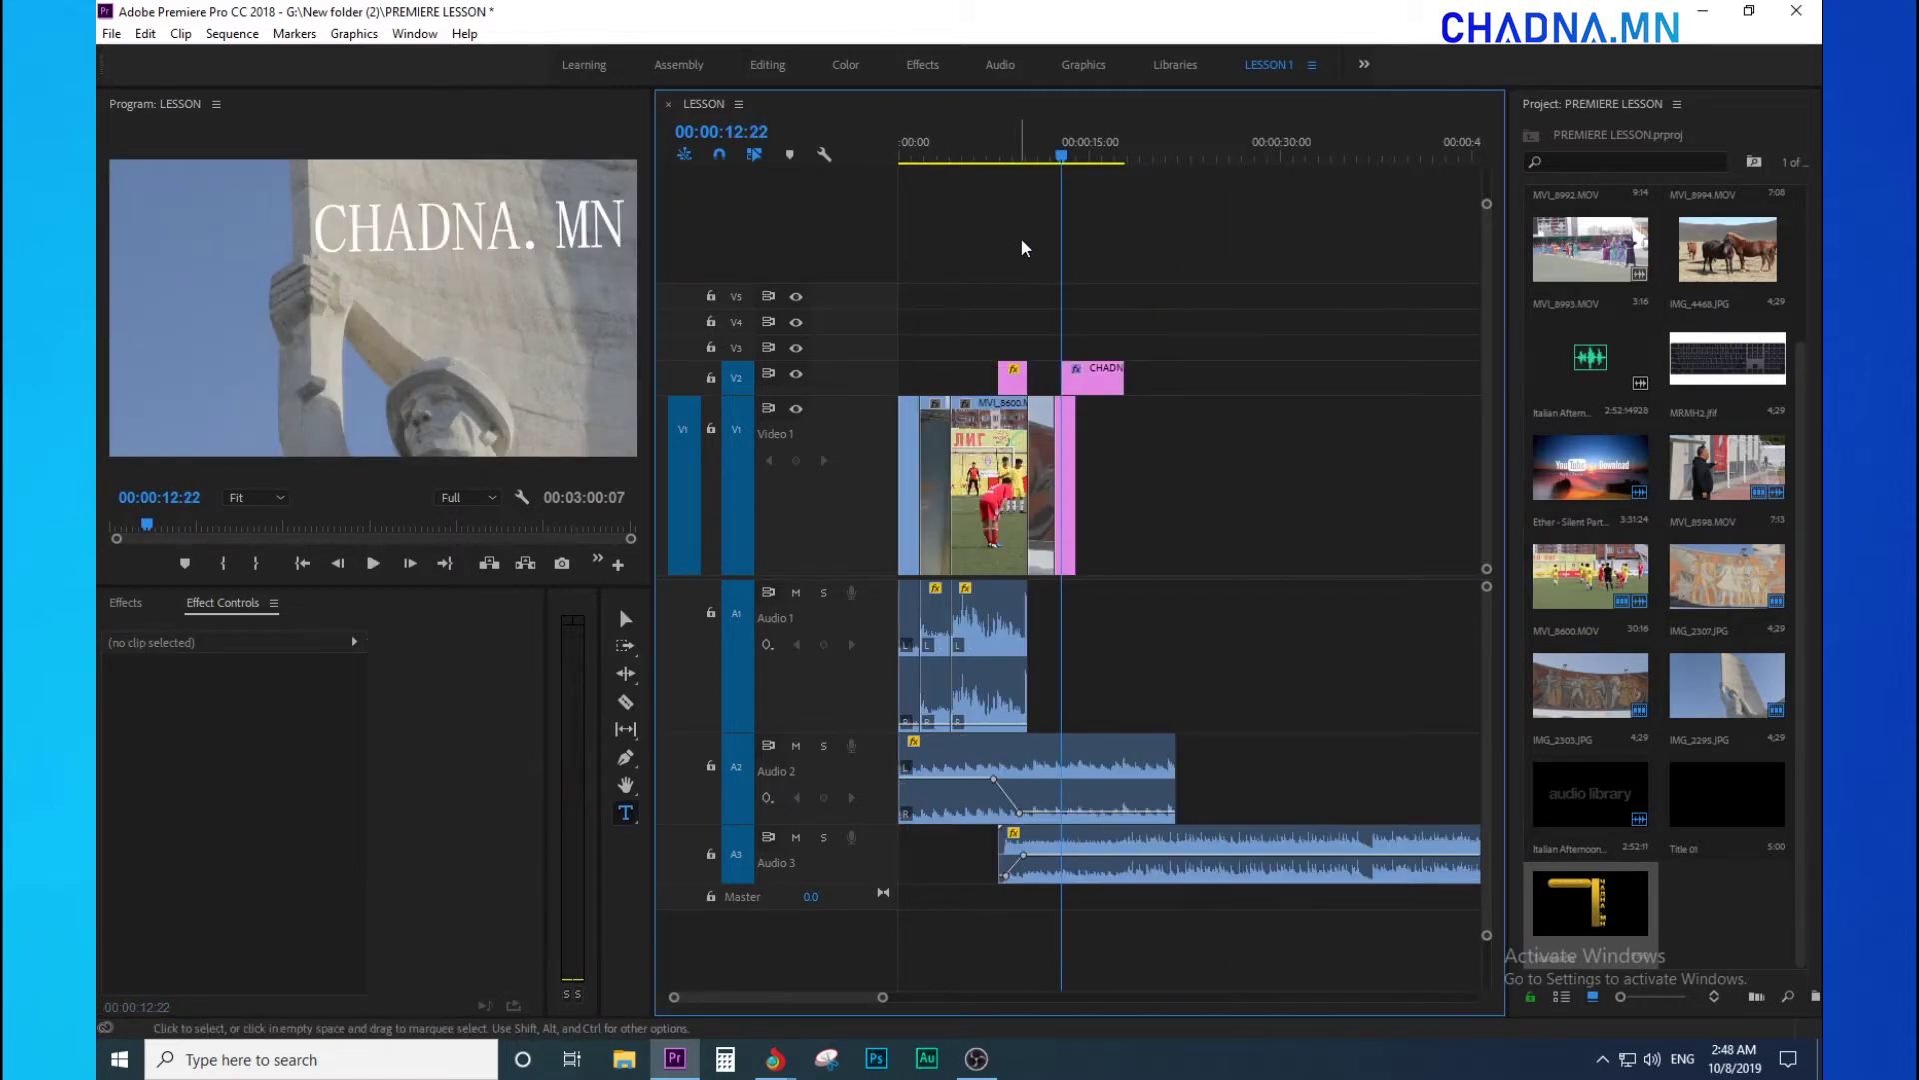
pyautogui.press('=')
pyautogui.click(1190, 151)
pyautogui.press('=')
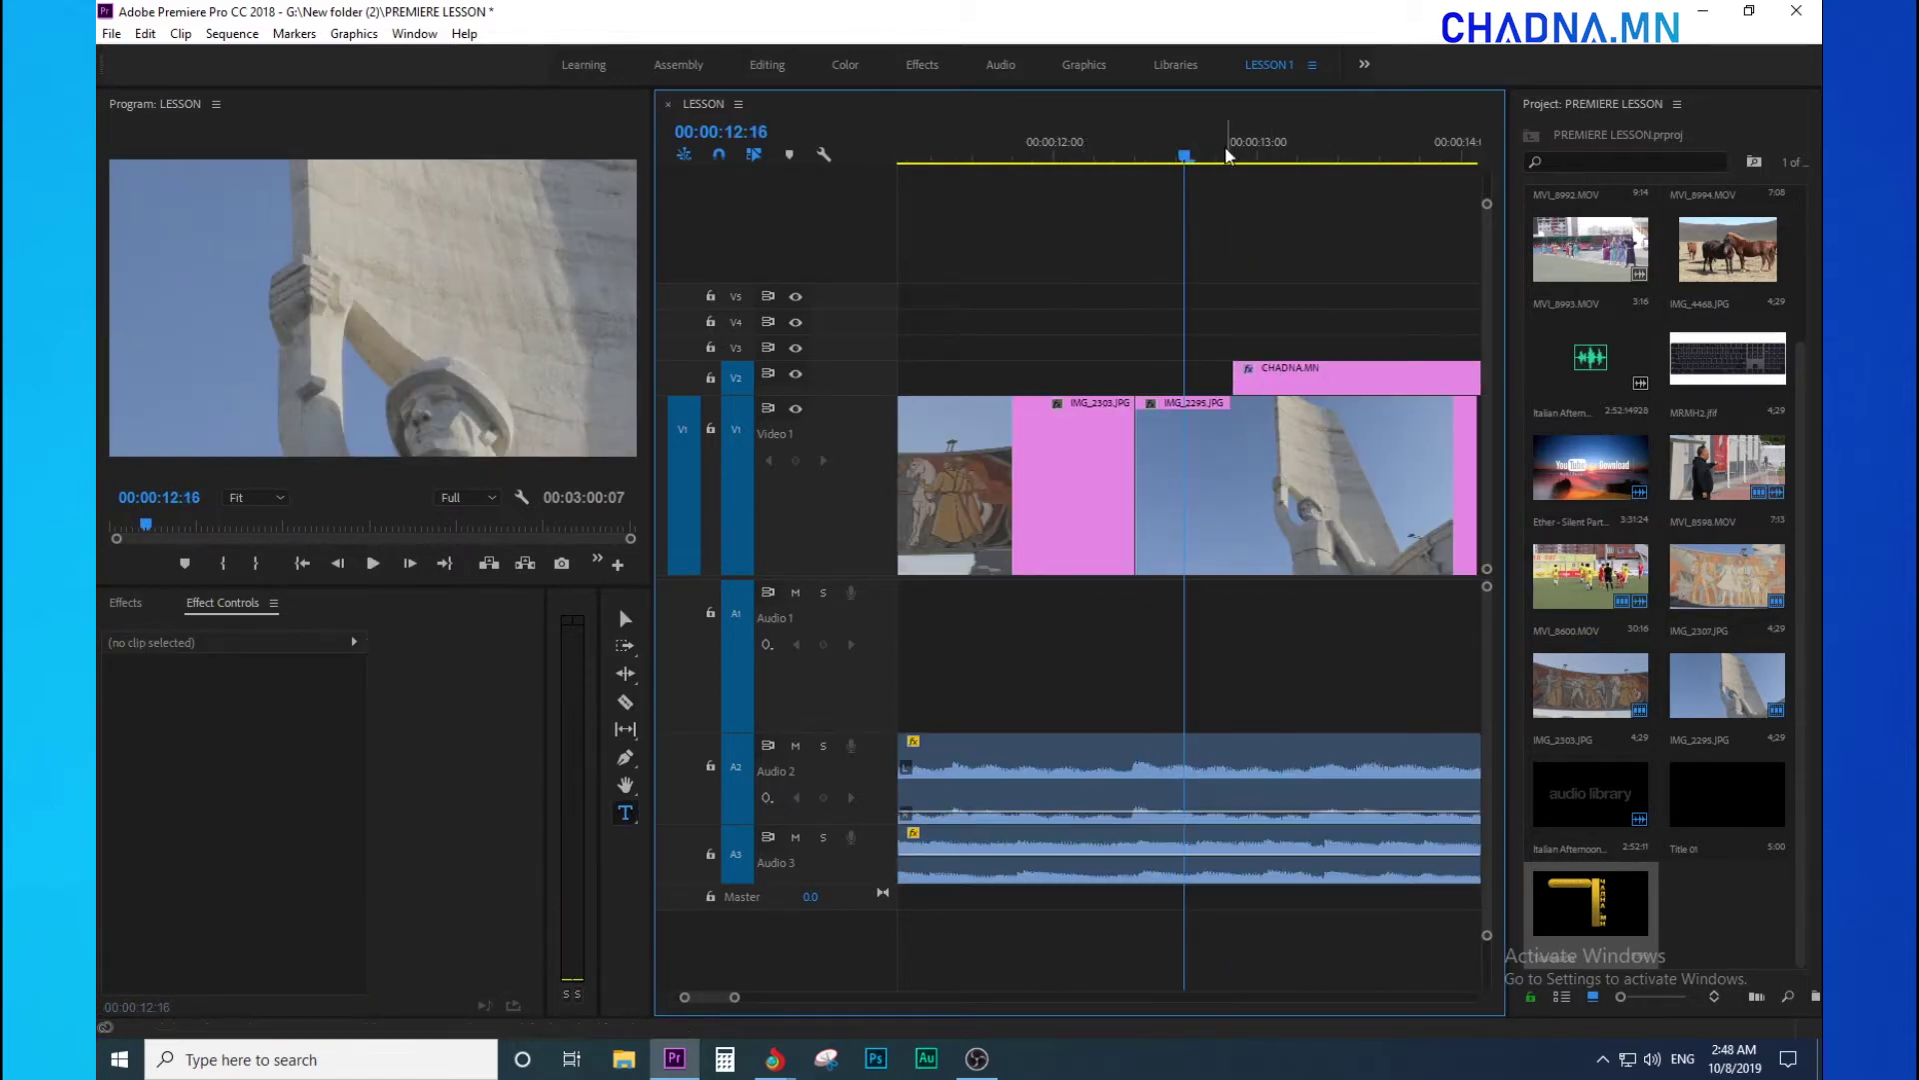
pyautogui.click(1262, 158)
pyautogui.click(1287, 386)
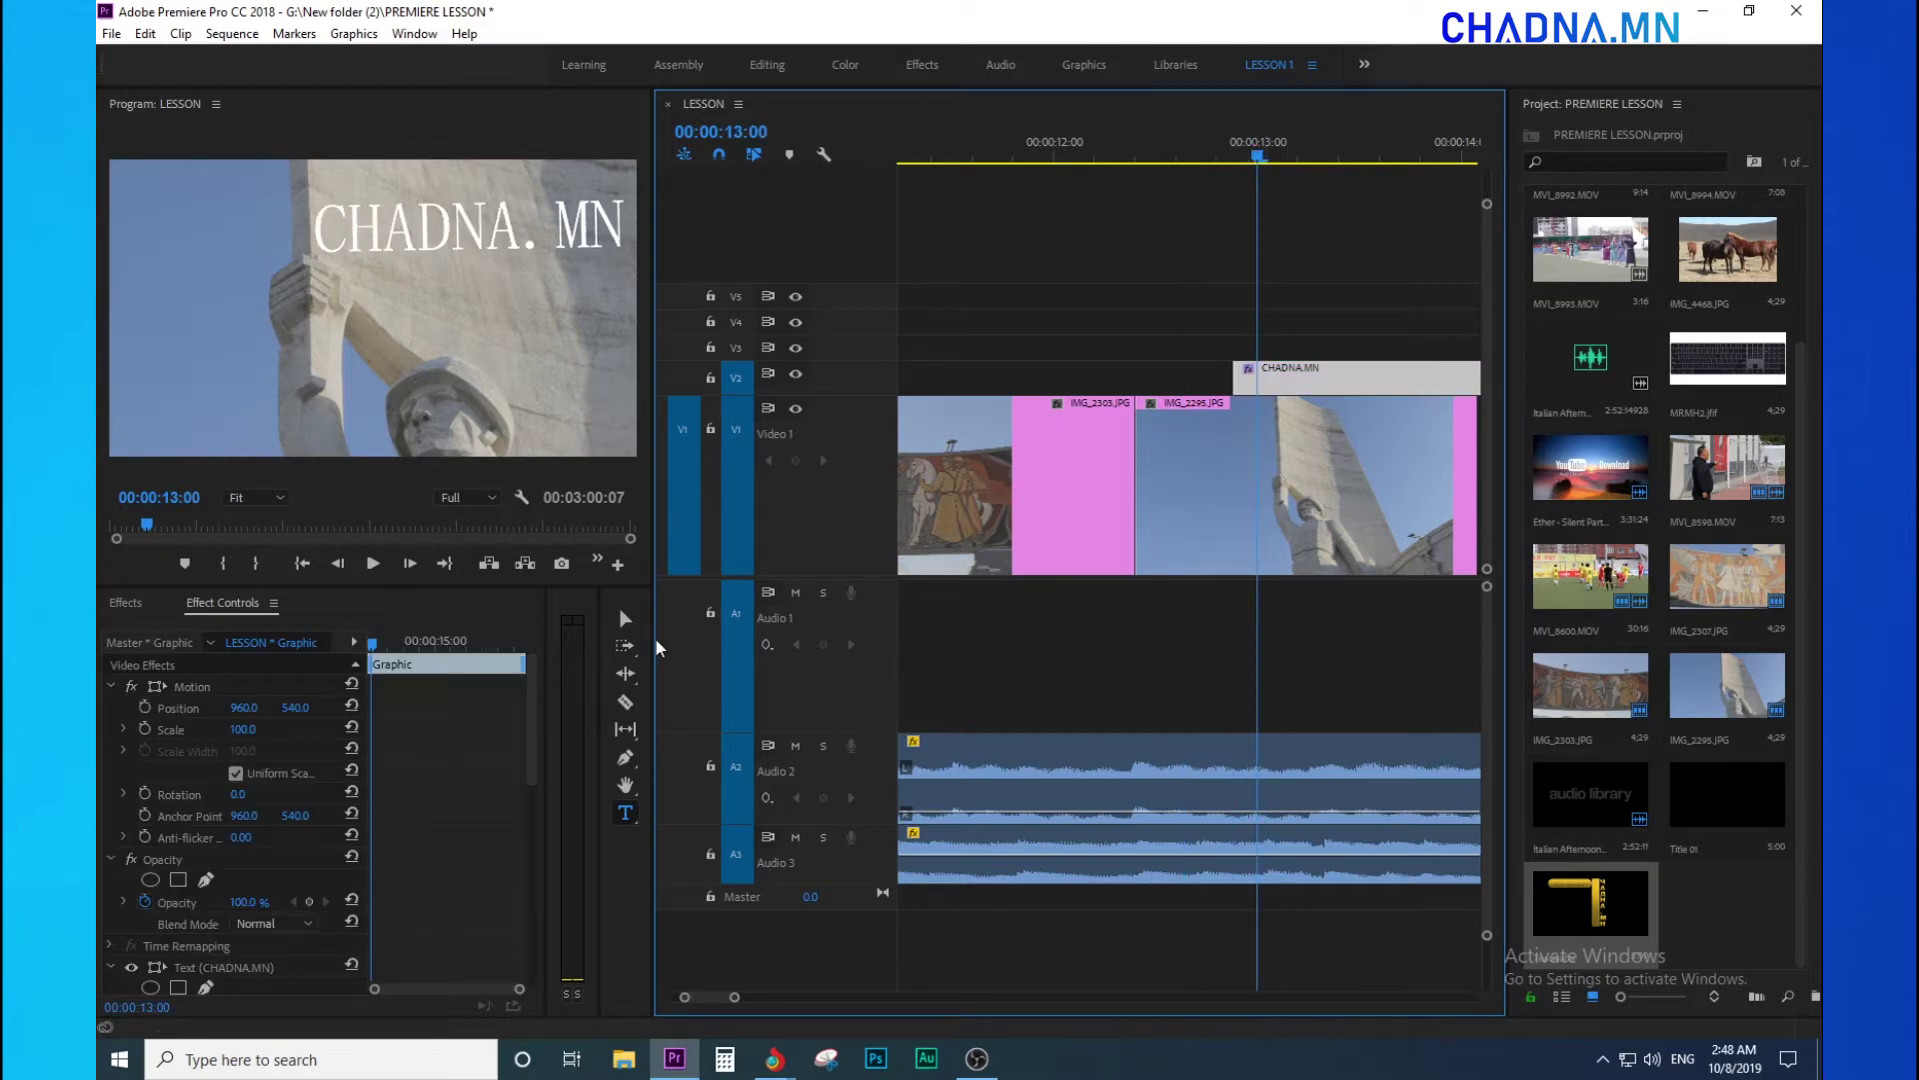
pyautogui.moveTo(653, 643); pyautogui.dragTo(791, 640)
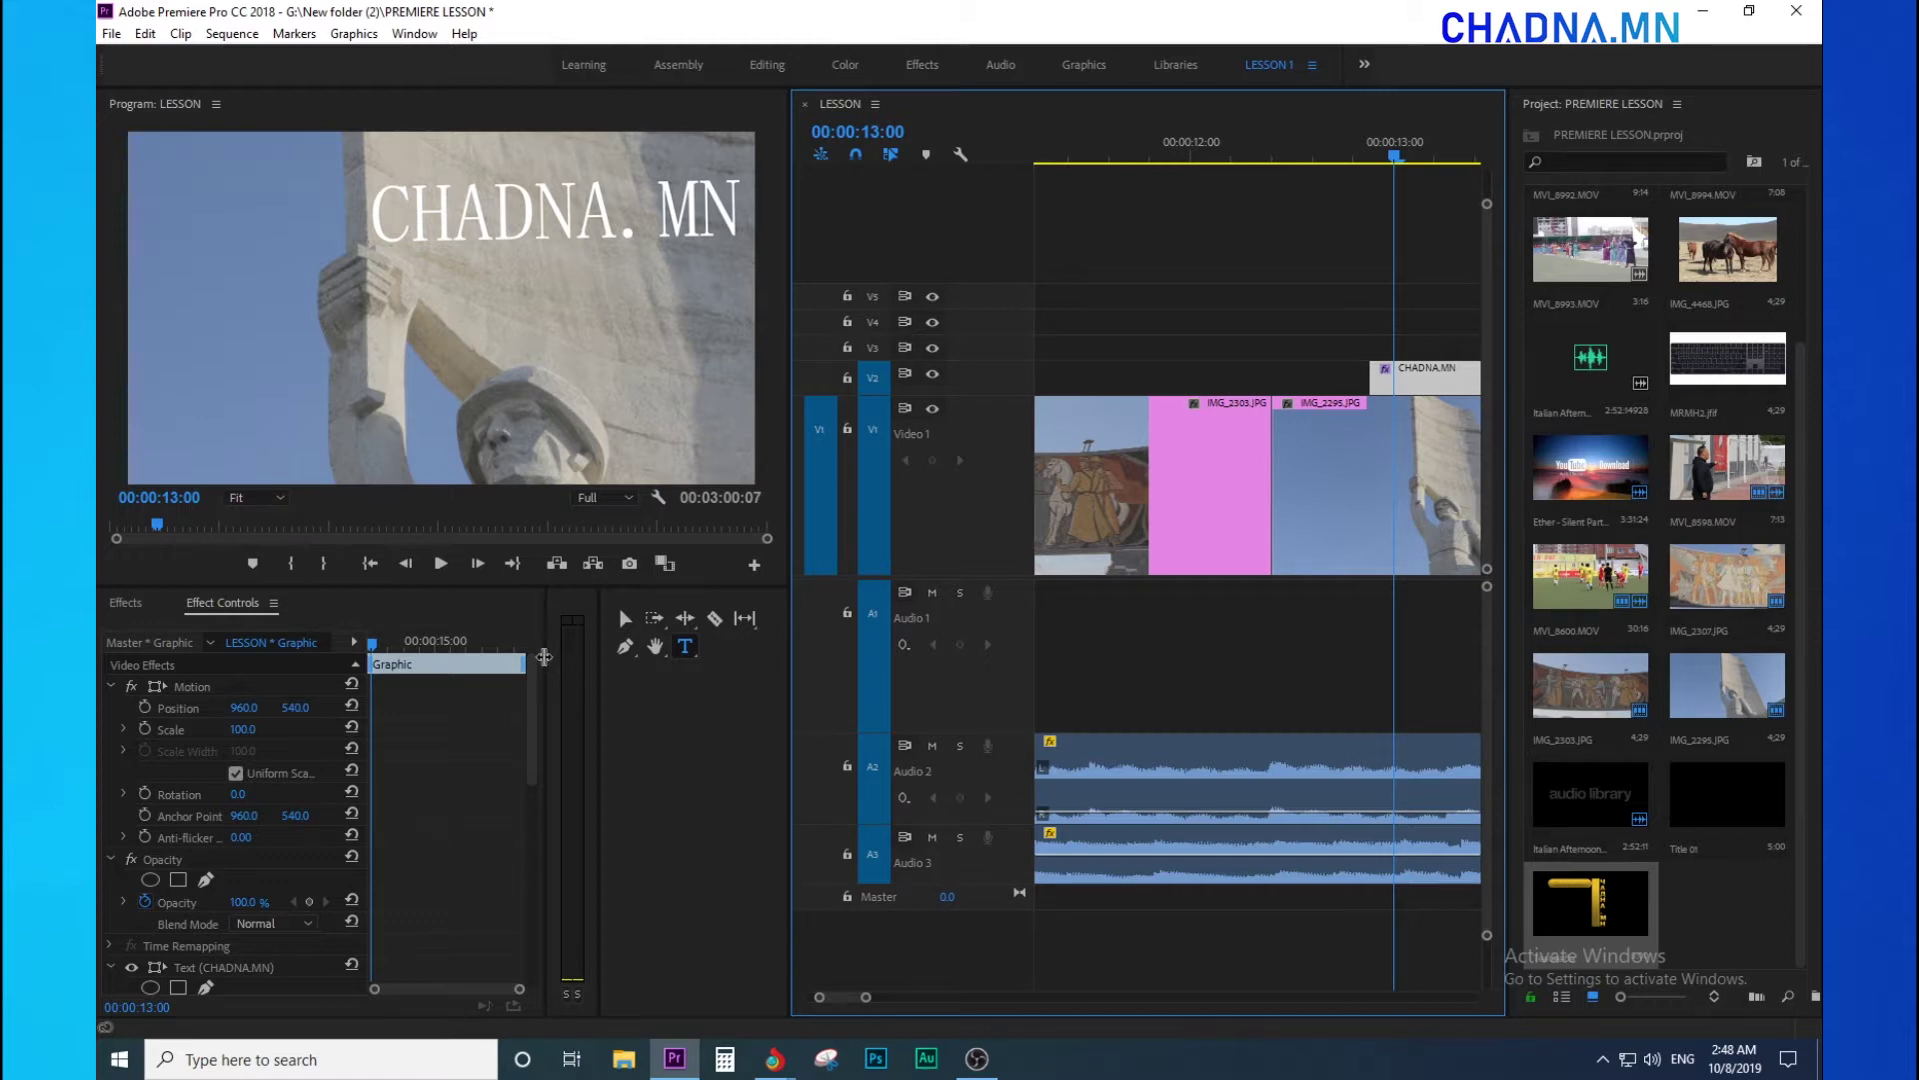
pyautogui.moveTo(444, 645); pyautogui.dragTo(356, 652)
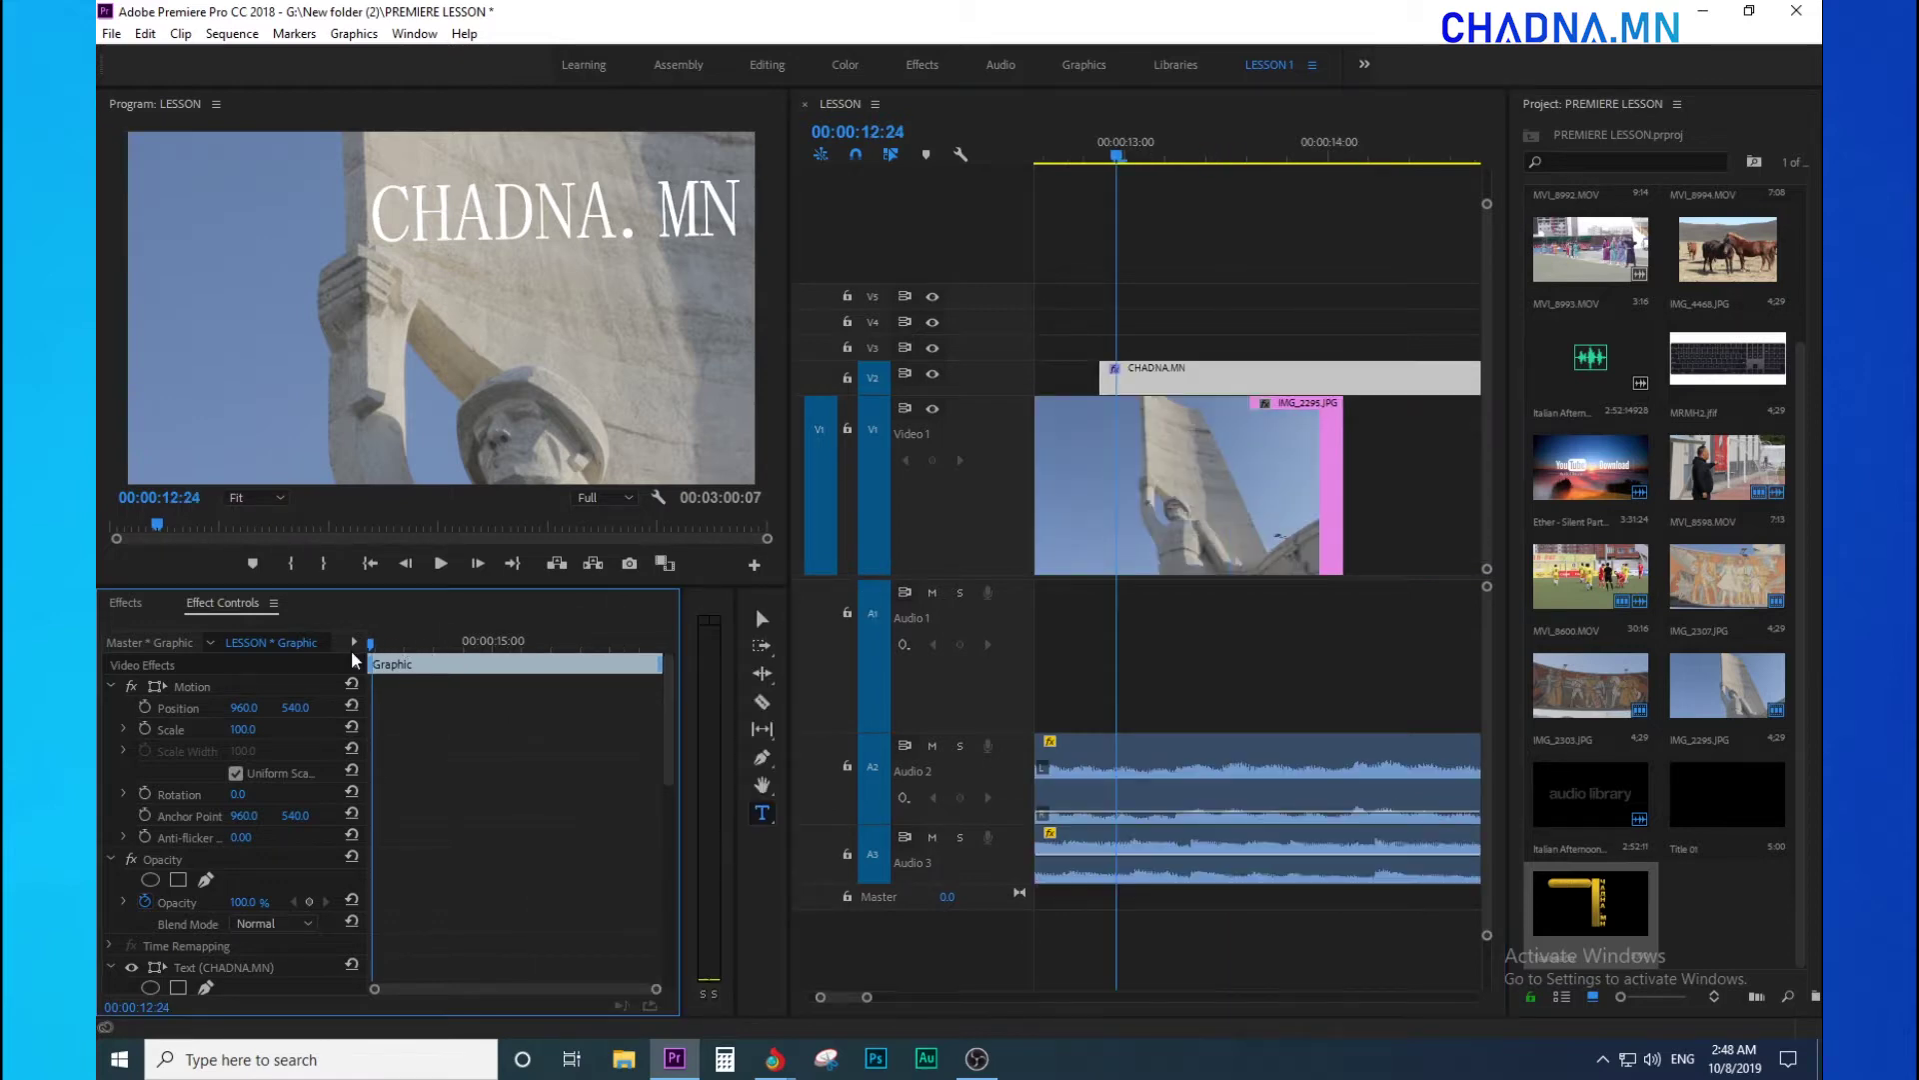
# - Select all of the CHADNA.MN text and add a Motion rotation keyframe to its clip at 00:00:13:05
pyautogui.click(516, 207)
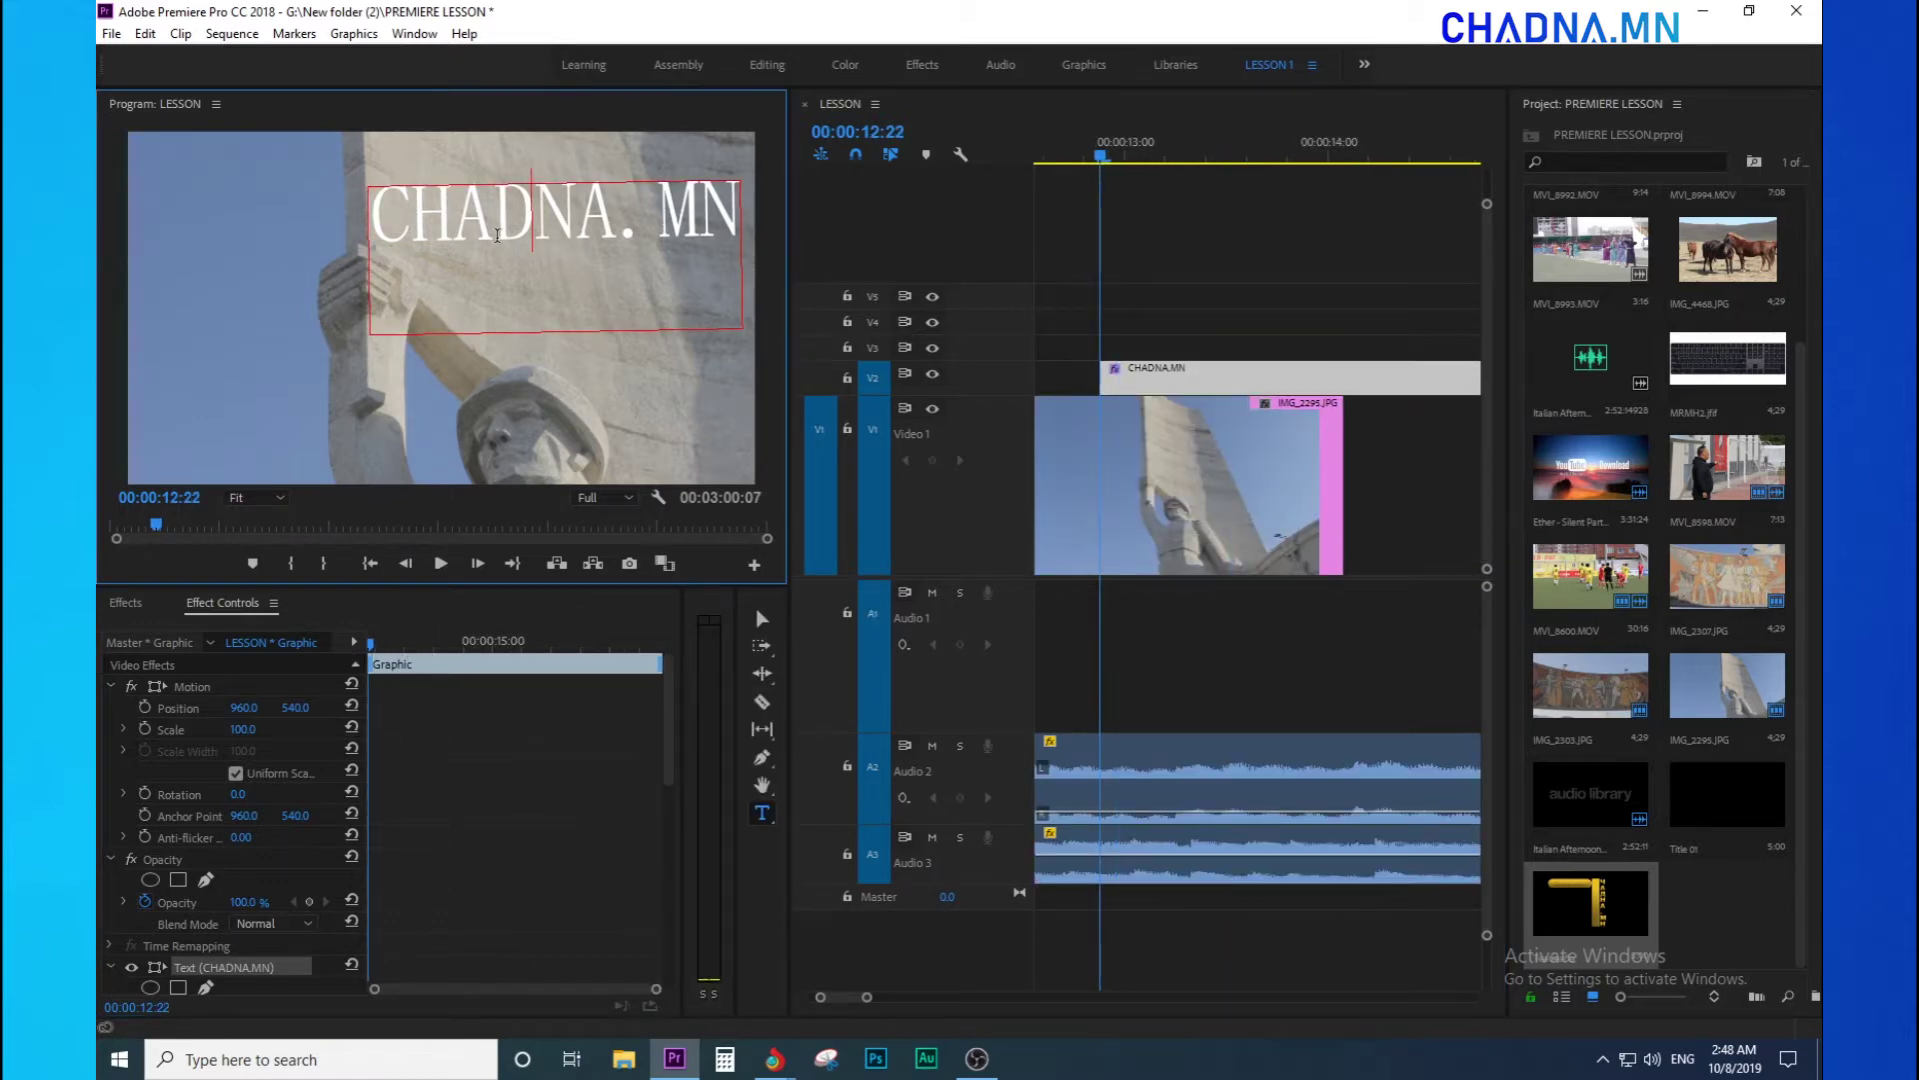
pyautogui.hotkey('ctrl', 'a')
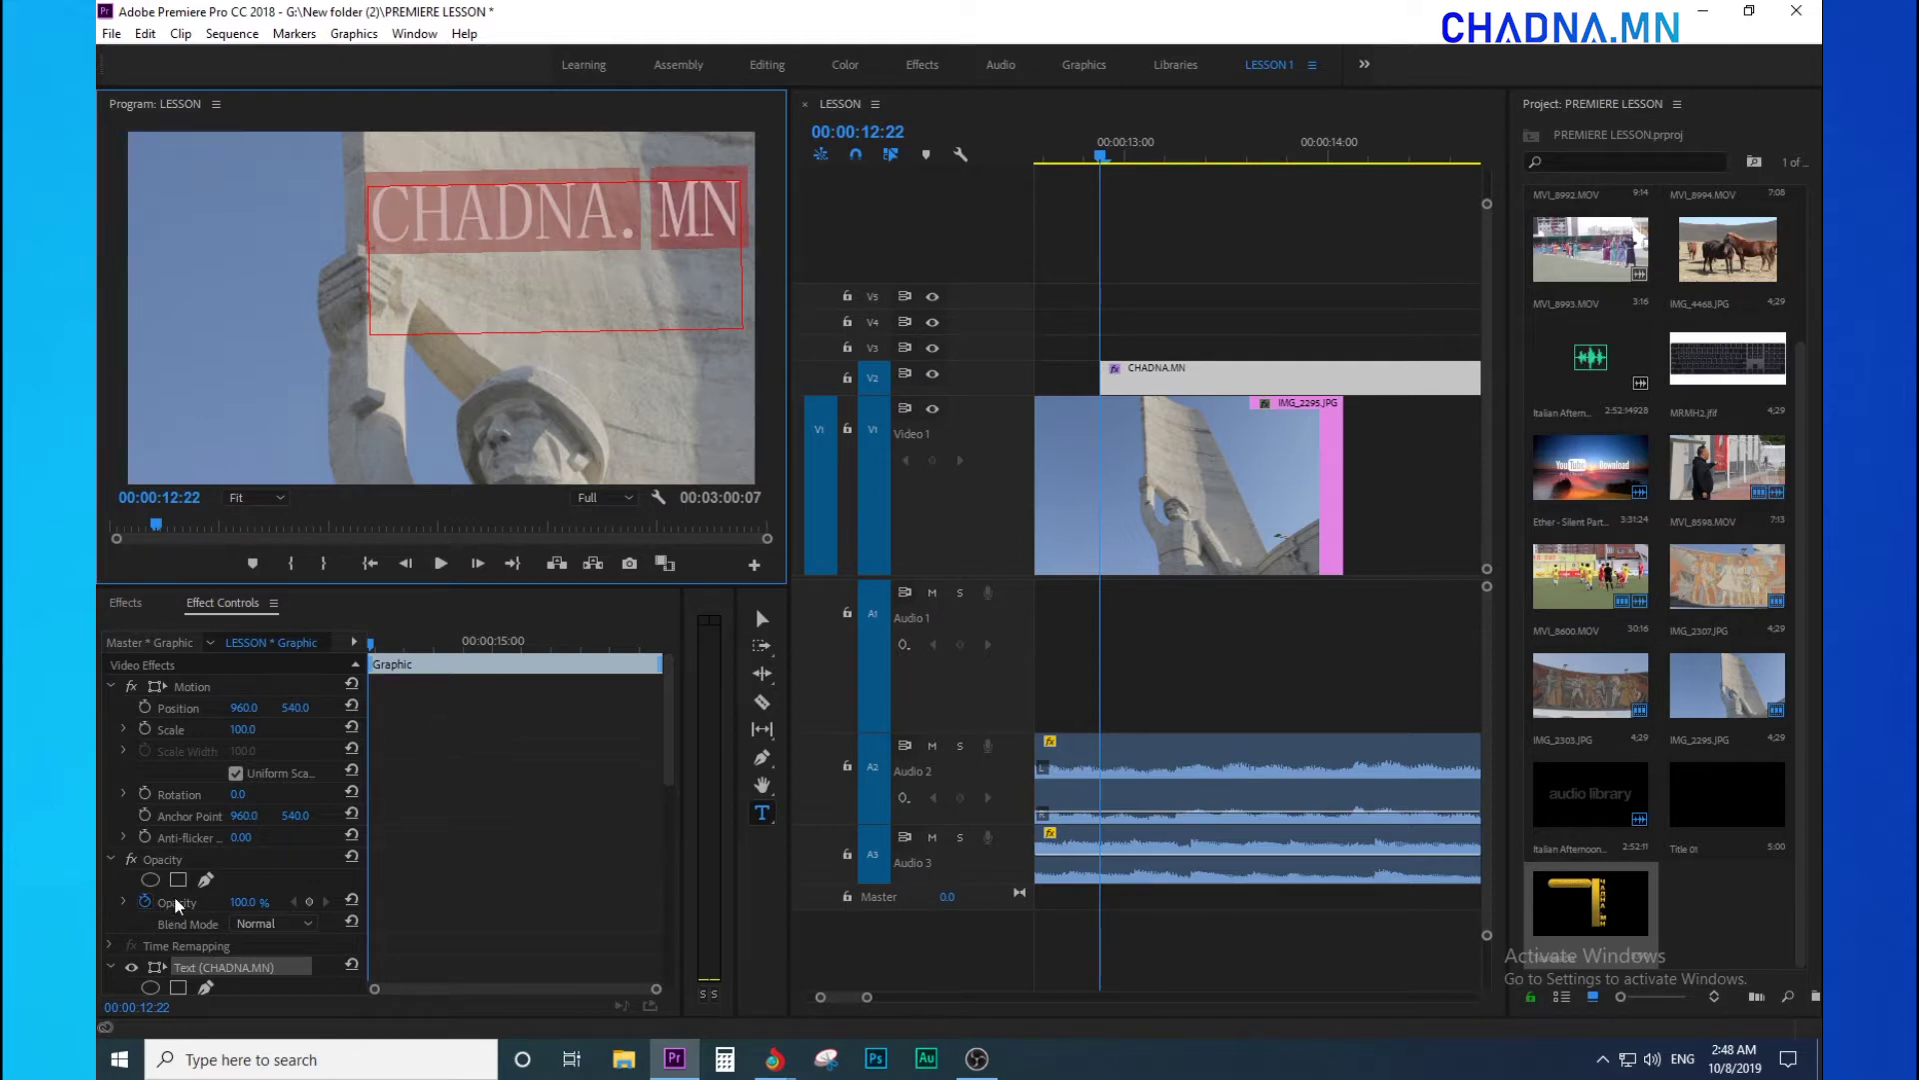
pyautogui.scroll(-2, 176, 905)
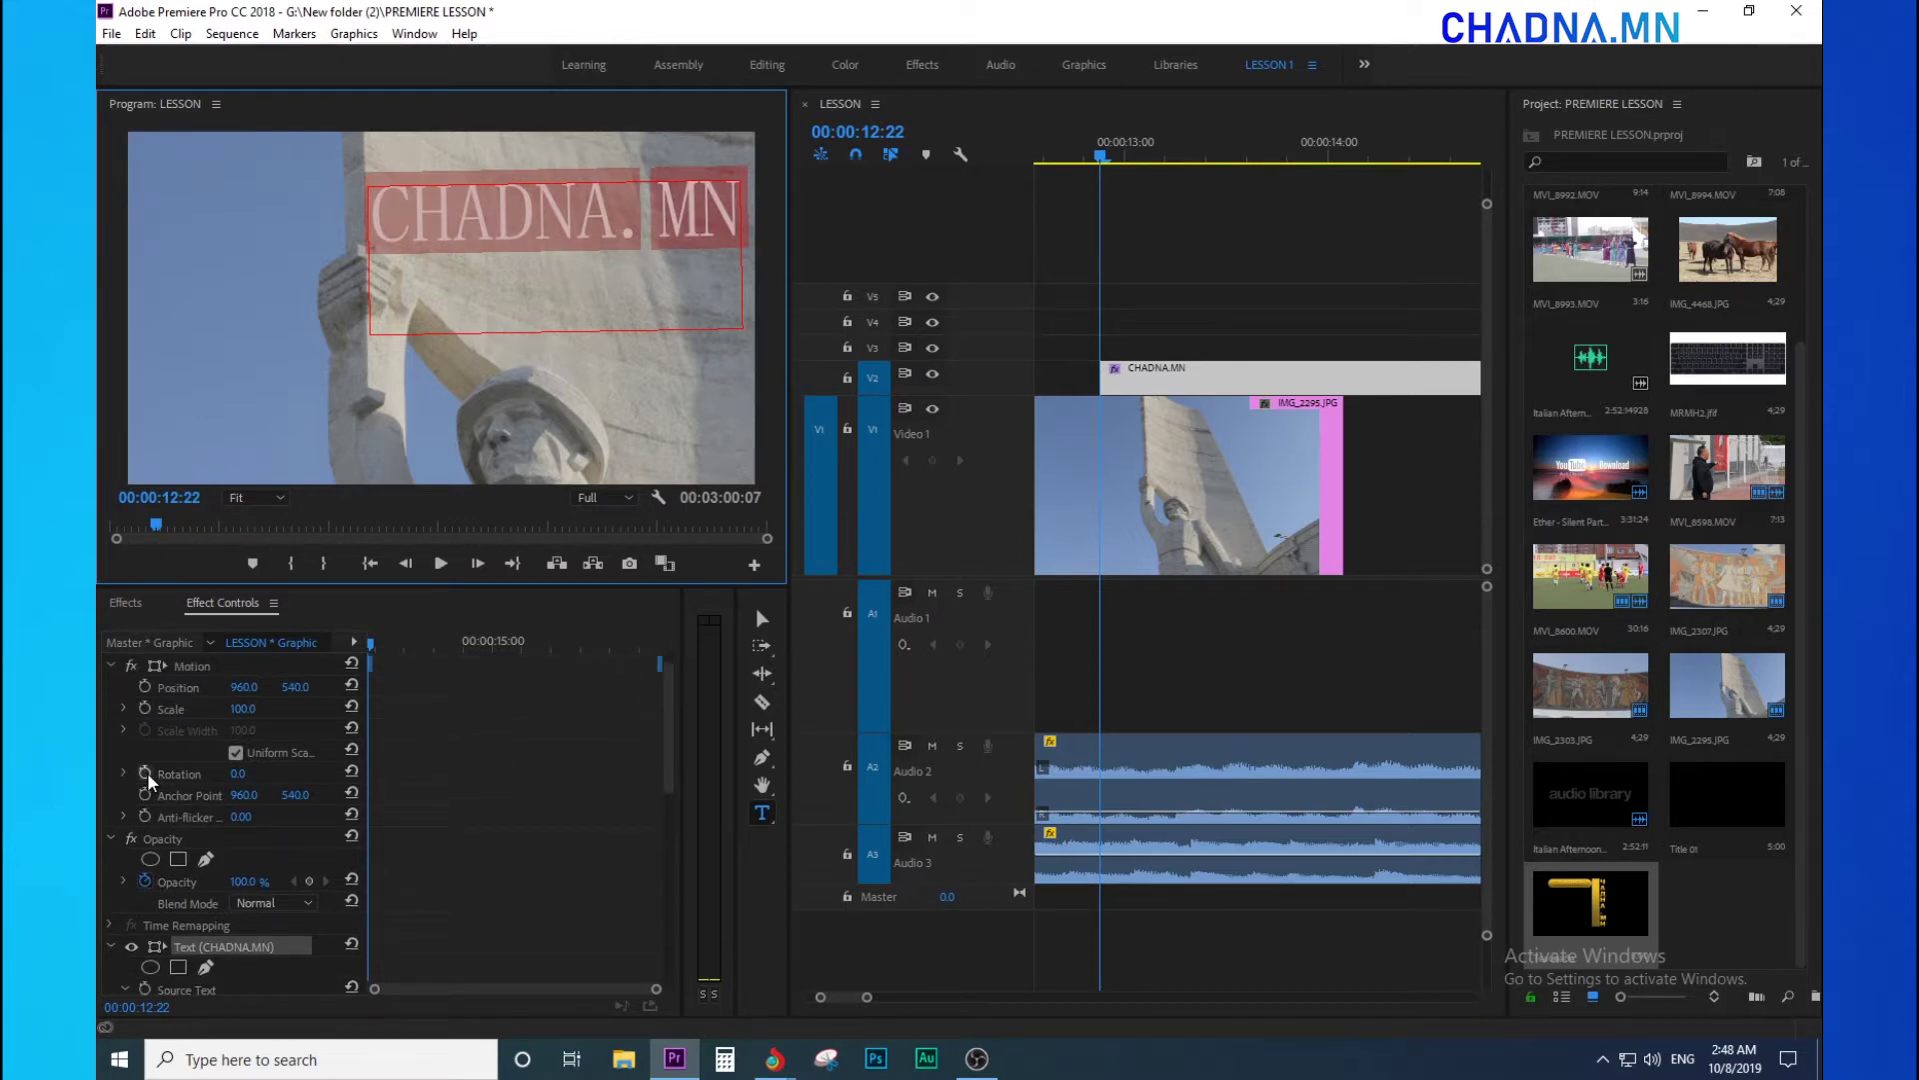
pyautogui.click(387, 641)
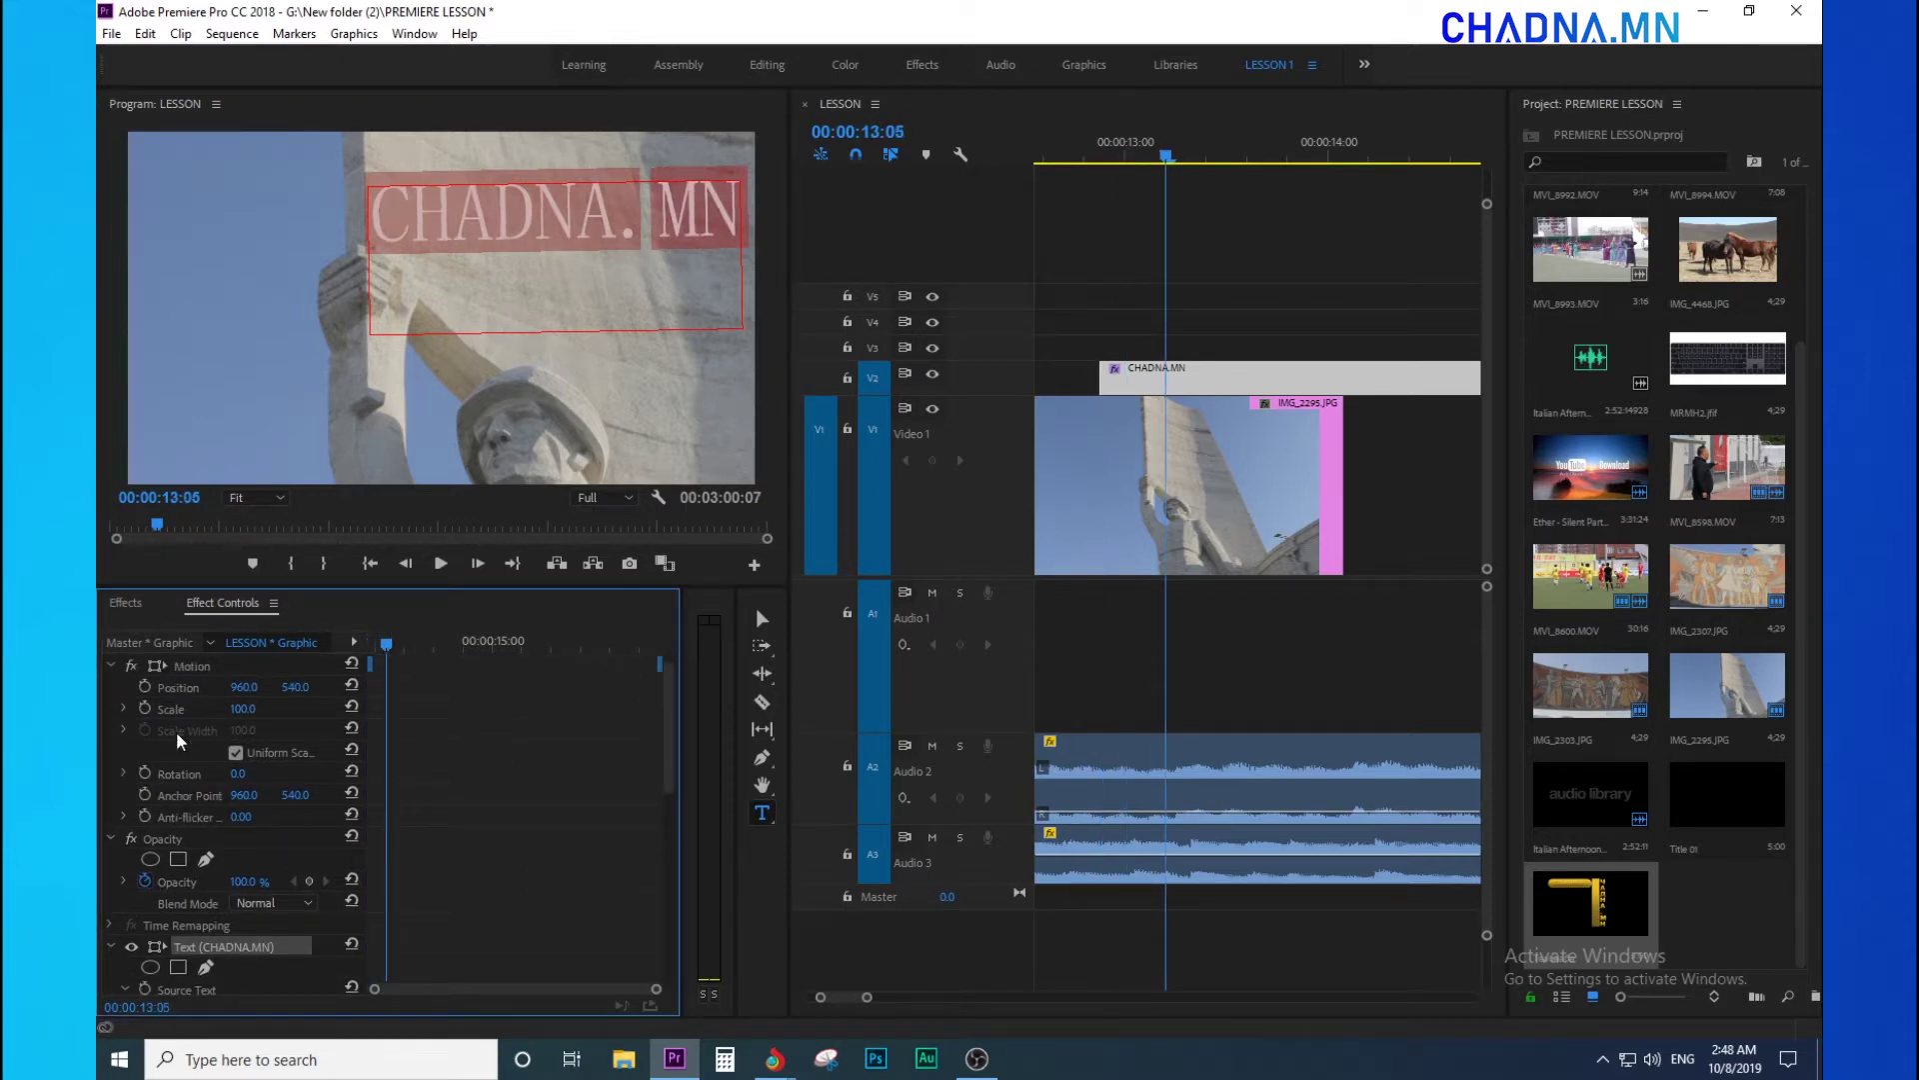
pyautogui.click(145, 773)
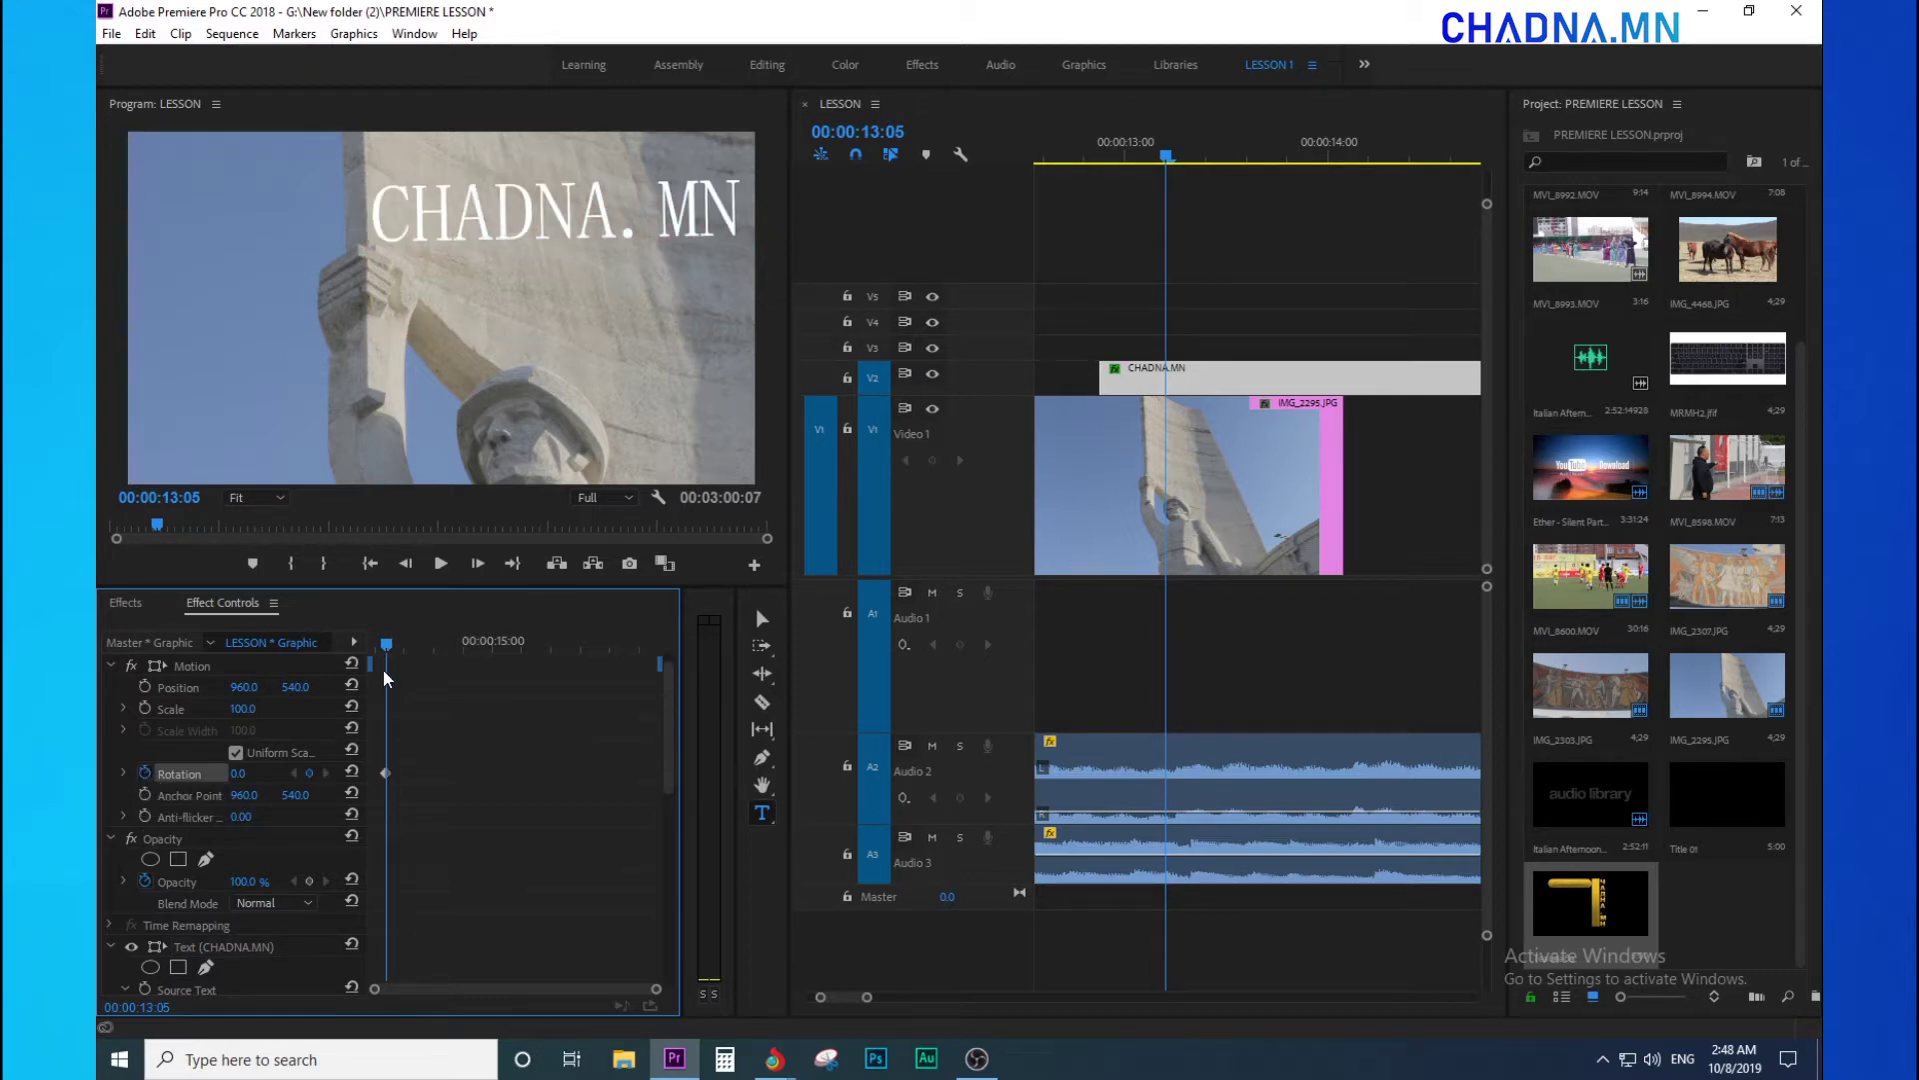
# - Add a second rotation keyframe of one full turn to the CHADNA.MN clip at 00:00:13:22
pyautogui.click(408, 643)
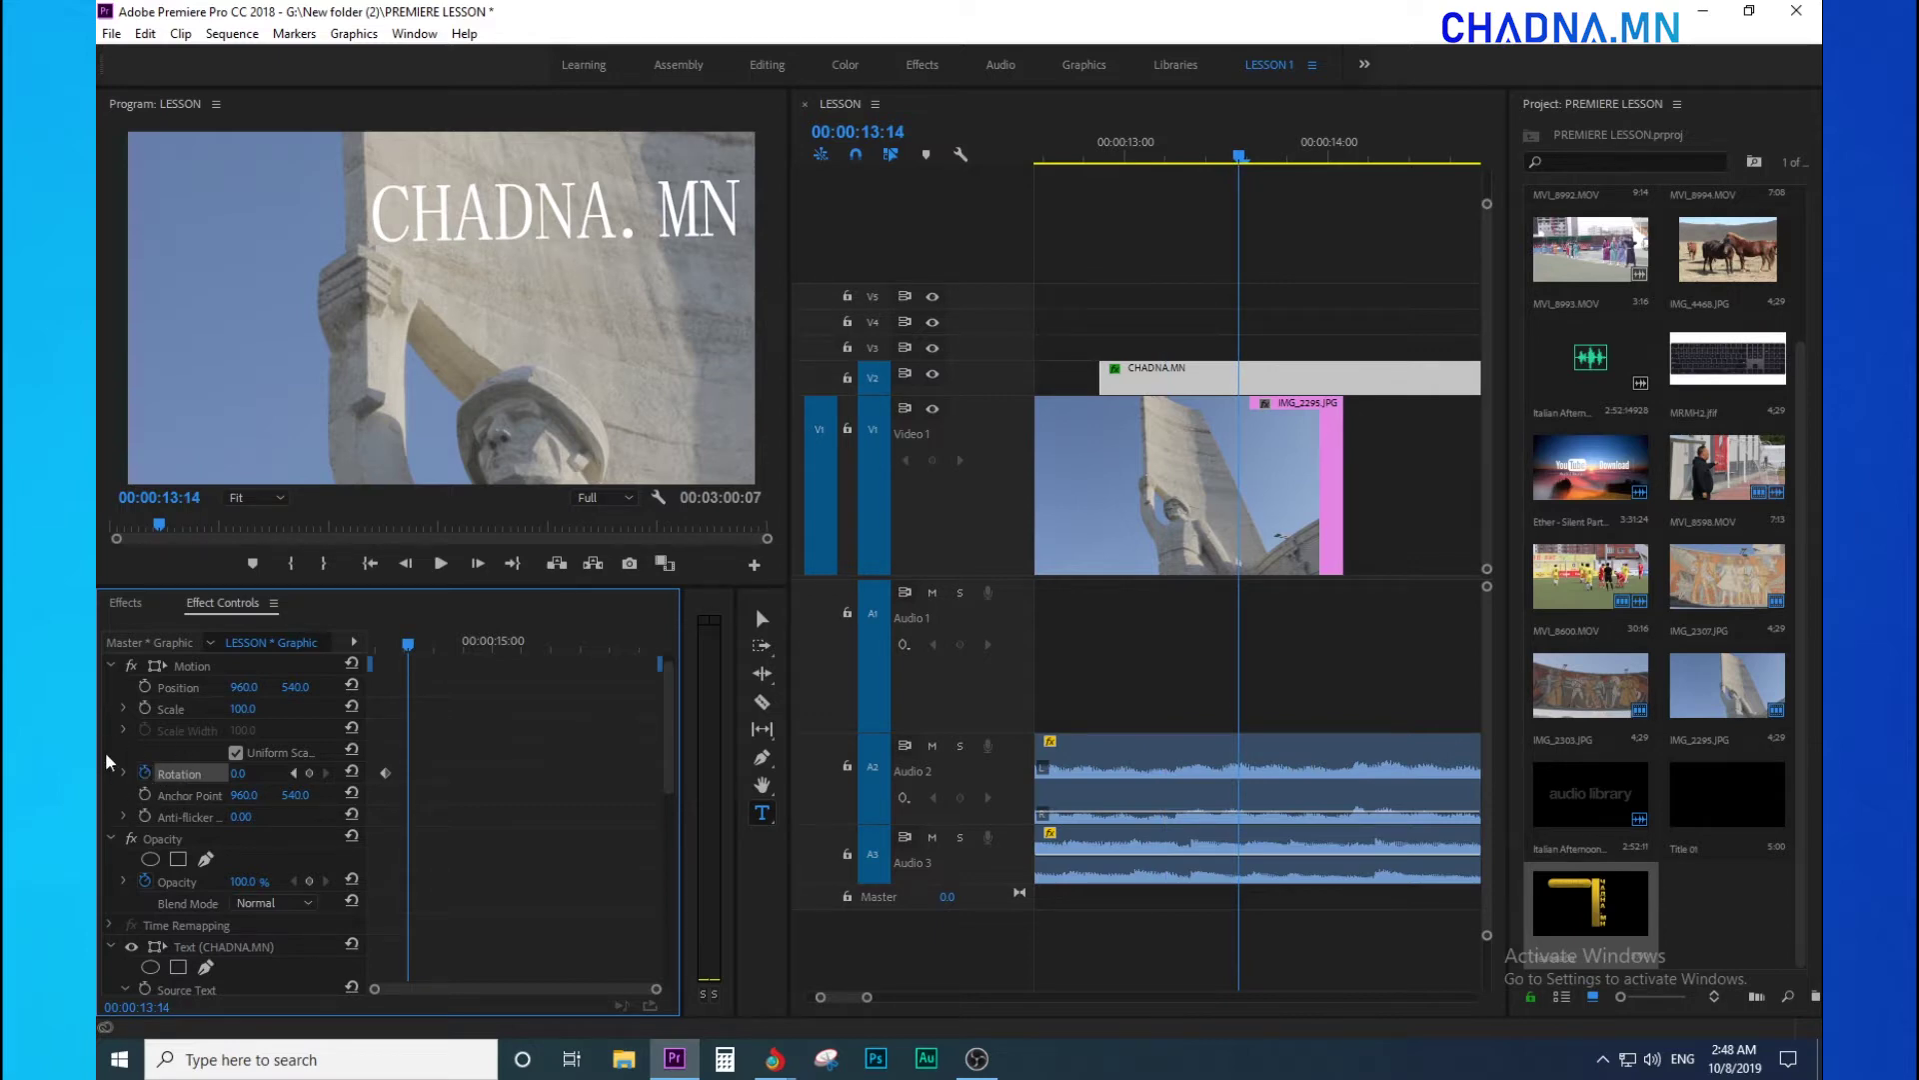
pyautogui.moveTo(429, 638)
pyautogui.mouseDown()
pyautogui.moveTo(388, 657)
pyautogui.moveTo(429, 644)
pyautogui.mouseUp()
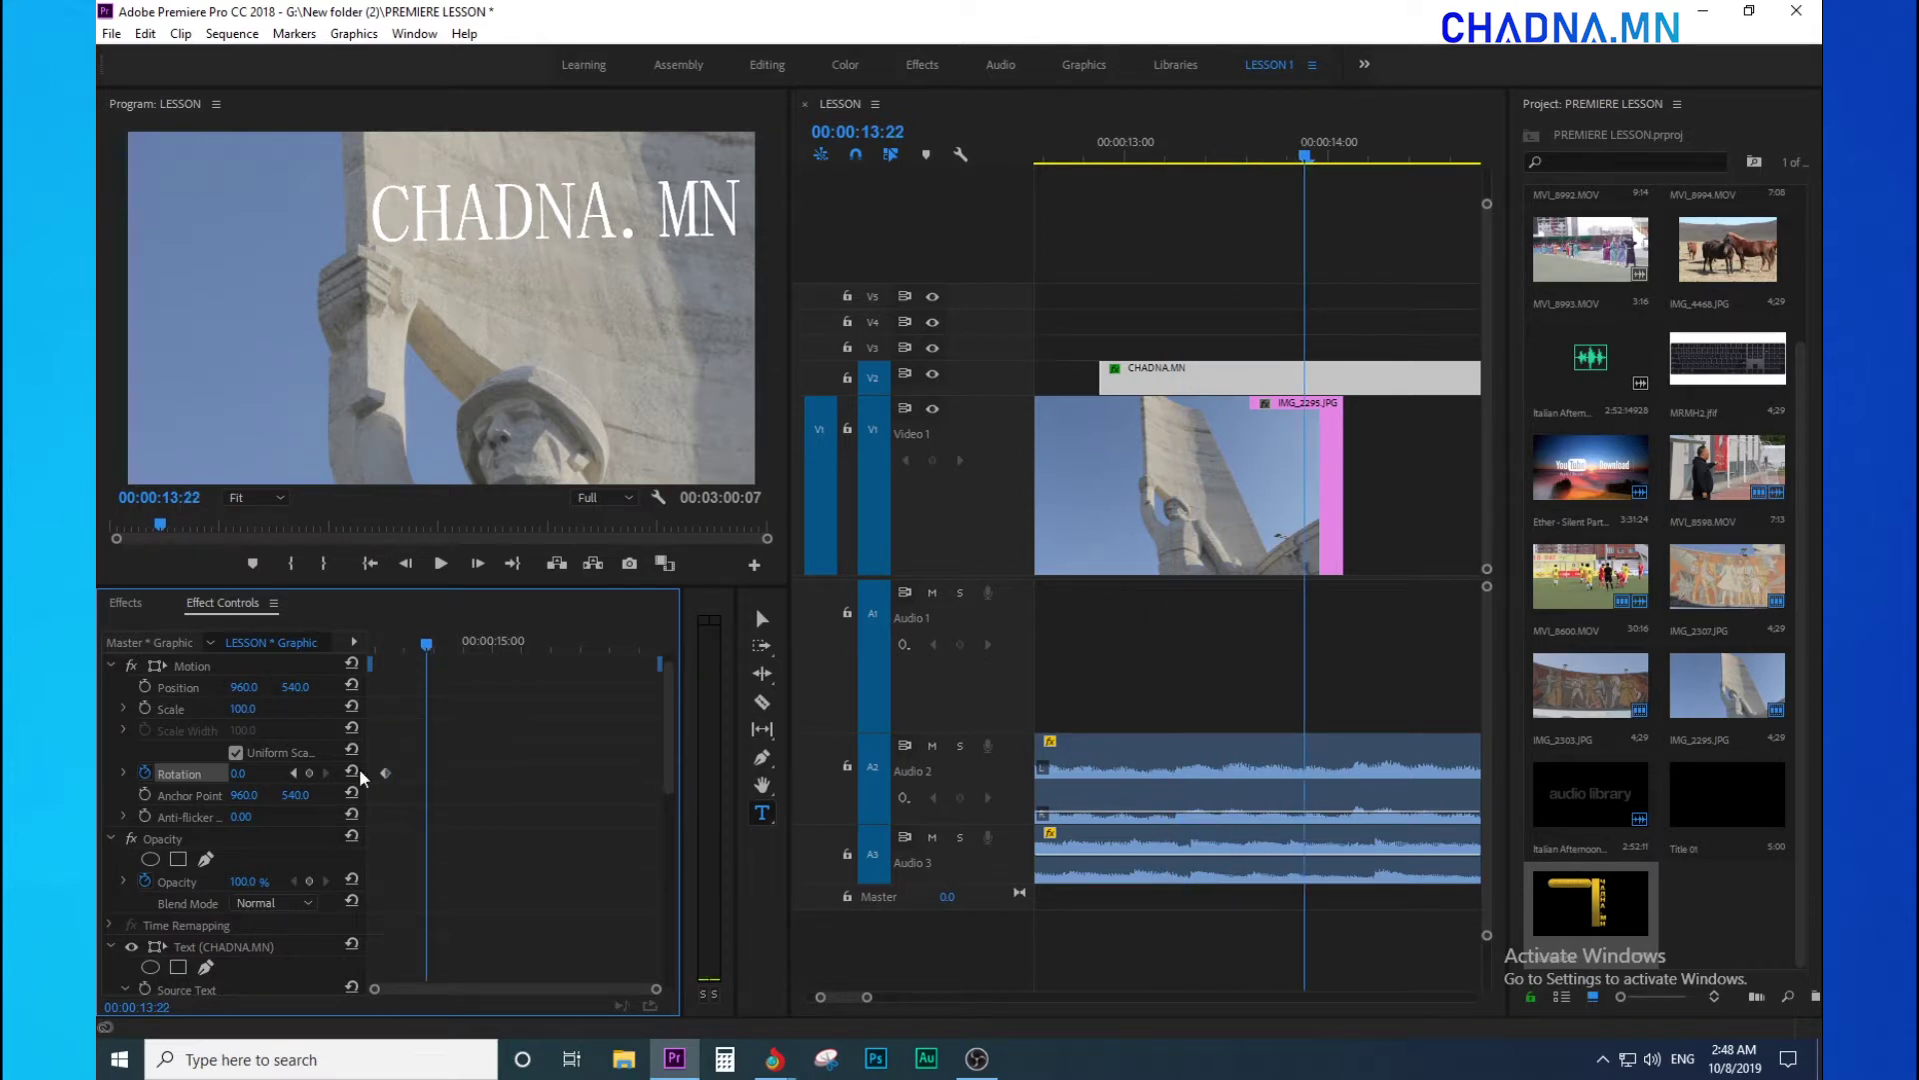
pyautogui.moveTo(243, 774); pyautogui.dragTo(603, 774)
# - Play back the CHADNA.MN title's rotation animation from the start of its clip
pyautogui.moveTo(399, 656); pyautogui.dragTo(360, 650)
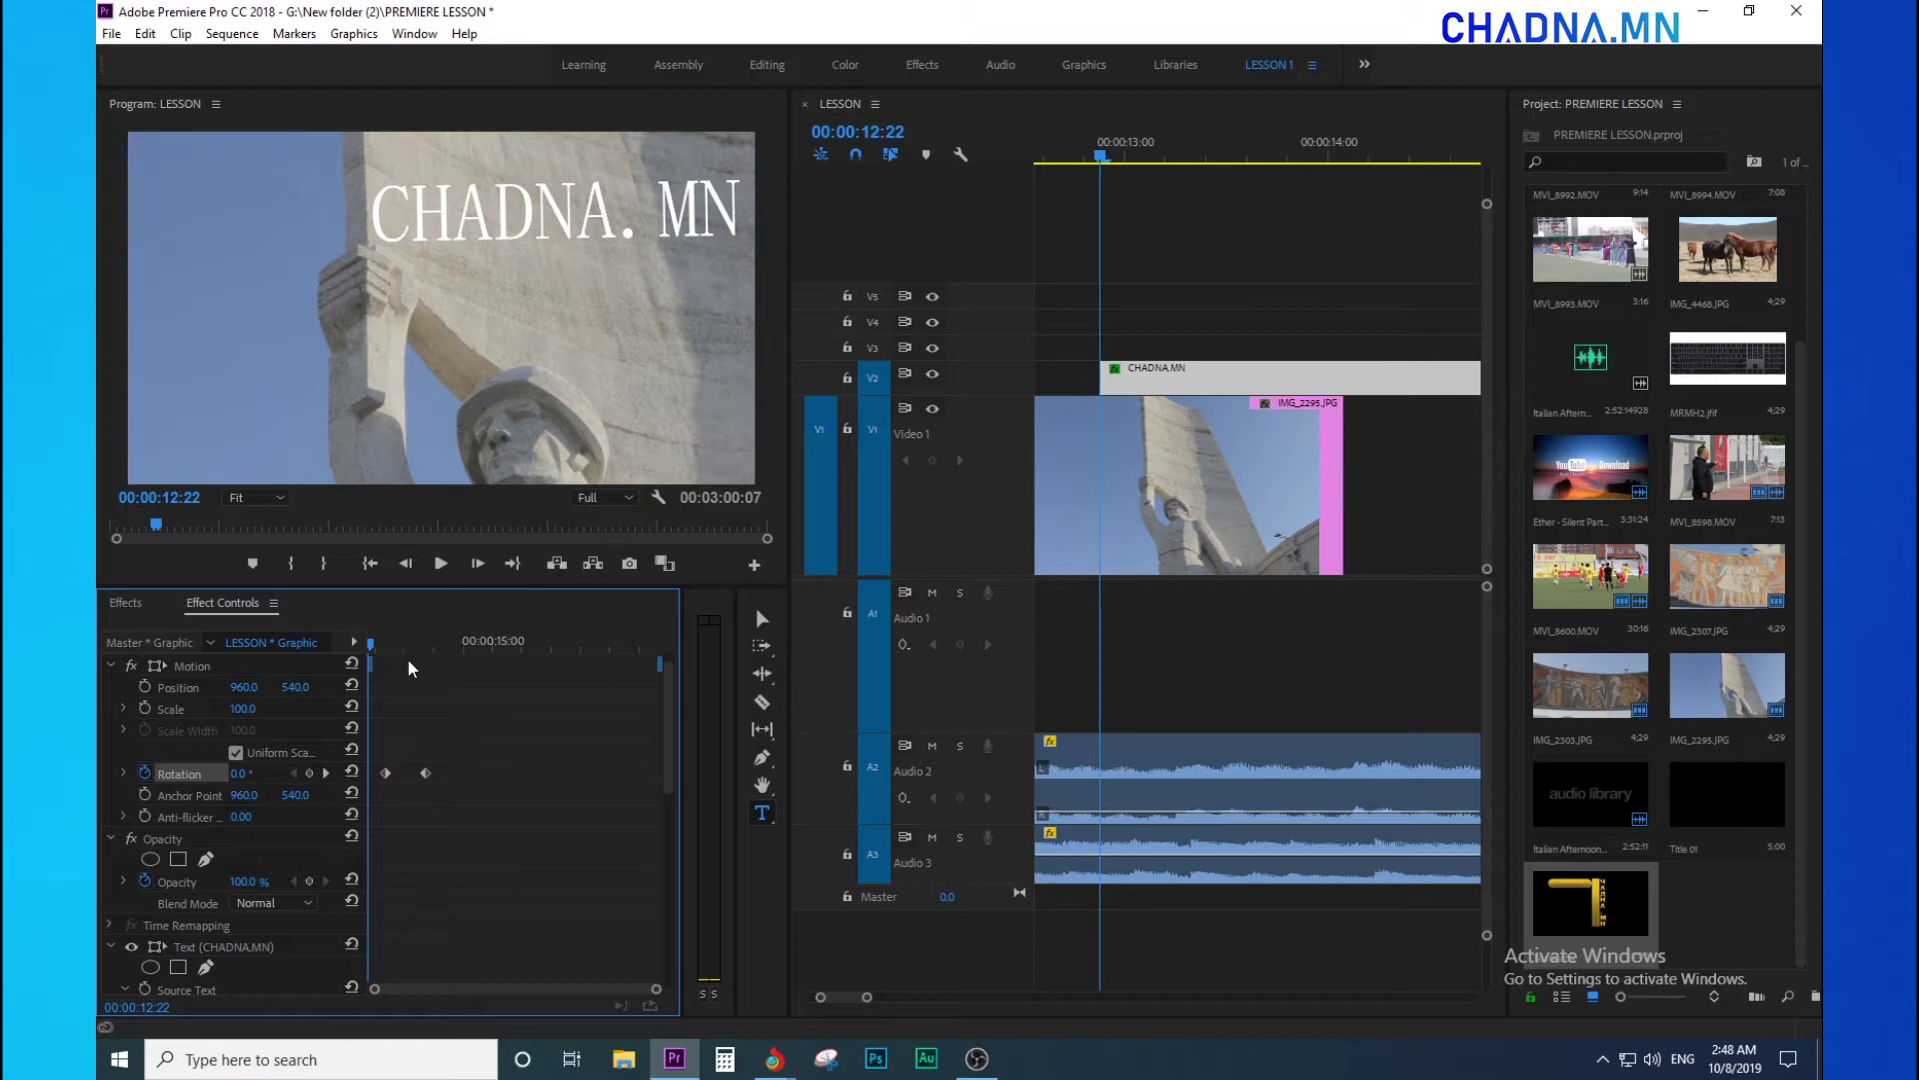
pyautogui.press('space')
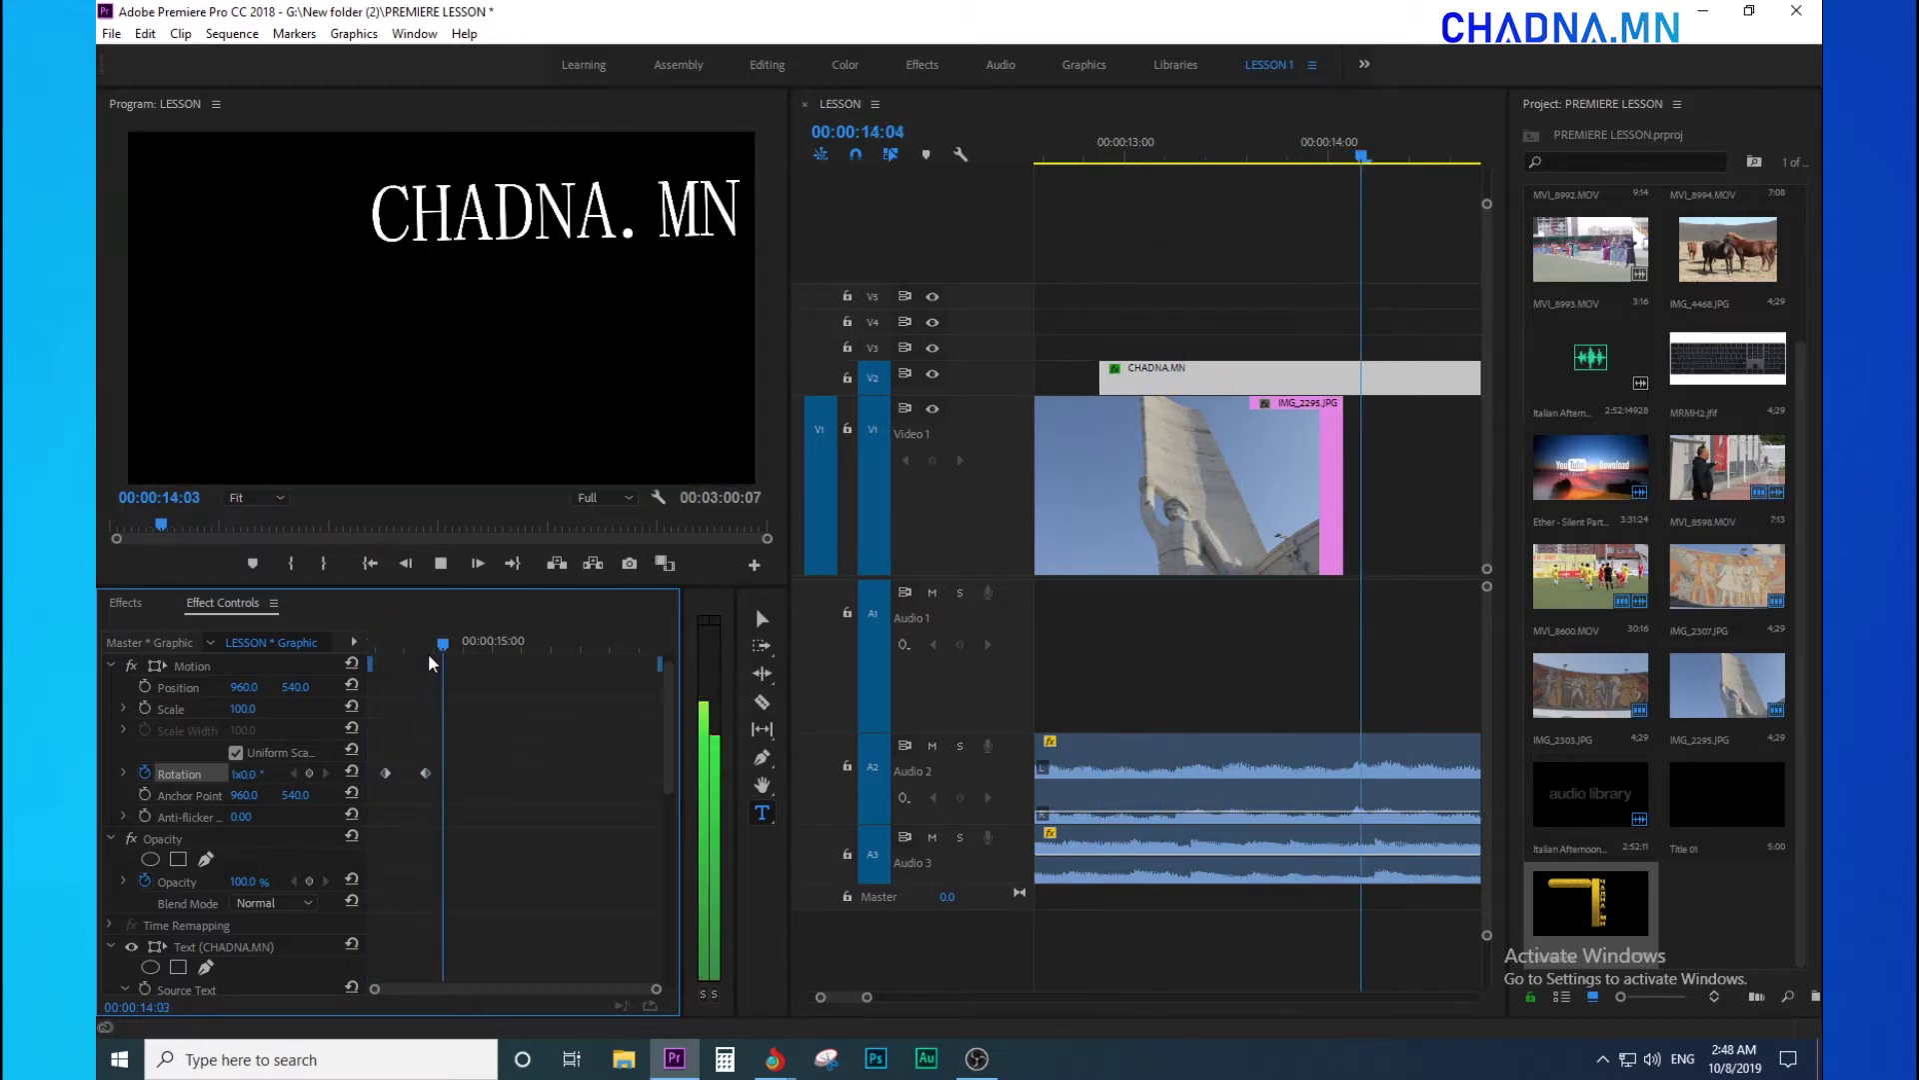
pyautogui.click(408, 648)
pyautogui.moveTo(381, 640); pyautogui.dragTo(312, 655)
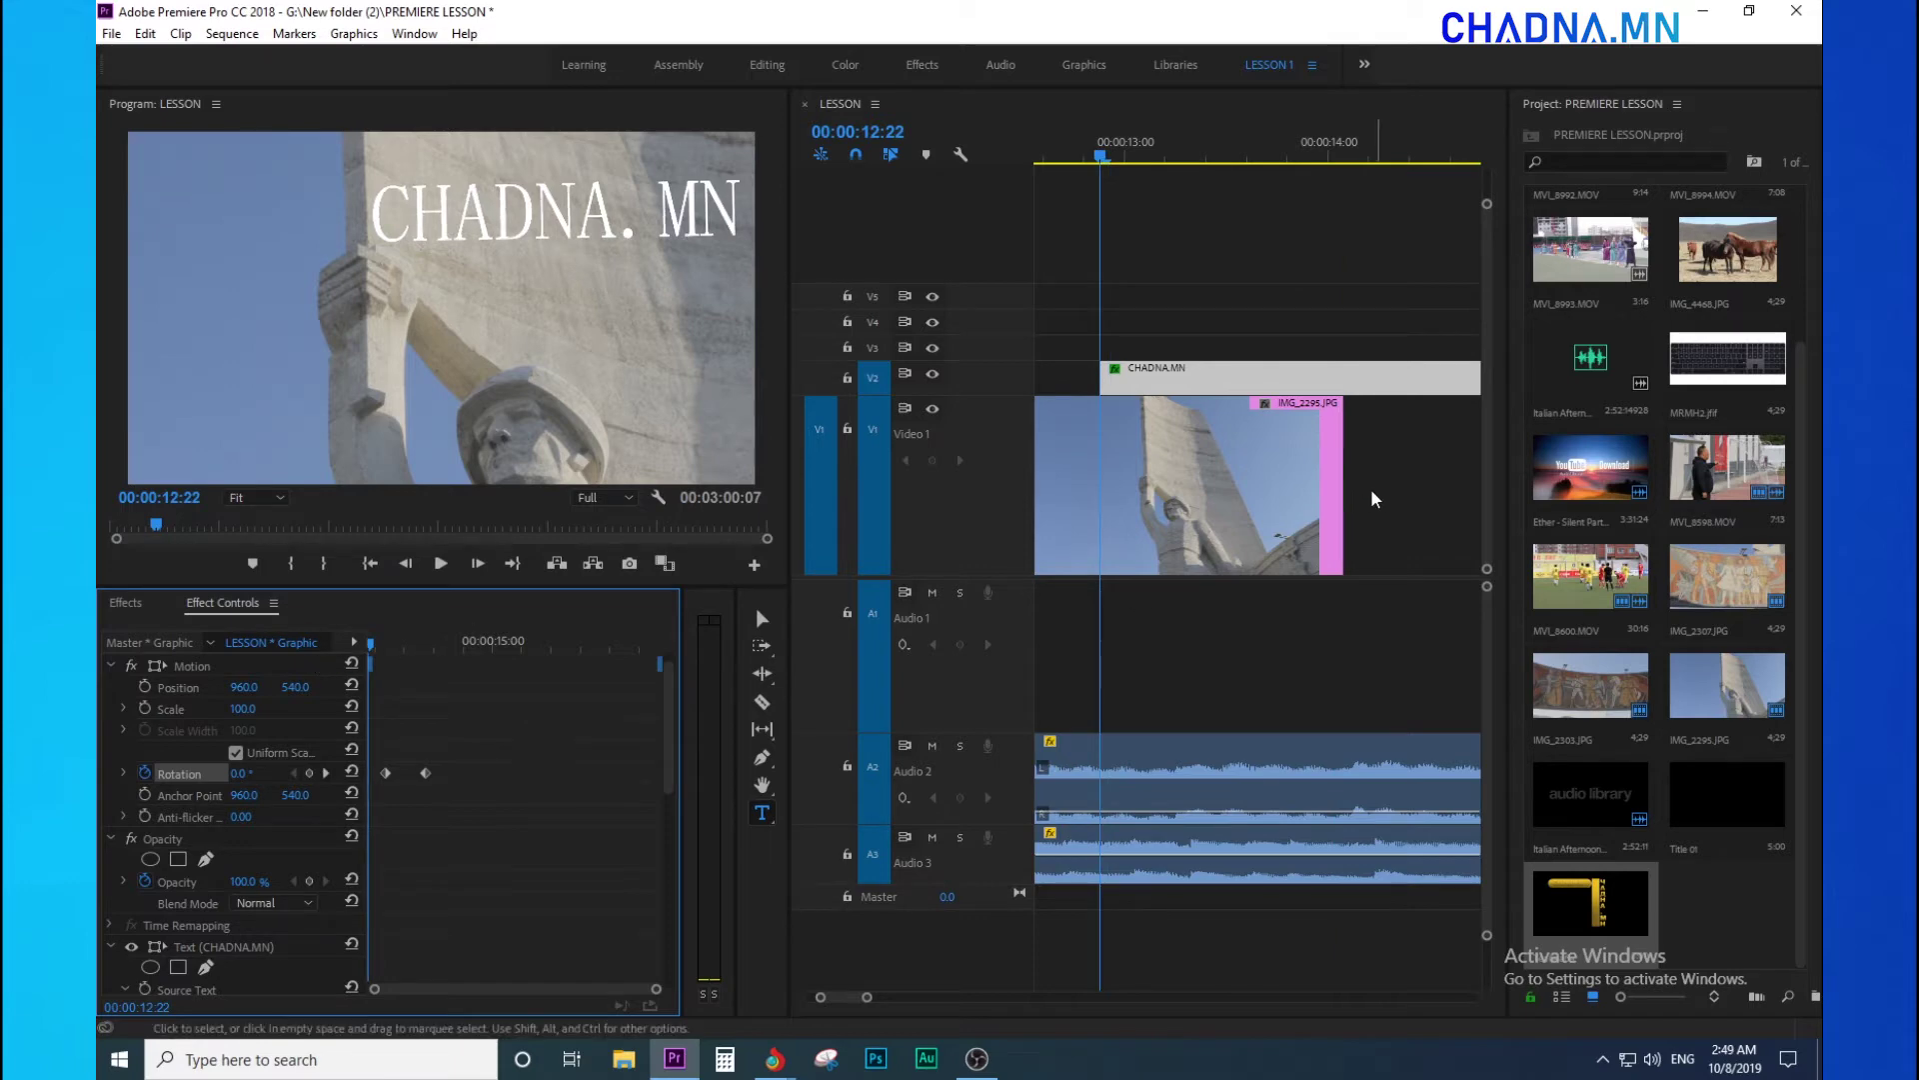
pyautogui.scroll(-2, 1371, 488)
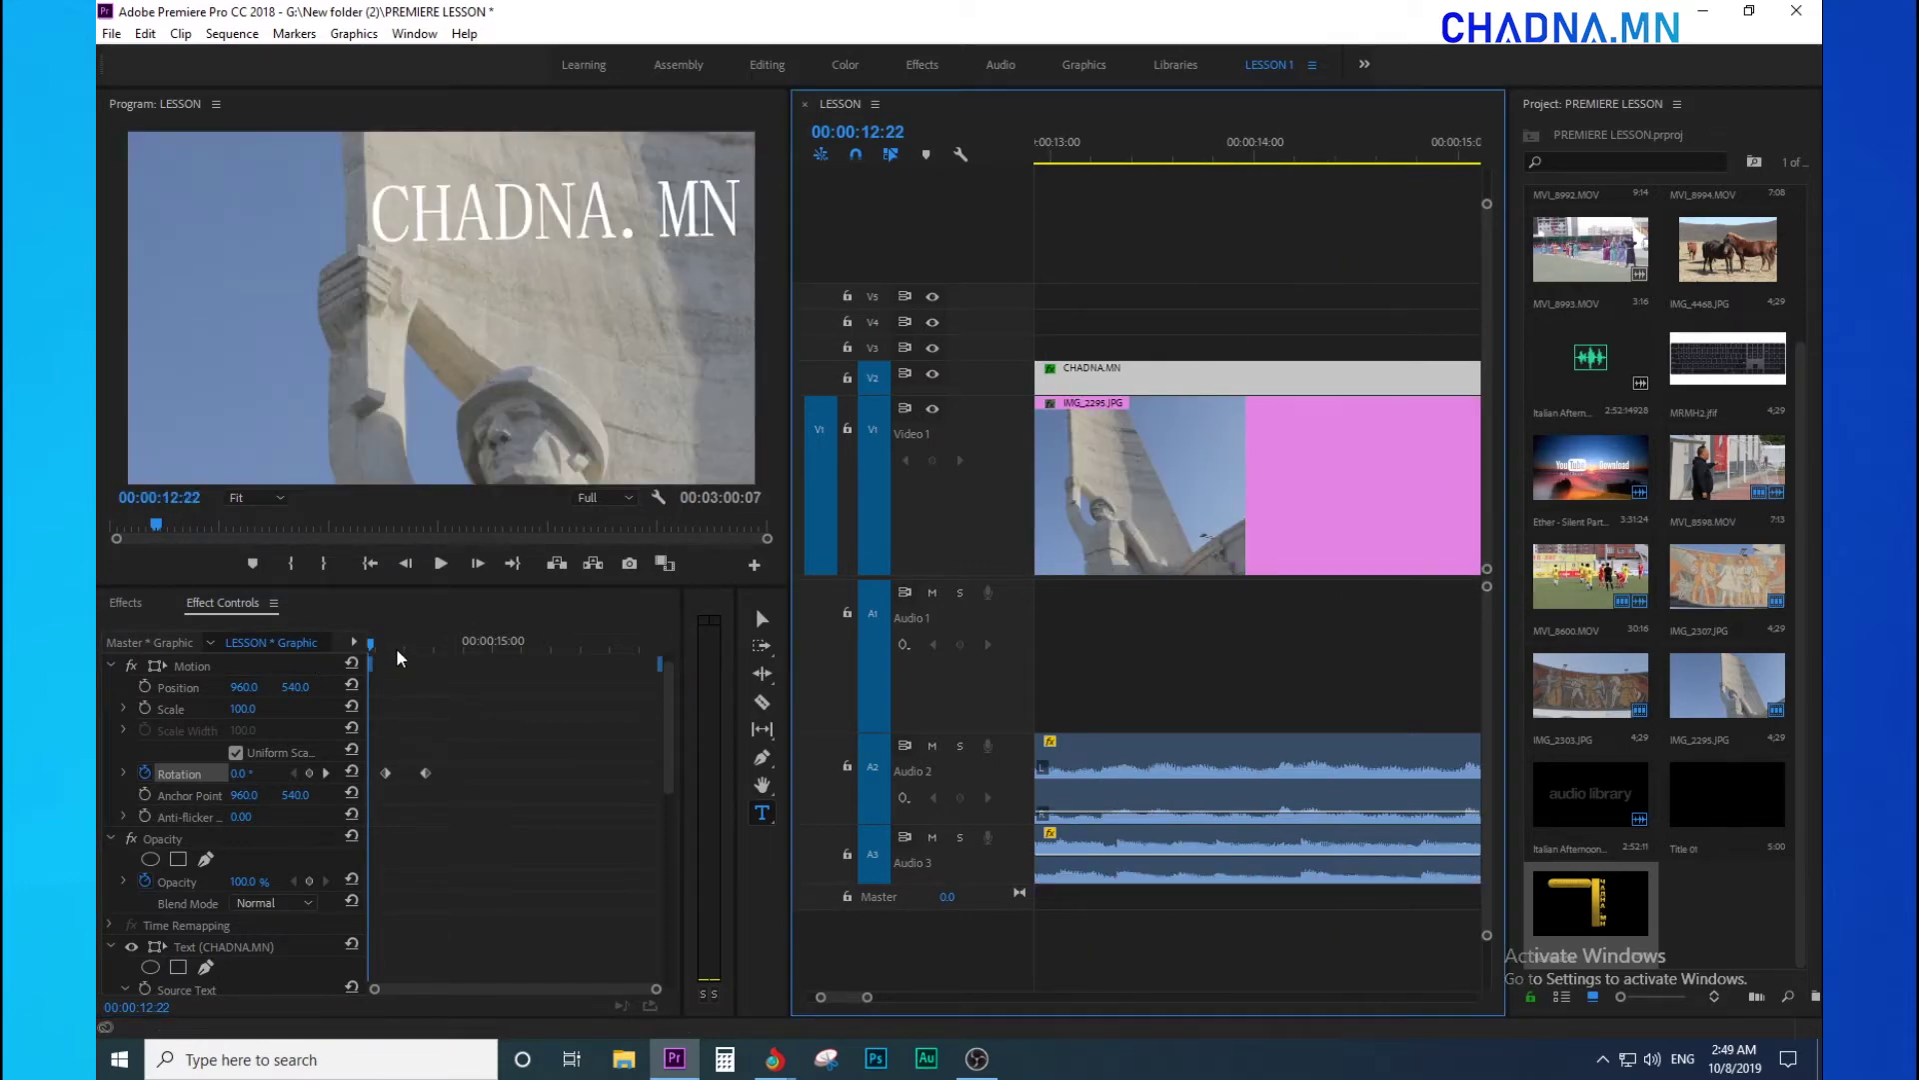
pyautogui.press('space')
pyautogui.press('space')
# - Move the second rotation keyframe closer to the end of the CHADNA.MN clip and return to the clip's start
pyautogui.moveTo(427, 772); pyautogui.dragTo(563, 774)
pyautogui.moveTo(440, 645); pyautogui.dragTo(348, 651)
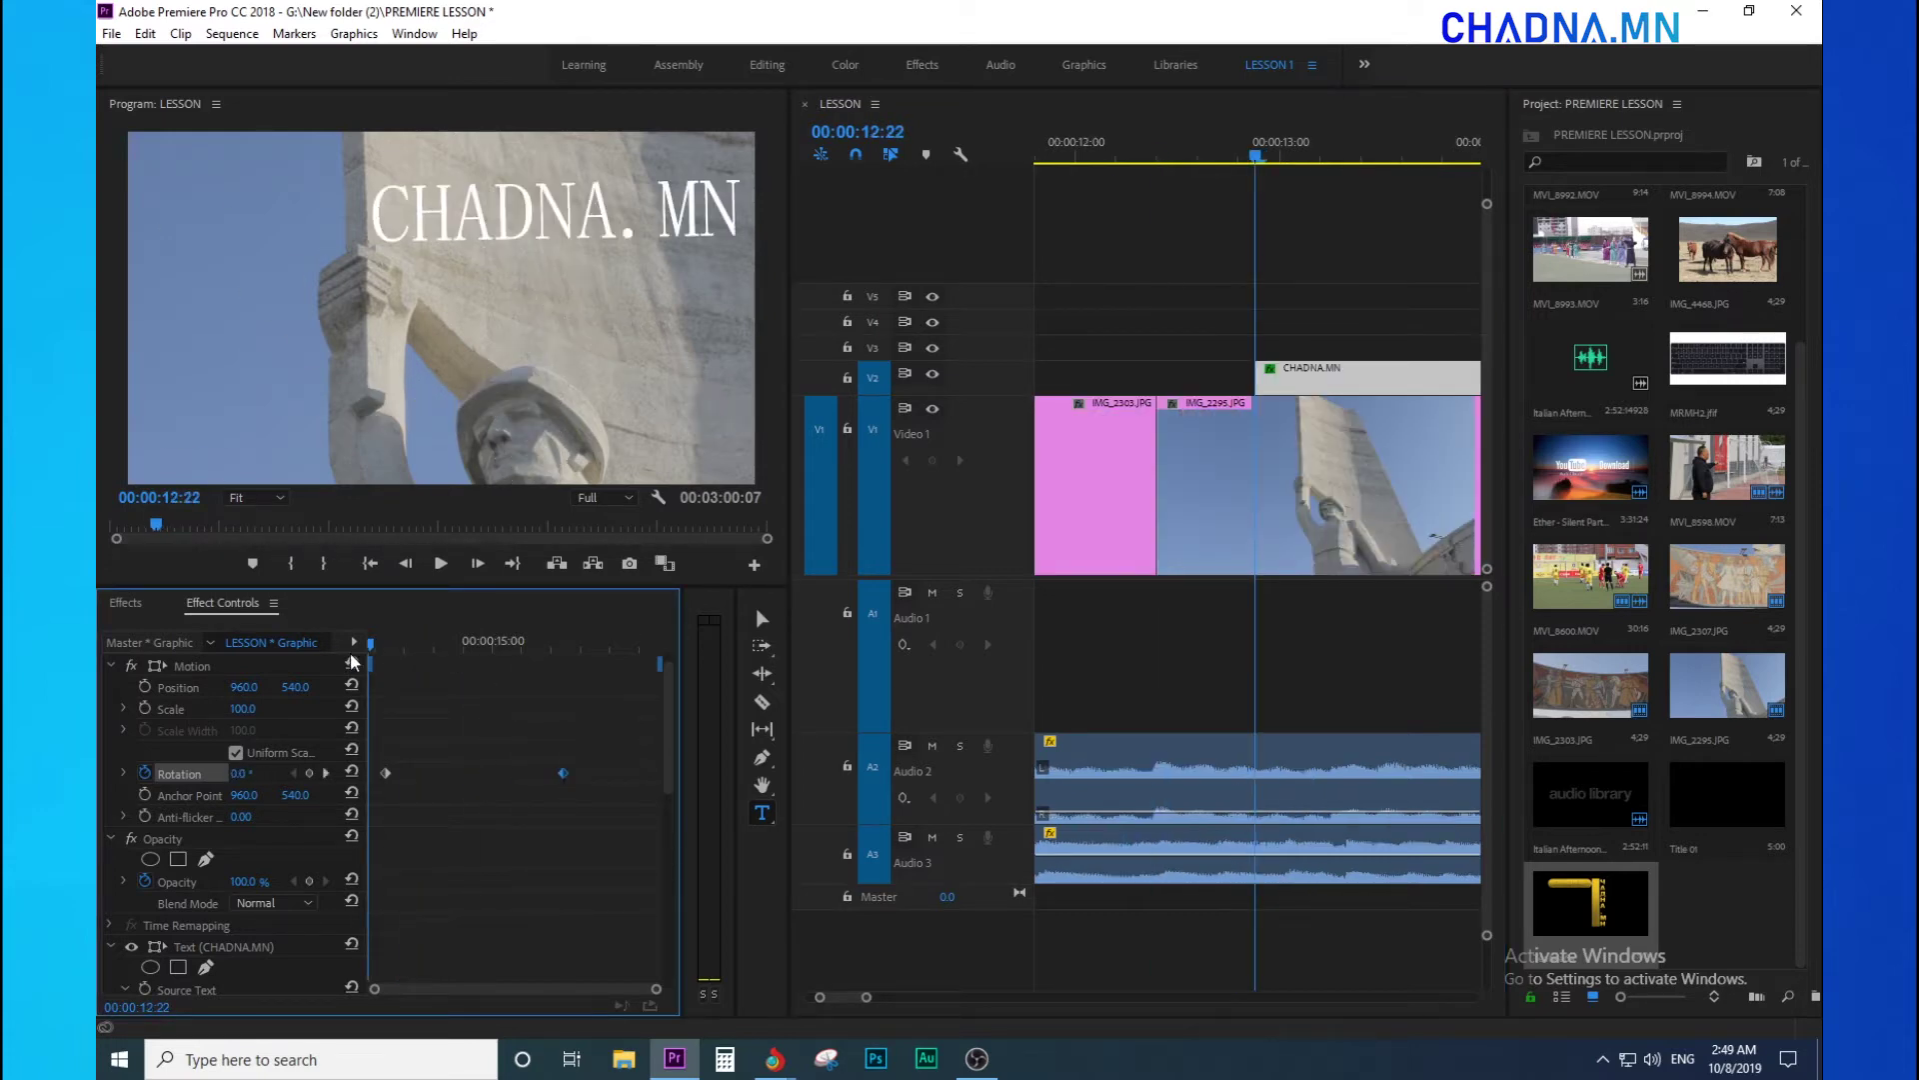
pyautogui.click(375, 643)
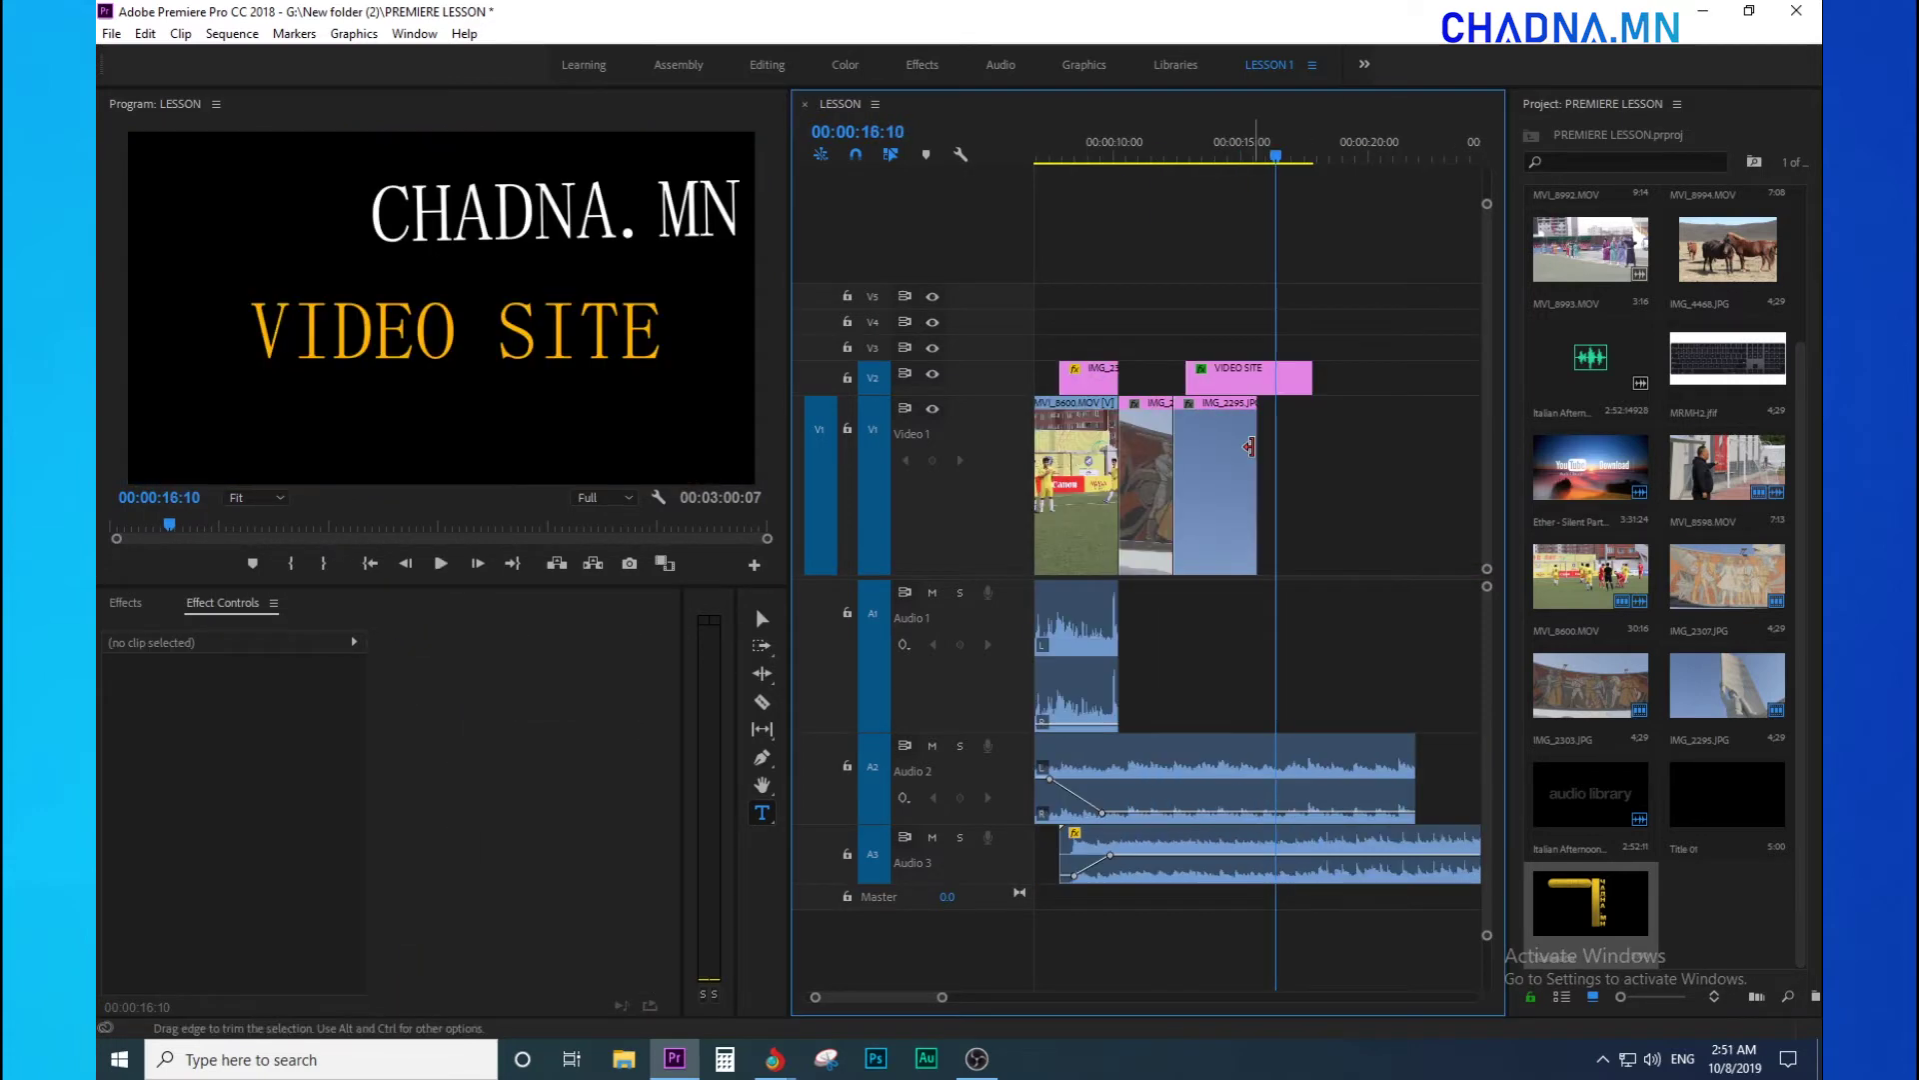
# - Extend the IMG_2295.JPG clip to the end of the VIDEO SITE title above it and play that section back
pyautogui.moveTo(1256, 450); pyautogui.dragTo(1312, 451)
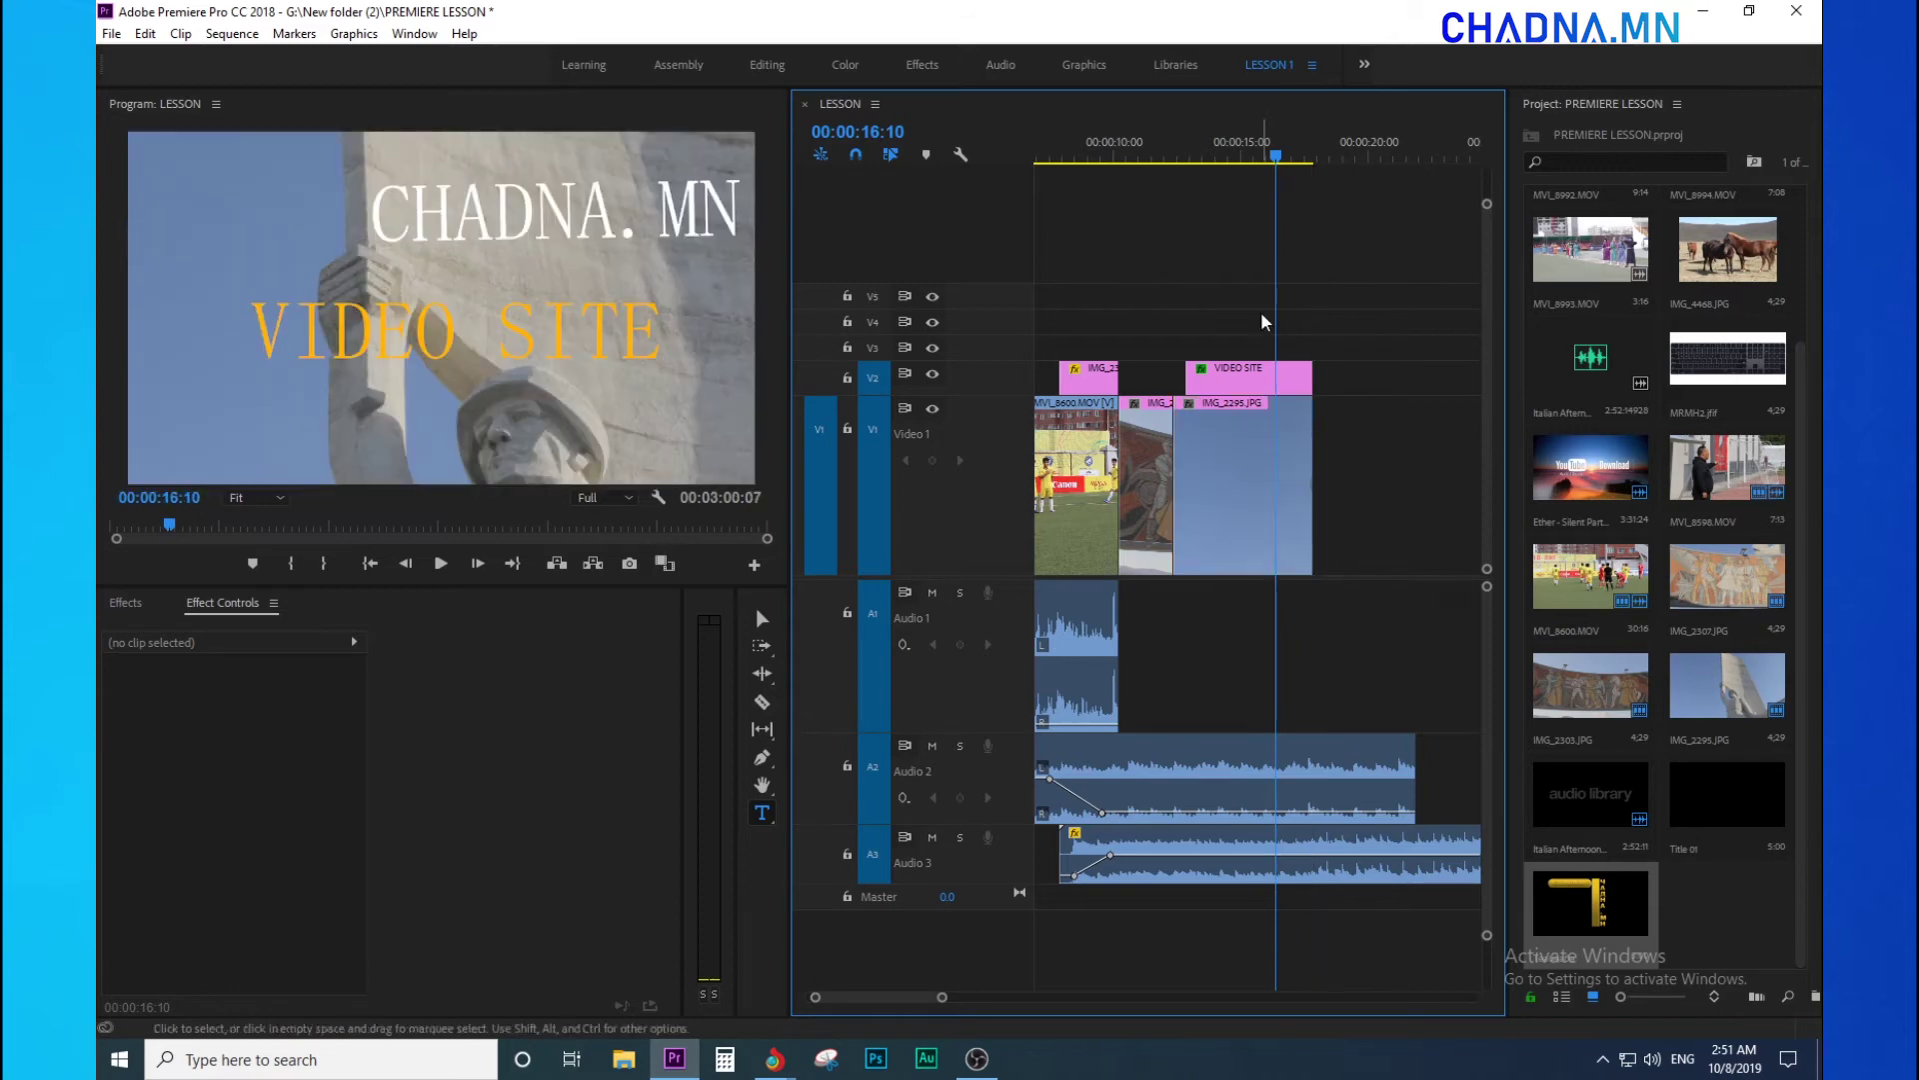
pyautogui.press('-')
pyautogui.press('-')
pyautogui.press('-')
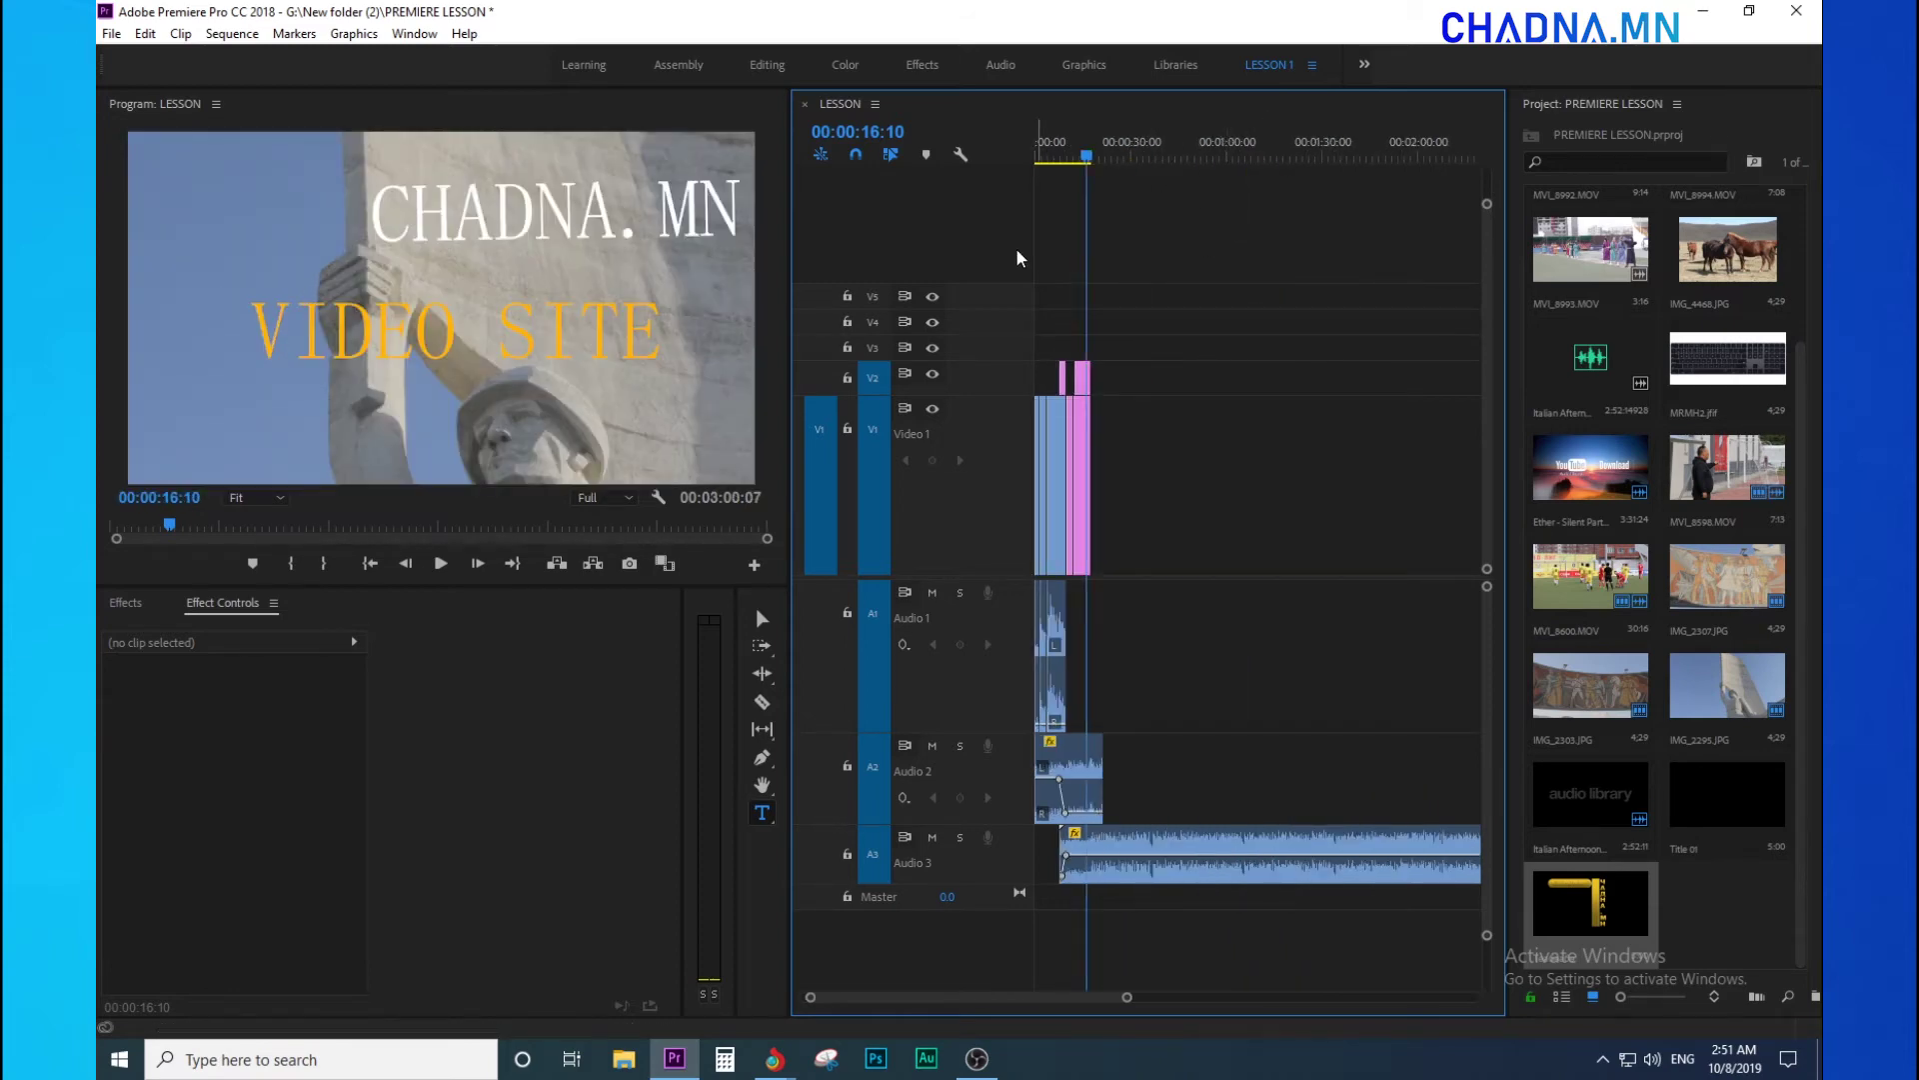
pyautogui.press('=')
pyautogui.press('=')
pyautogui.click(1196, 162)
pyautogui.press('space')
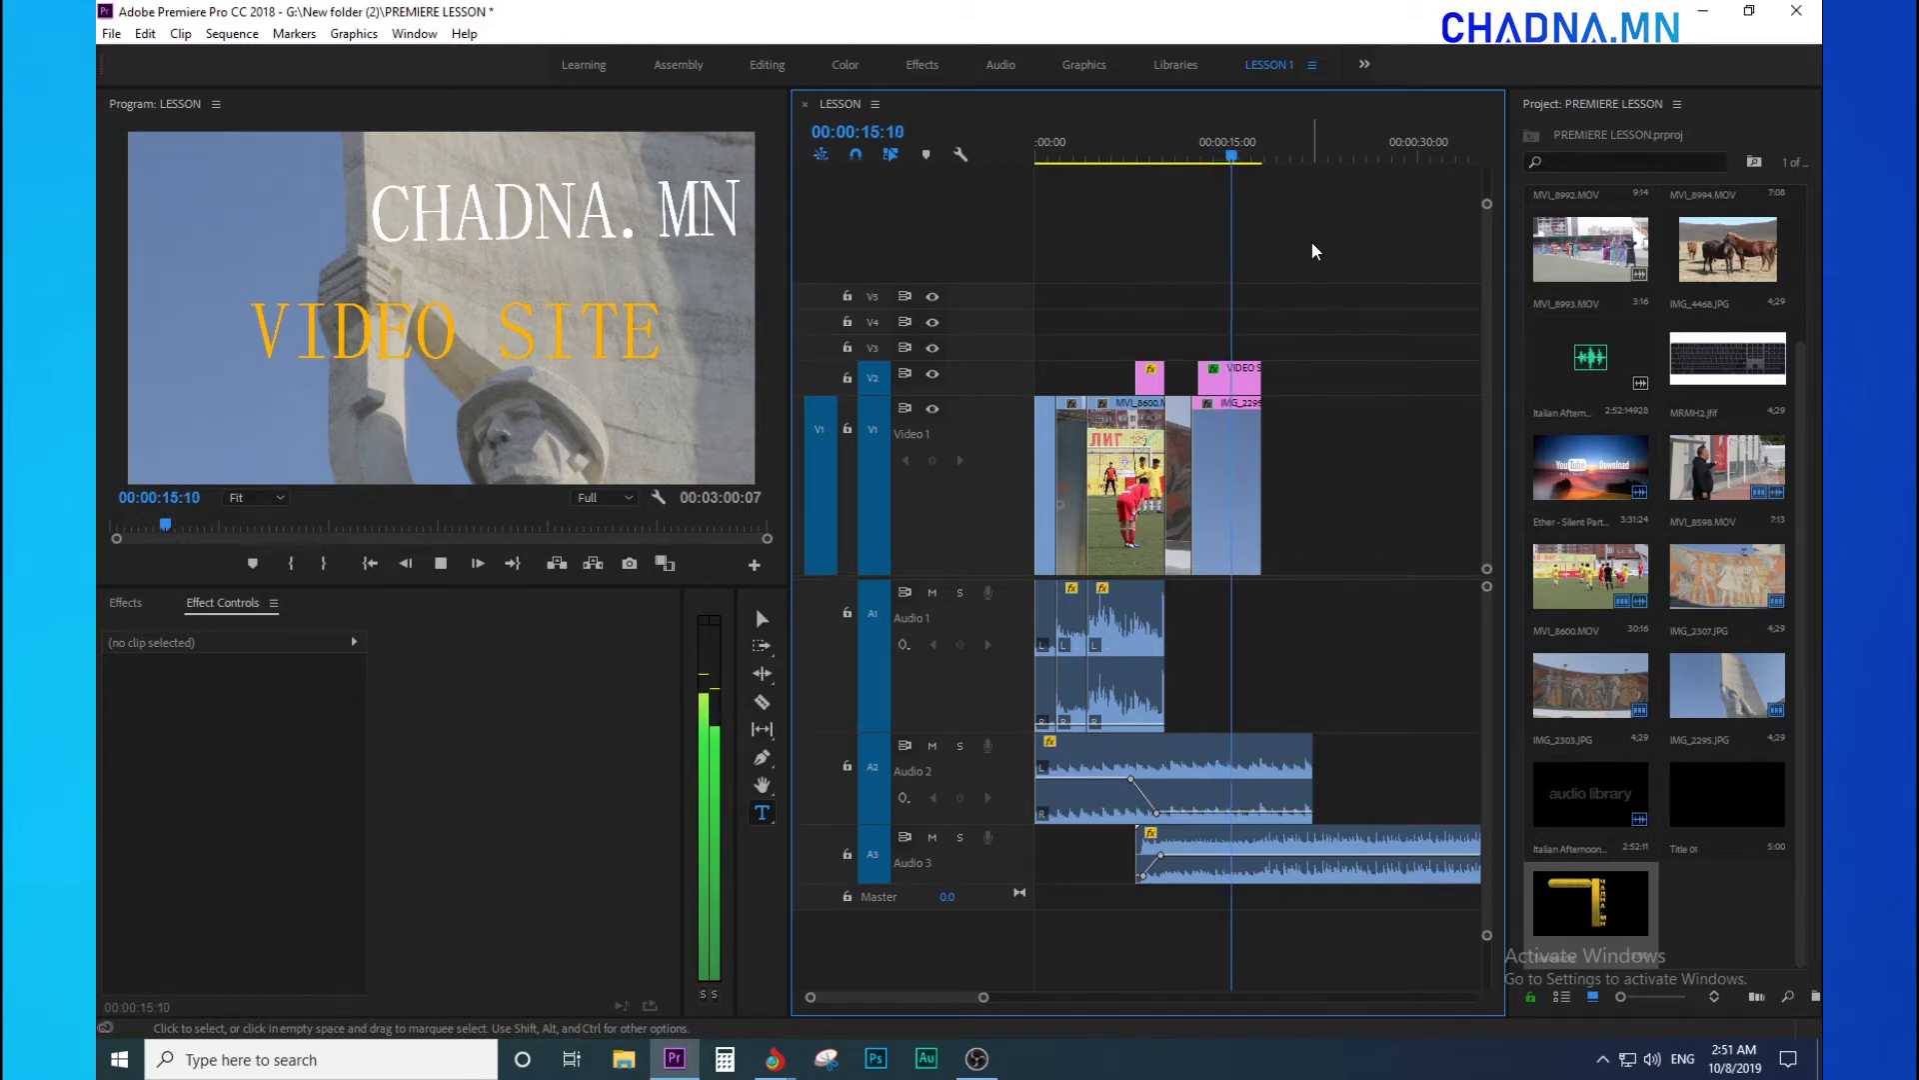
# - Stop the sequence playback and place the playhead at 00:00:13:22, near the start of the VIDEO SITE title
pyautogui.press('-')
pyautogui.press('-')
pyautogui.press('-')
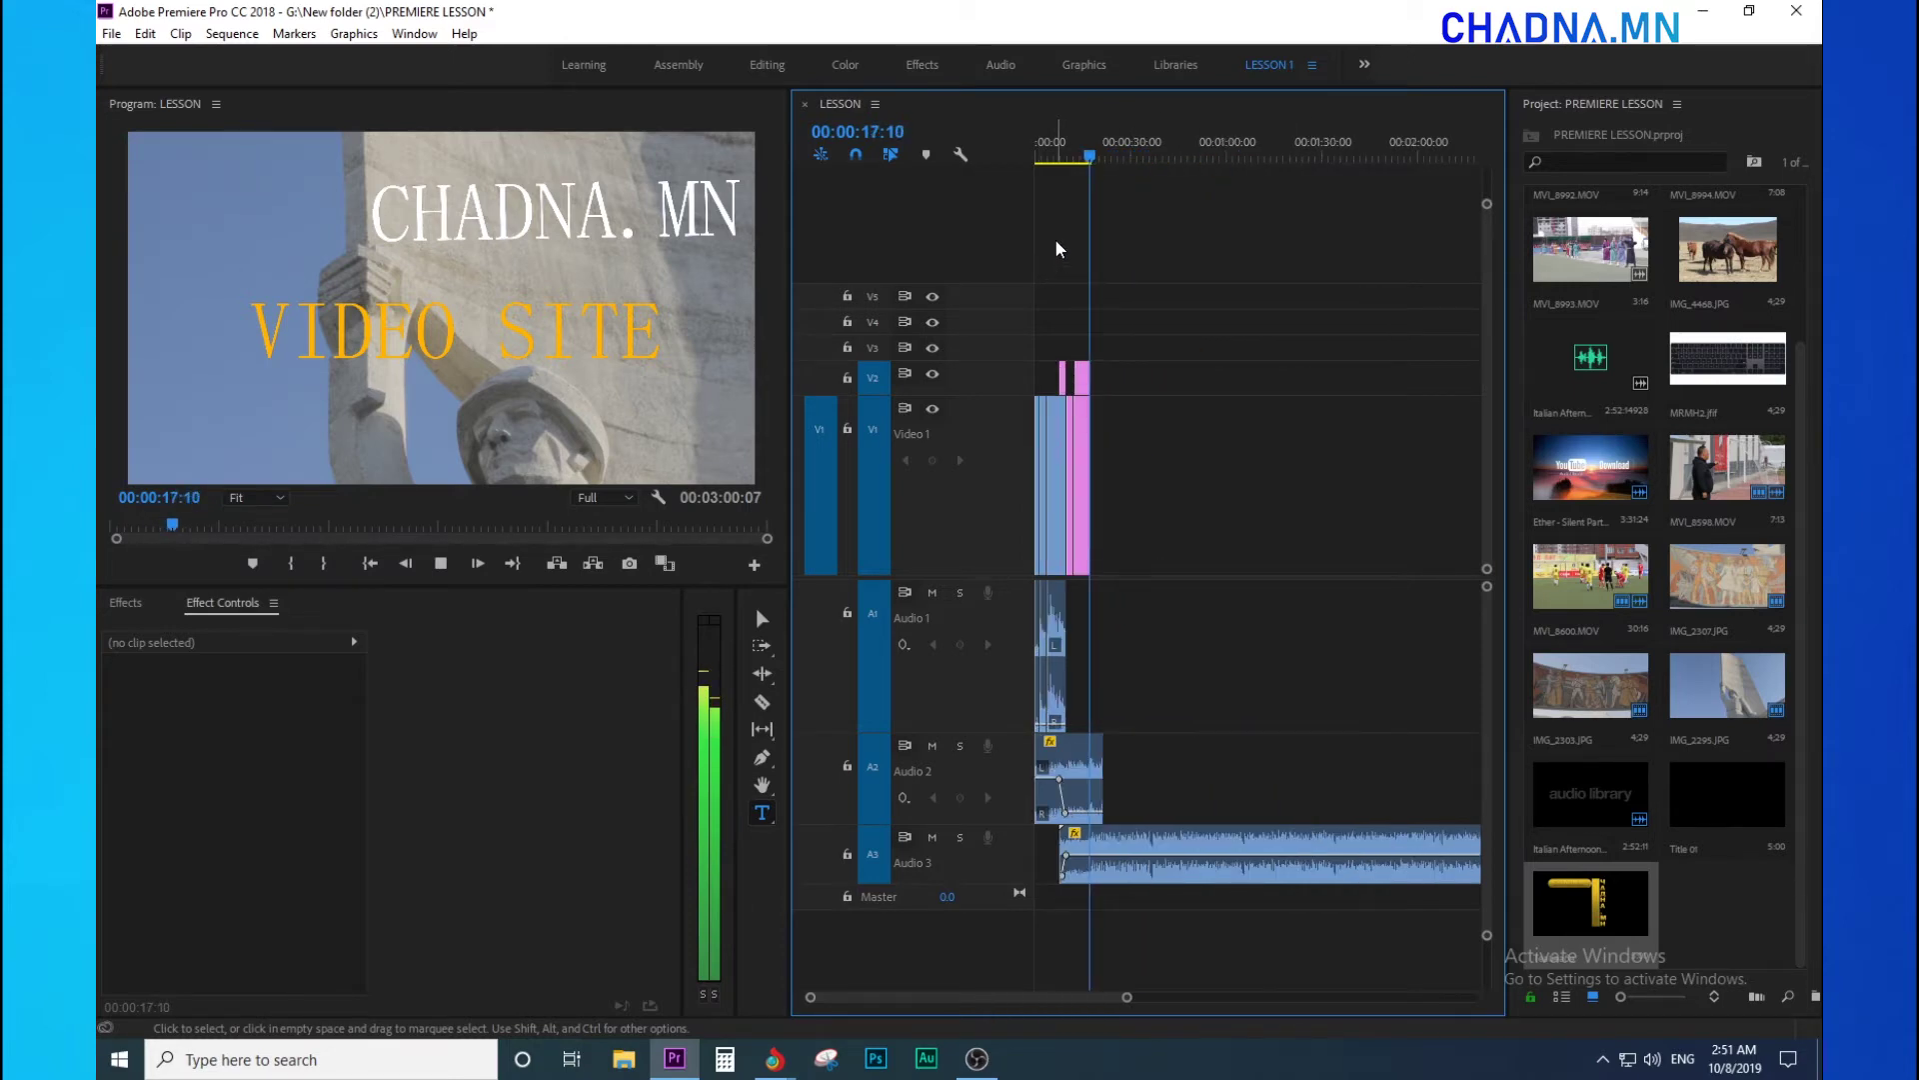
pyautogui.press('space')
pyautogui.click(1080, 155)
pyautogui.moveTo(1079, 151); pyautogui.dragTo(1083, 152)
pyautogui.press('=')
pyautogui.press('=')
pyautogui.press('=')
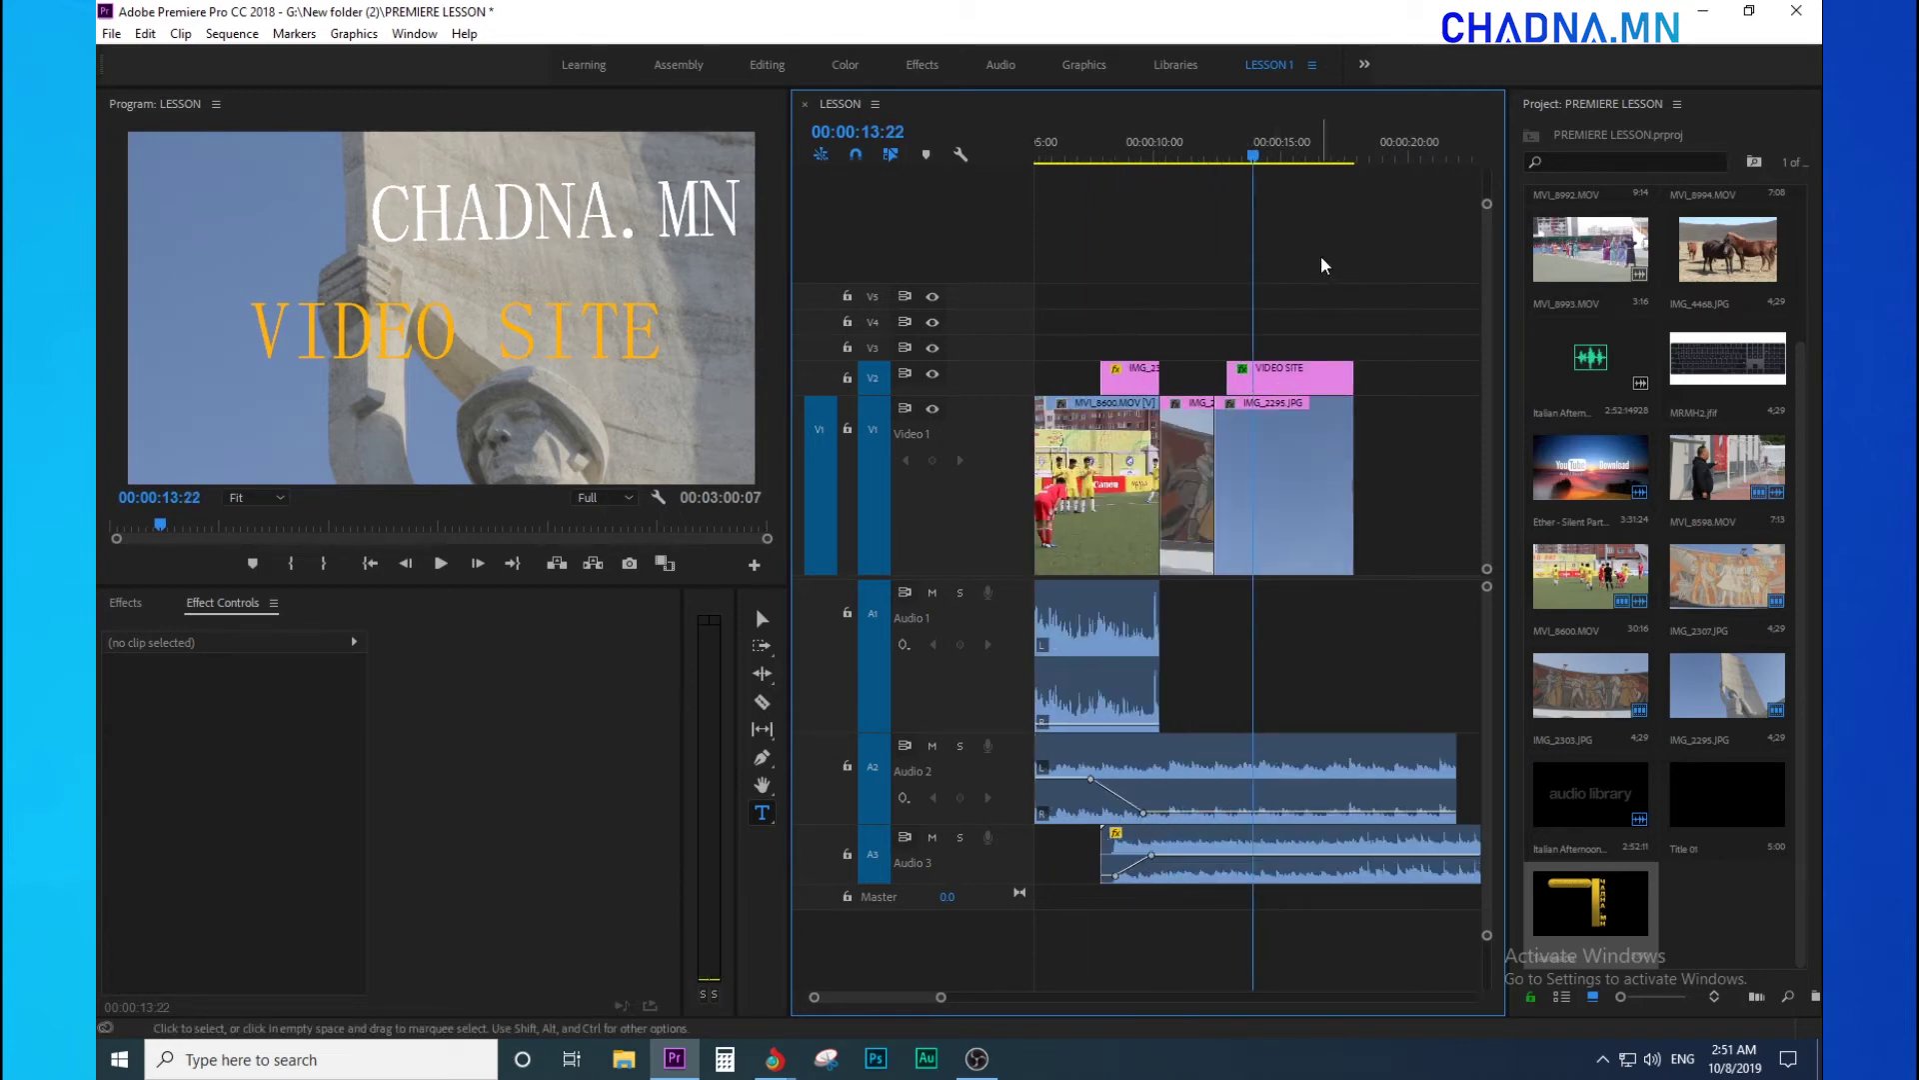
# - Place the playhead at 00:00:14:23, midway through the VIDEO SITE title
pyautogui.press('-')
pyautogui.moveTo(1110, 259); pyautogui.dragTo(1073, 244)
pyautogui.press('-')
pyautogui.press('-')
pyautogui.press('=')
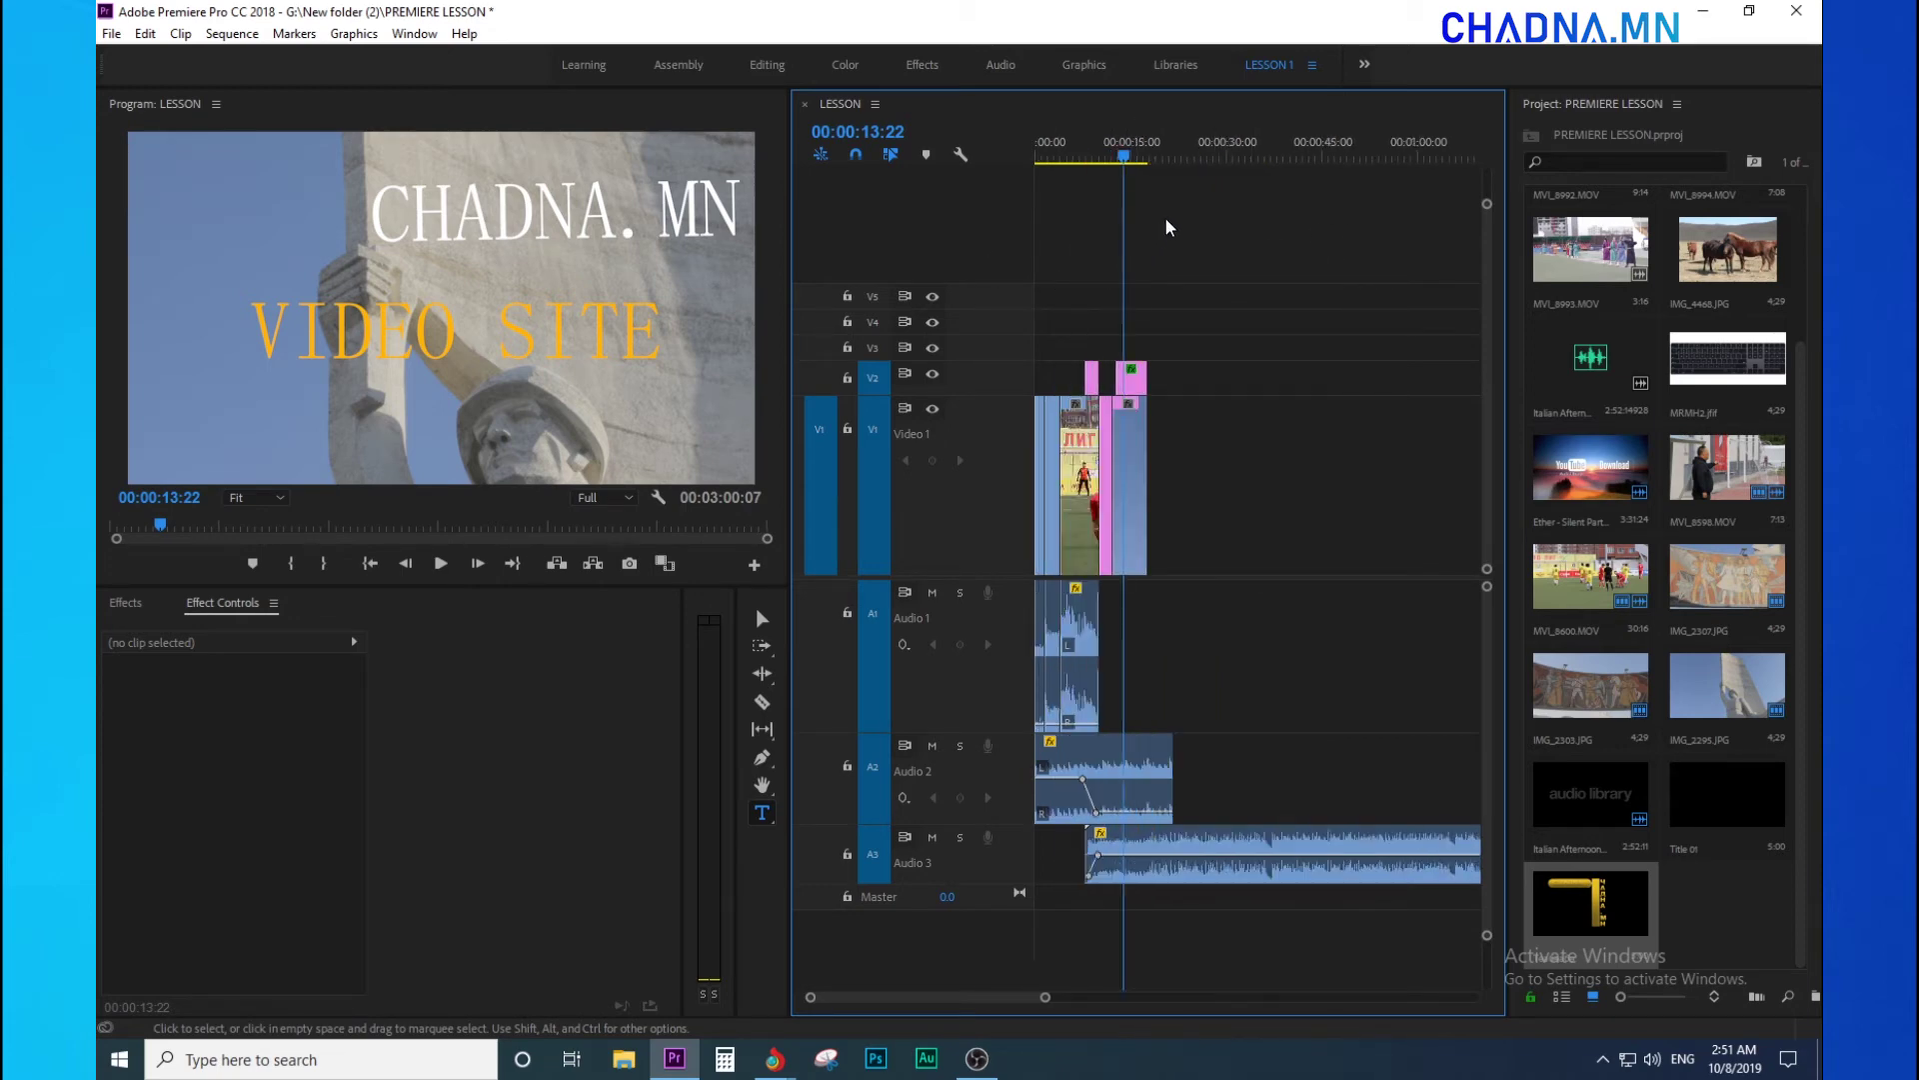
pyautogui.press('=')
pyautogui.click(1278, 150)
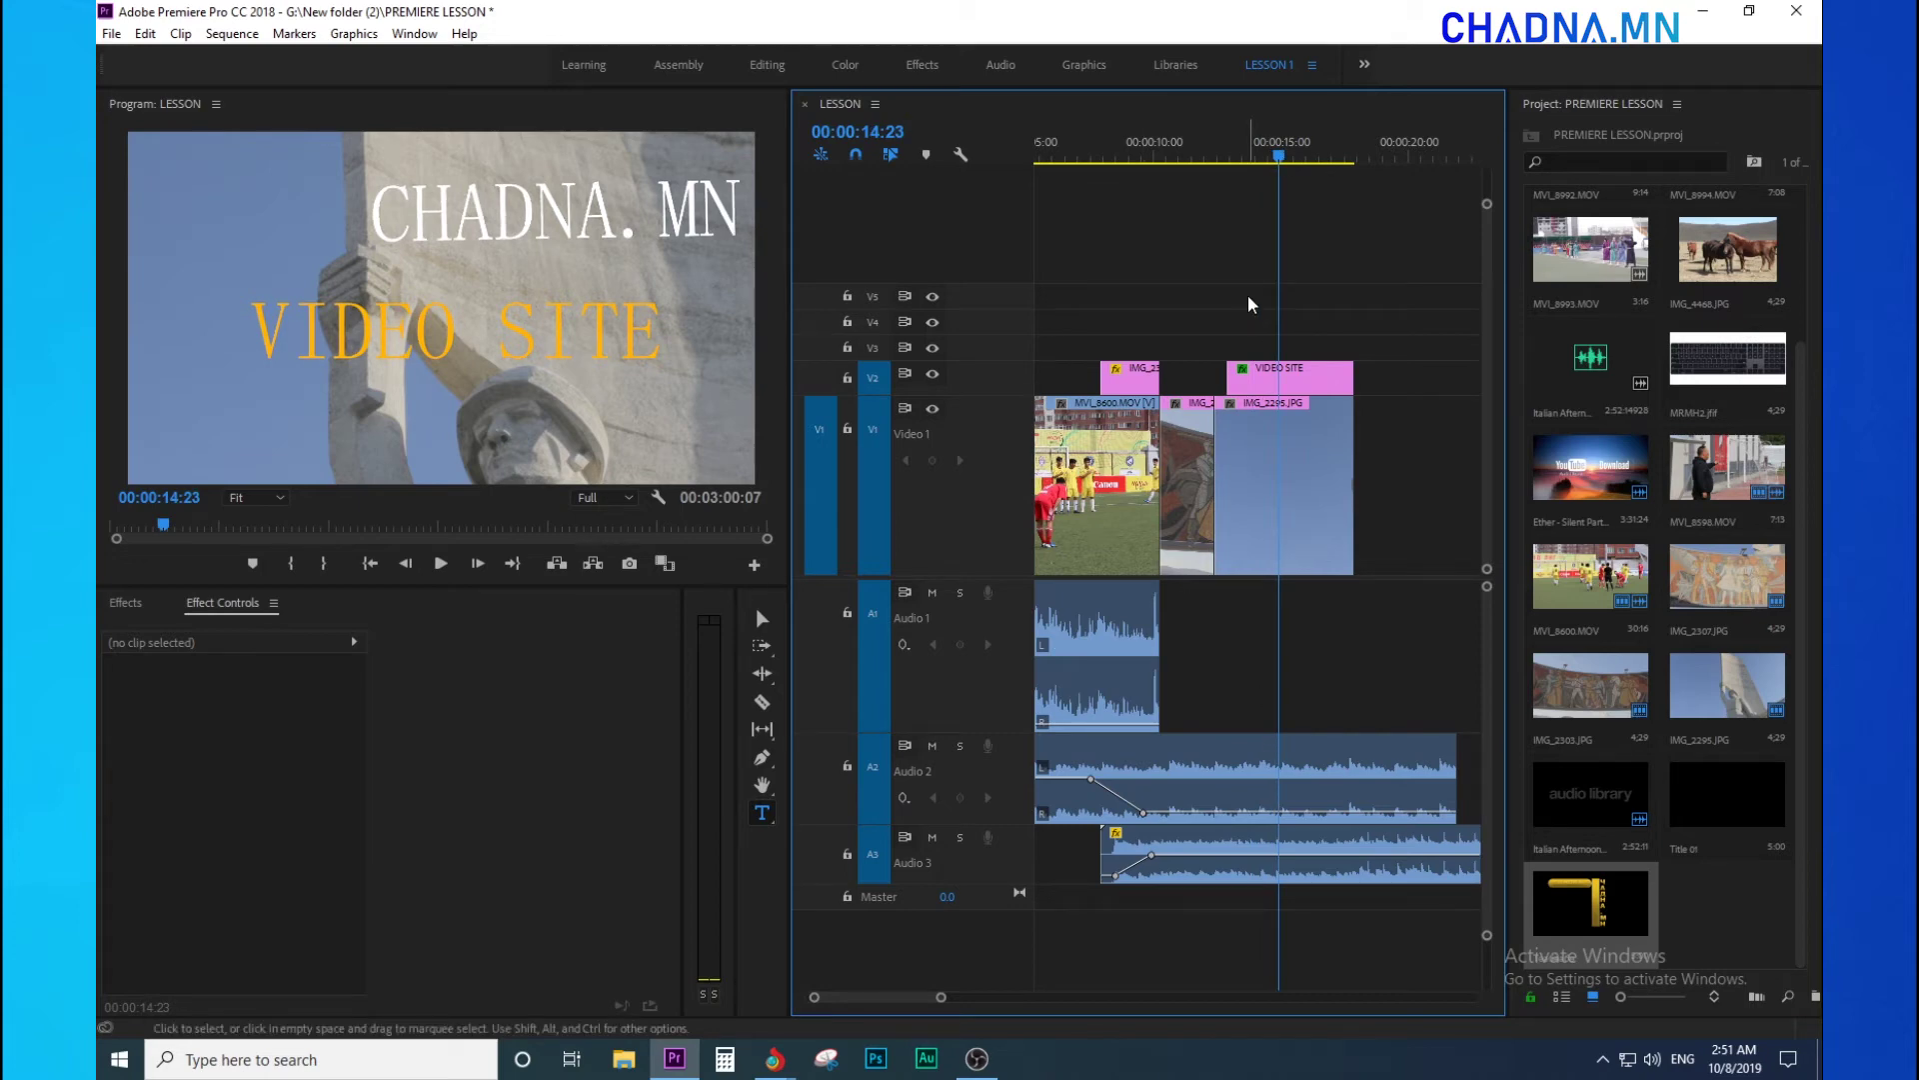
# - Switch to Torch Browser, open YouTube and search for "chadna.mn"
pyautogui.moveTo(775, 1058)
pyautogui.click(858, 963)
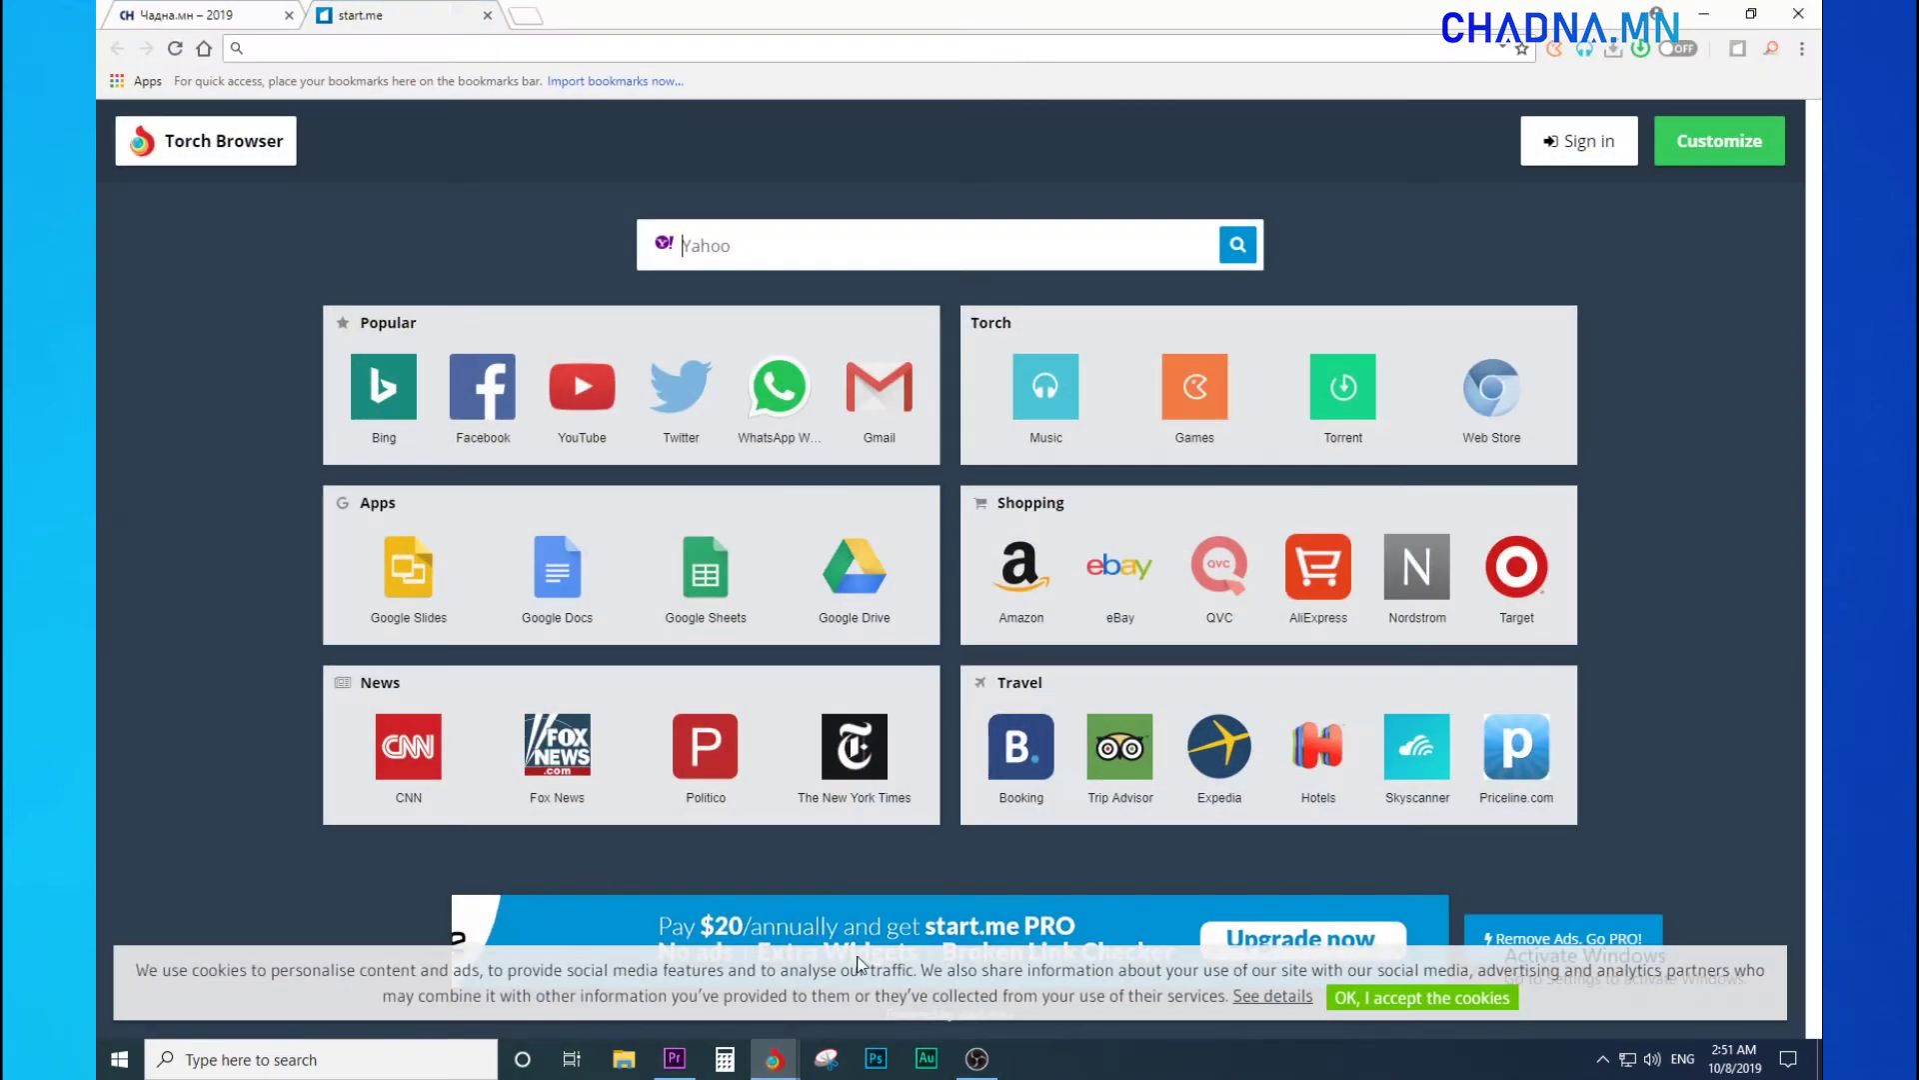
pyautogui.click(577, 410)
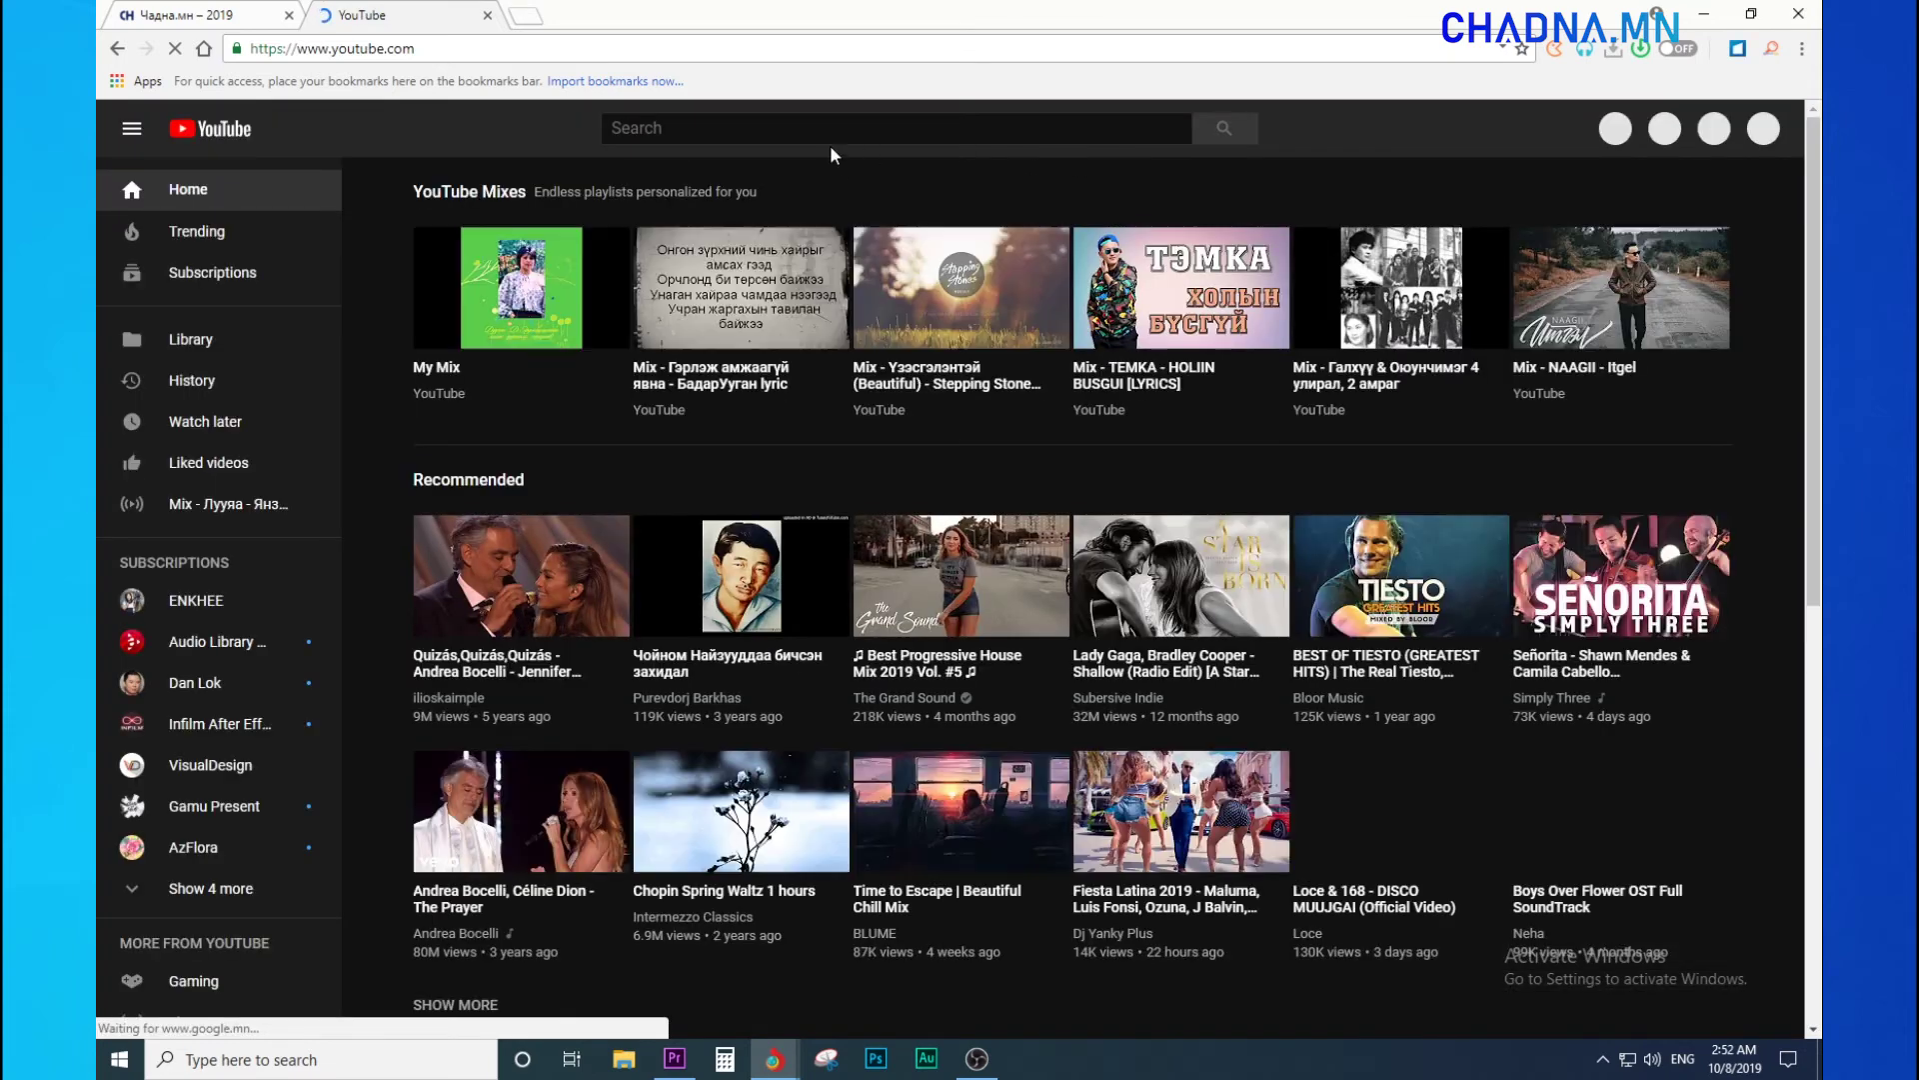
pyautogui.click(834, 128)
pyautogui.write('chadna.mn')
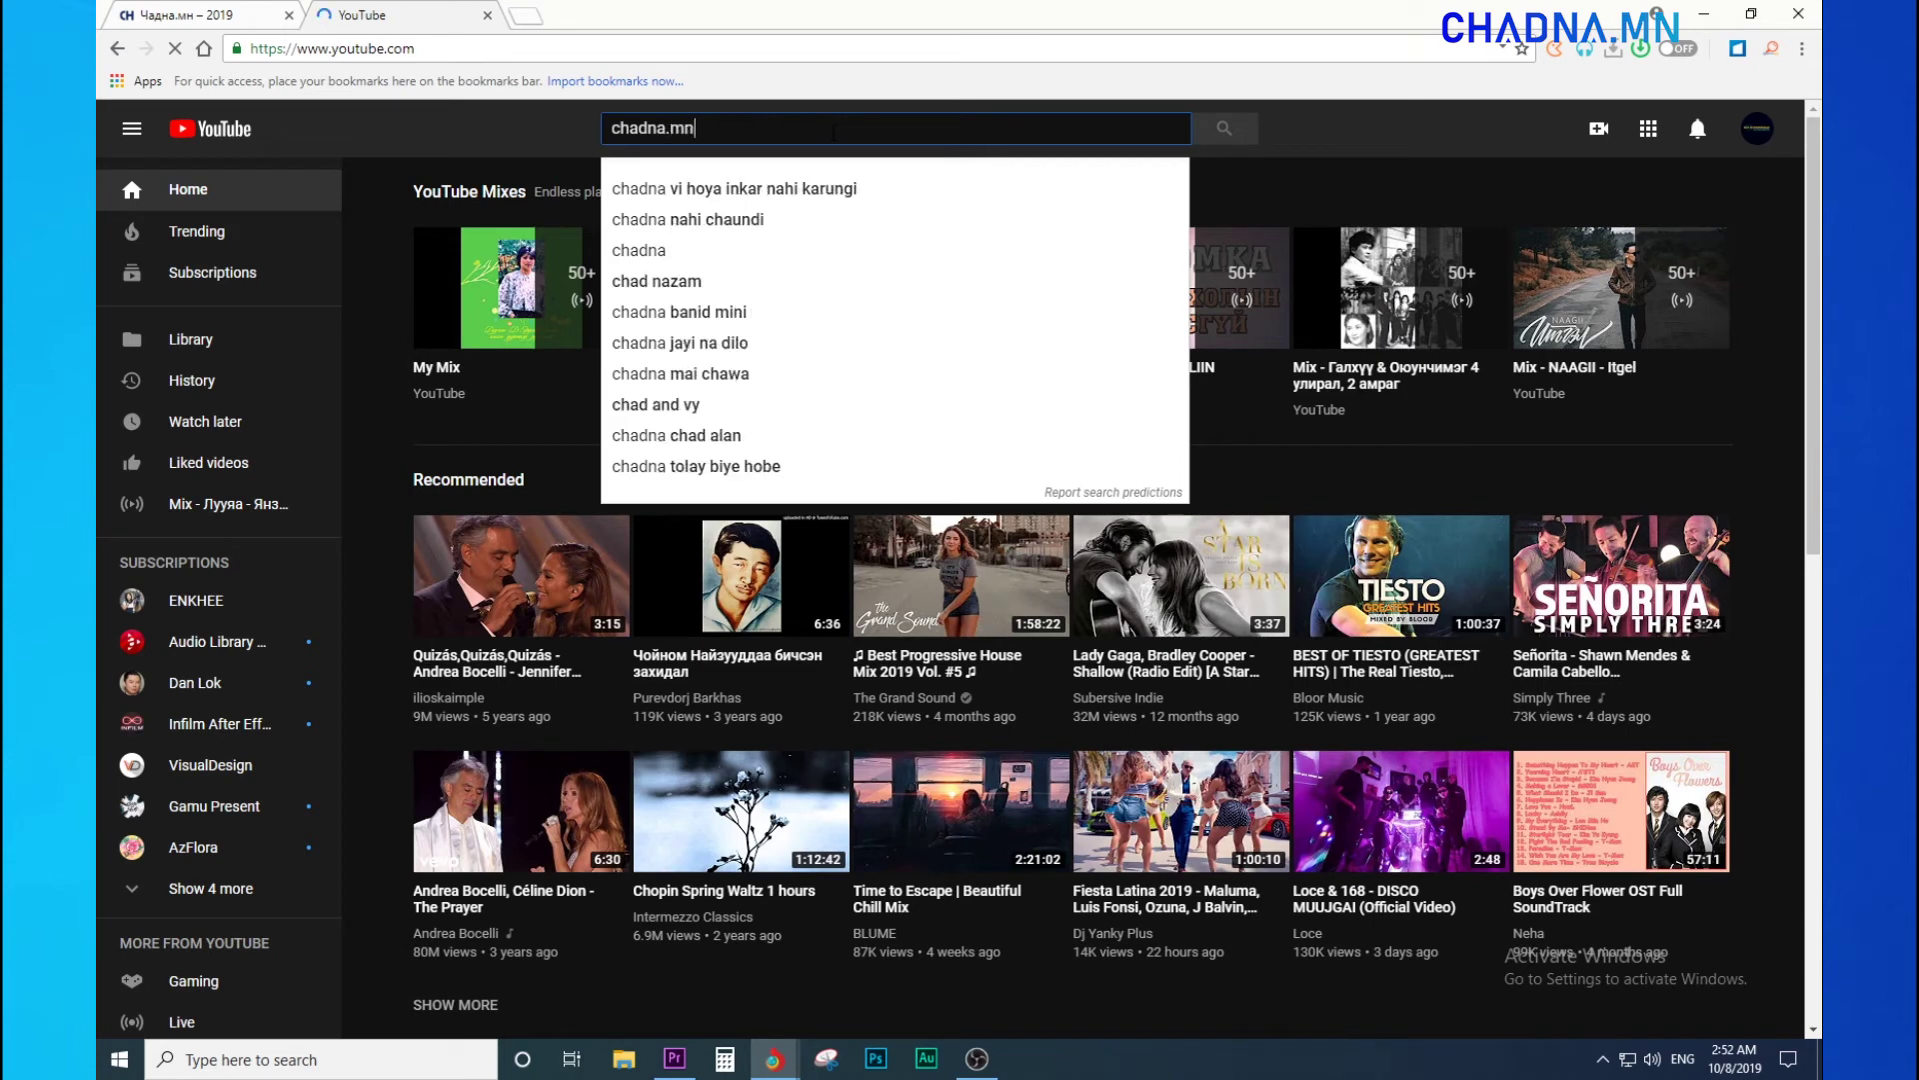
pyautogui.press('Return')
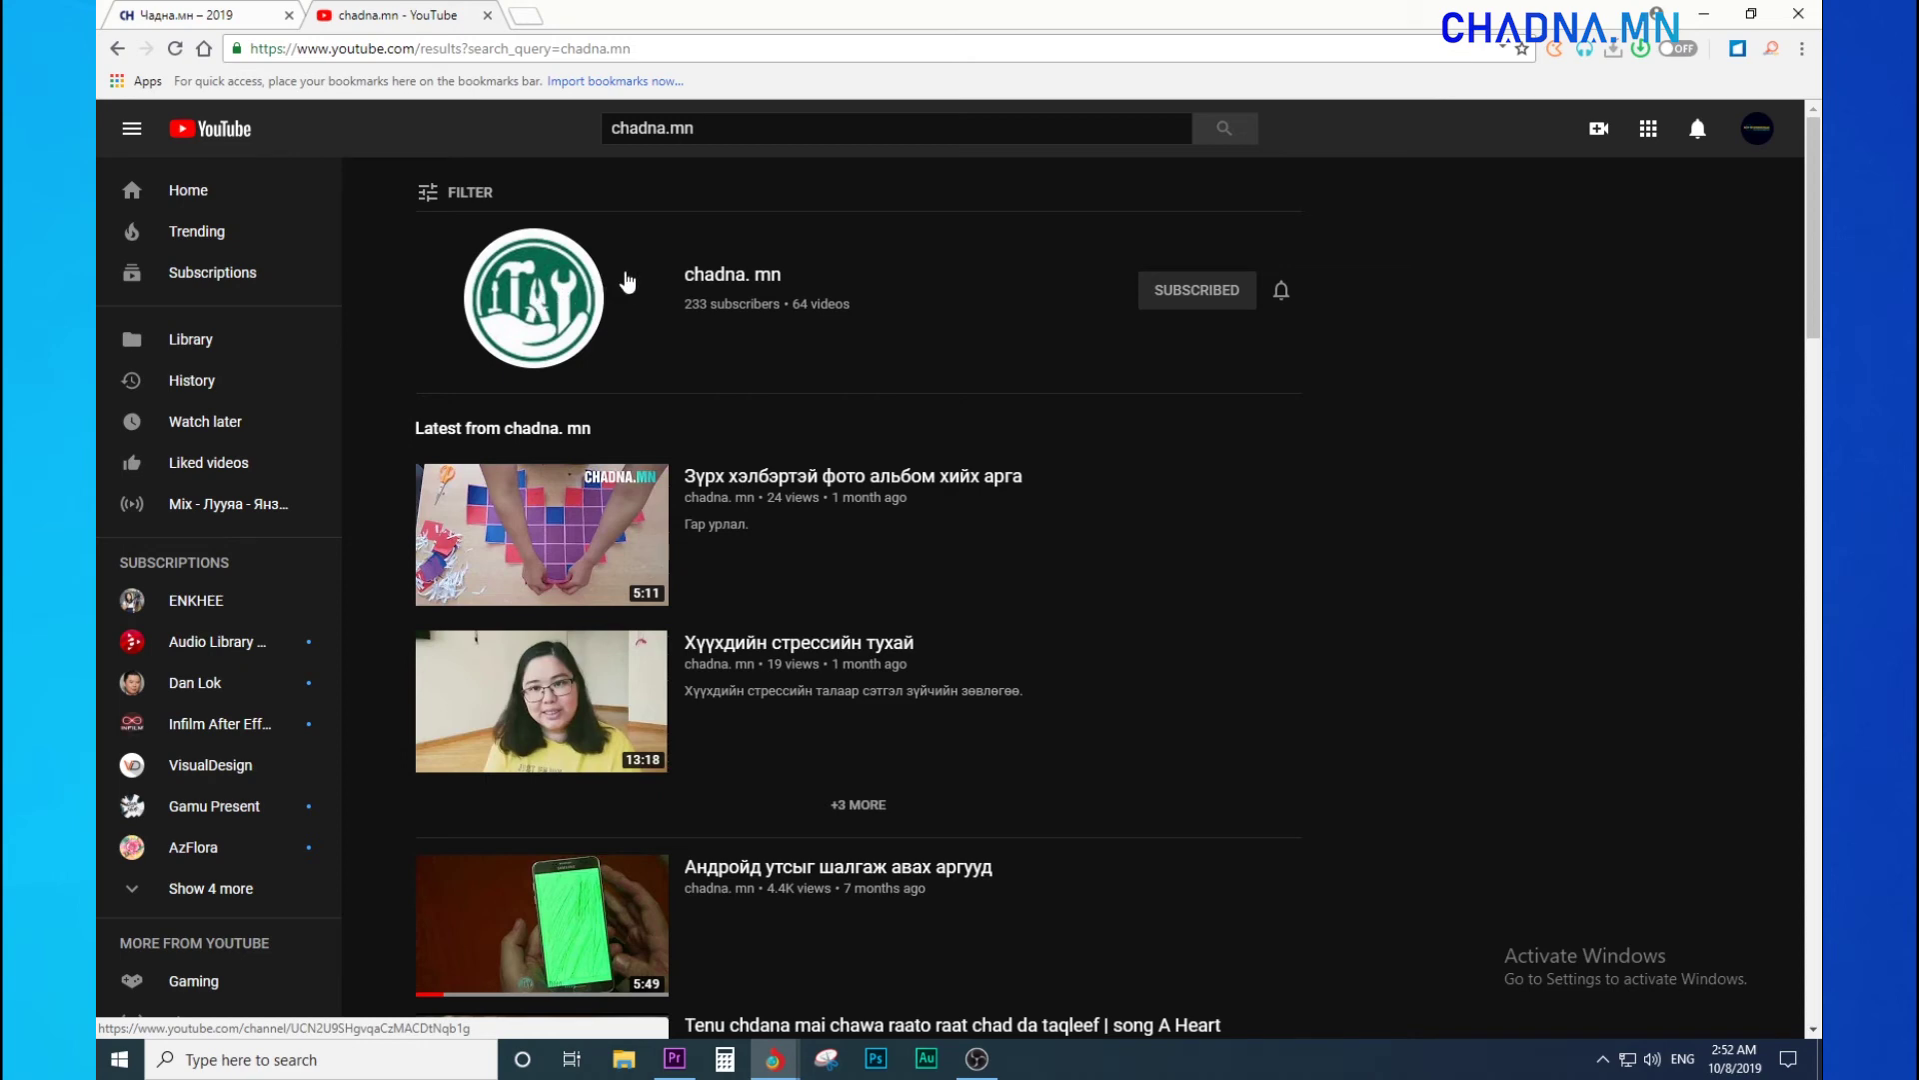
# - Open the chadna. mn channel from the search results and look through its uploaded videos
pyautogui.click(535, 297)
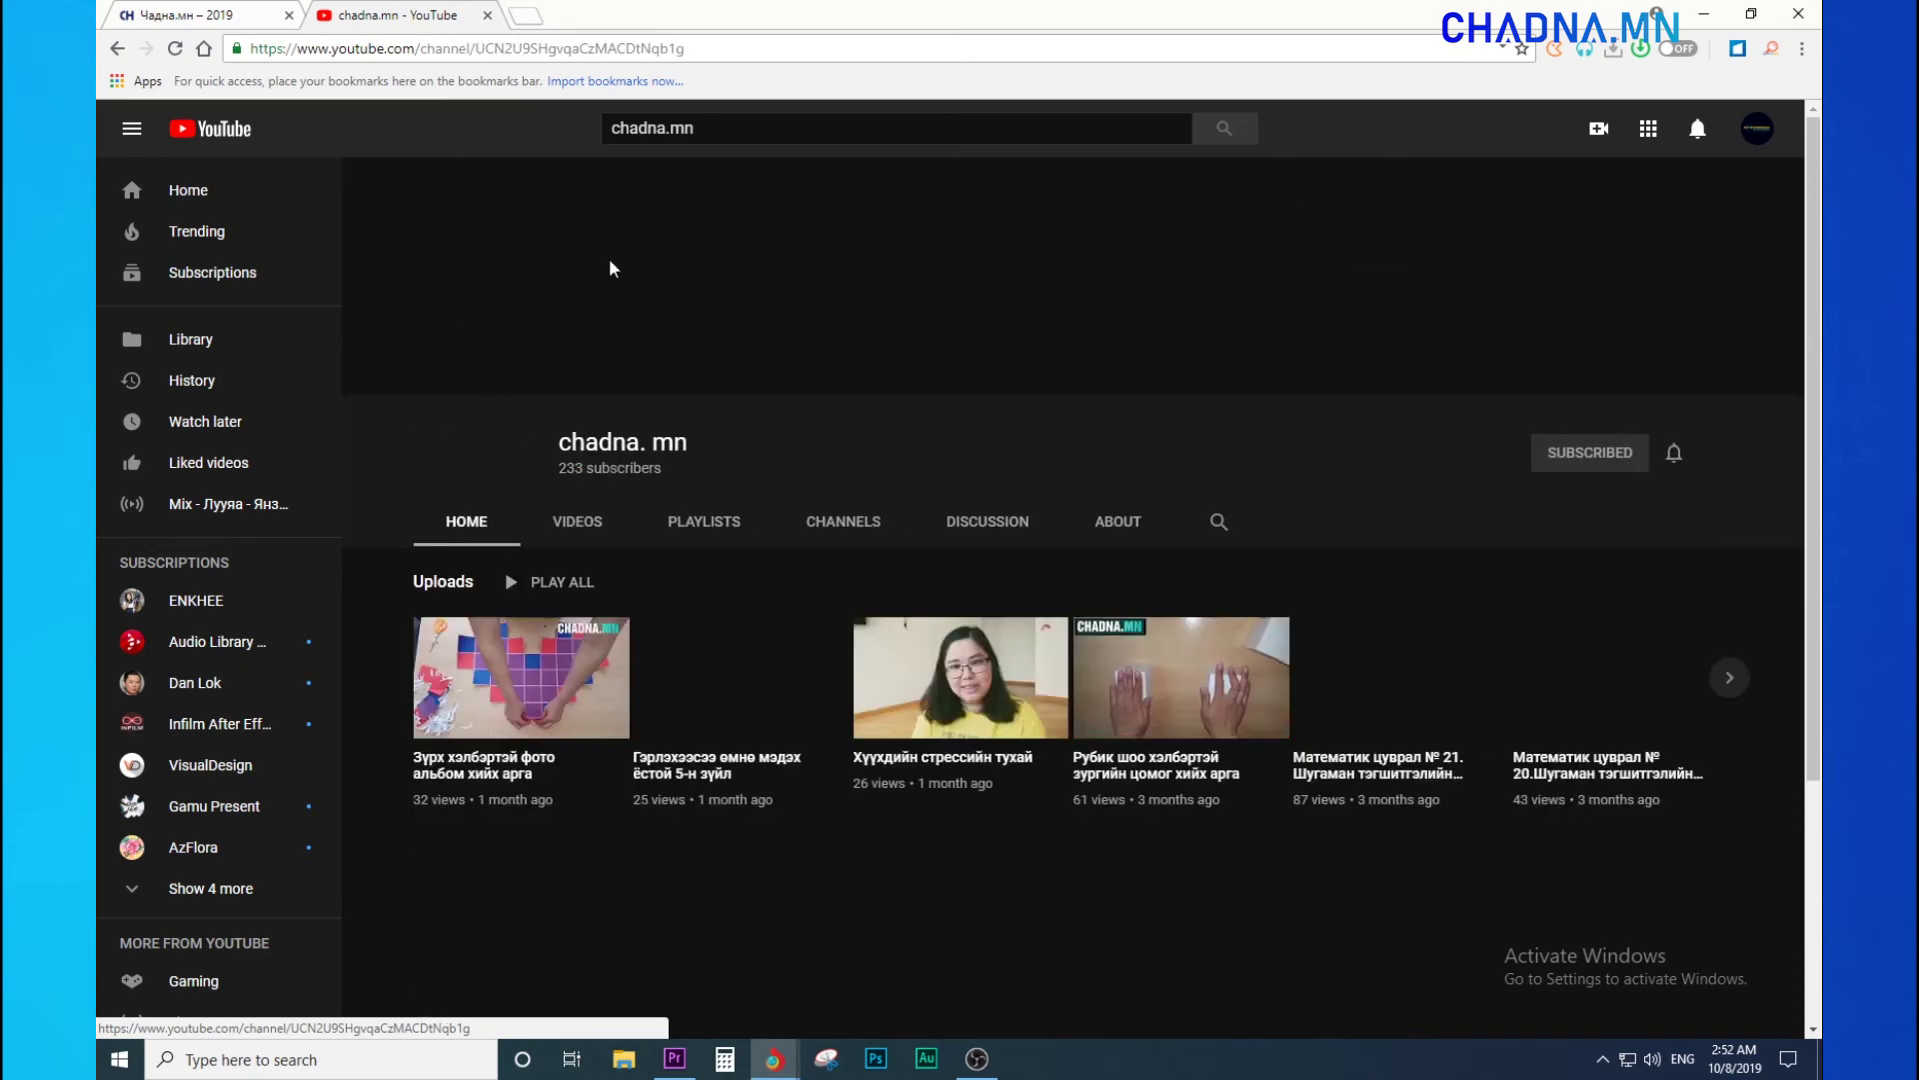
pyautogui.click(581, 528)
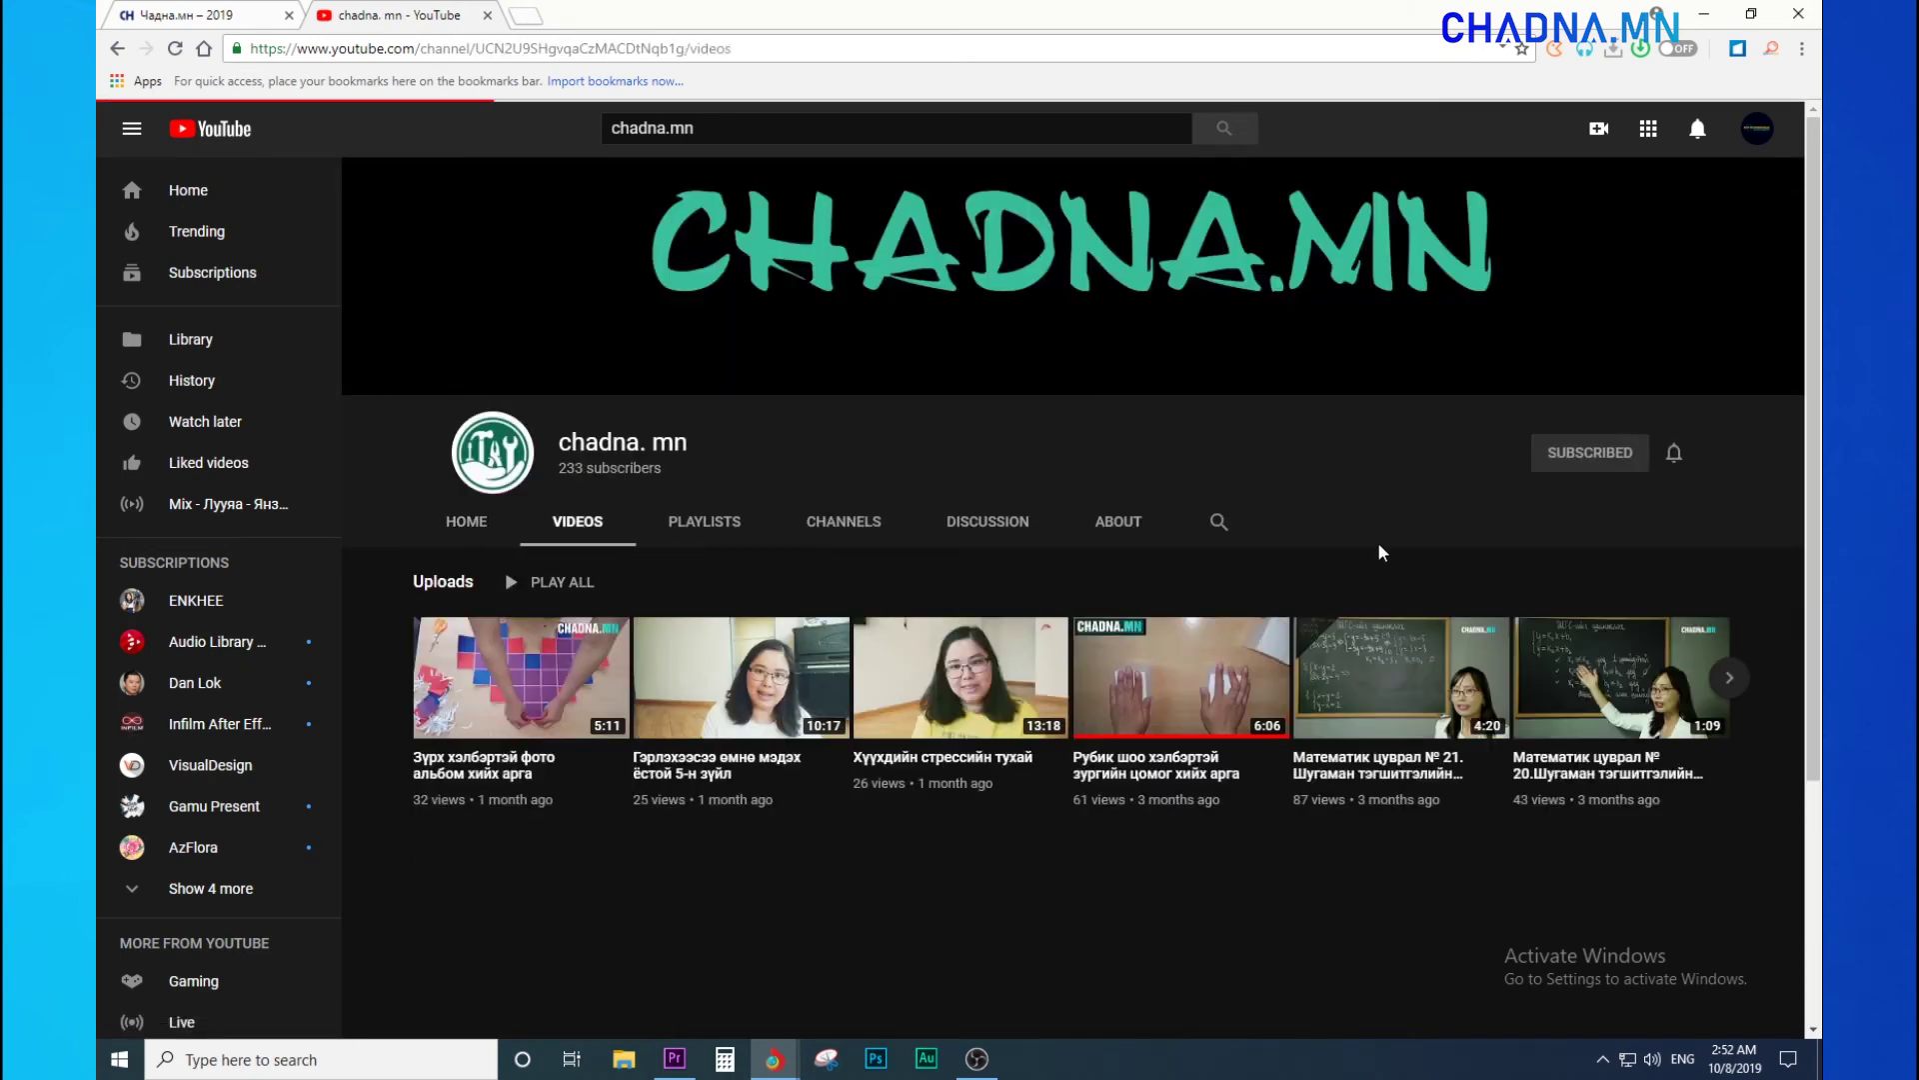
pyautogui.scroll(-3, 780, 537)
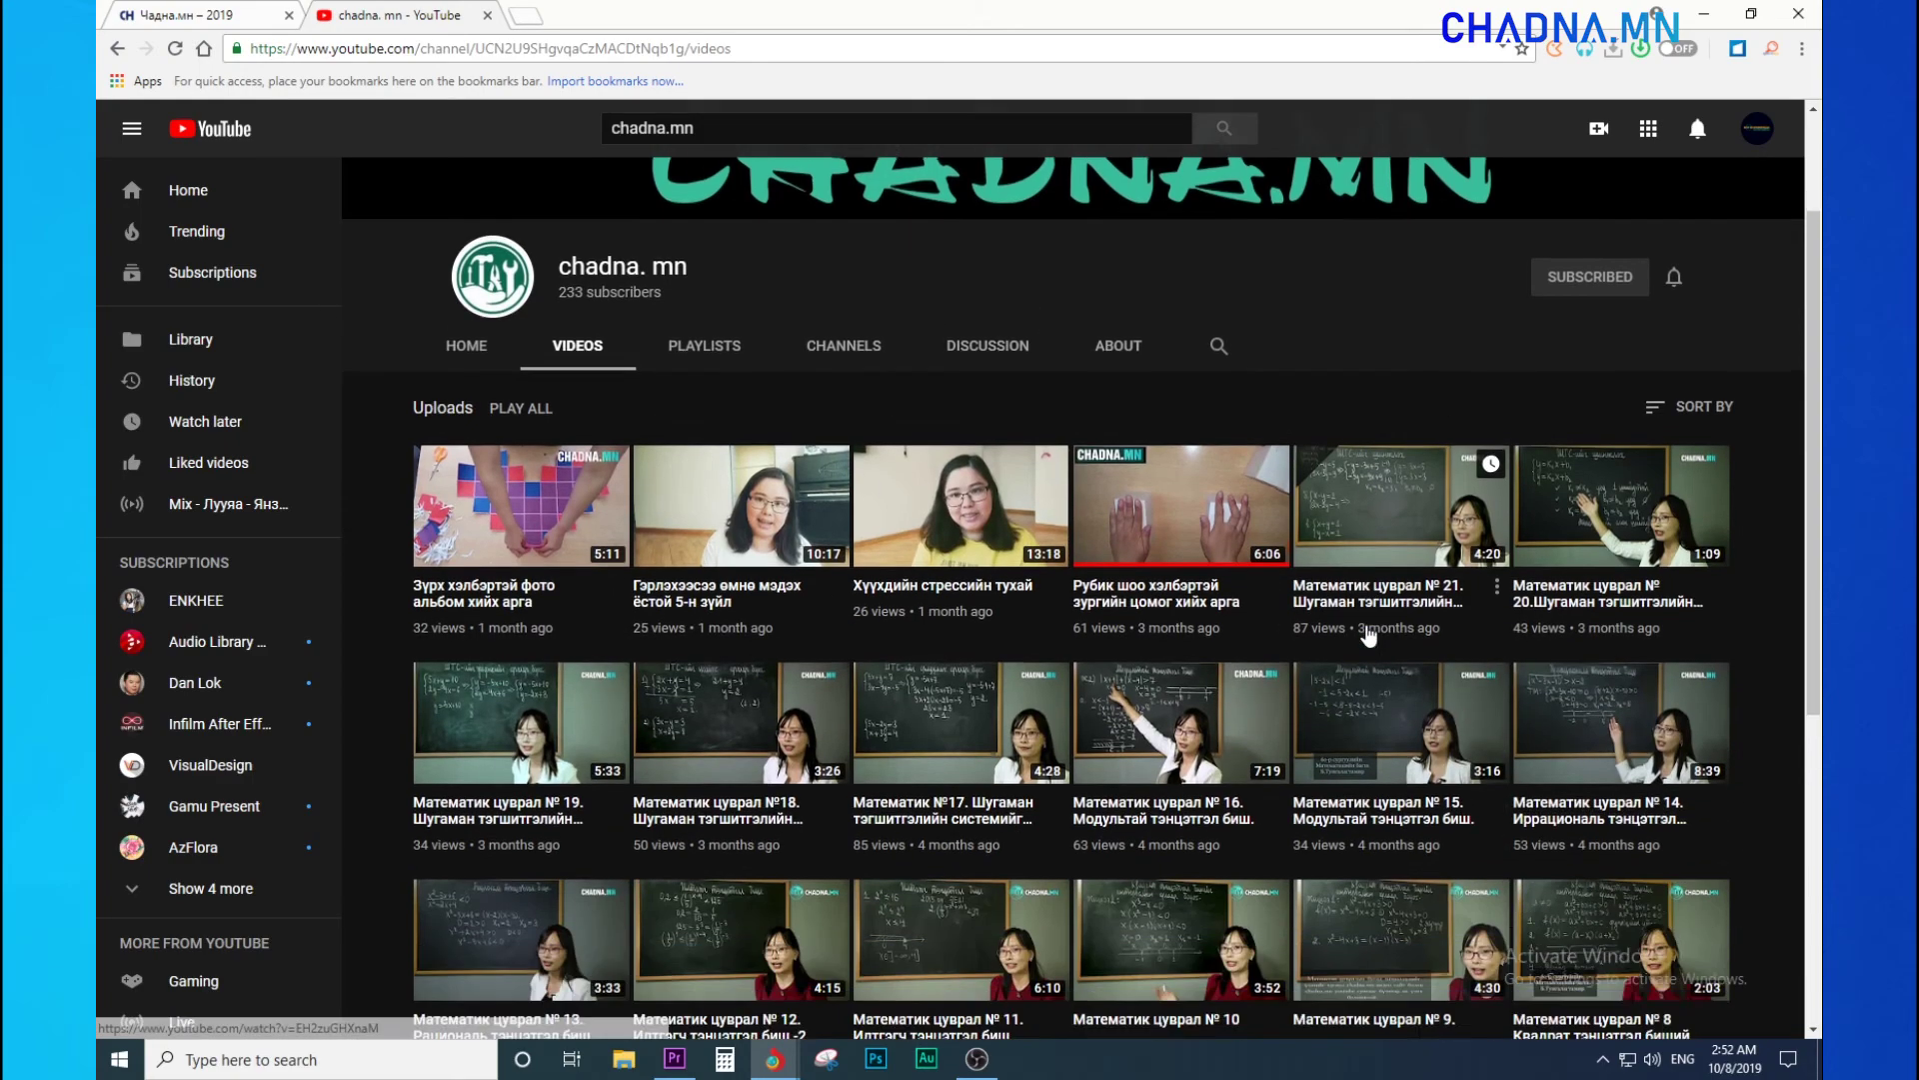
pyautogui.scroll(-10, 788, 555)
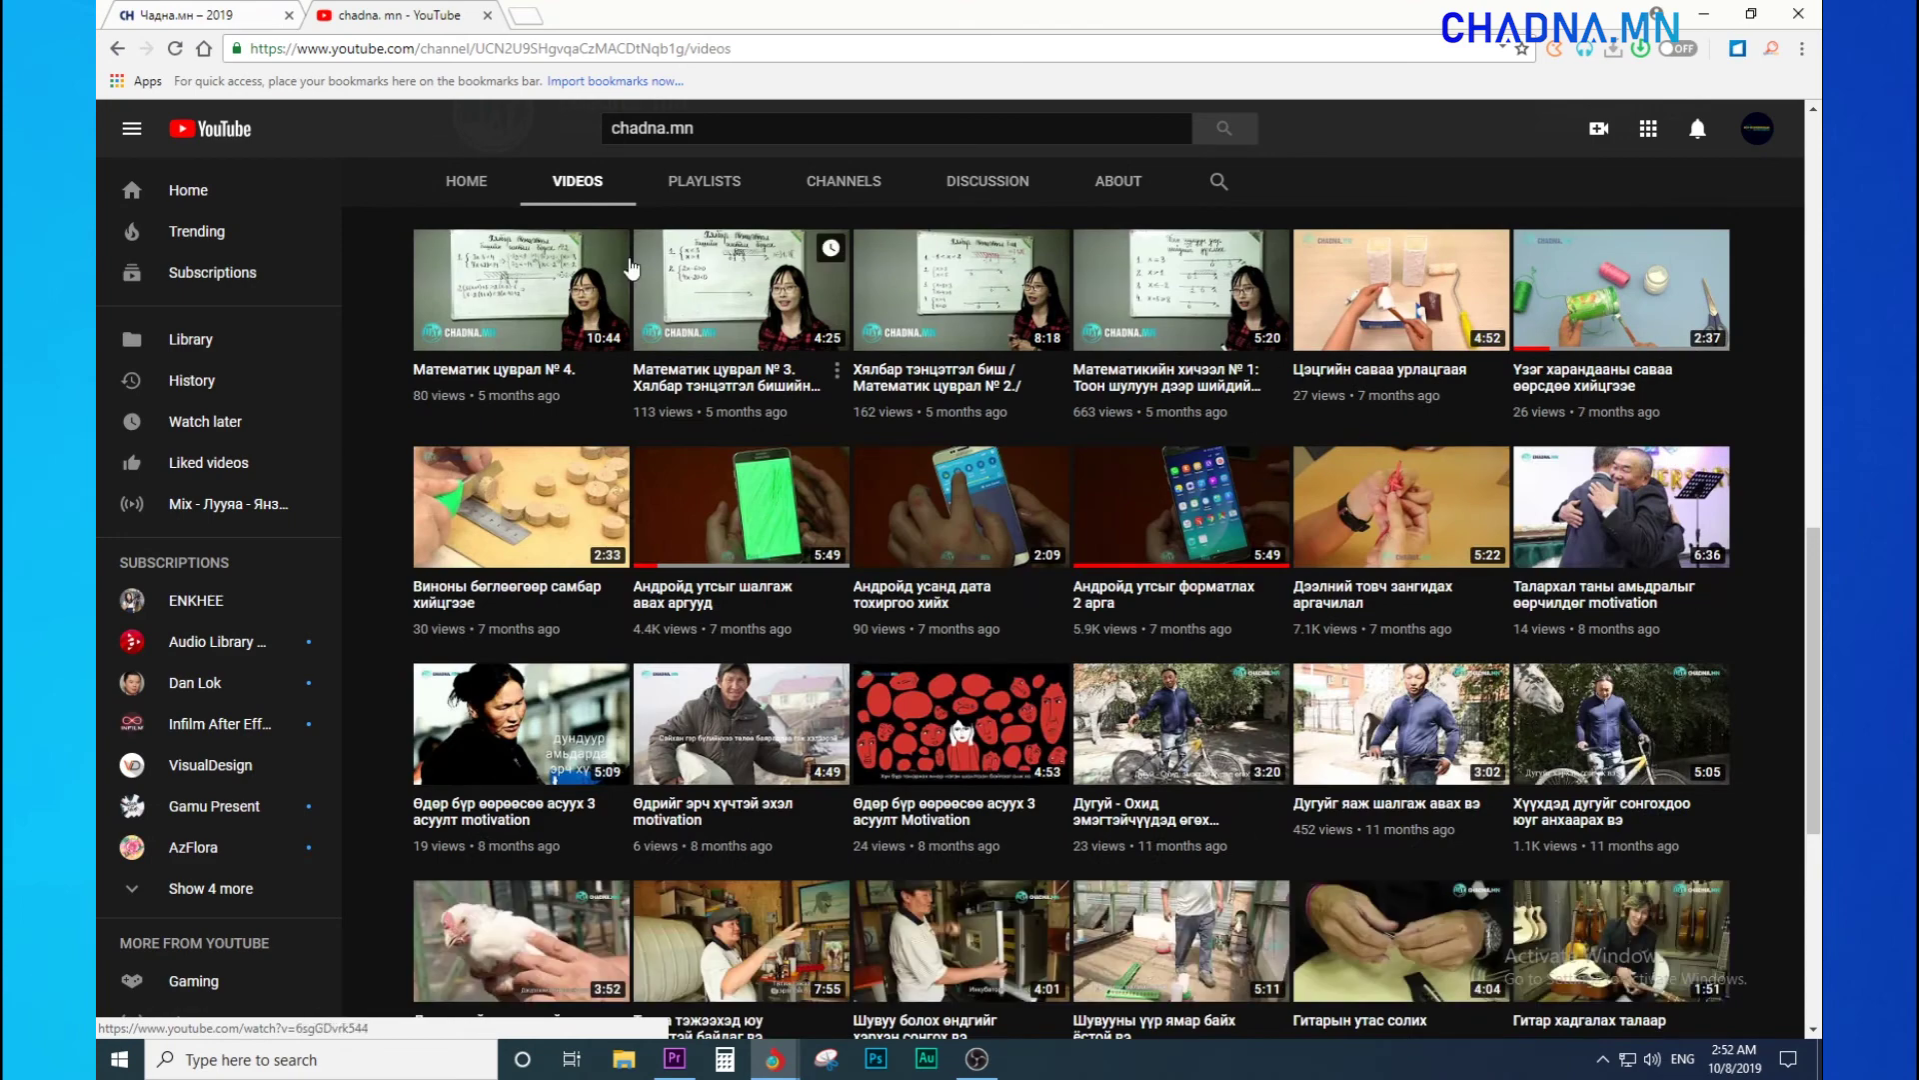
pyautogui.scroll(-3, 1065, 600)
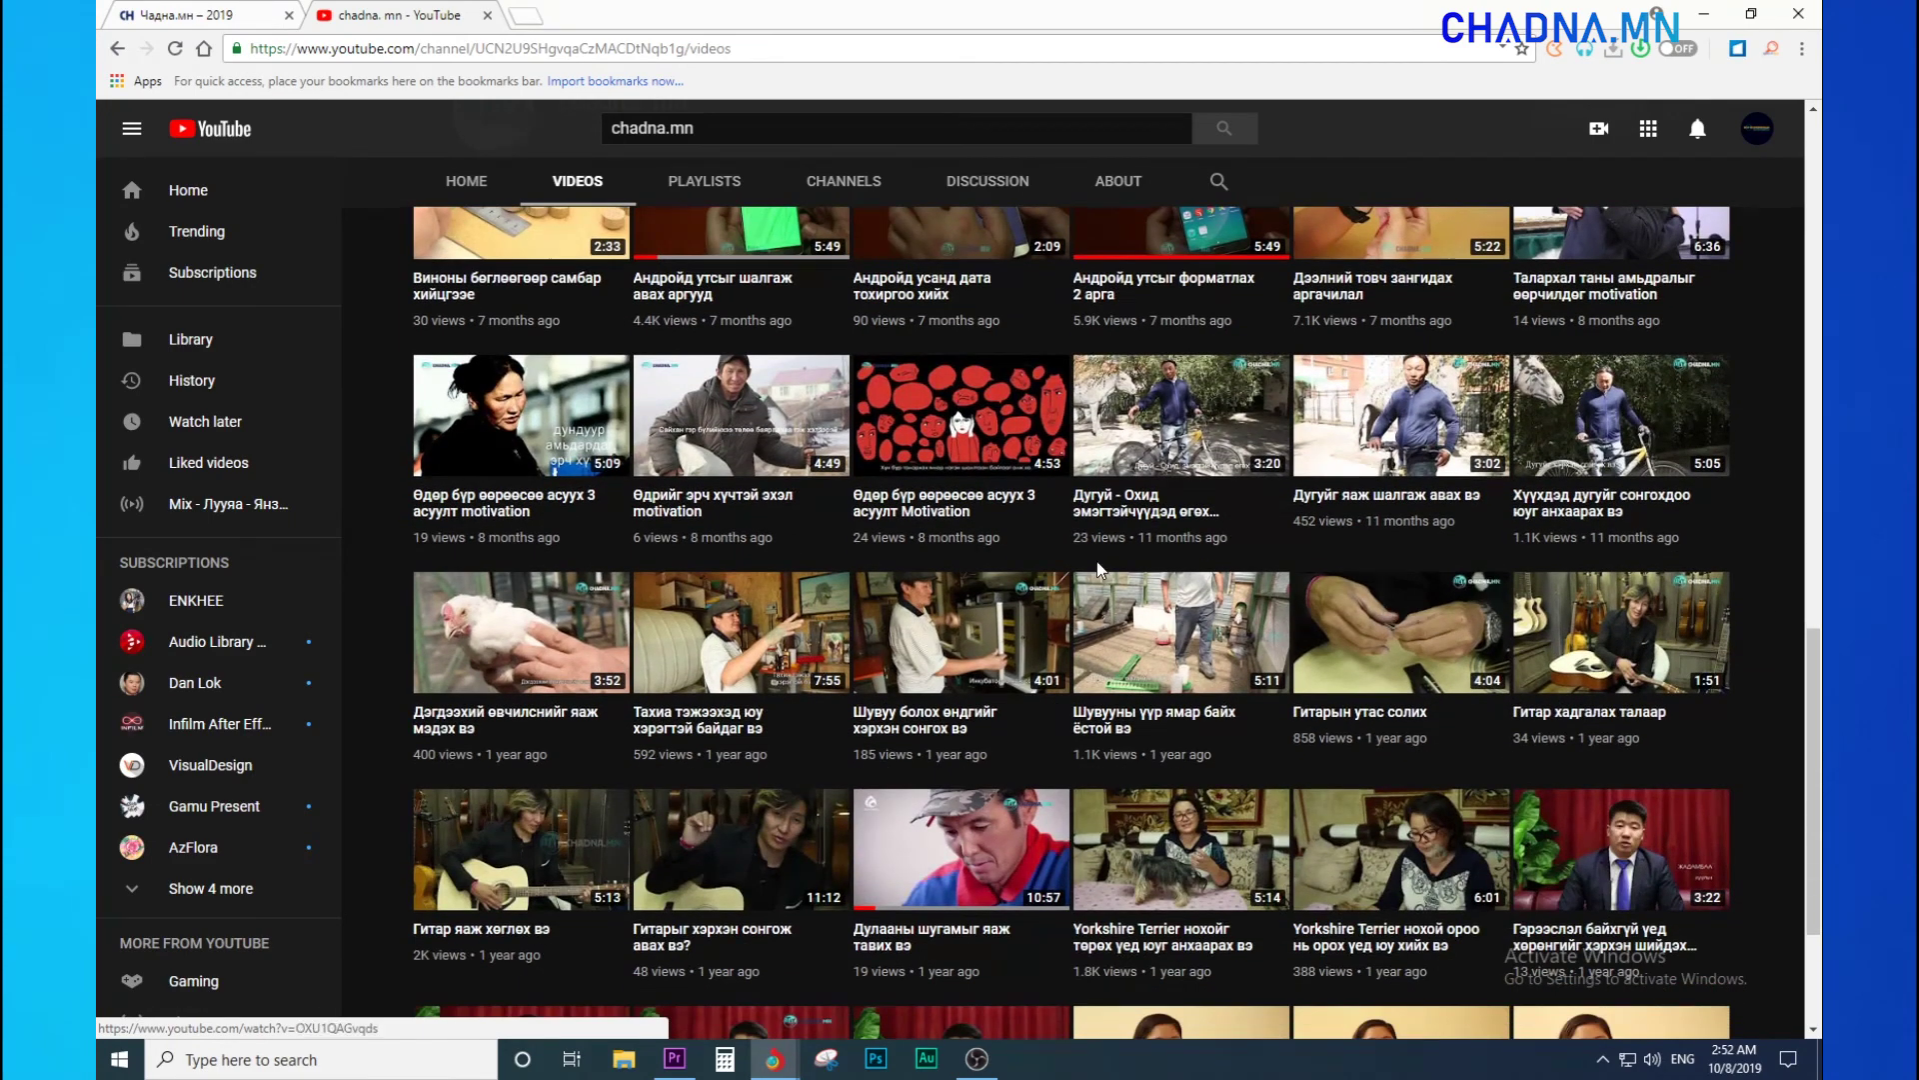
pyautogui.scroll(-4, 1123, 575)
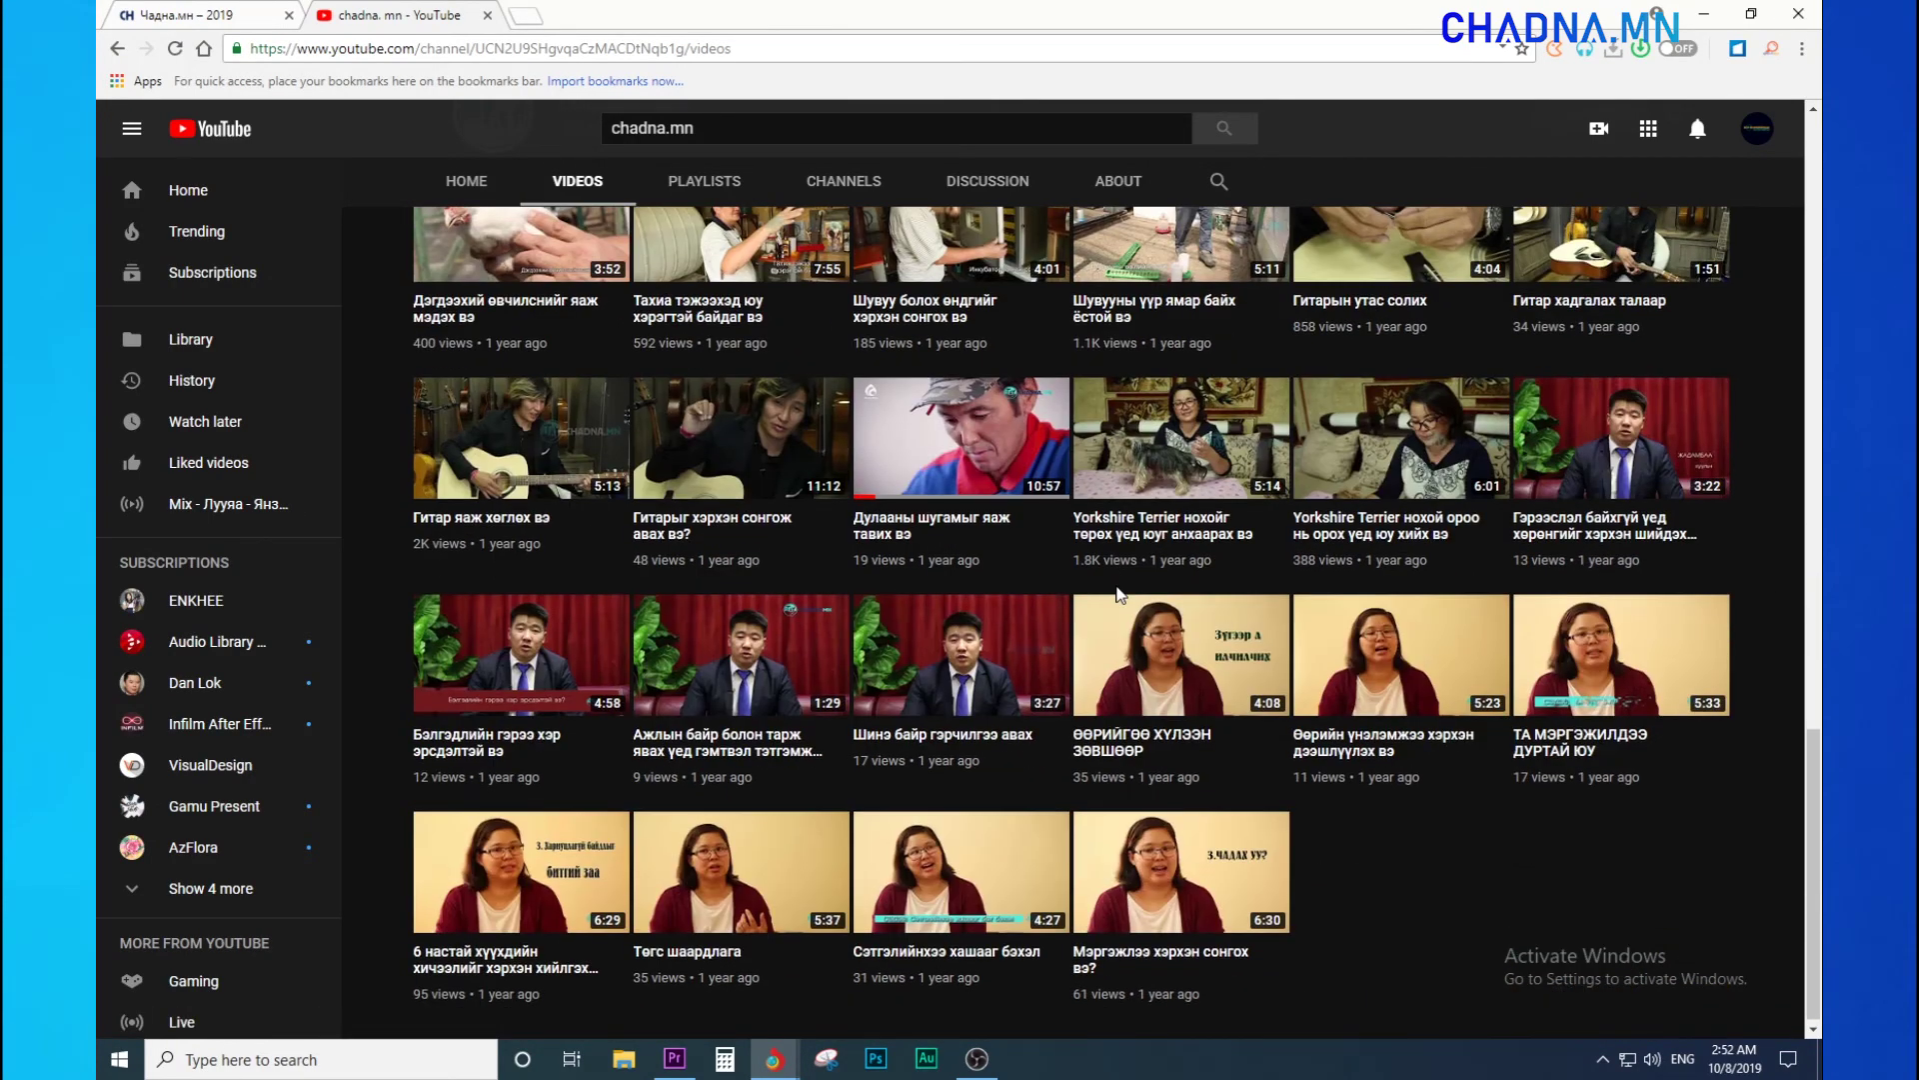
pyautogui.scroll(15, 1166, 650)
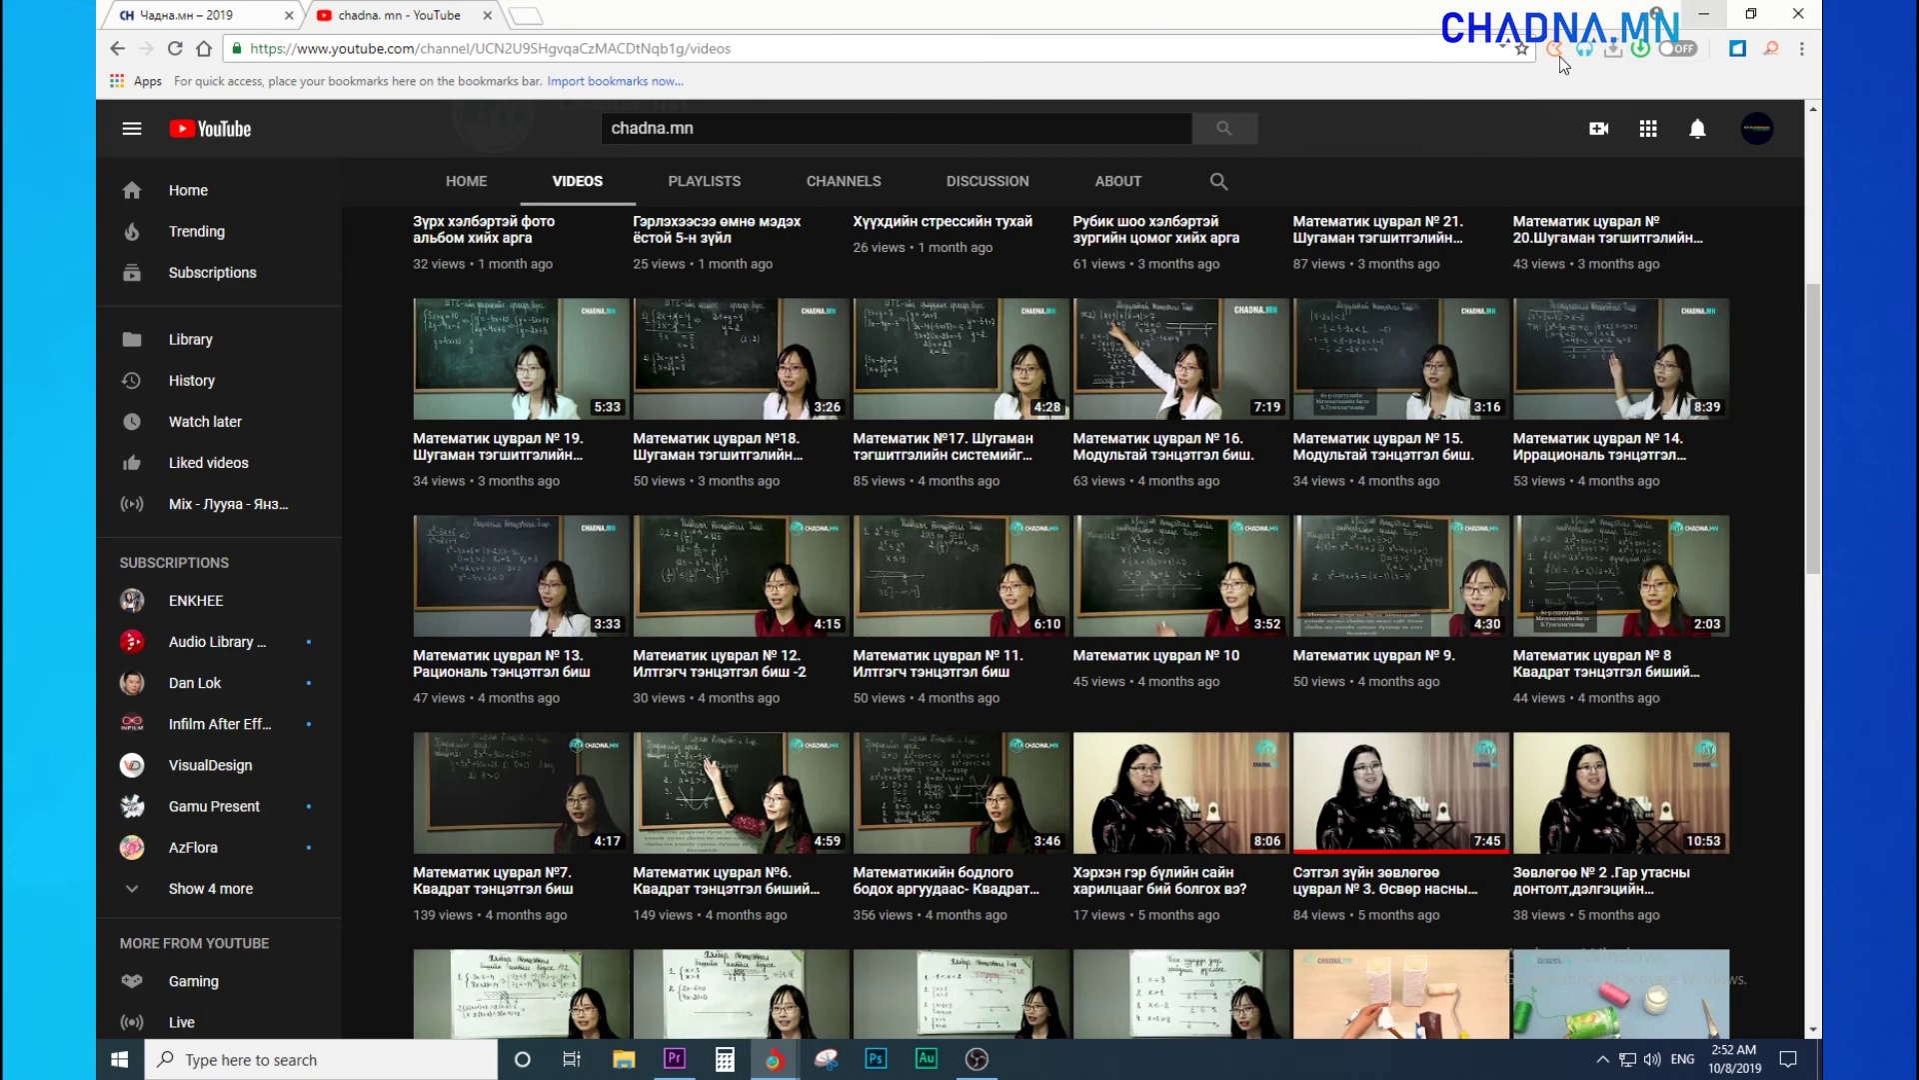
# - Show the already open chadna.mn website, return to Premiere Pro and place the playhead at 00:00:15:19
pyautogui.click(204, 10)
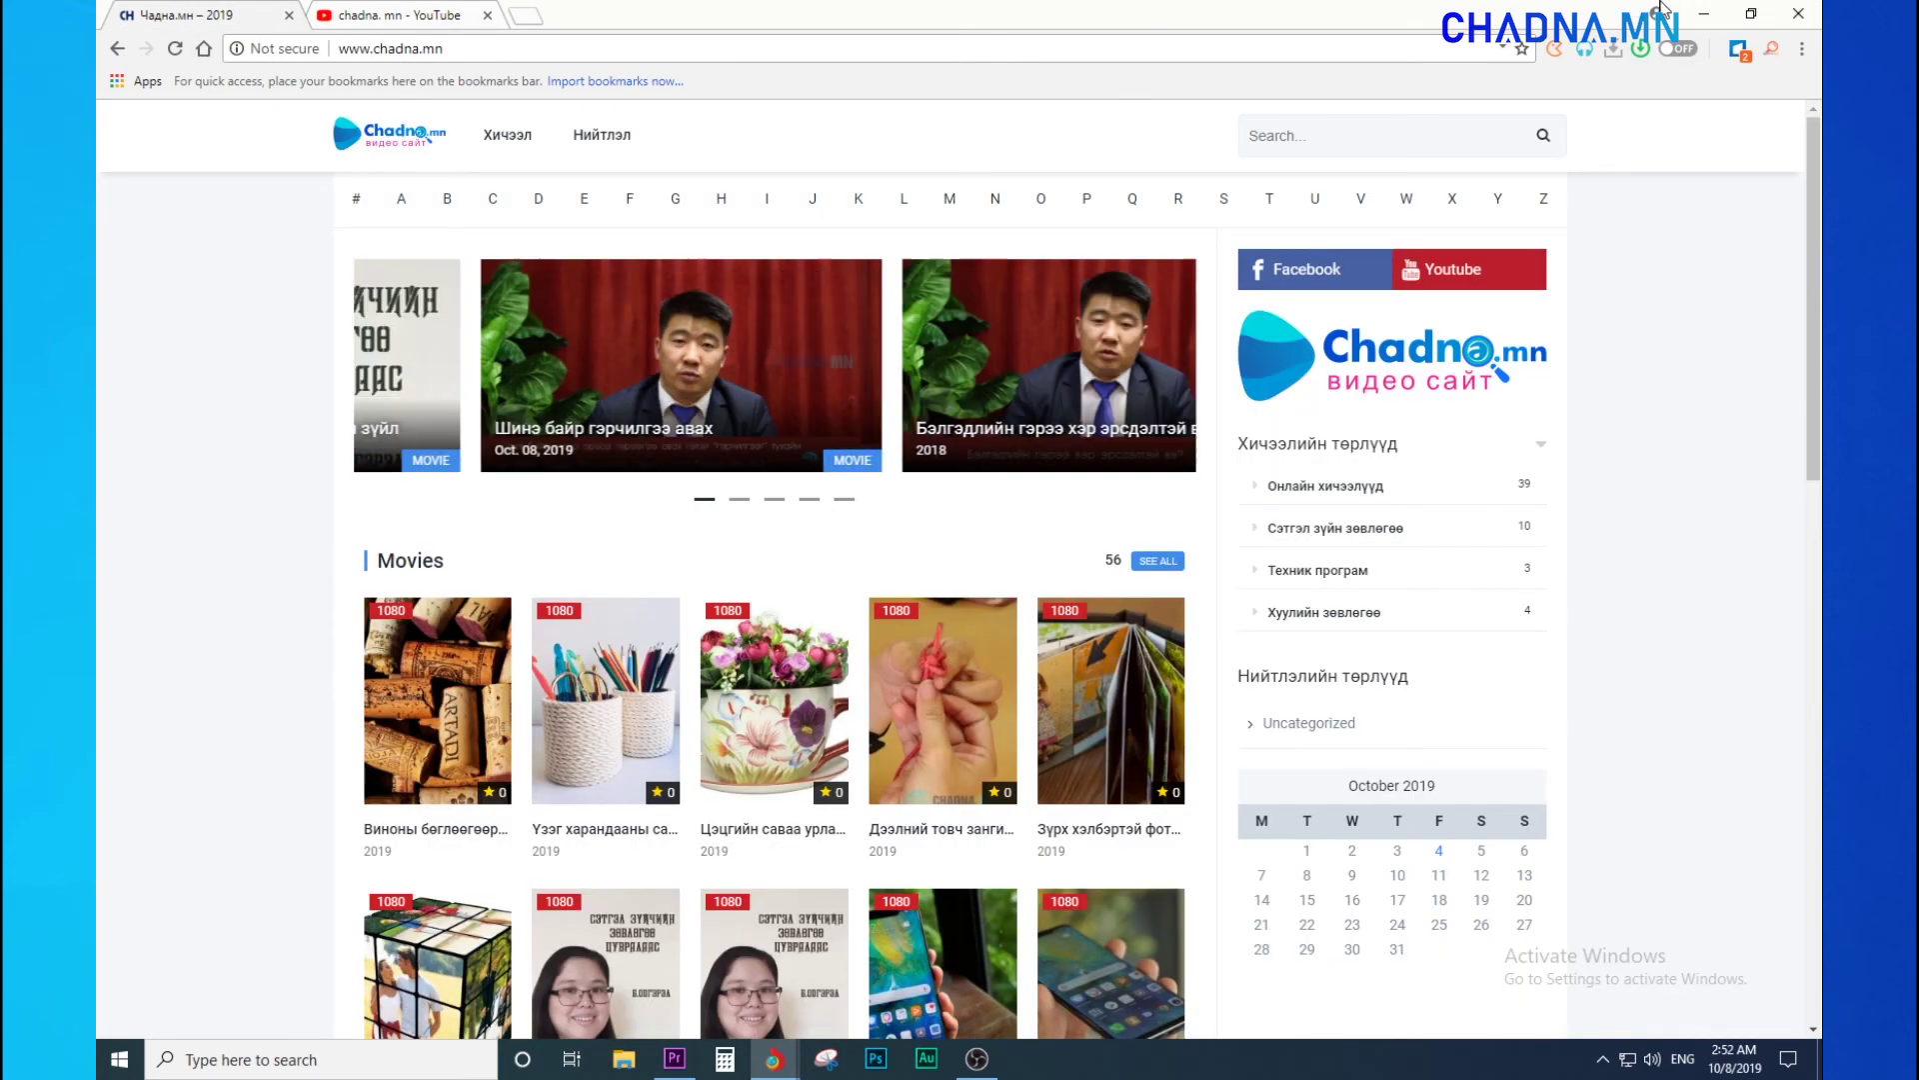
pyautogui.hotkey('alt', 'Tab')
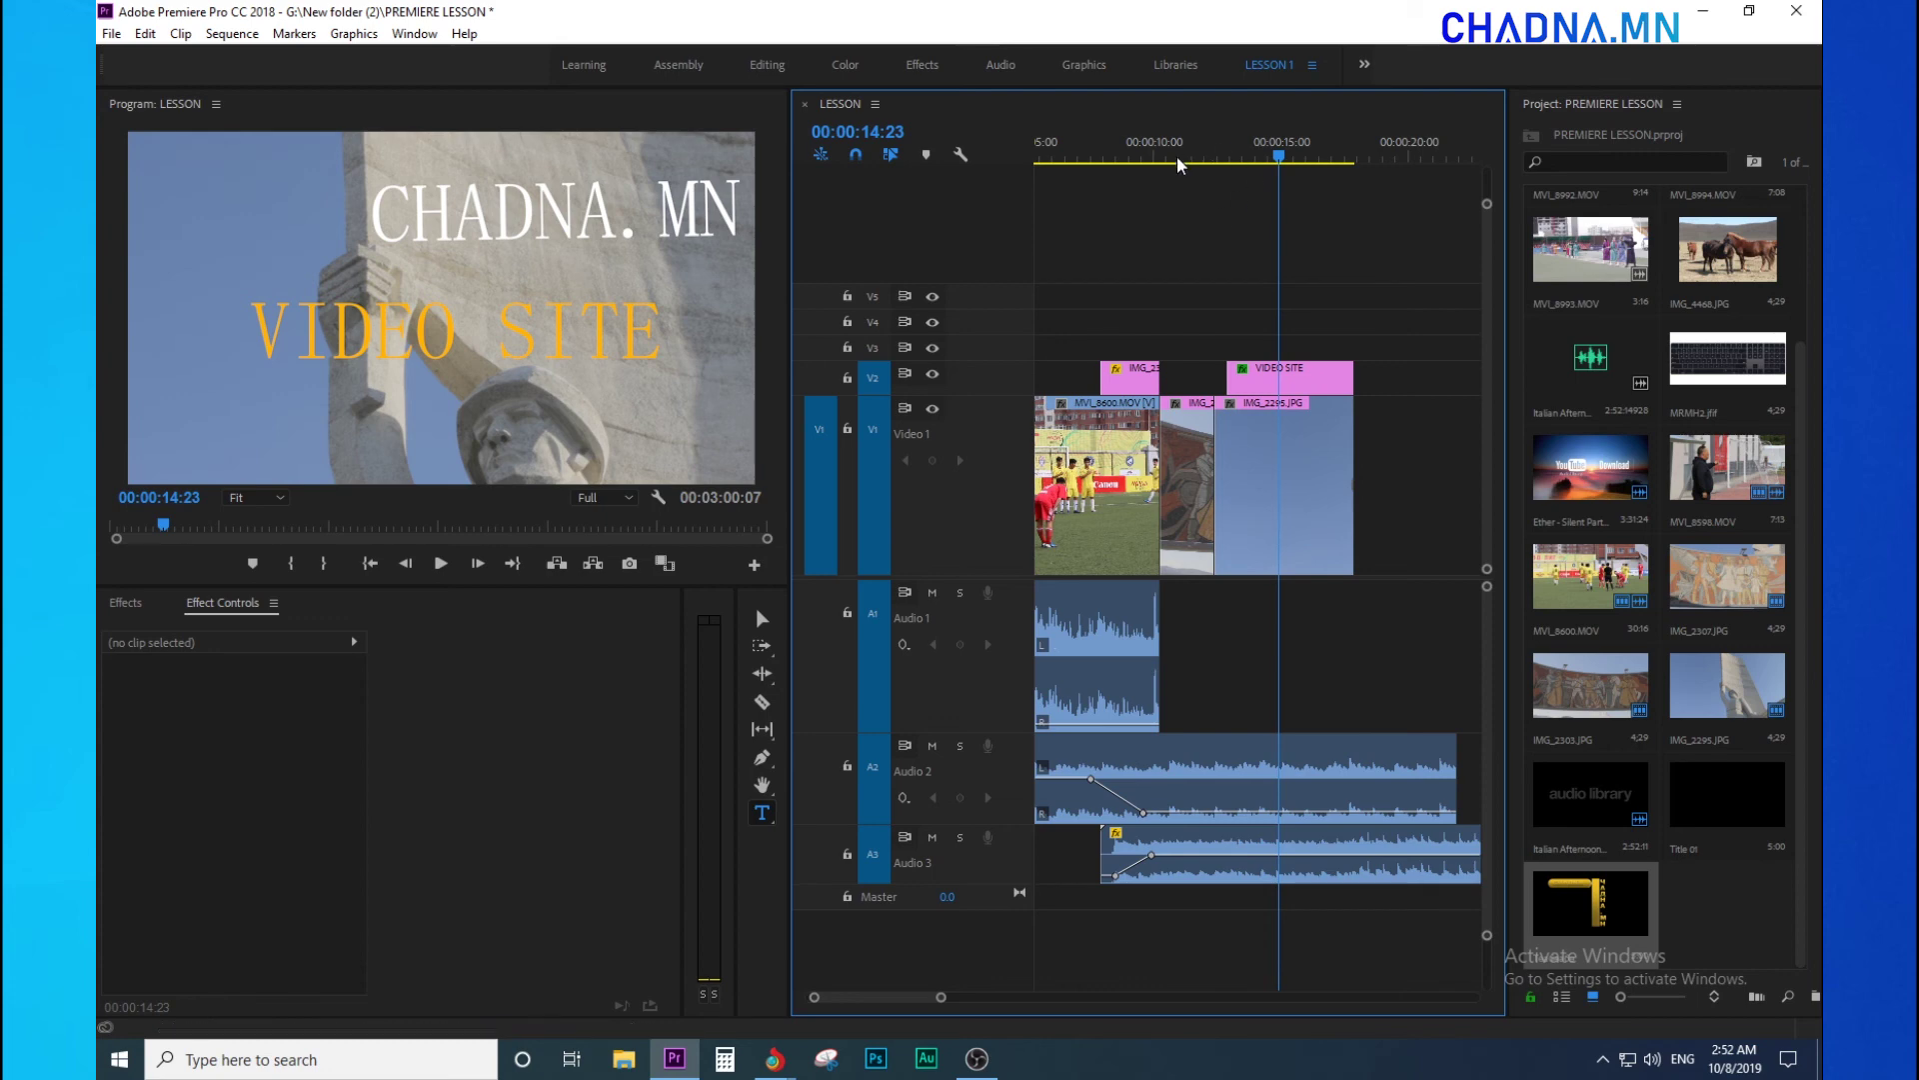
pyautogui.click(1301, 157)
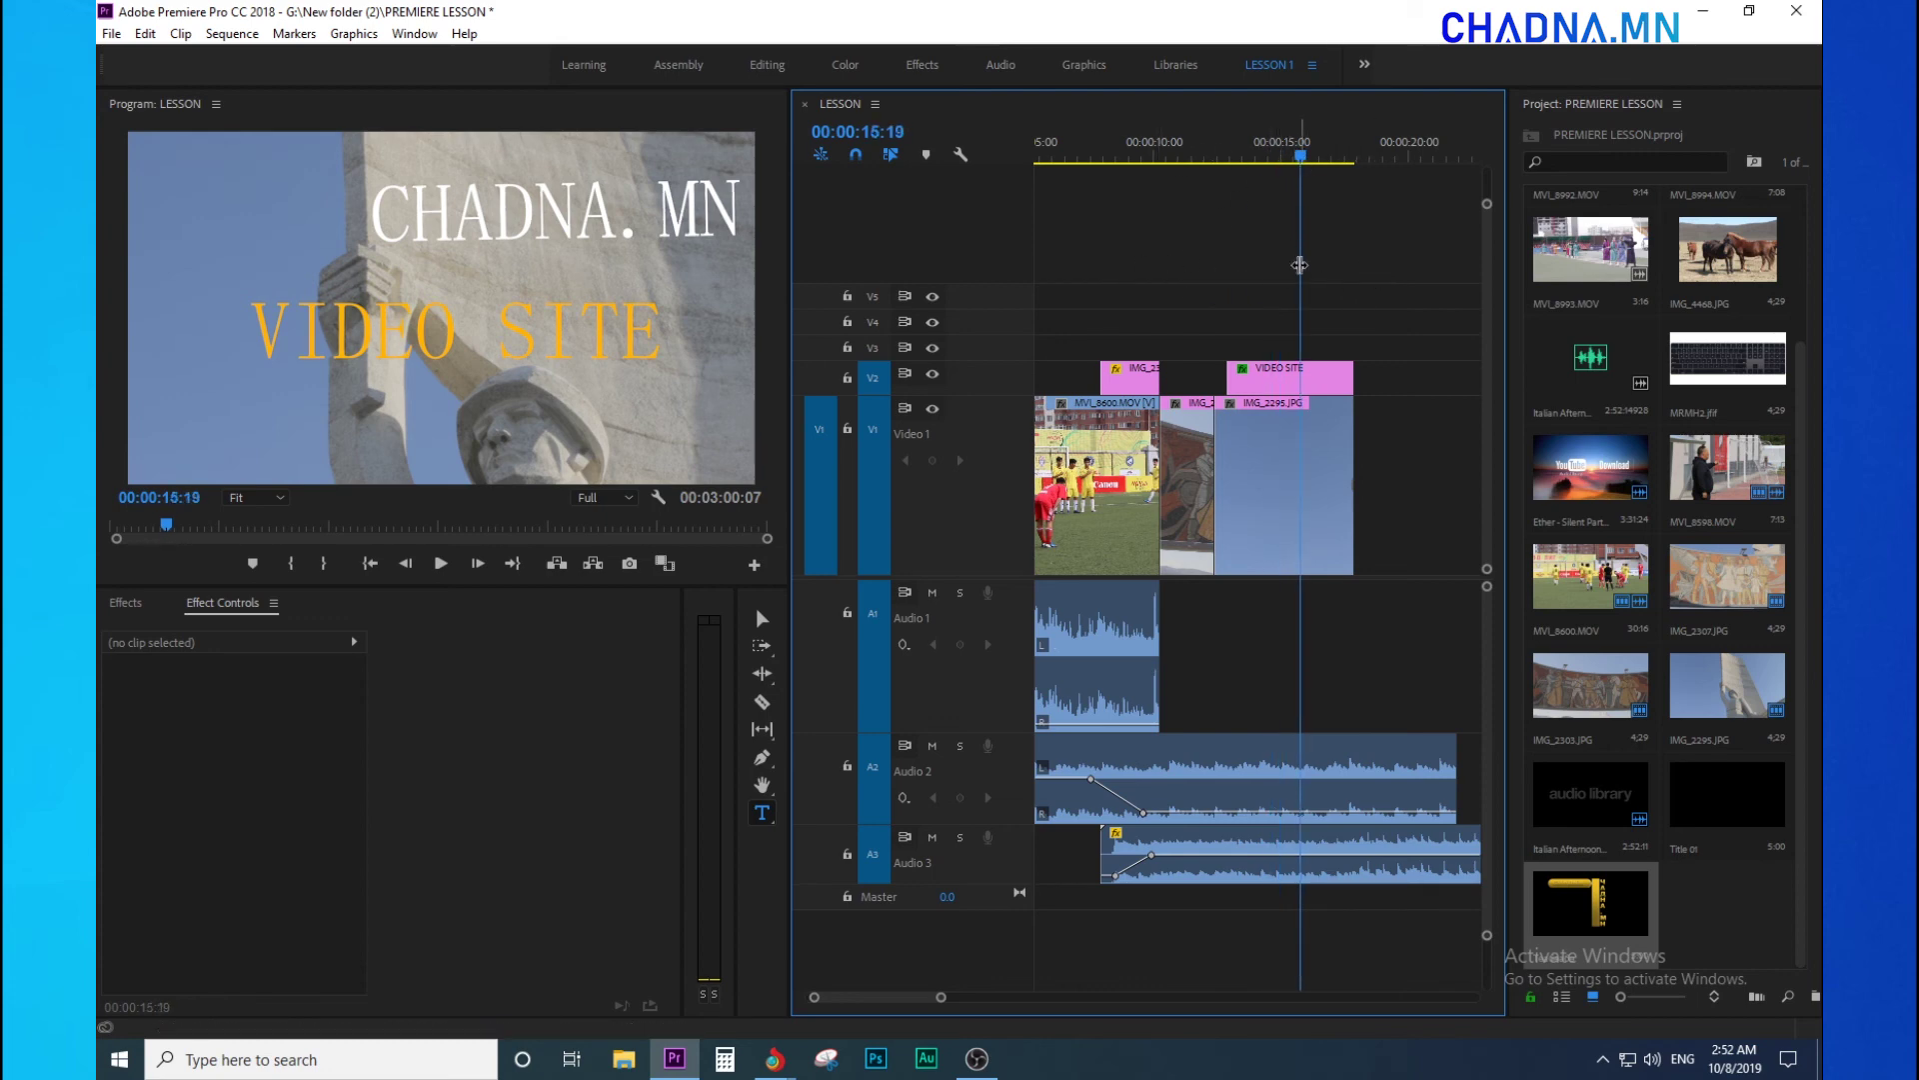
pyautogui.moveTo(1242, 229); pyautogui.dragTo(1278, 257)
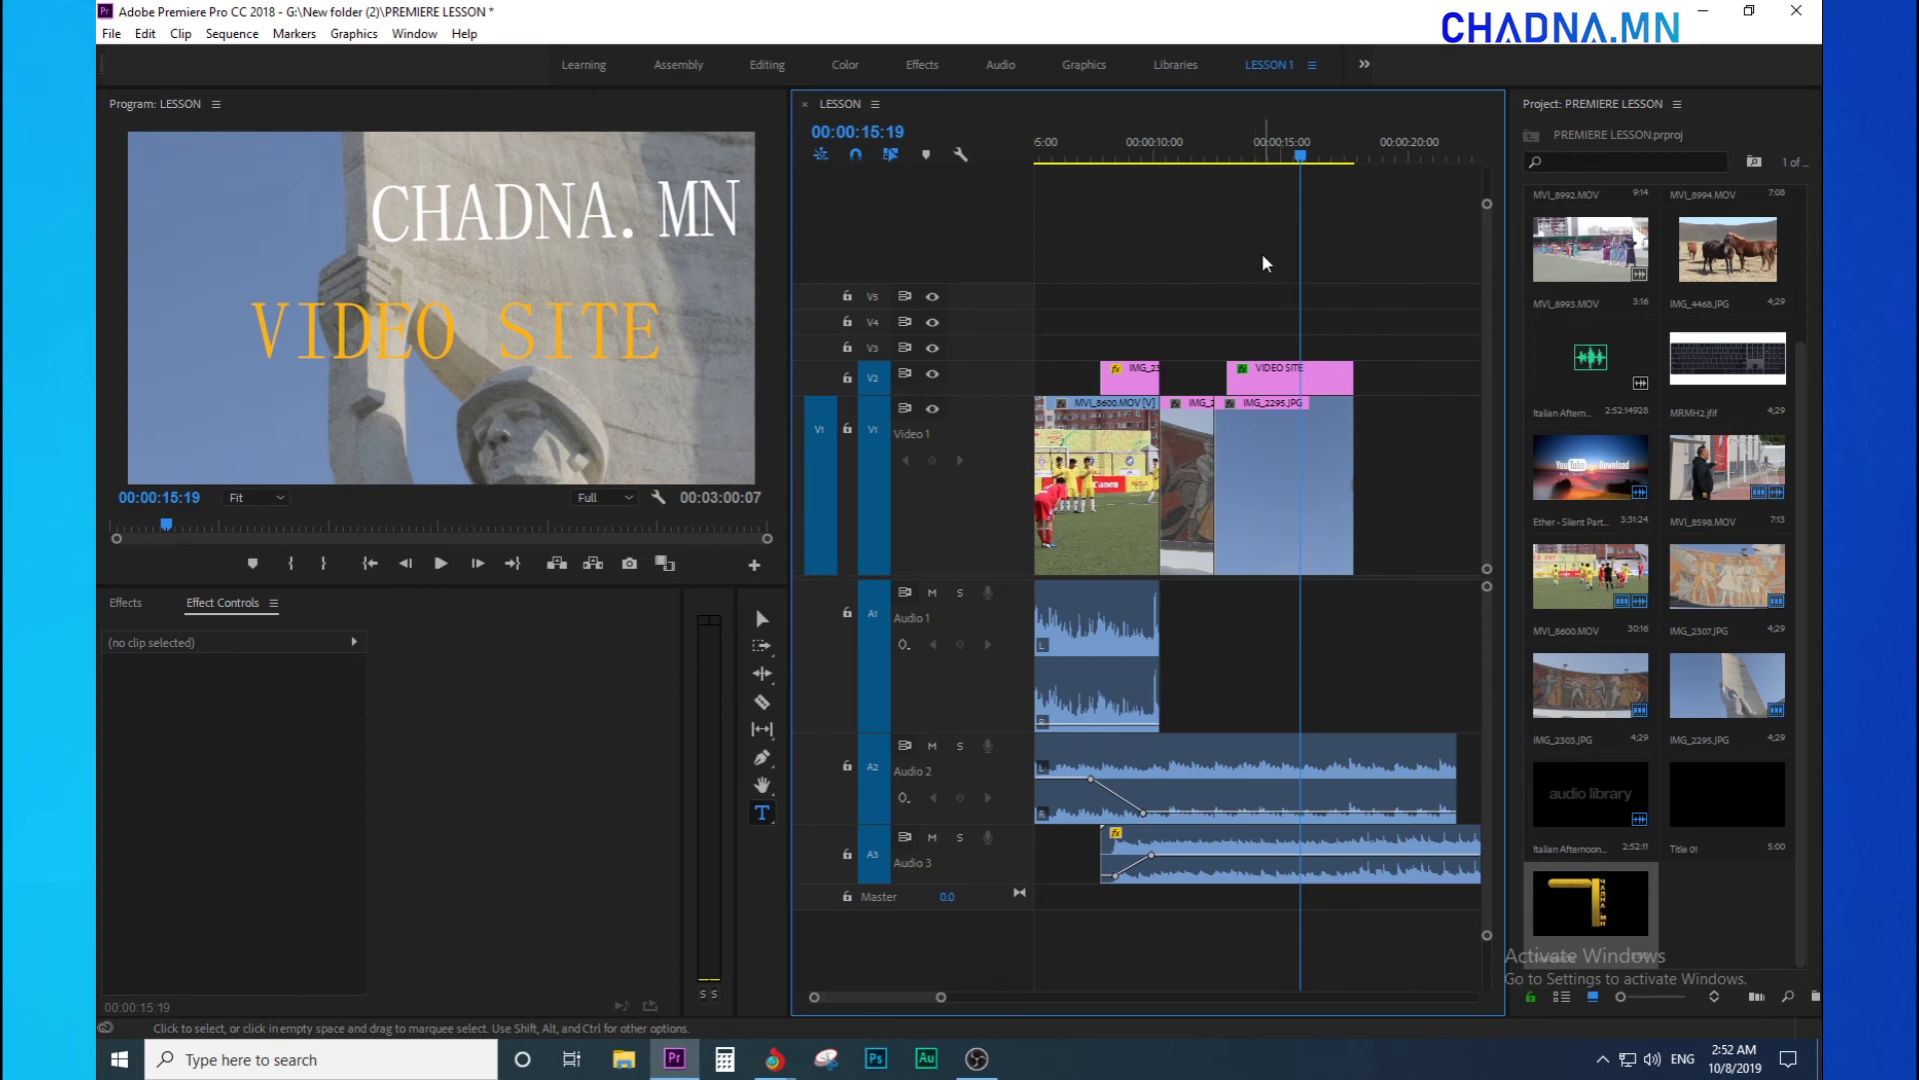